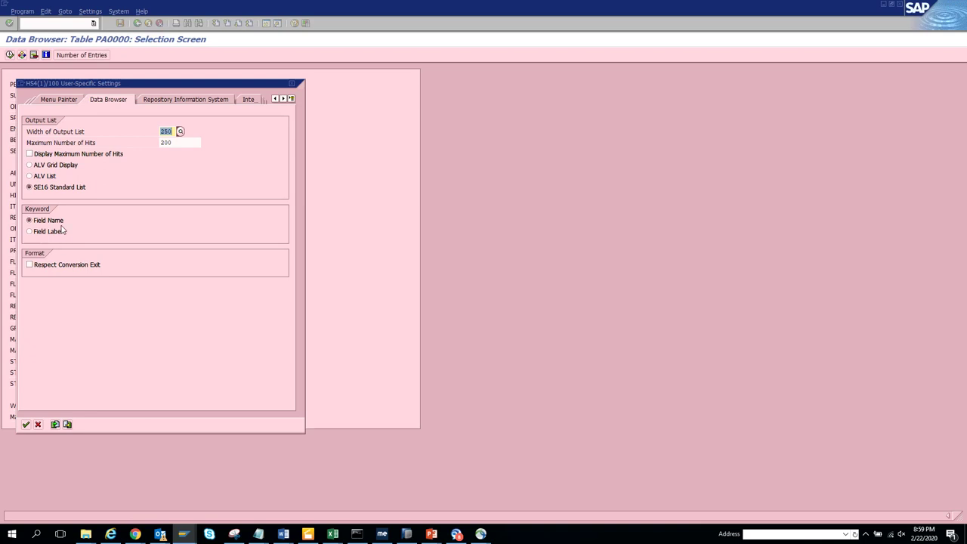
- Switch the Data Browser keyword setting to Field Label and list the entries of table PA0000
{"action": "left_click", "coordinate": [60, 235]}
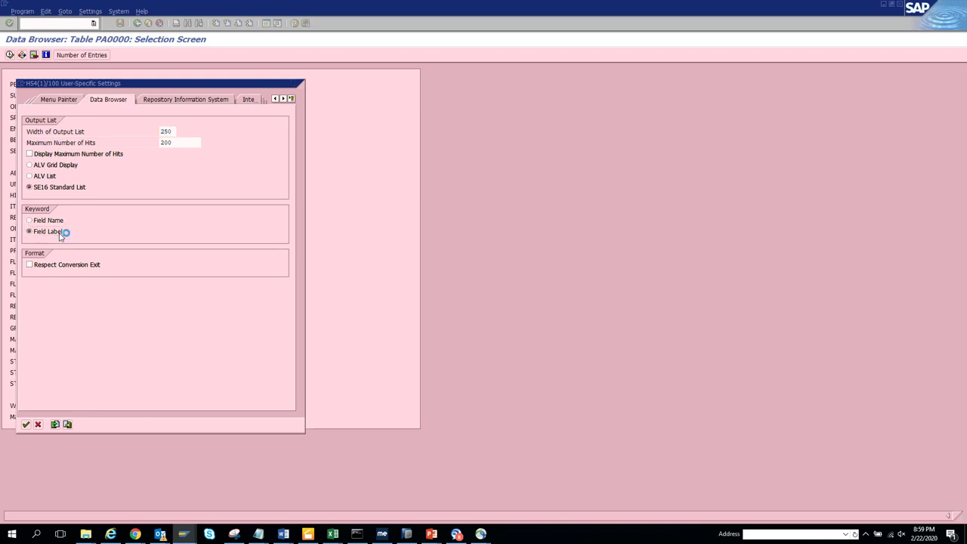
{"action": "key", "text": "Return"}
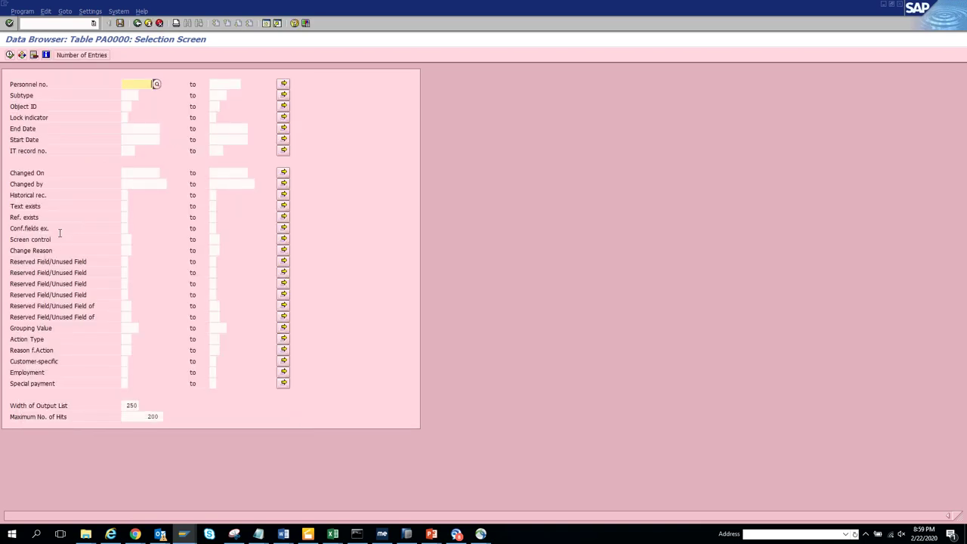
{"action": "left_click", "coordinate": [10, 55]}
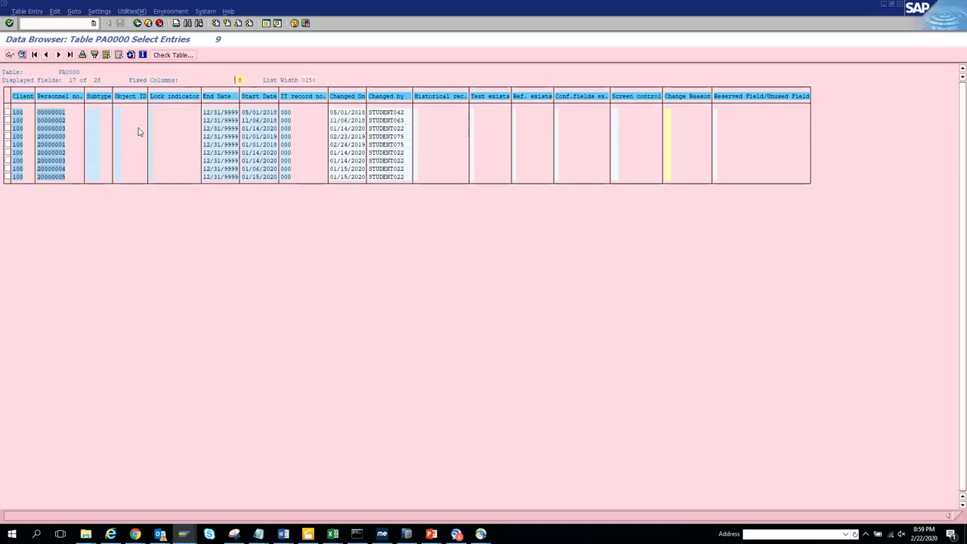
- Open the PA0000 entry with start date 01/06/2020 and copy its personnel number
{"action": "double_click", "coordinate": [57, 170]}
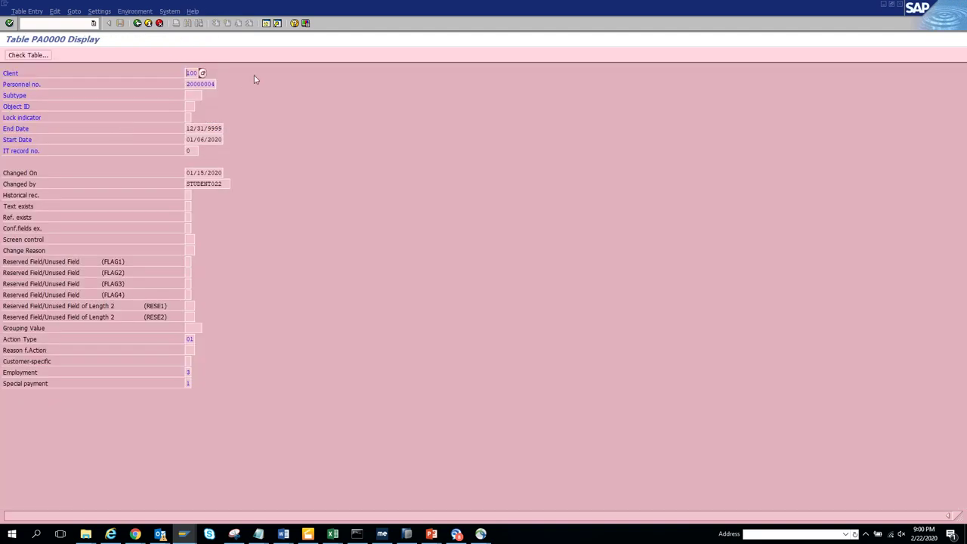
{"action": "double_click", "coordinate": [188, 84]}
{"action": "key", "text": "ctrl+c"}
{"action": "left_click", "coordinate": [351, 60]}
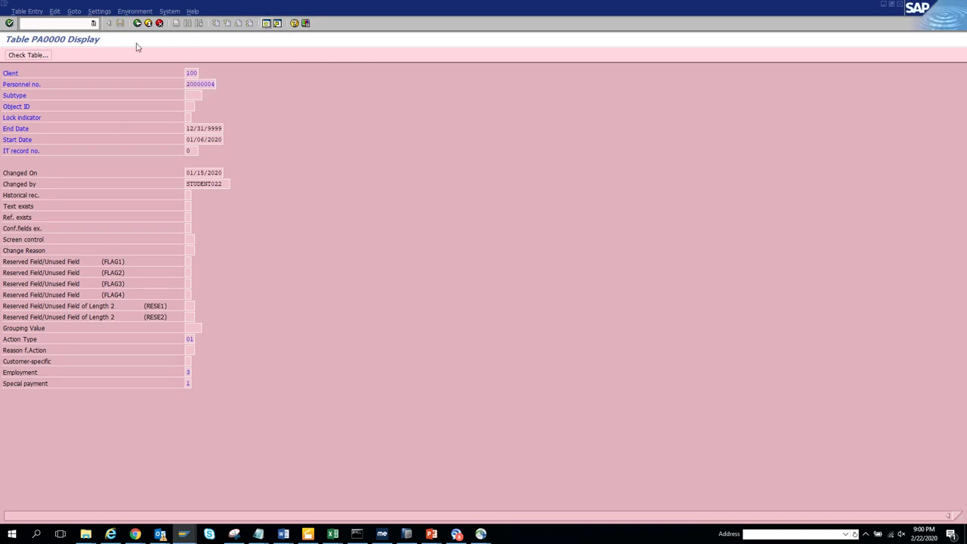
- Leave the table display, open Display HR Master Data and load the employee using the copied personnel number
{"action": "key", "text": "shift+F3"}
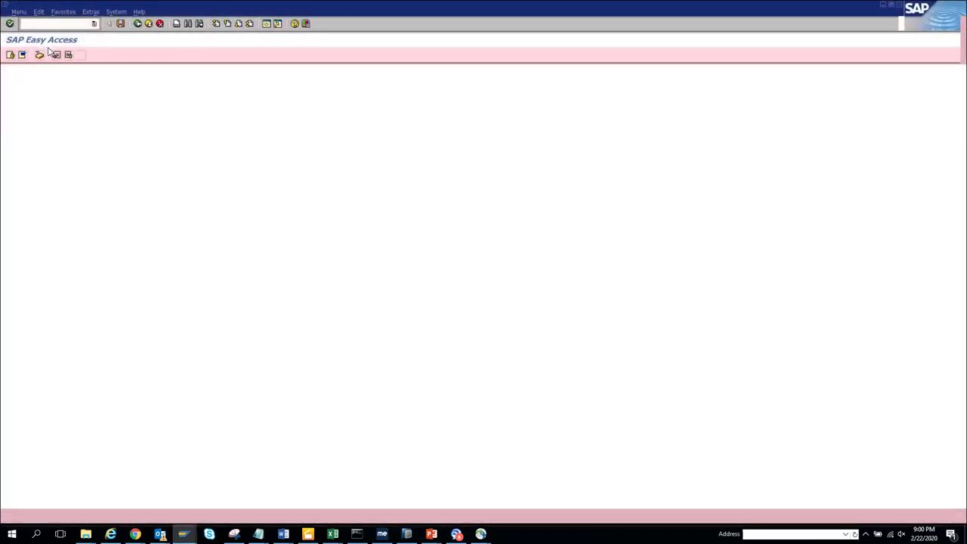
{"action": "type", "text": "se16"}
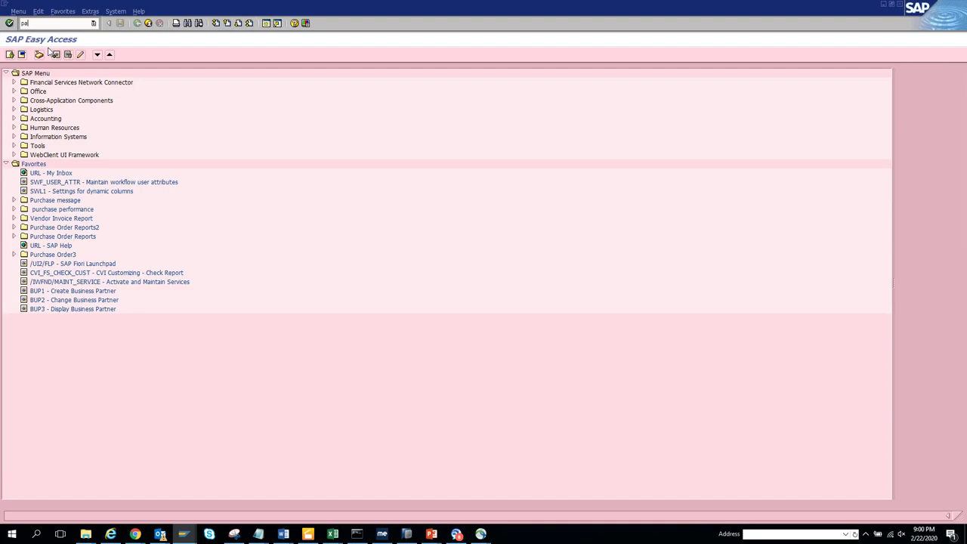
{"action": "key", "text": "Return"}
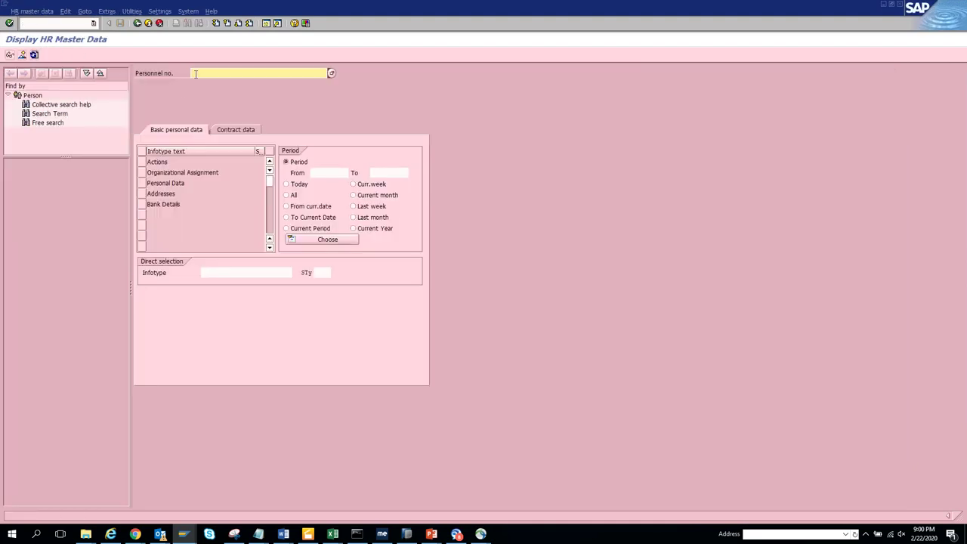
{"action": "key", "text": "ctrl+v"}
{"action": "key", "text": "Return"}
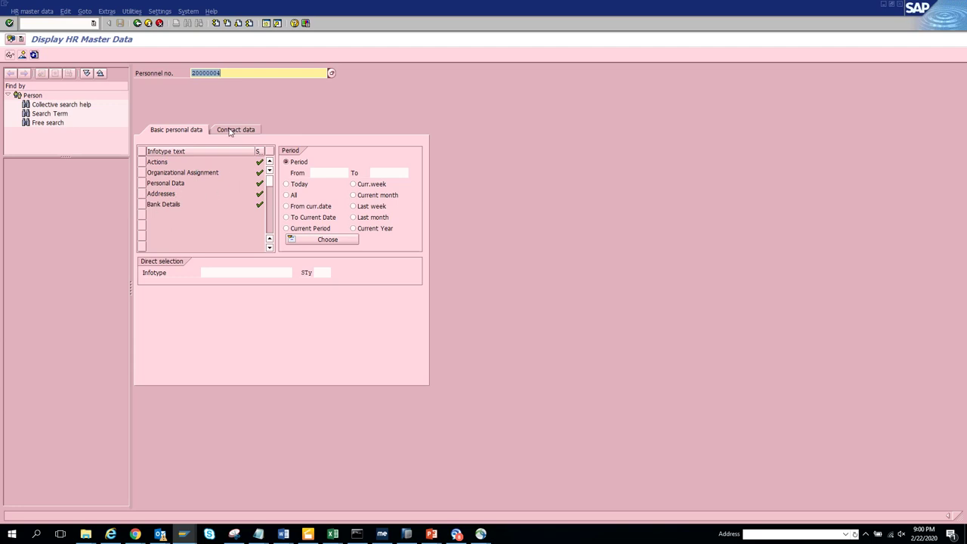
- Display the employee's Actions infotype and review the available action types
{"action": "left_click", "coordinate": [143, 163]}
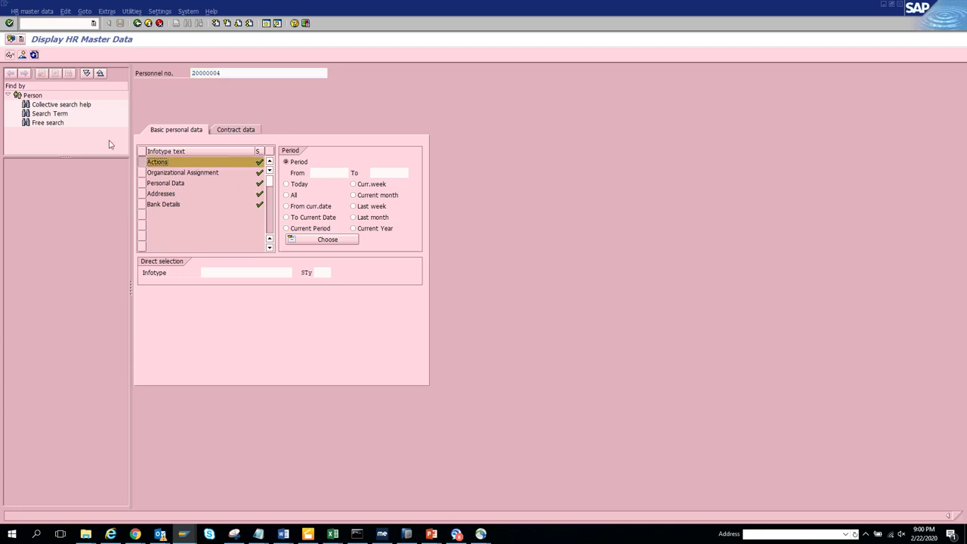
{"action": "left_click", "coordinate": [9, 55]}
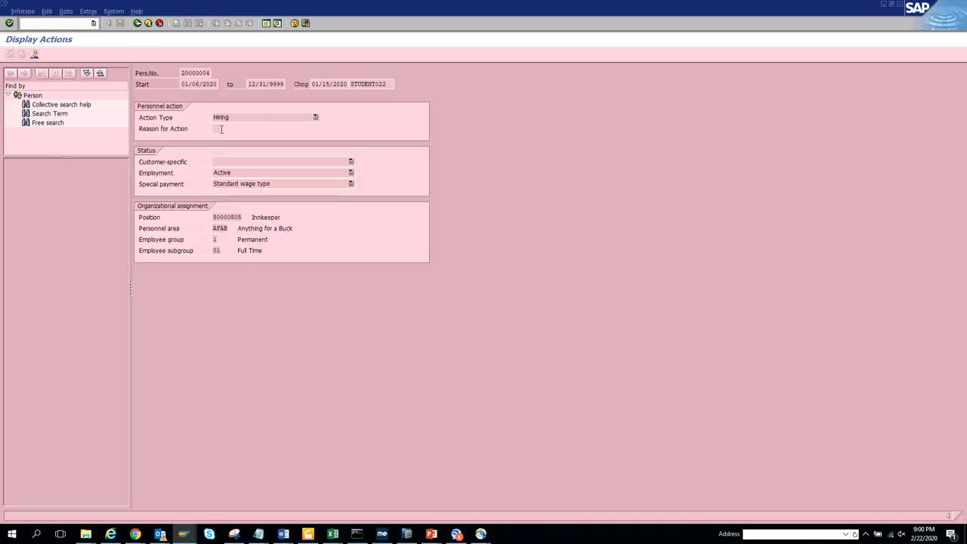
{"action": "left_click", "coordinate": [233, 120]}
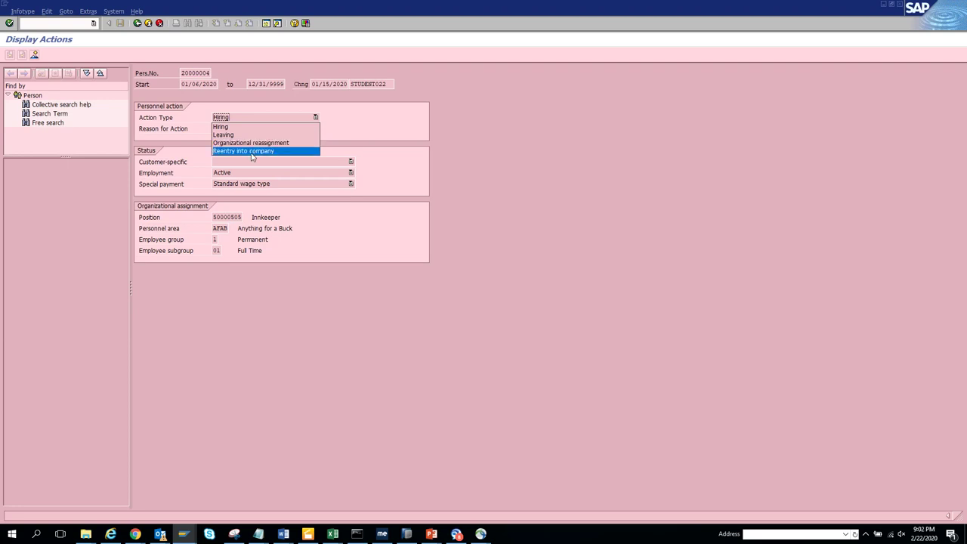
{"action": "left_click", "coordinate": [136, 25]}
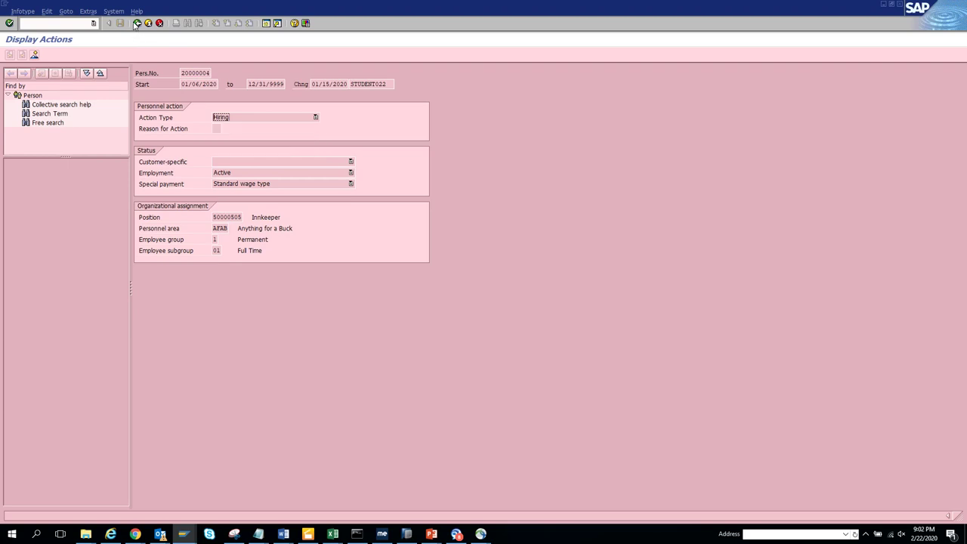
- View the overview of the employee's personnel actions, then return to the infotype selection
{"action": "left_click", "coordinate": [35, 55]}
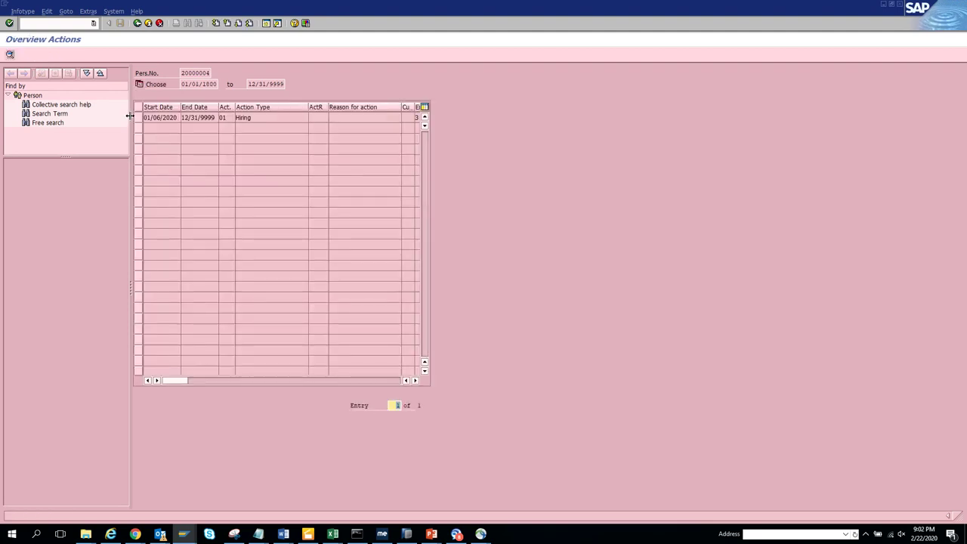
{"action": "left_click", "coordinate": [137, 23]}
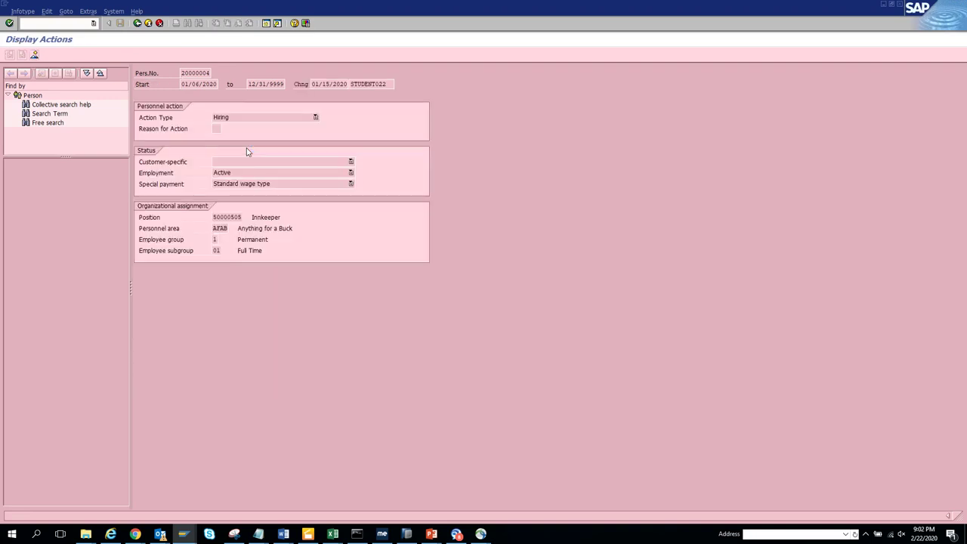
{"action": "left_click", "coordinate": [136, 24]}
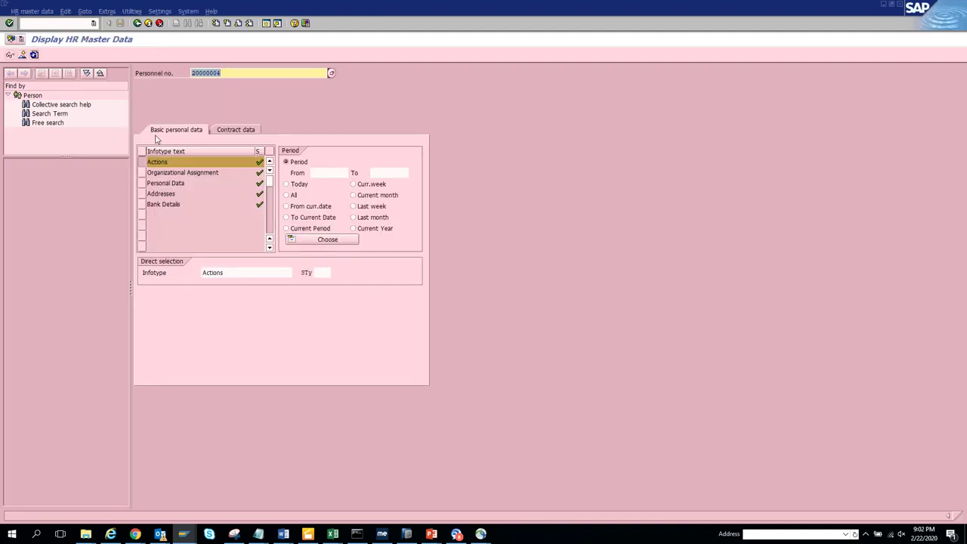
- Display the Organizational Assignment infotype, view its other dated record and return to the infotype selection
{"action": "left_click", "coordinate": [147, 173]}
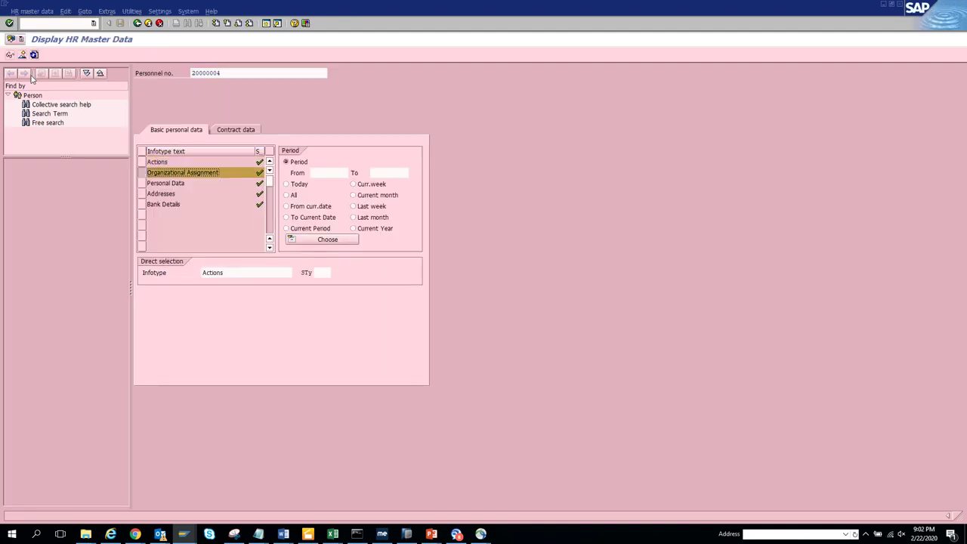
{"action": "left_click", "coordinate": [10, 56]}
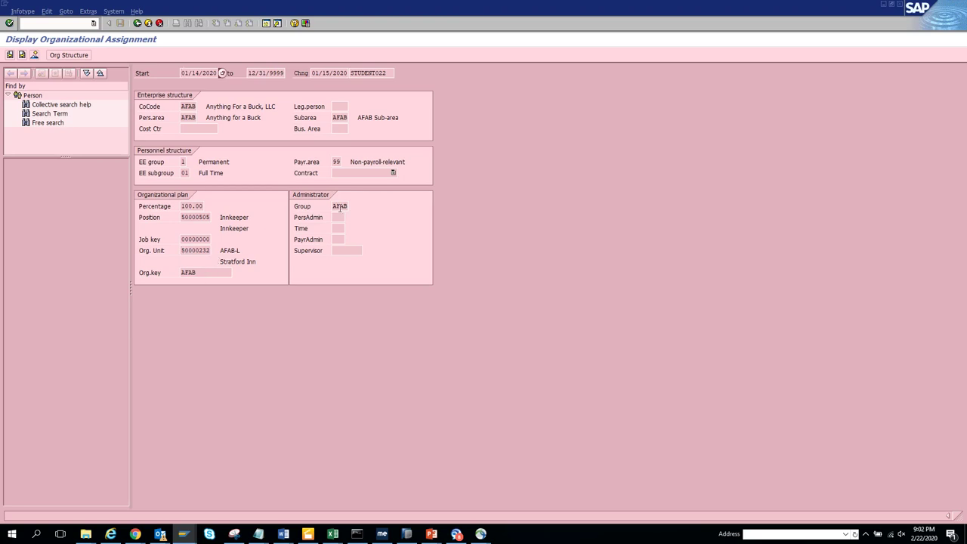
{"action": "left_click", "coordinate": [22, 56]}
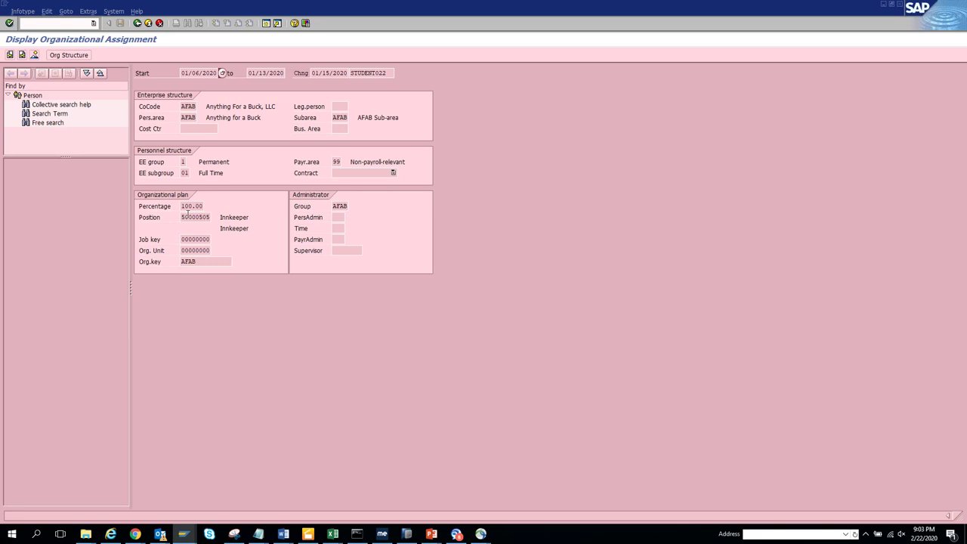
{"action": "left_click", "coordinate": [138, 23]}
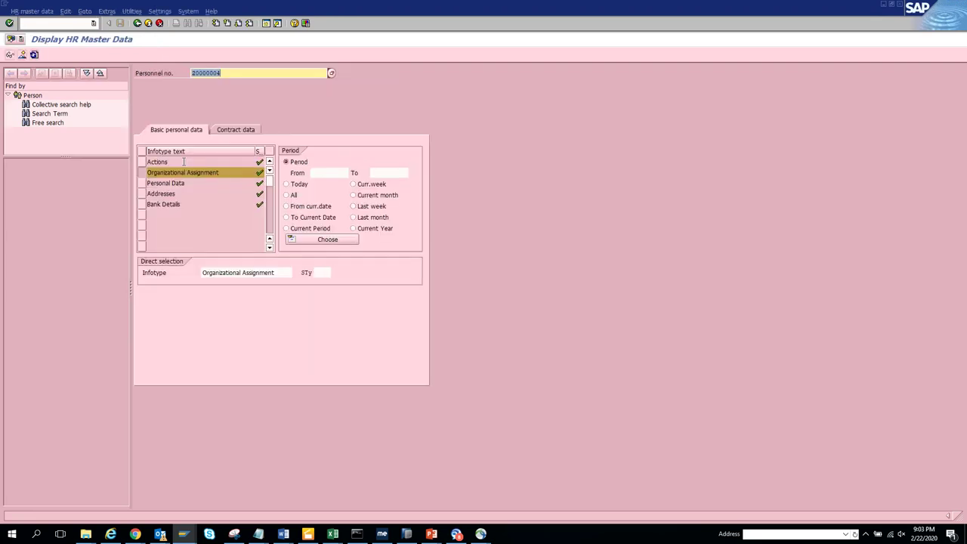
- Reopen the Organizational Assignment and go through its dated records to compare their validity periods
{"action": "left_click", "coordinate": [10, 55]}
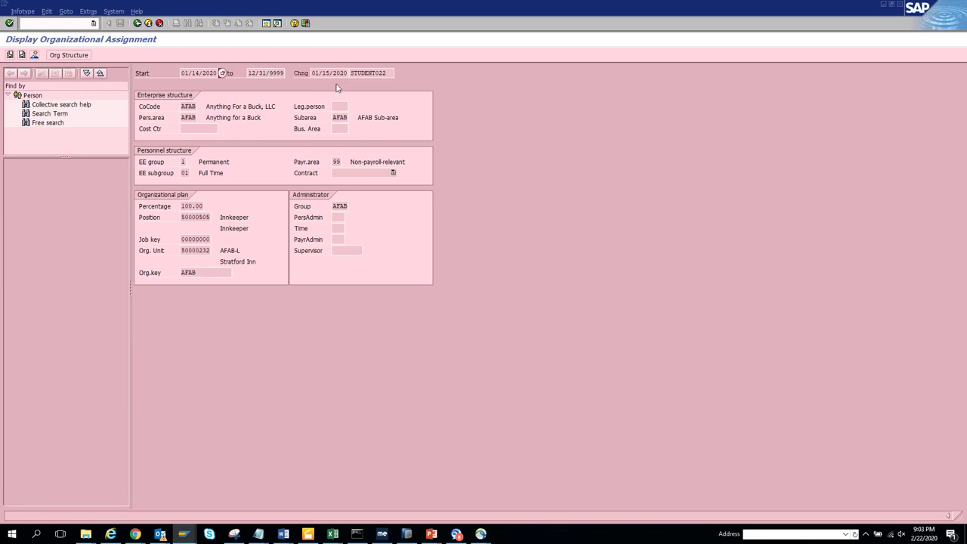
{"action": "left_click", "coordinate": [183, 161]}
{"action": "left_click", "coordinate": [21, 56]}
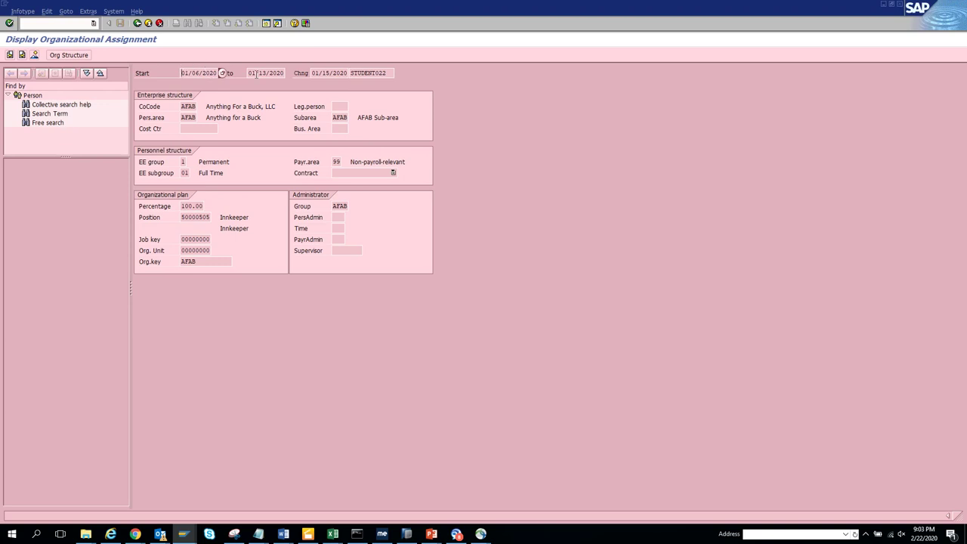
{"action": "left_click", "coordinate": [22, 56]}
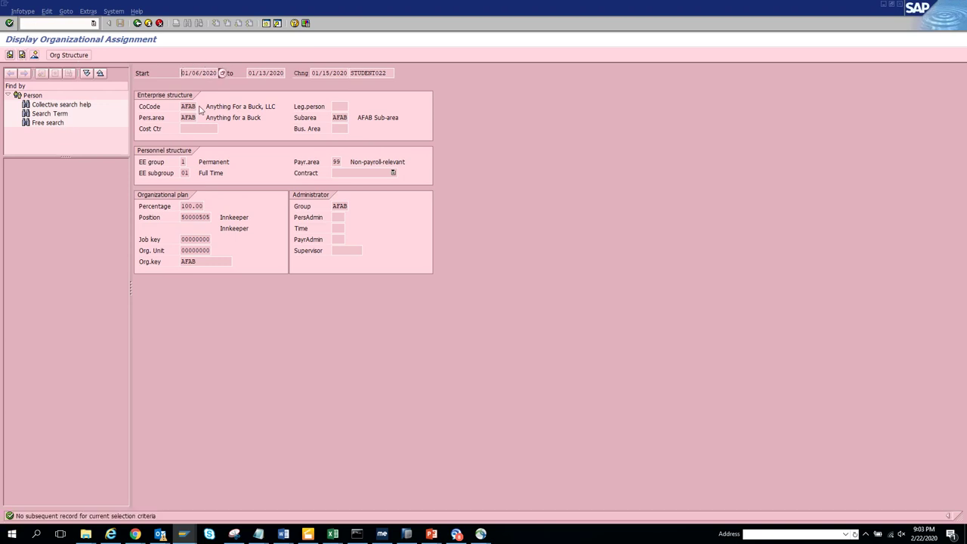
- Add the Object abbreviation and Extended object ID columns to the employee's Org Structure list, then return to the infotype selection
{"action": "left_click", "coordinate": [75, 57]}
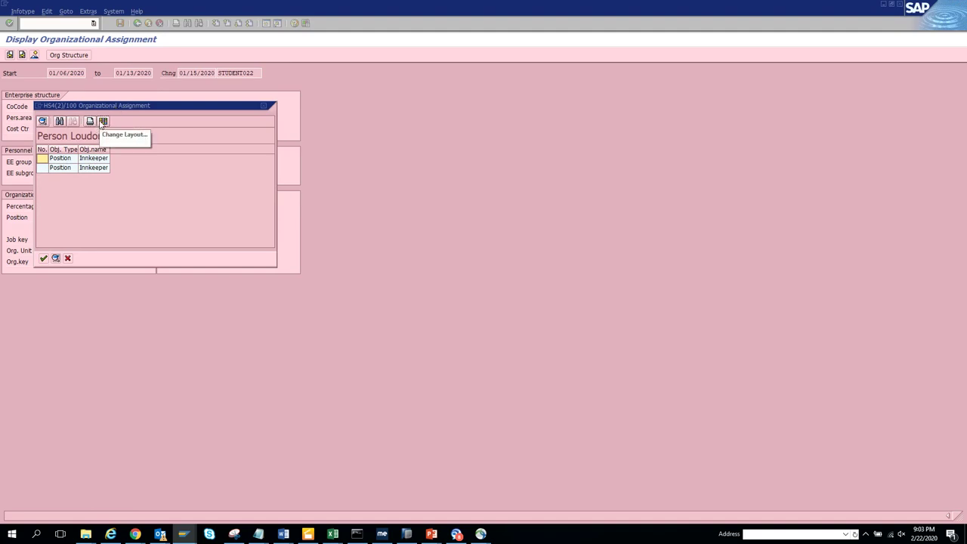
{"action": "left_click", "coordinate": [103, 121]}
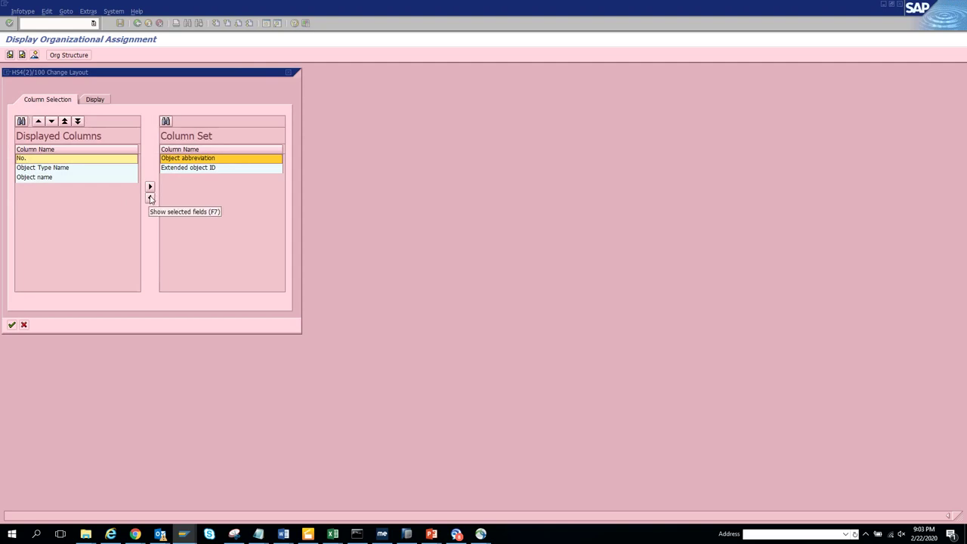
{"action": "left_click", "coordinate": [149, 195]}
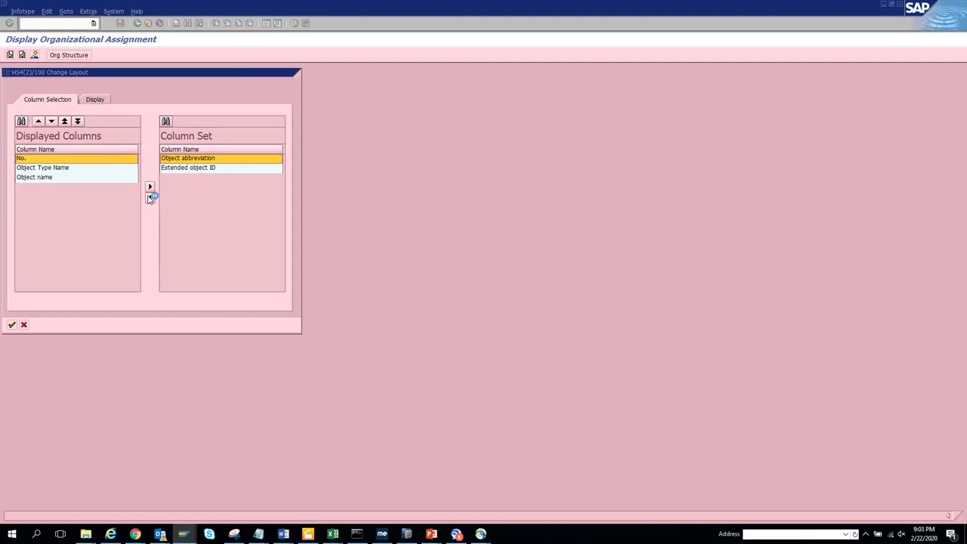
{"action": "left_click", "coordinate": [150, 196]}
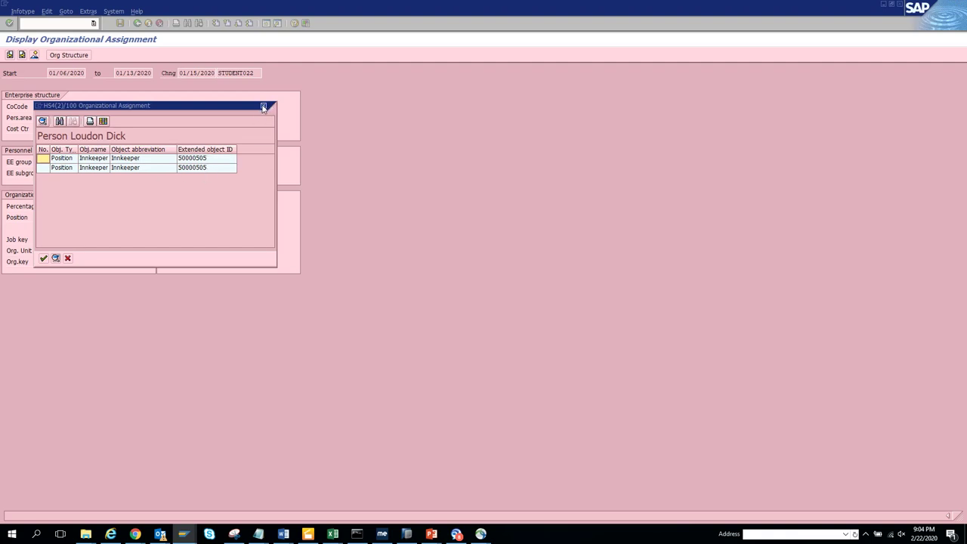
{"action": "left_click", "coordinate": [213, 148]}
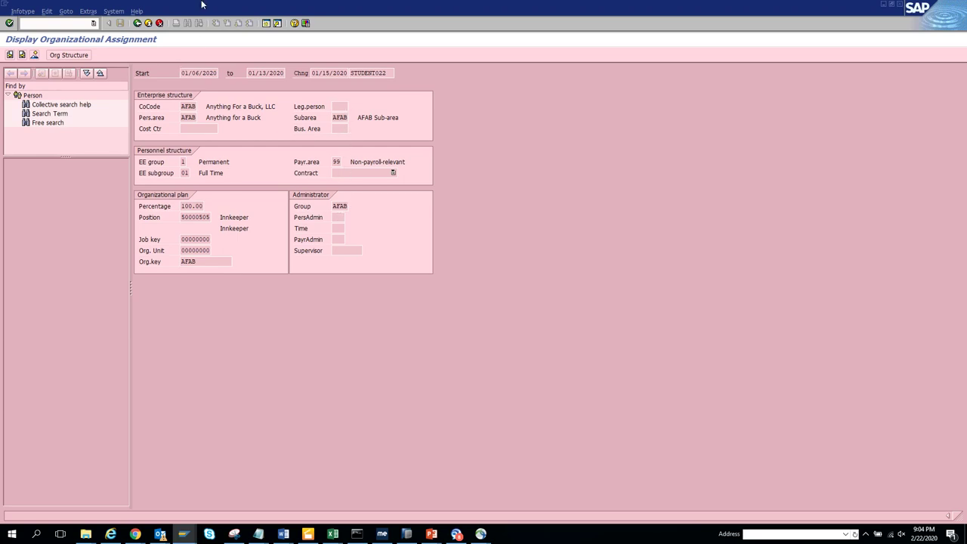
{"action": "left_click", "coordinate": [148, 23]}
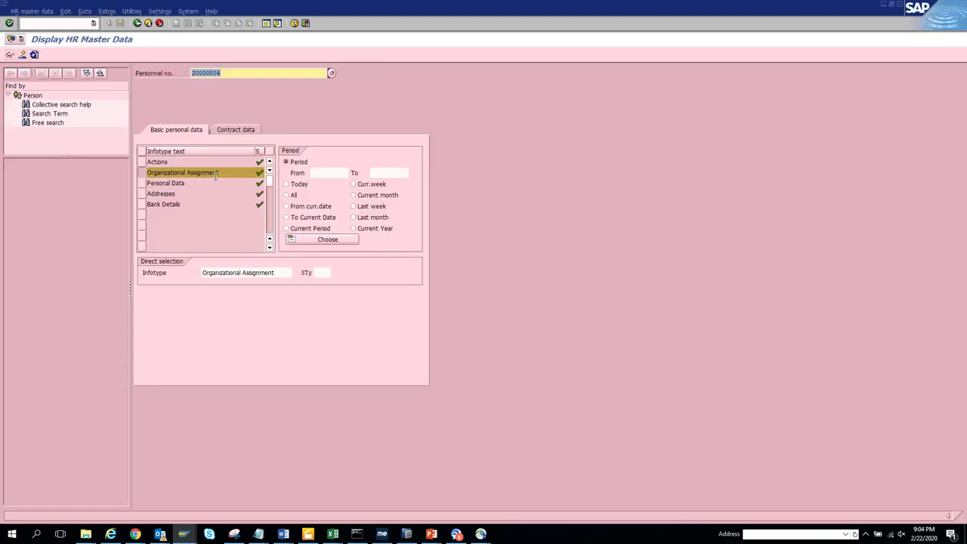
- Display the employee's Personal Data infotype, review the name and additional data, and return to the infotype selection
{"action": "left_click", "coordinate": [148, 184]}
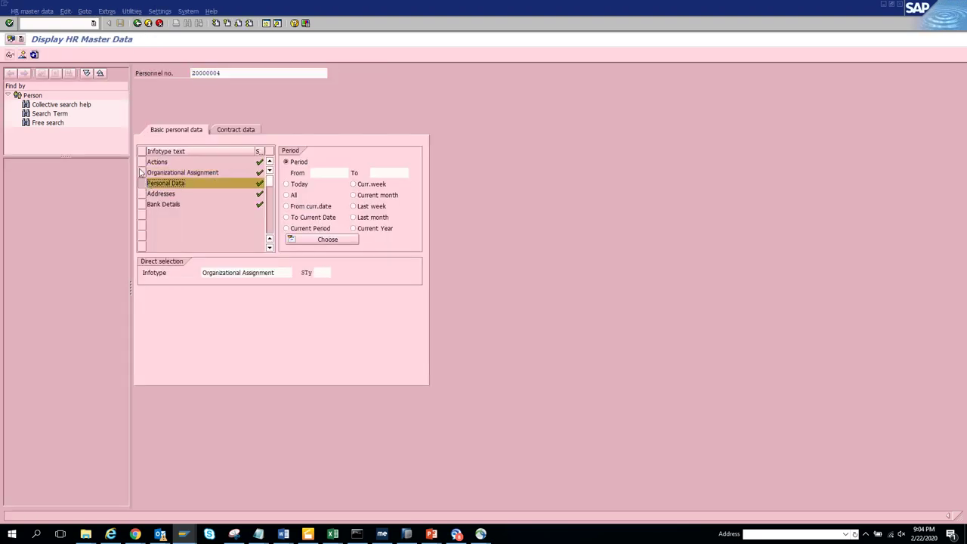
{"action": "left_click", "coordinate": [9, 55]}
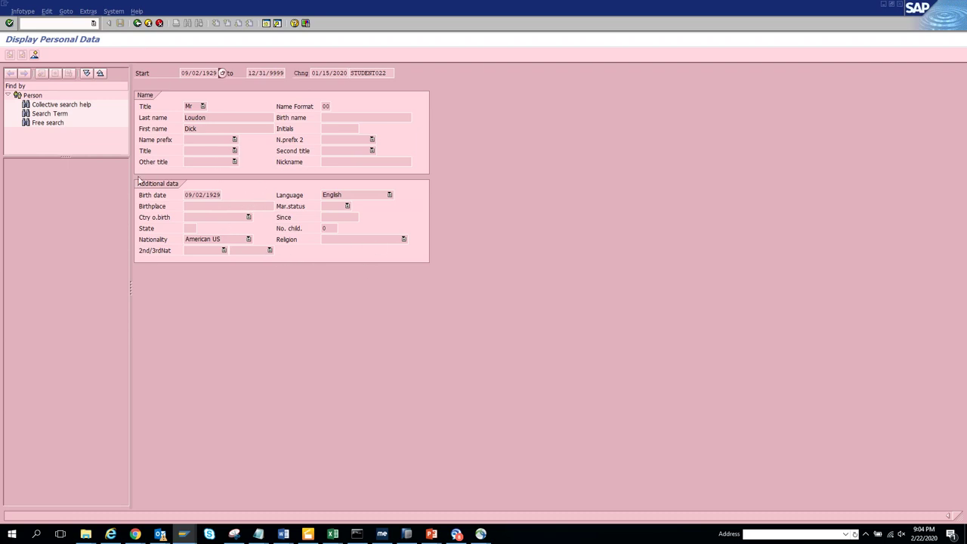
{"action": "left_click", "coordinate": [138, 25]}
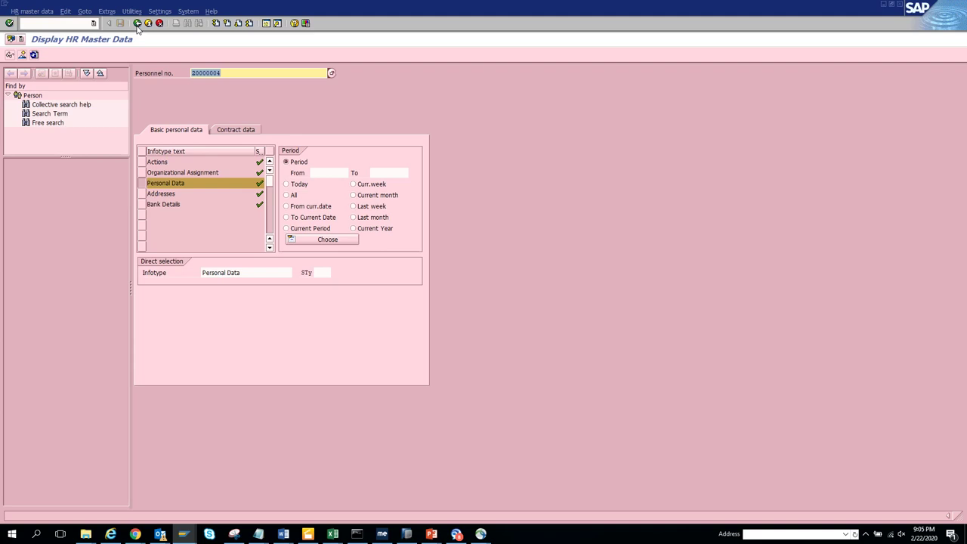
- Display the employee's Addresses infotype and review the available address types
{"action": "left_click", "coordinate": [141, 195]}
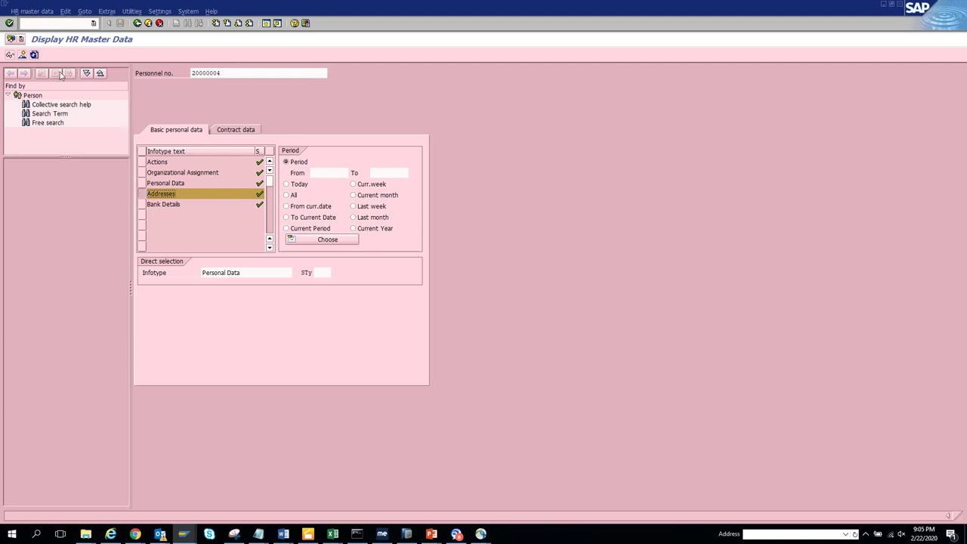
{"action": "left_click", "coordinate": [10, 57]}
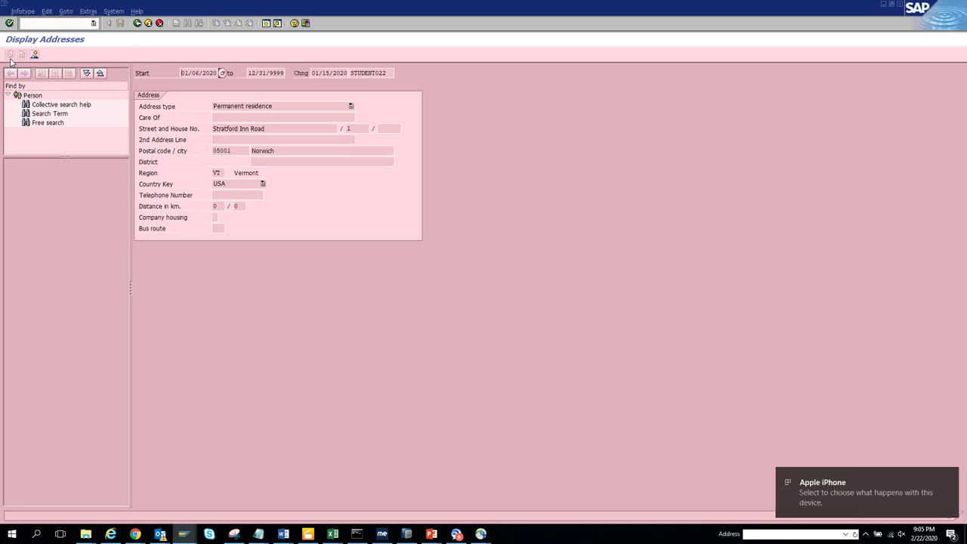
{"action": "left_click", "coordinate": [280, 107]}
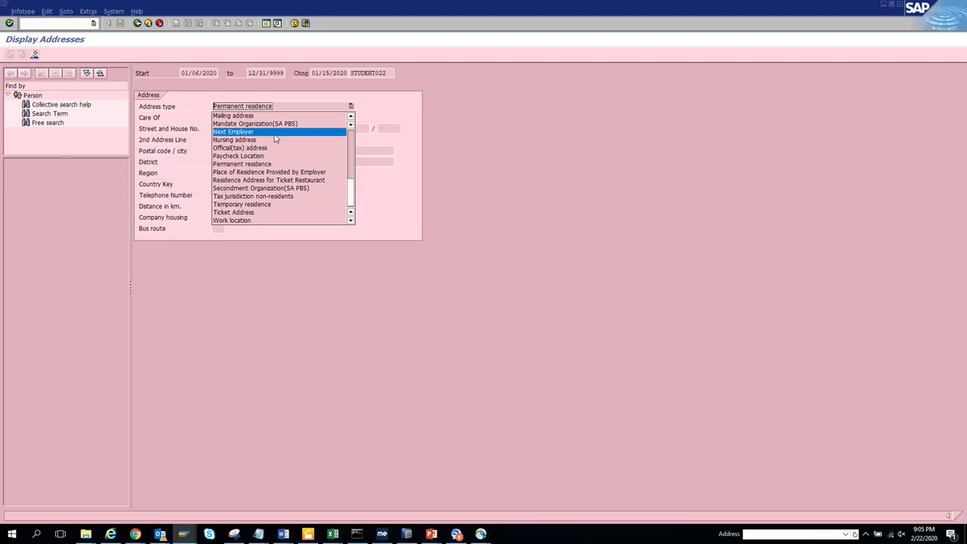
- Leave the Addresses infotype and display the employee's Bank Details infotype
{"action": "left_click", "coordinate": [139, 30]}
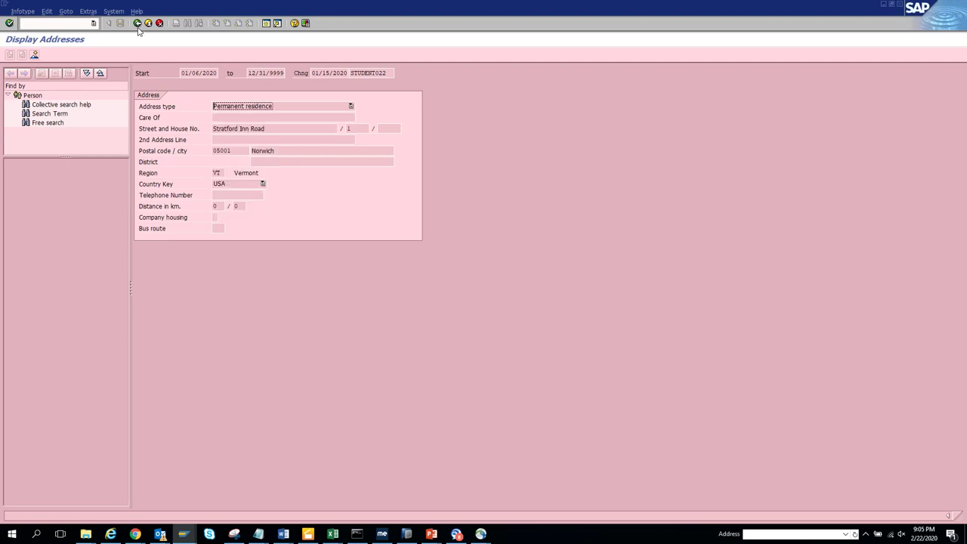
{"action": "left_click", "coordinate": [138, 25]}
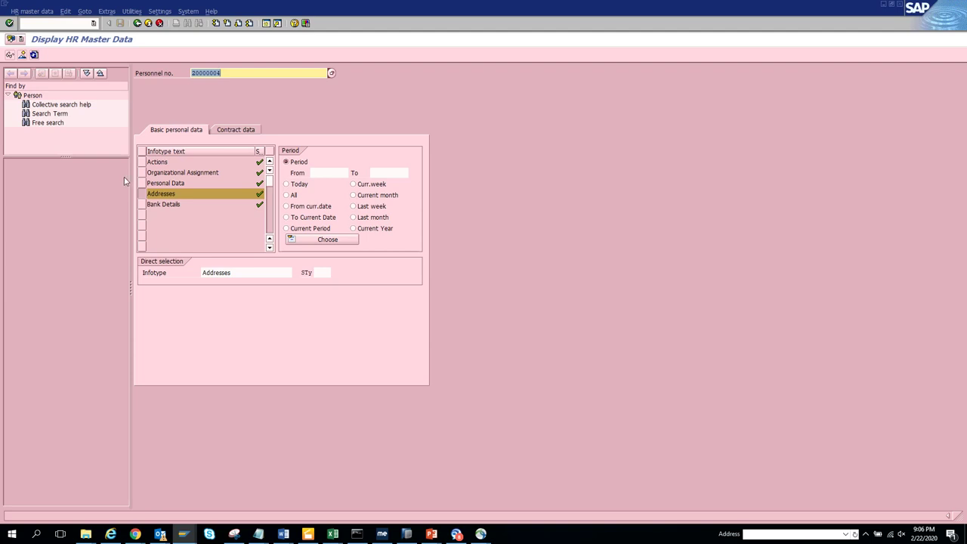
{"action": "left_click", "coordinate": [142, 207]}
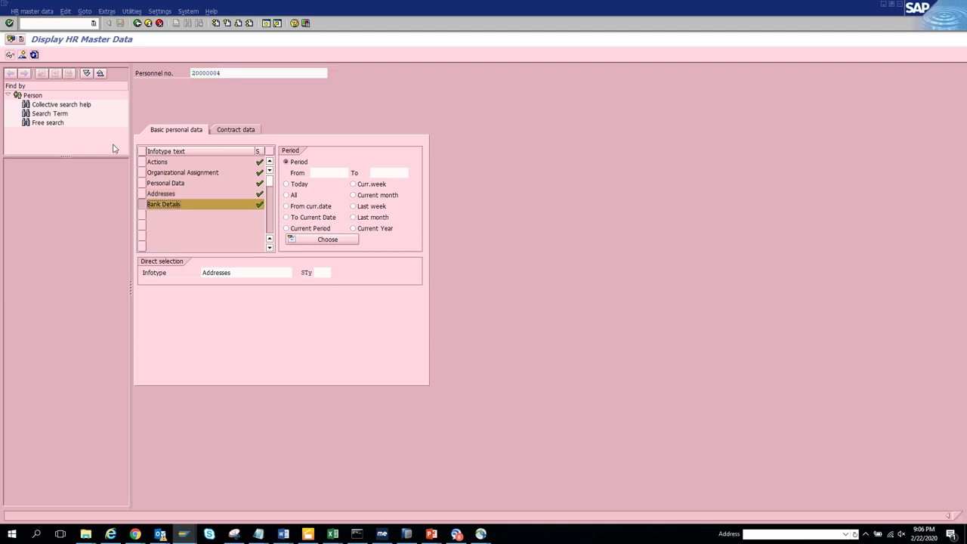
{"action": "left_click", "coordinate": [9, 55]}
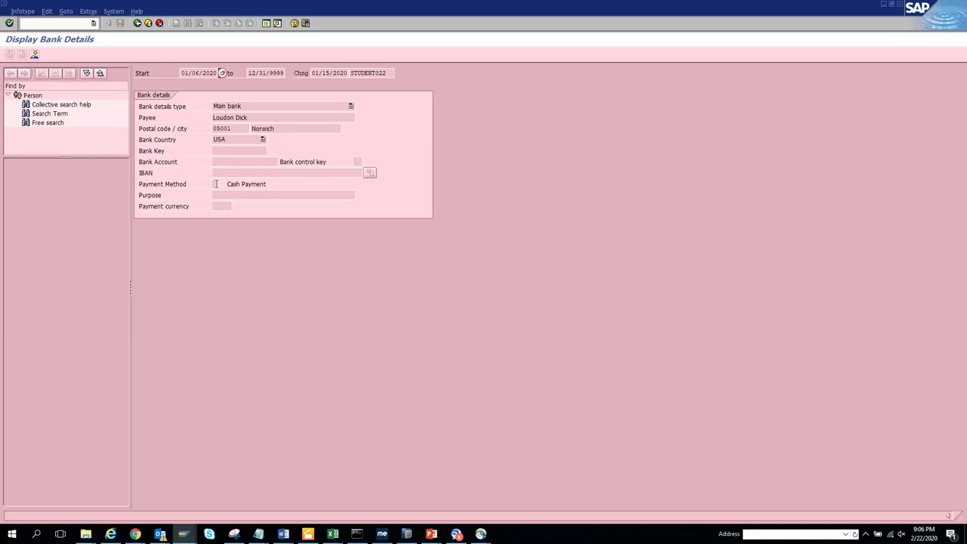
- Review the available payment methods in the Bank Details, close the list and return to the infotype selection
{"action": "left_click", "coordinate": [219, 184]}
{"action": "left_click", "coordinate": [222, 184]}
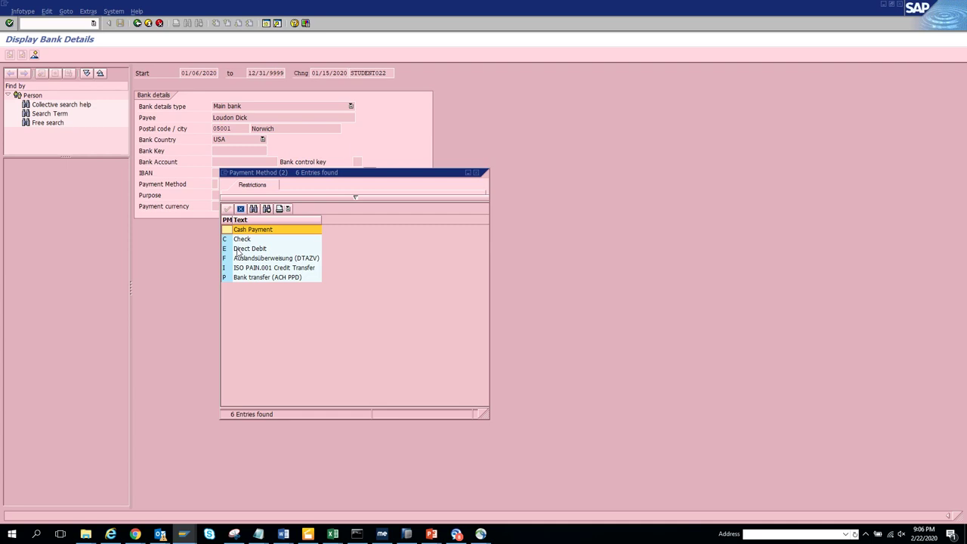
{"action": "left_click", "coordinate": [240, 210]}
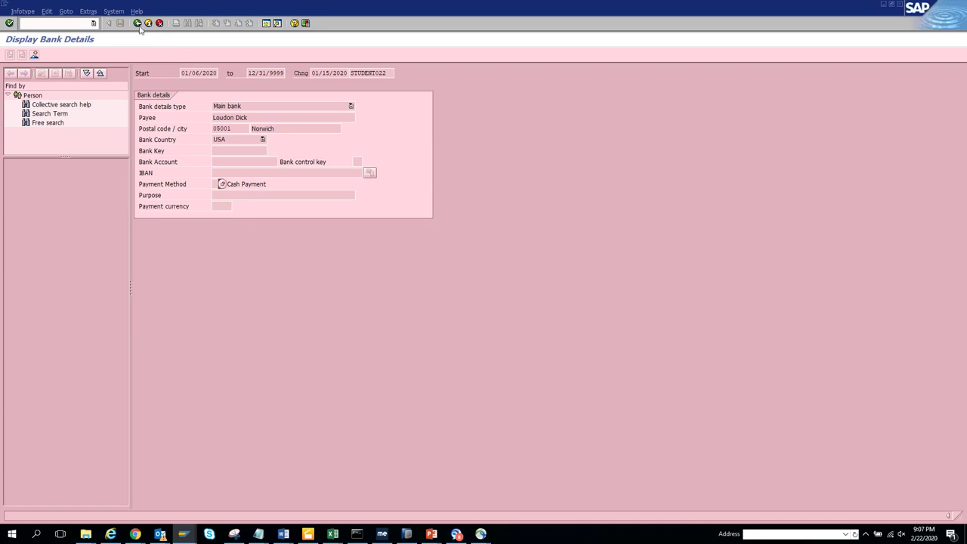
{"action": "left_click", "coordinate": [139, 25]}
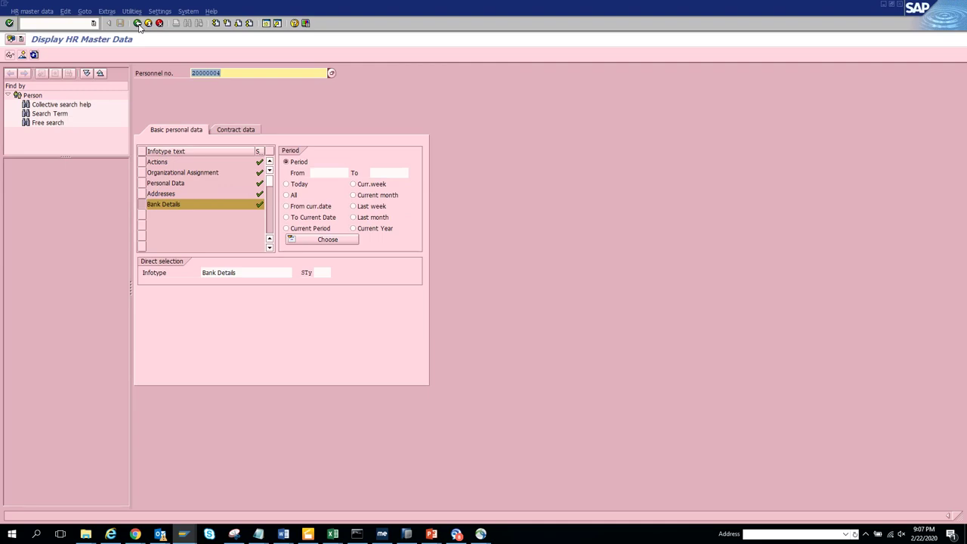
- Switch to PowerPoint to consult the Infotypes slide, and return to the HR master data in SAP
{"action": "key", "text": "alt+Tab"}
{"action": "key", "text": "alt+Tab"}
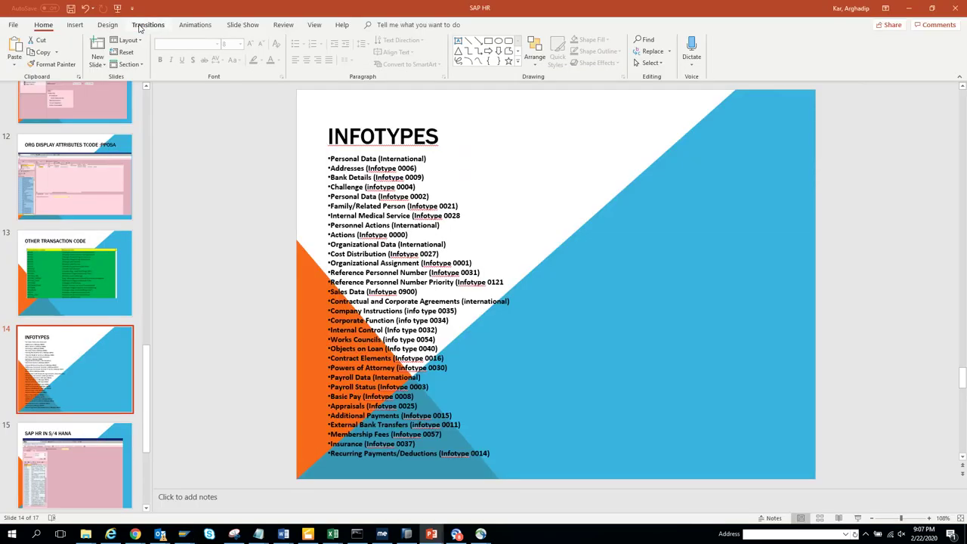
{"action": "key", "text": "alt+Tab"}
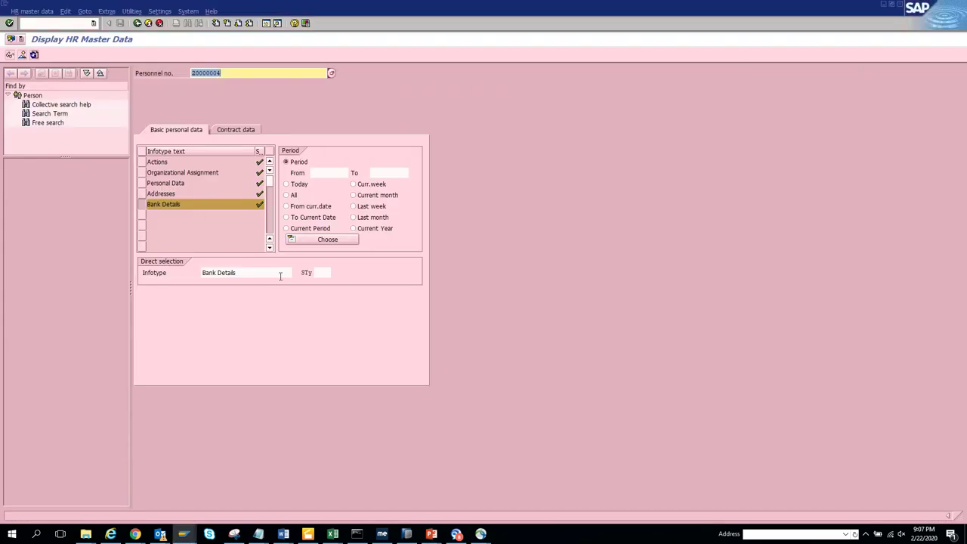
- Search the infotype list for "dependent" and choose infotype 0021 Family Member/Dependents for direct selection
{"action": "left_click", "coordinate": [273, 270]}
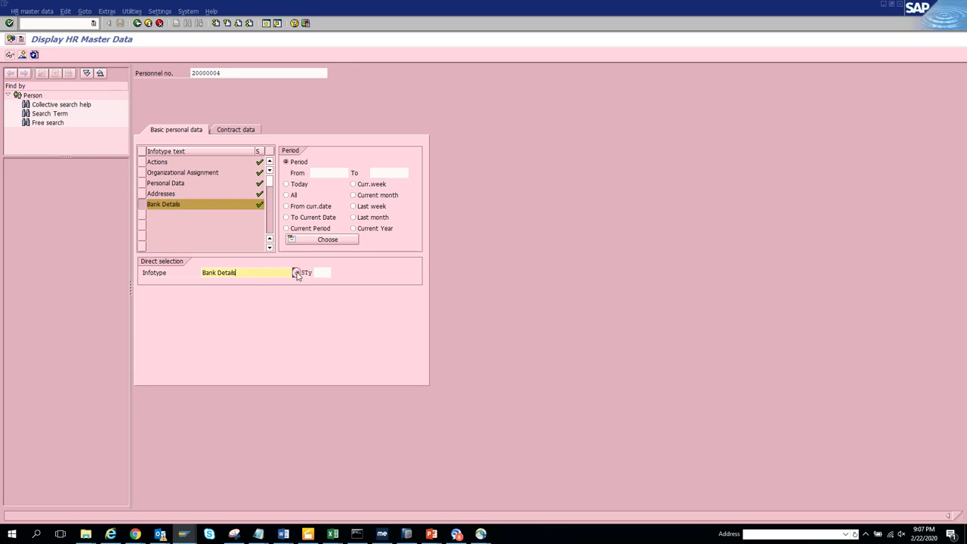
{"action": "left_click", "coordinate": [296, 272]}
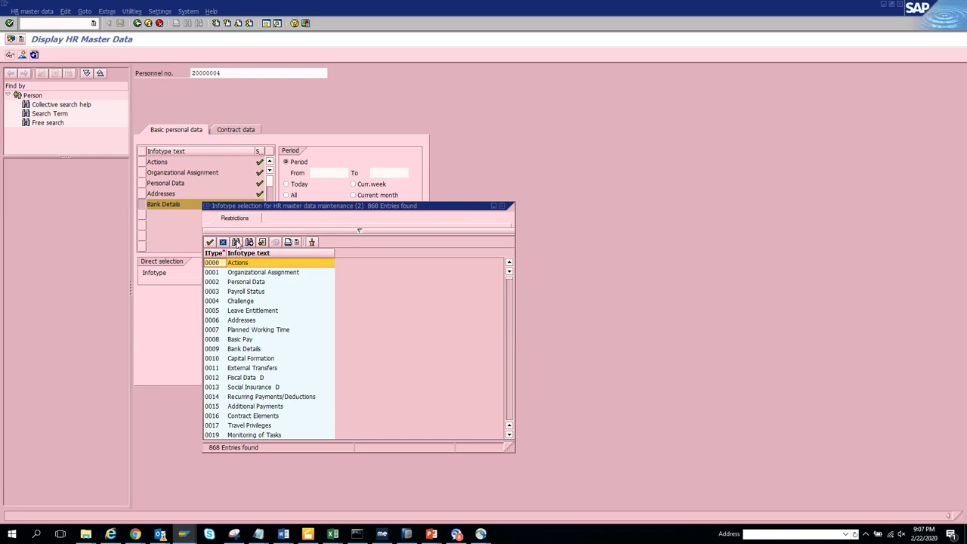
{"action": "left_click", "coordinate": [236, 242]}
{"action": "type", "text": "dep"}
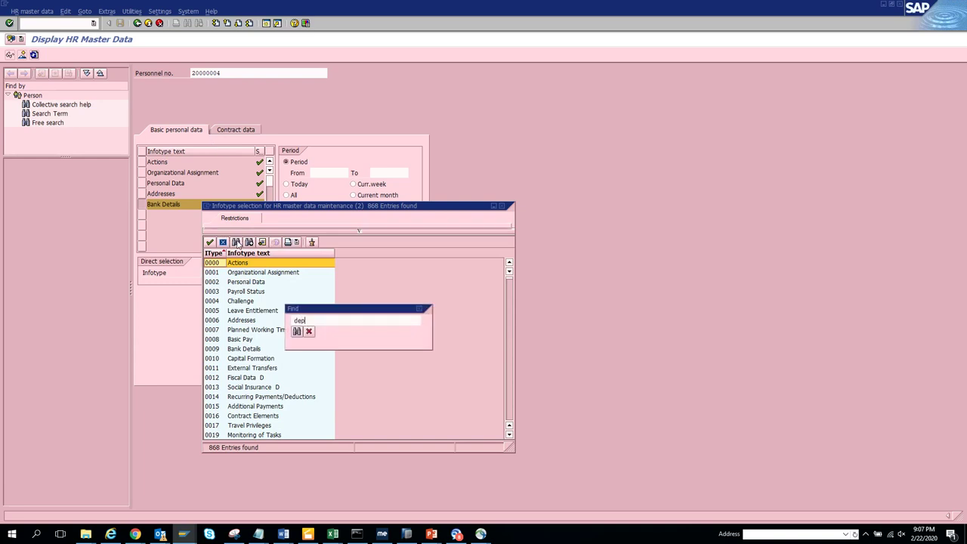
{"action": "type", "text": "endent"}
{"action": "key", "text": "Return"}
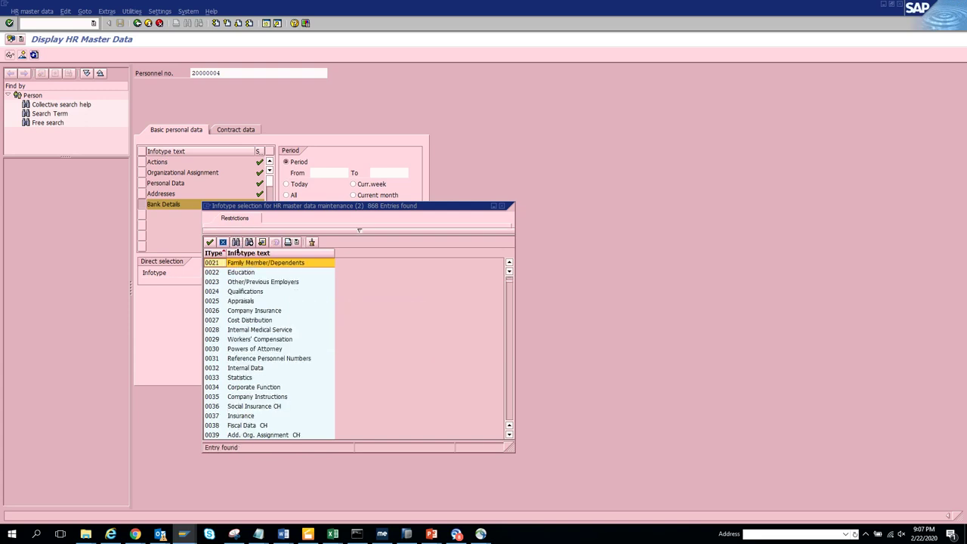
{"action": "left_click", "coordinate": [240, 265]}
{"action": "double_click", "coordinate": [240, 263]}
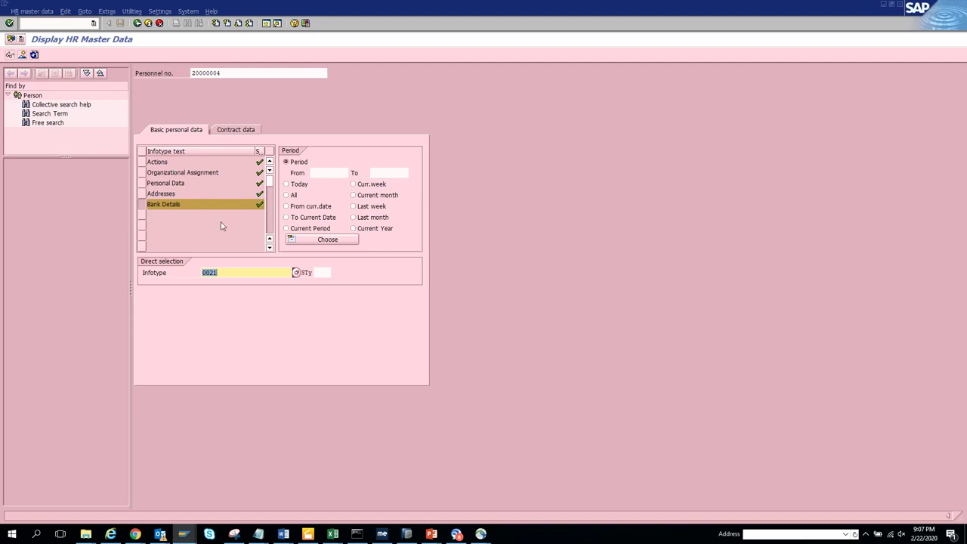
- Leave Display HR Master Data and open Maintain HR Master Data with transaction PA30
{"action": "left_click", "coordinate": [137, 22]}
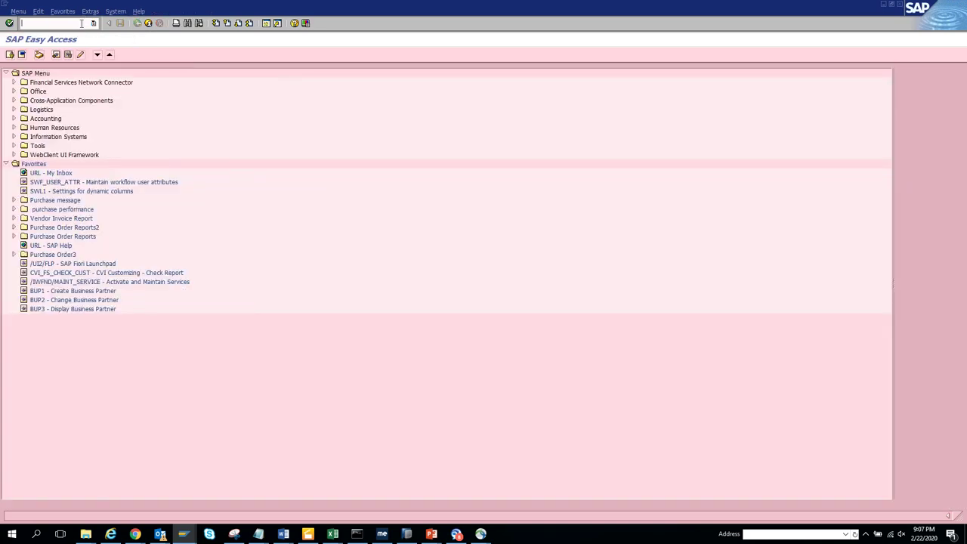
{"action": "left_click", "coordinate": [82, 23]}
{"action": "type", "text": "pa30"}
{"action": "key", "text": "Return"}
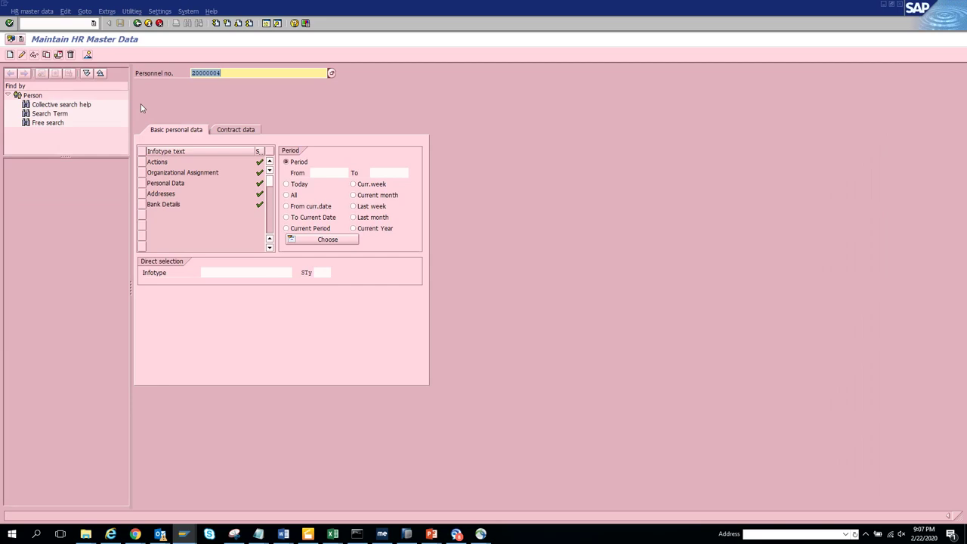
- Enter infotype 0021 for direct selection and try to create a new record of it for the employee
{"action": "left_click", "coordinate": [219, 272]}
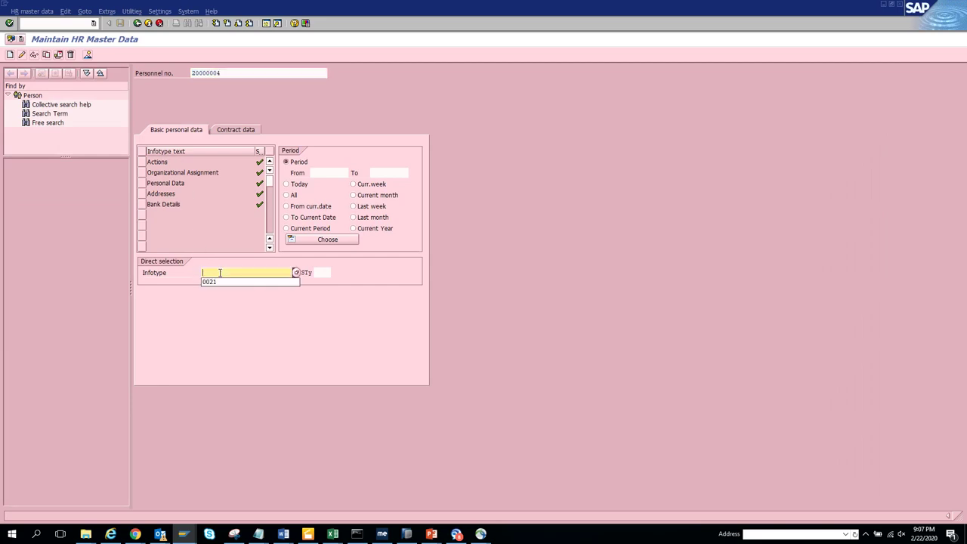
{"action": "left_click", "coordinate": [223, 283]}
{"action": "key", "text": "Return"}
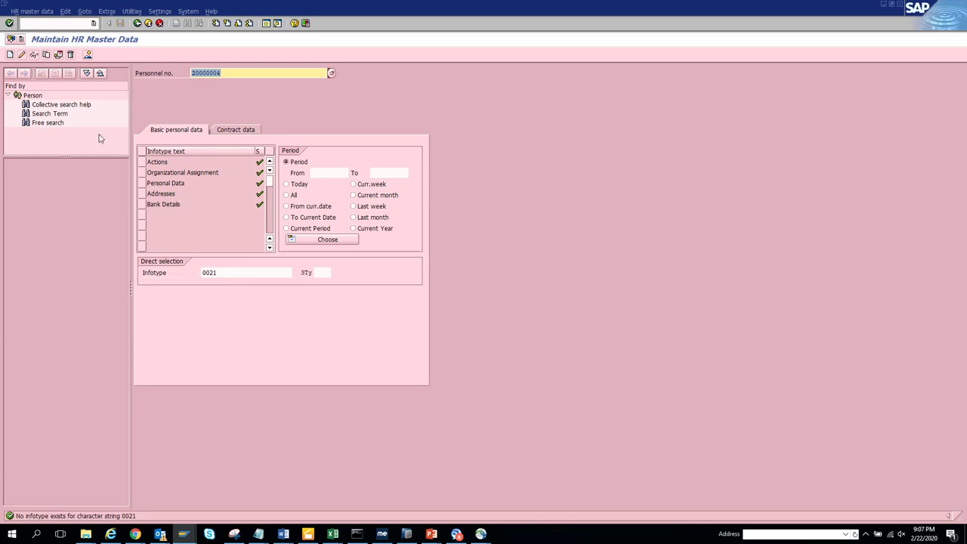
{"action": "left_click", "coordinate": [10, 55]}
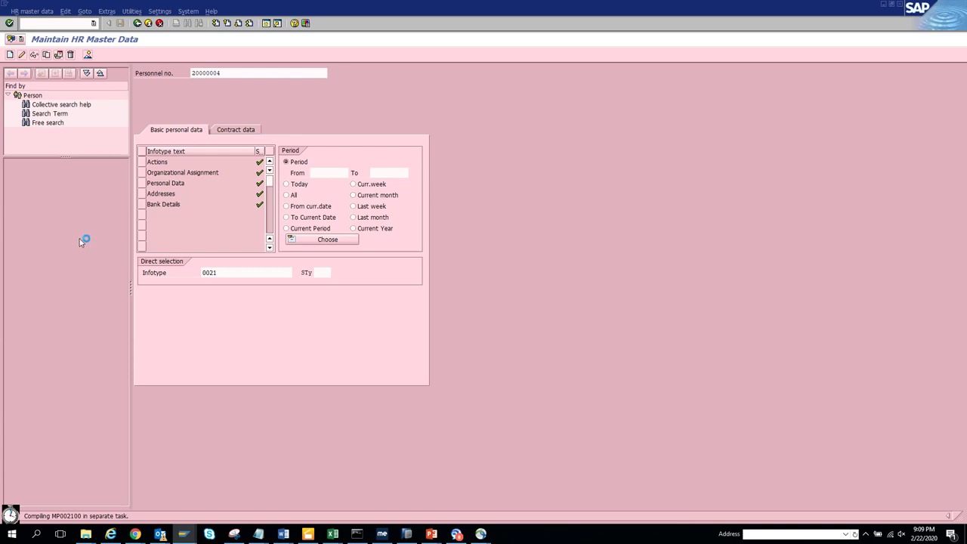
- Open a new GUI window and start the Data Browser with transaction SE16
{"action": "left_click", "coordinate": [6, 5]}
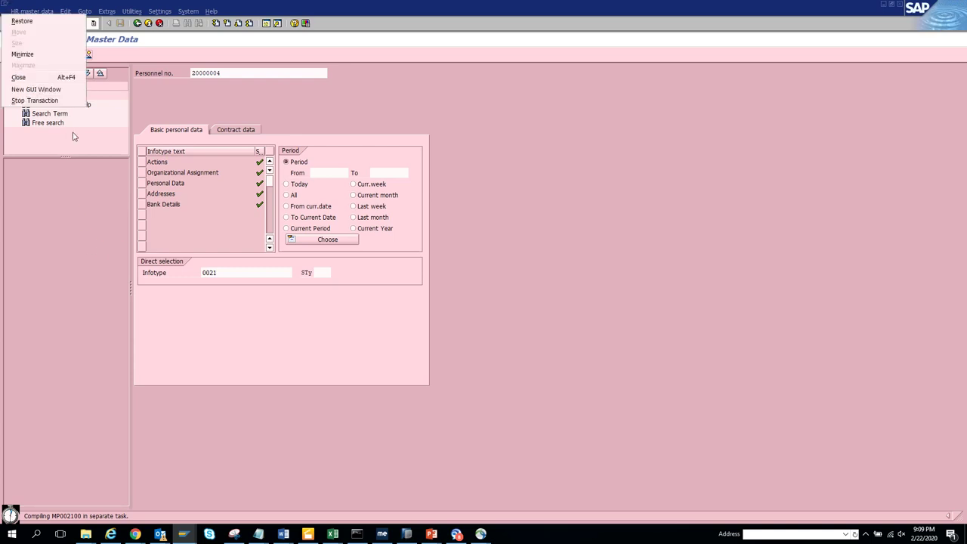
{"action": "left_click", "coordinate": [64, 91]}
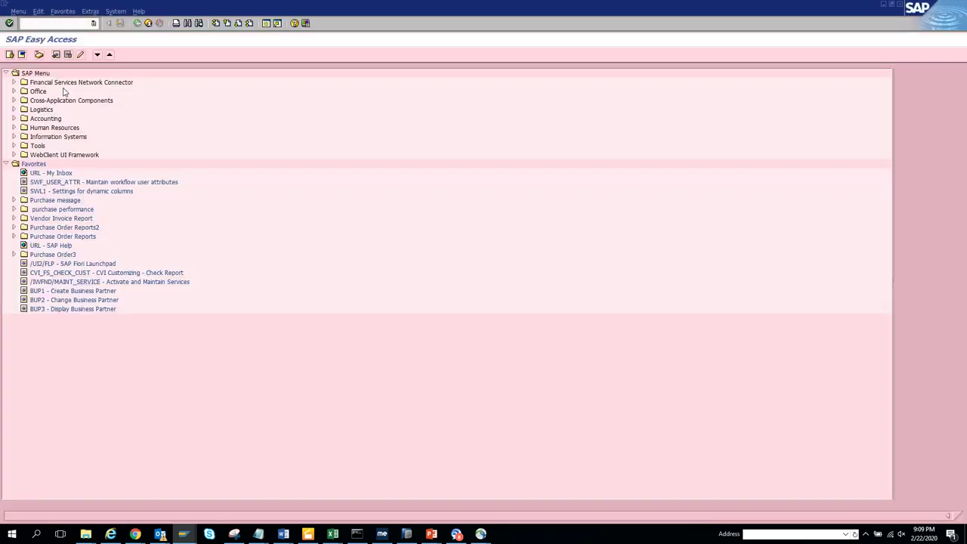
{"action": "type", "text": "se17"}
{"action": "key", "text": "BackSpace"}
{"action": "type", "text": "6"}
{"action": "key", "text": "Return"}
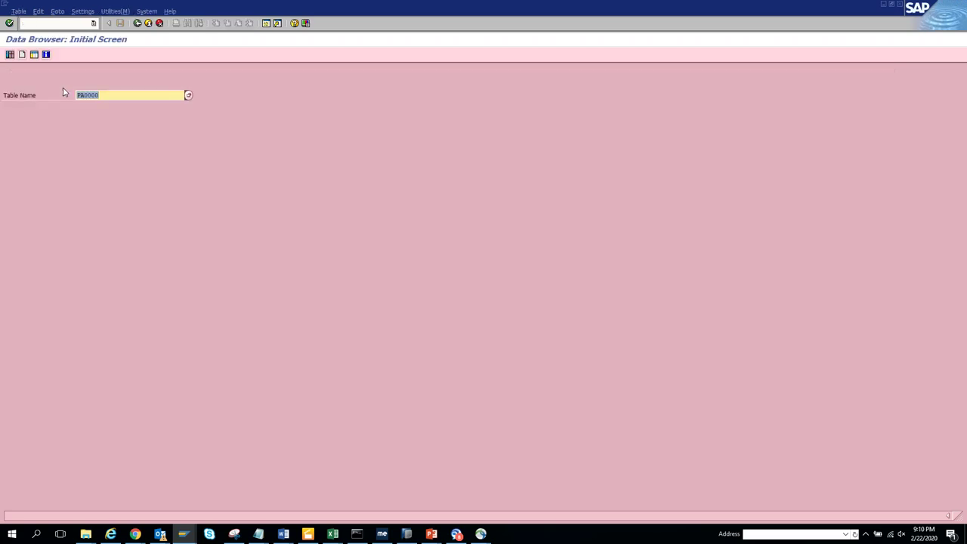
- Open the selection screen of table PA0001 in the Data Browser
{"action": "type", "text": "pa000"}
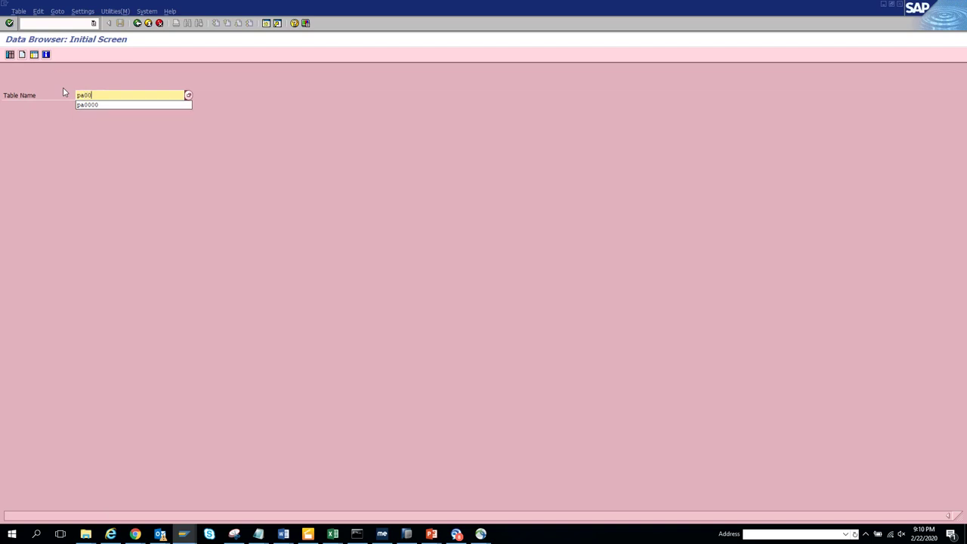
{"action": "type", "text": "1"}
{"action": "key", "text": "Return"}
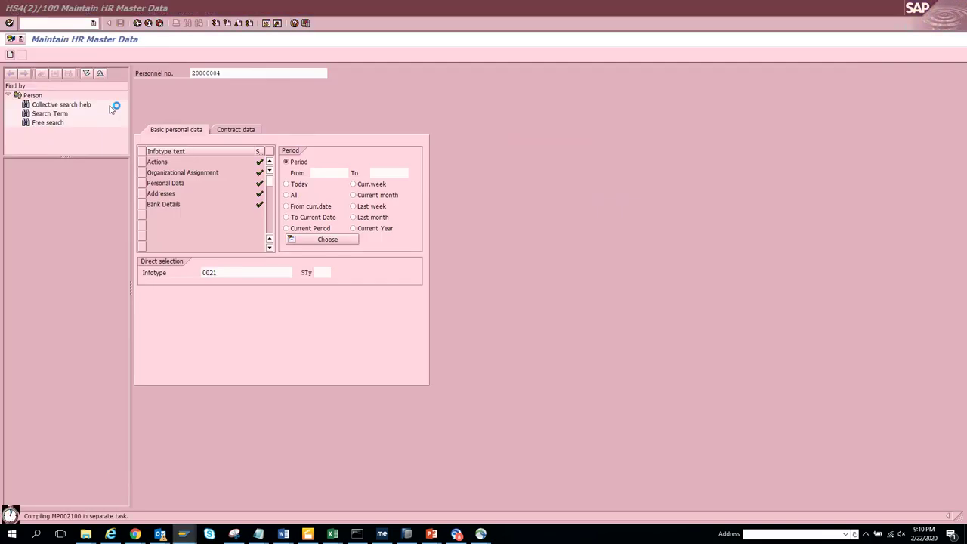
{"action": "key", "text": "F3"}
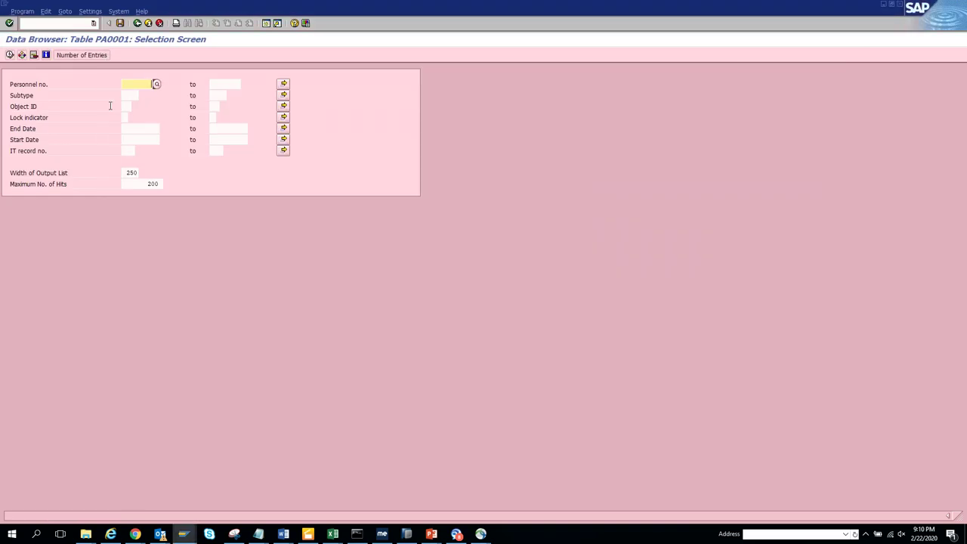
- List the entries of table PA0001 with all selection criteria left empty
{"action": "type", "text": "1000"}
{"action": "key", "text": "BackSpace"}
{"action": "key", "text": "BackSpace"}
{"action": "key", "text": "BackSpace"}
{"action": "key", "text": "super+p"}
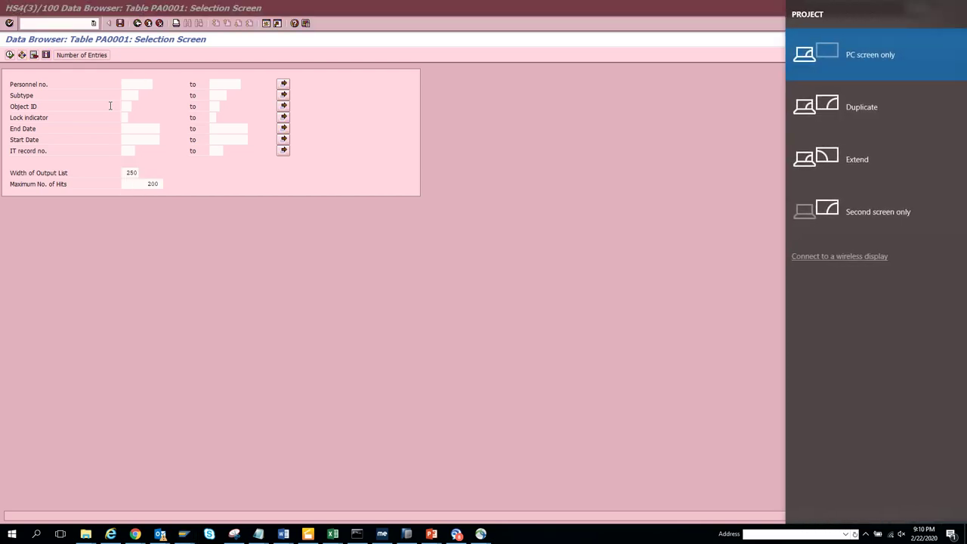
{"action": "left_click", "coordinate": [110, 106]}
{"action": "key", "text": "F8"}
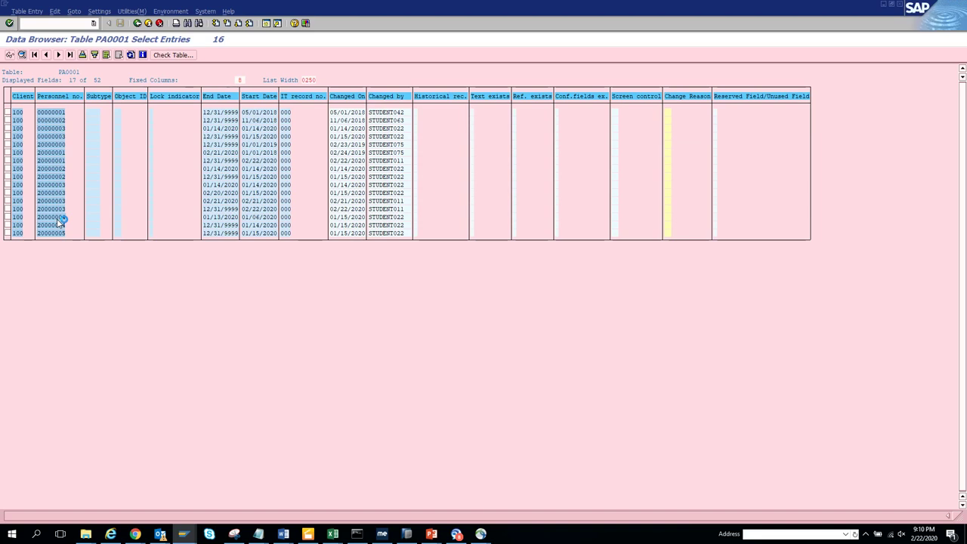
- Dismiss the infotype message in the HR maintenance session and review the employee's PA0001 record starting 01/06/2020
{"action": "key", "text": "alt+Tab"}
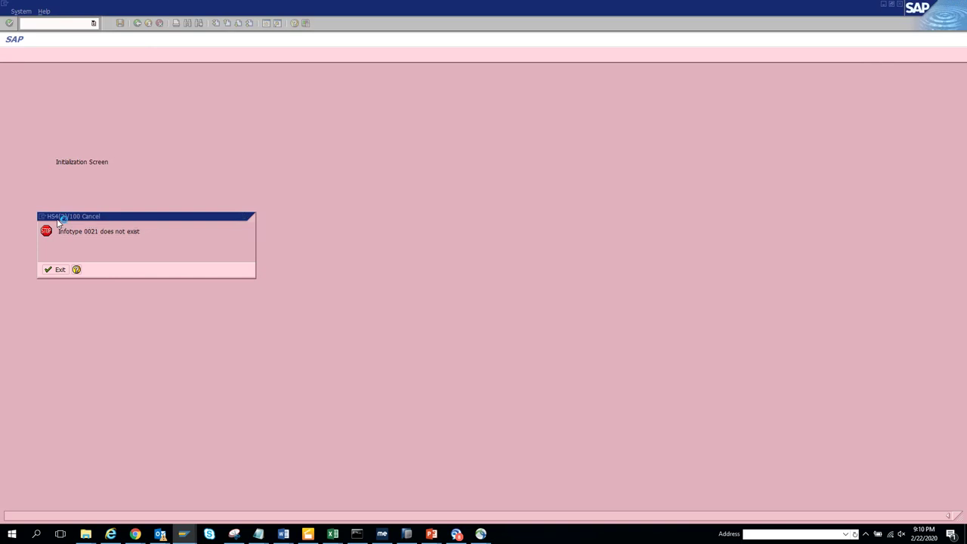
{"action": "key", "text": "Return"}
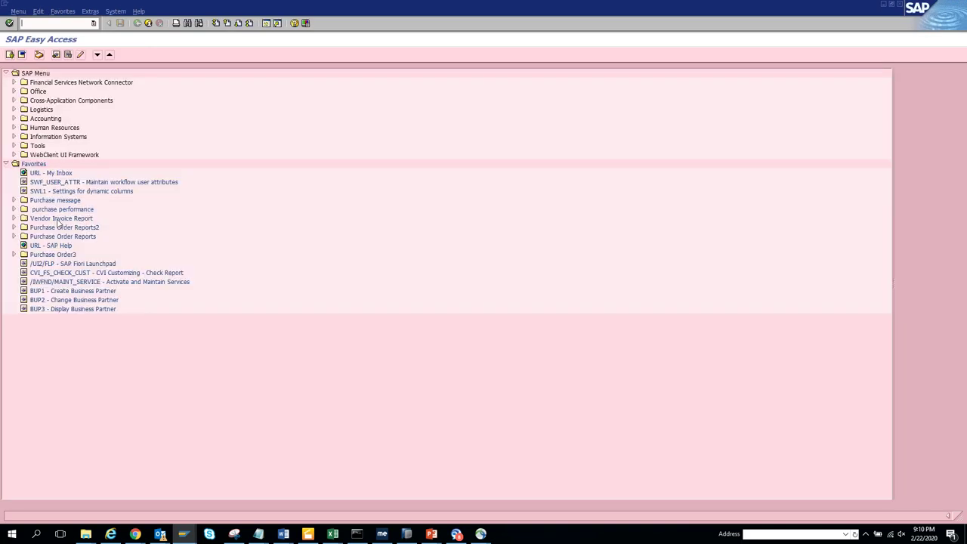
{"action": "key", "text": "alt+Tab"}
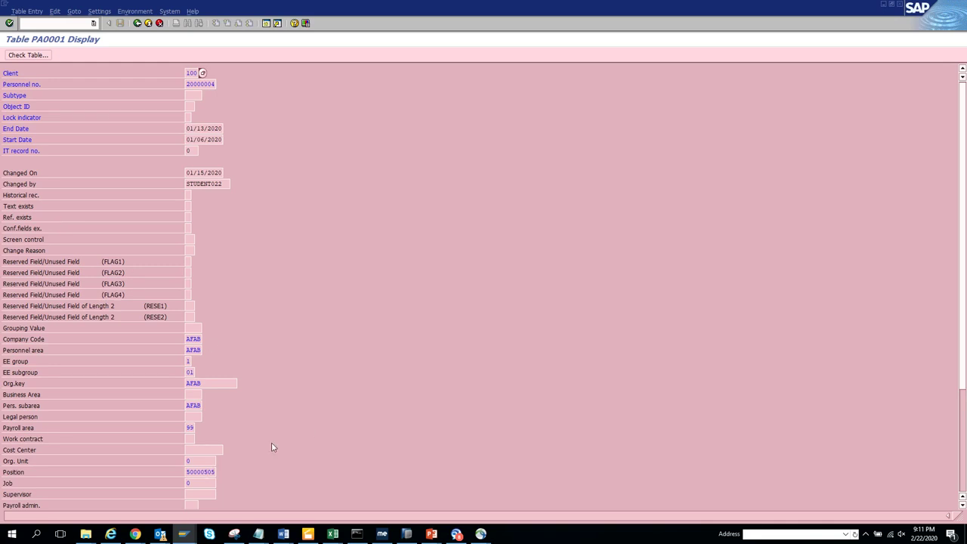
- Start transaction SE16 in the other session and search table PA0021 for entries without any selection criteria
{"action": "key", "text": "alt+Tab"}
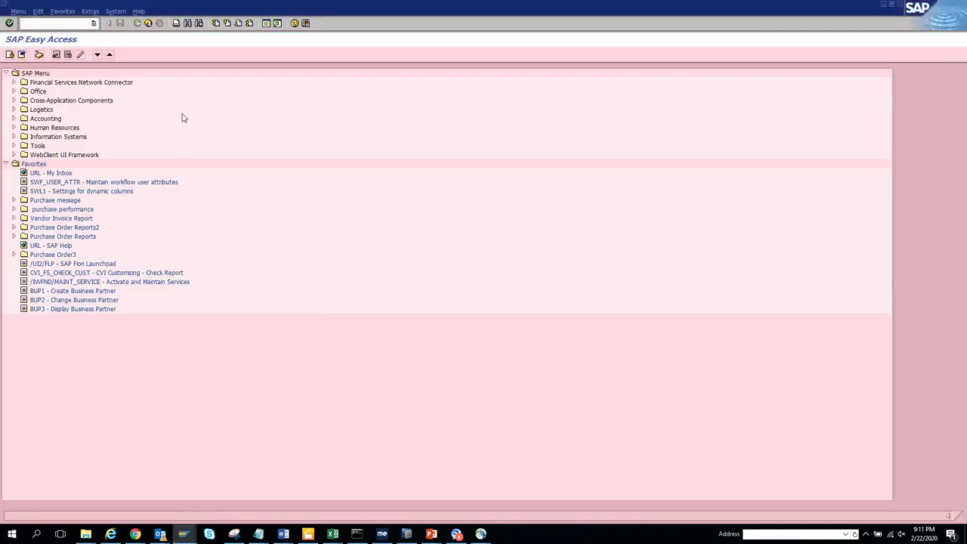
{"action": "type", "text": "se16"}
{"action": "key", "text": "Return"}
{"action": "type", "text": "pa"}
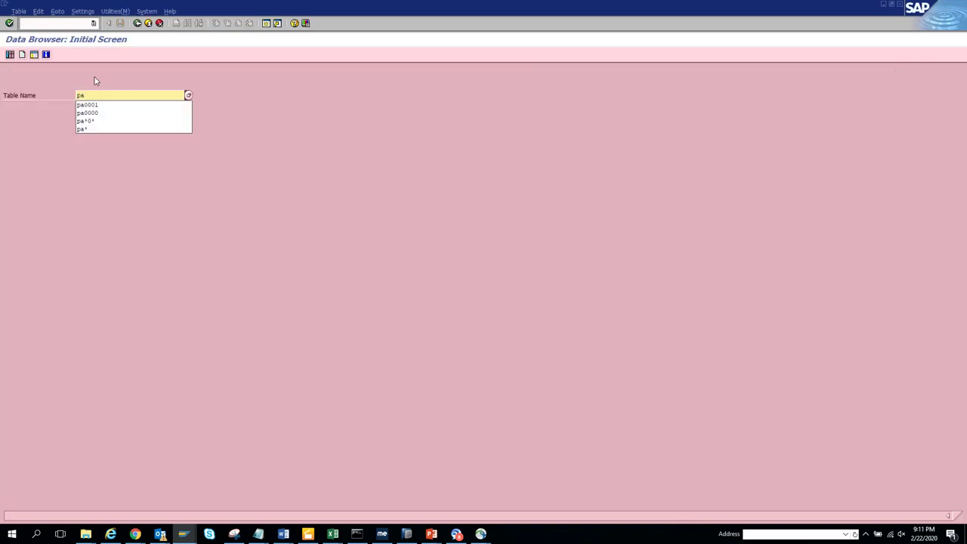
{"action": "type", "text": "0021"}
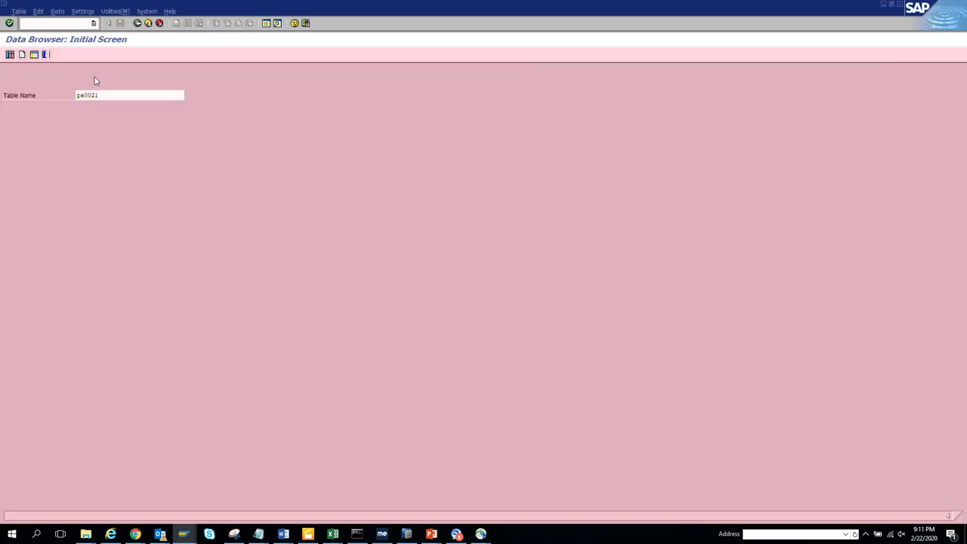
{"action": "key", "text": "Return"}
{"action": "key", "text": "Return"}
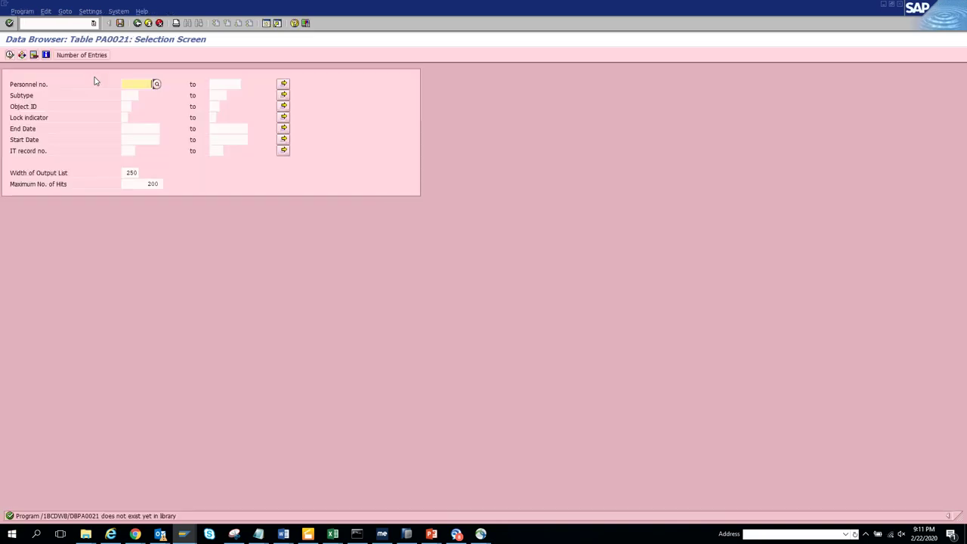
{"action": "key", "text": "F8"}
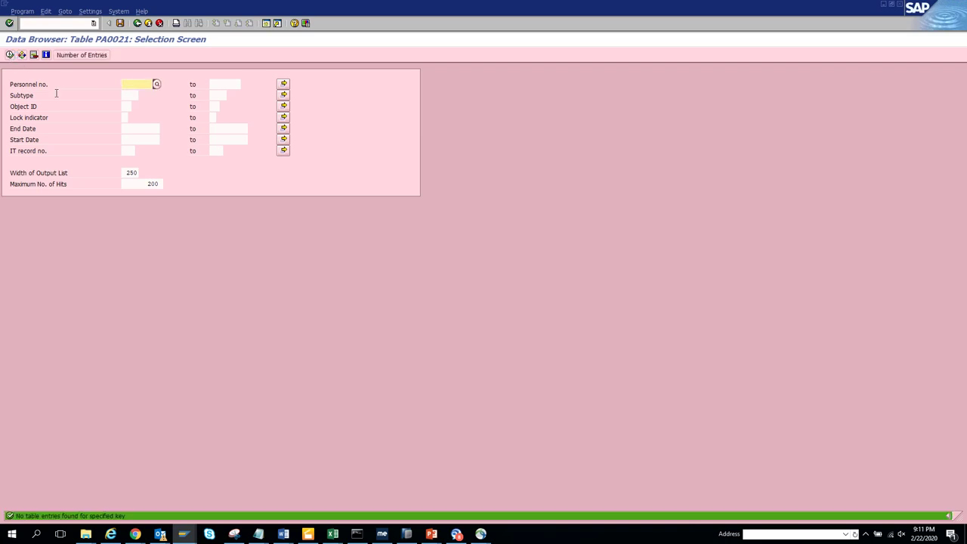
- Add Grouping Value (GRPVL) and Family Member (FAMSA) to the selection fields of table PA0021
{"action": "left_click", "coordinate": [144, 139]}
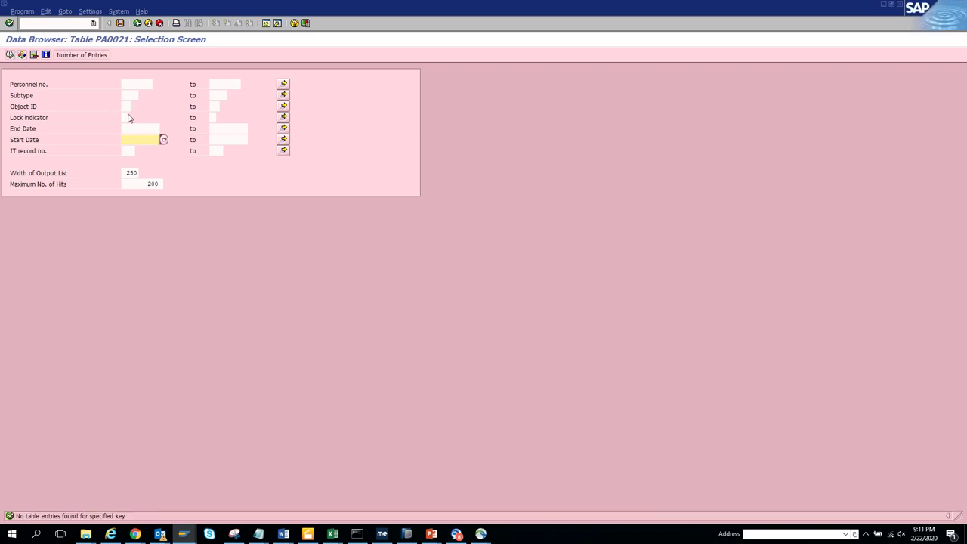
{"action": "left_click", "coordinate": [90, 11]}
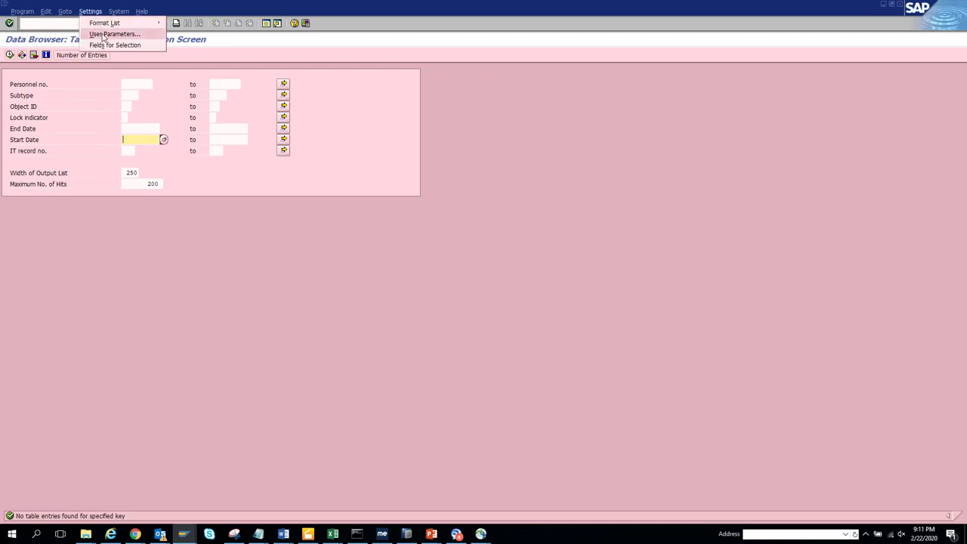
{"action": "left_click", "coordinate": [110, 43]}
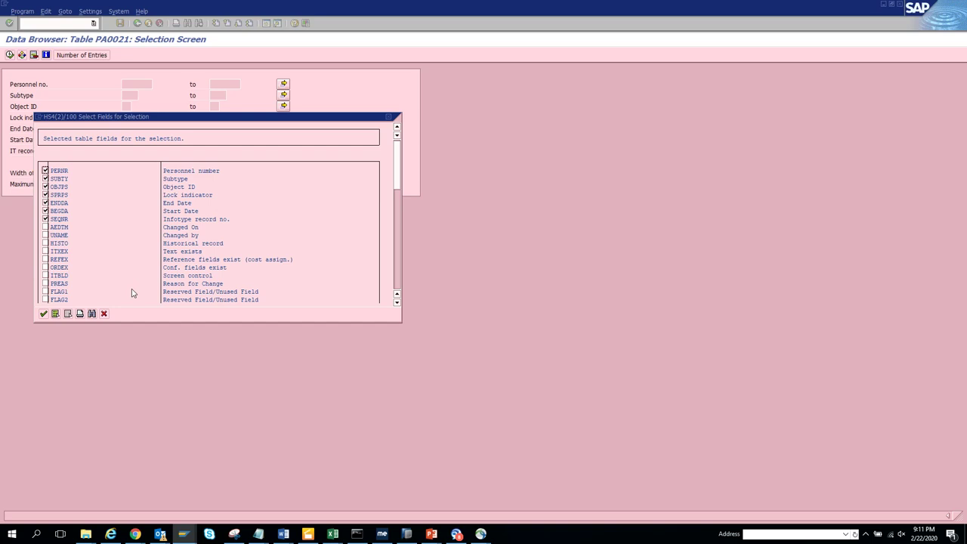
{"action": "left_click", "coordinate": [398, 255]}
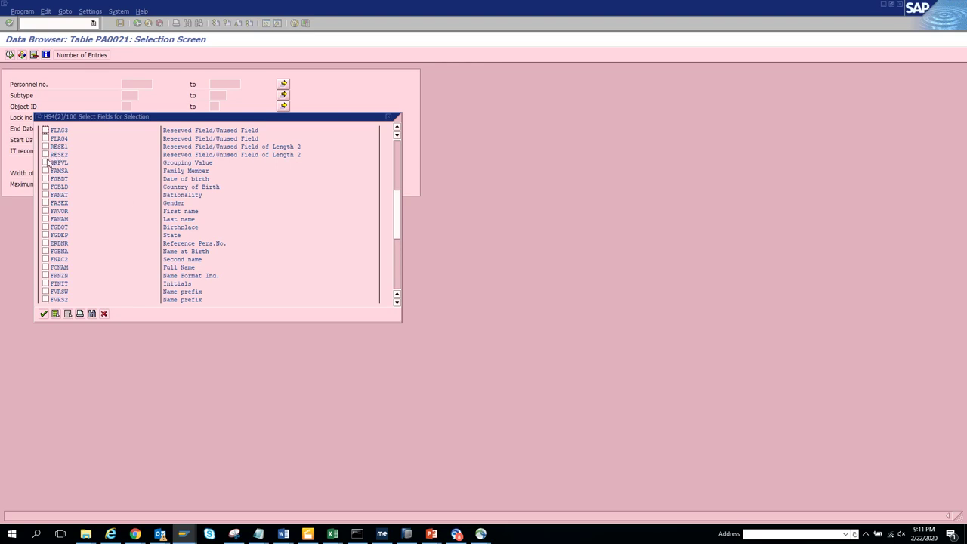
{"action": "left_click", "coordinate": [45, 163]}
{"action": "left_click", "coordinate": [45, 163]}
{"action": "left_click", "coordinate": [46, 171]}
{"action": "left_click", "coordinate": [44, 313]}
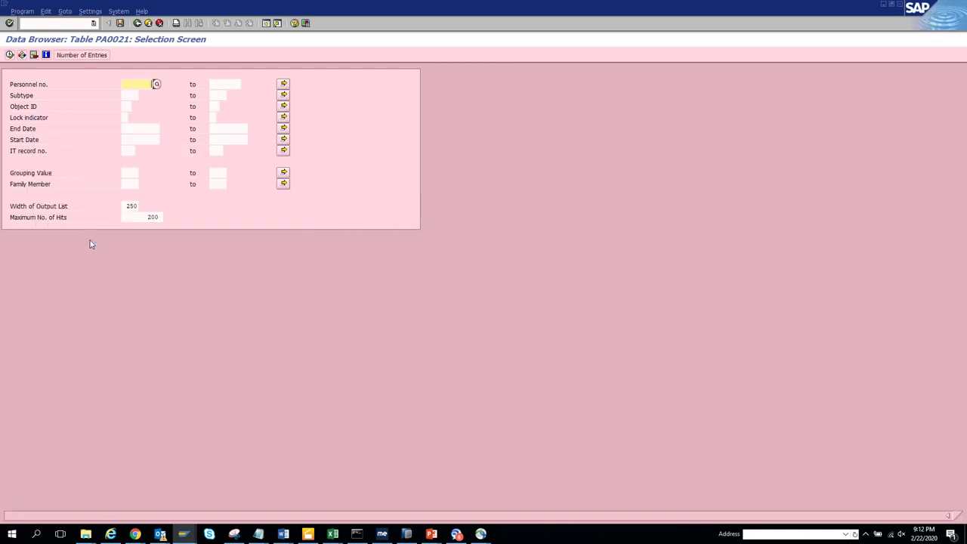
- Review the possible entries for the Family Member selection field and close the list without choosing one
{"action": "left_click", "coordinate": [130, 184]}
{"action": "left_click", "coordinate": [143, 184]}
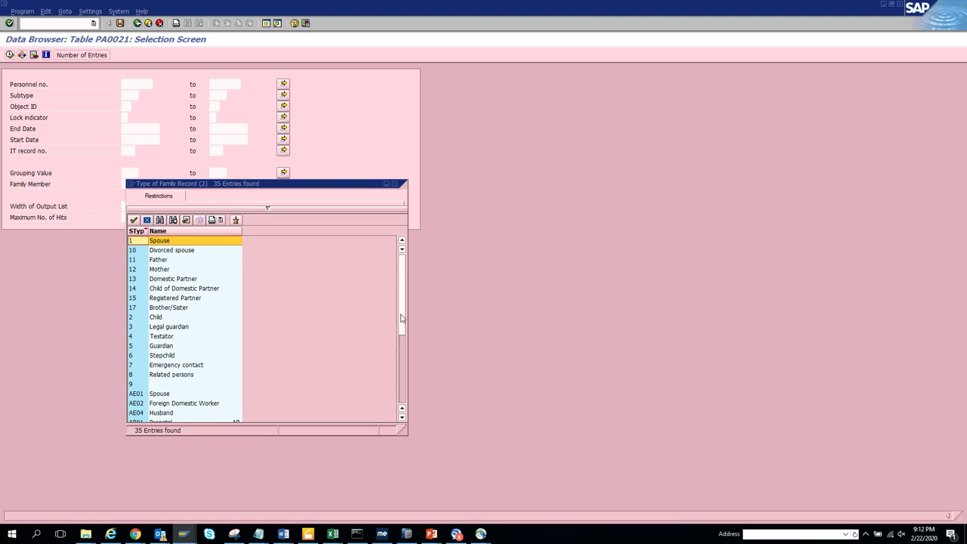
{"action": "left_click_drag", "start_coordinate": [406, 337], "coordinate": [405, 393]}
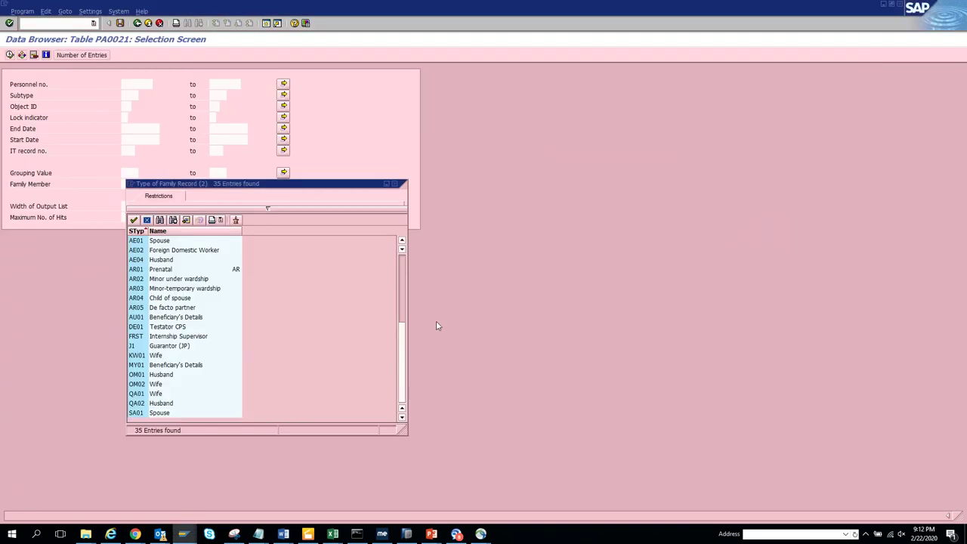
{"action": "left_click", "coordinate": [394, 184]}
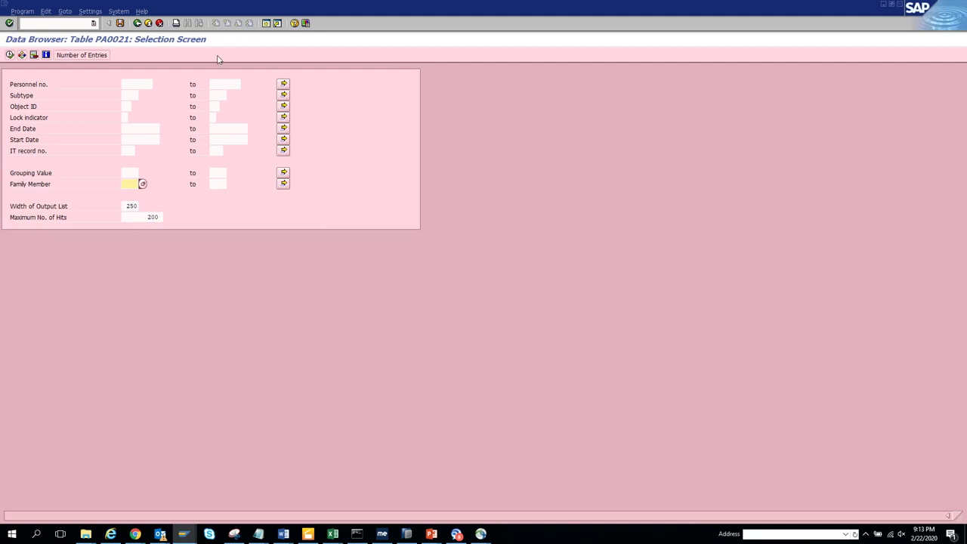
- Leave table PA0021, restart transaction SE16 and list the tables matching pa*
{"action": "left_click", "coordinate": [138, 23]}
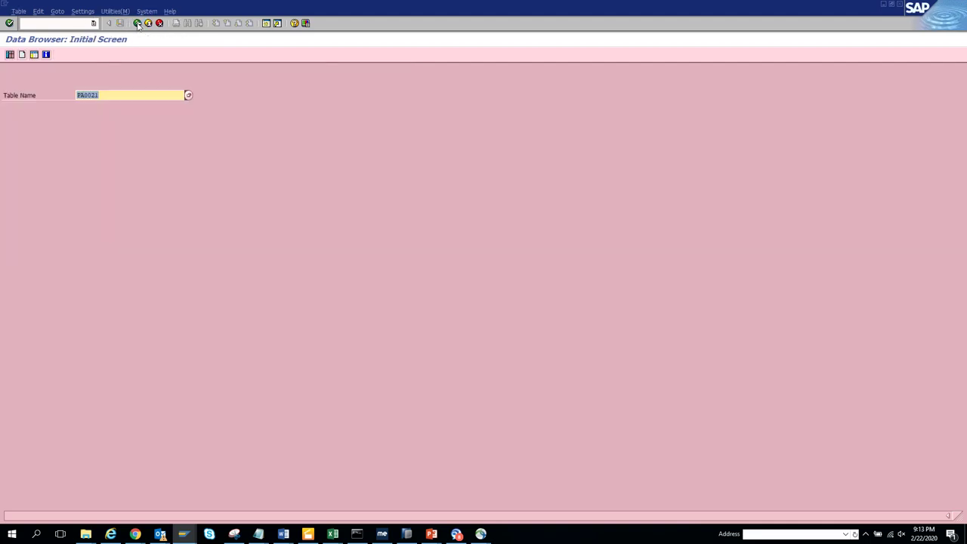
{"action": "left_click", "coordinate": [138, 23]}
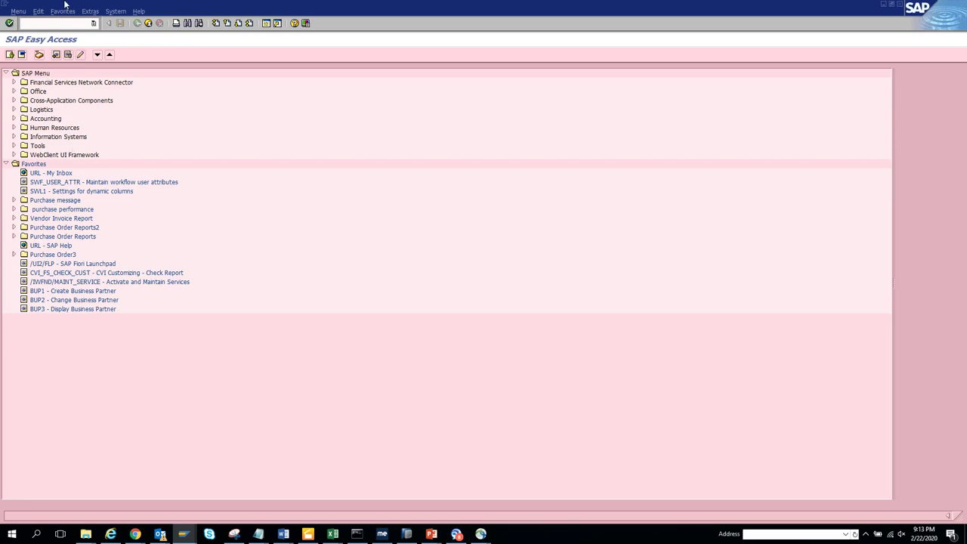
{"action": "left_click", "coordinate": [65, 22]}
{"action": "type", "text": "/nse"}
{"action": "type", "text": "se16"}
{"action": "key", "text": "Return"}
{"action": "type", "text": "pa"}
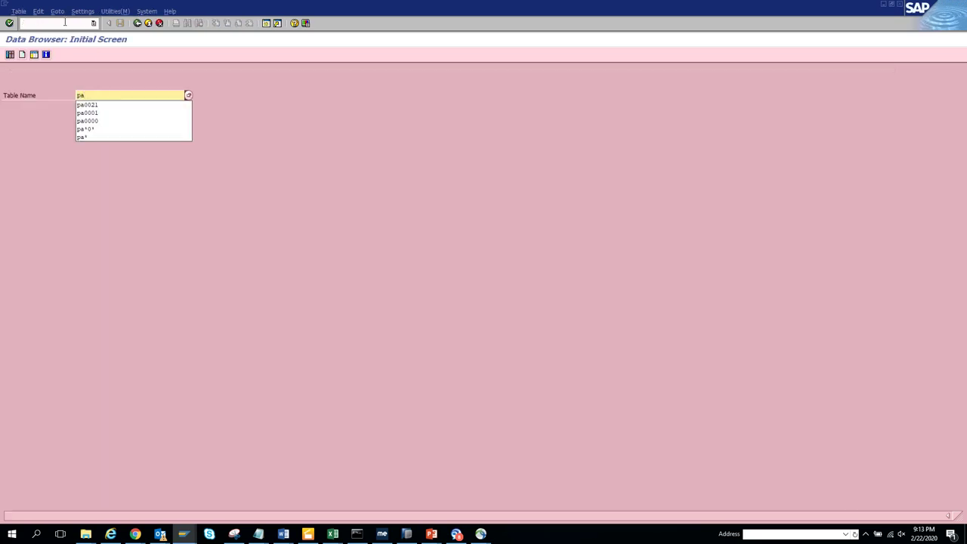
{"action": "type", "text": "*"}
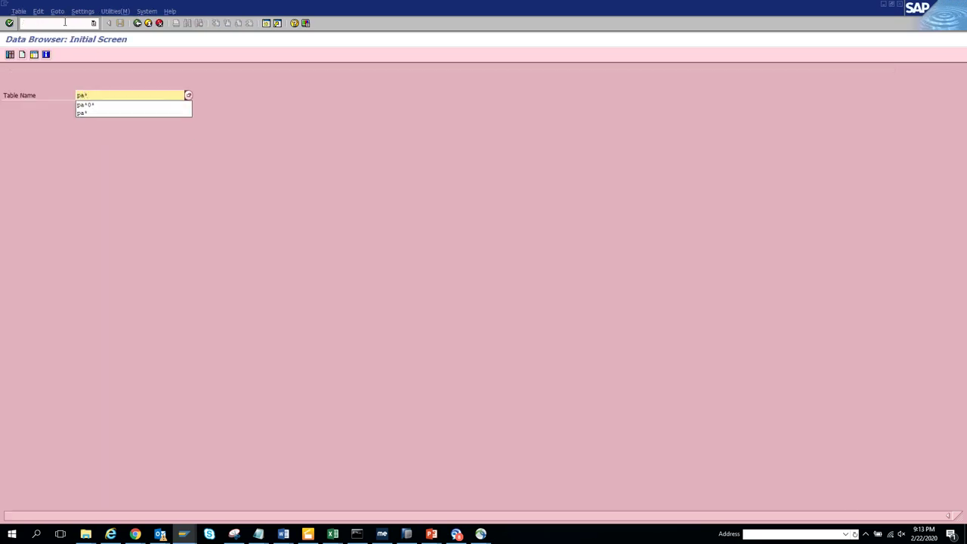
{"action": "key", "text": "F4"}
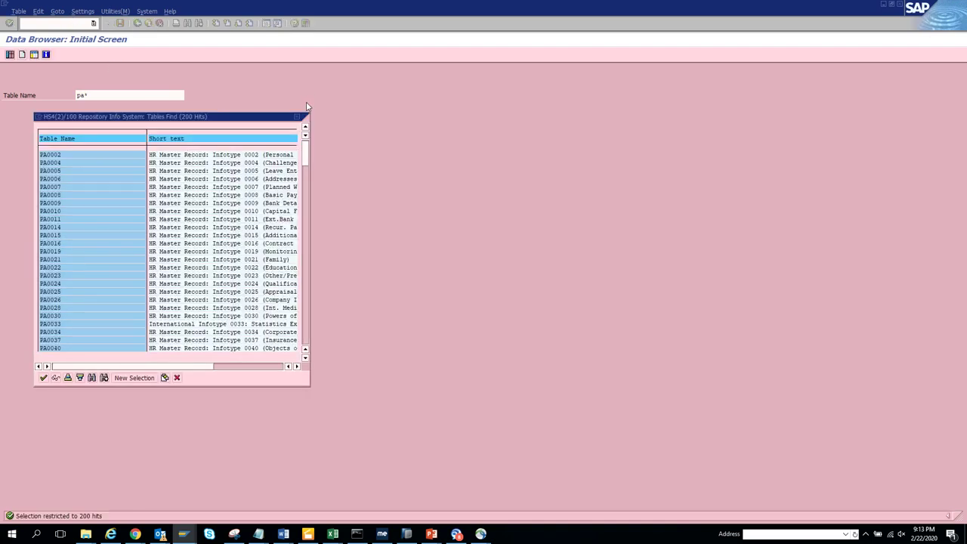
- Switch to the session showing the PA0001 record and start transaction PA20 there
{"action": "key", "text": "alt+Tab"}
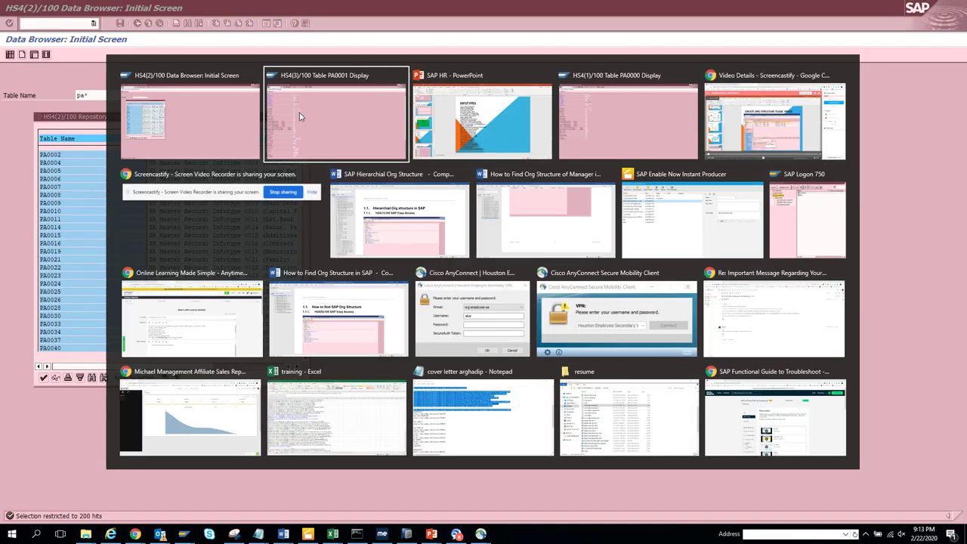
{"action": "left_click", "coordinate": [300, 116]}
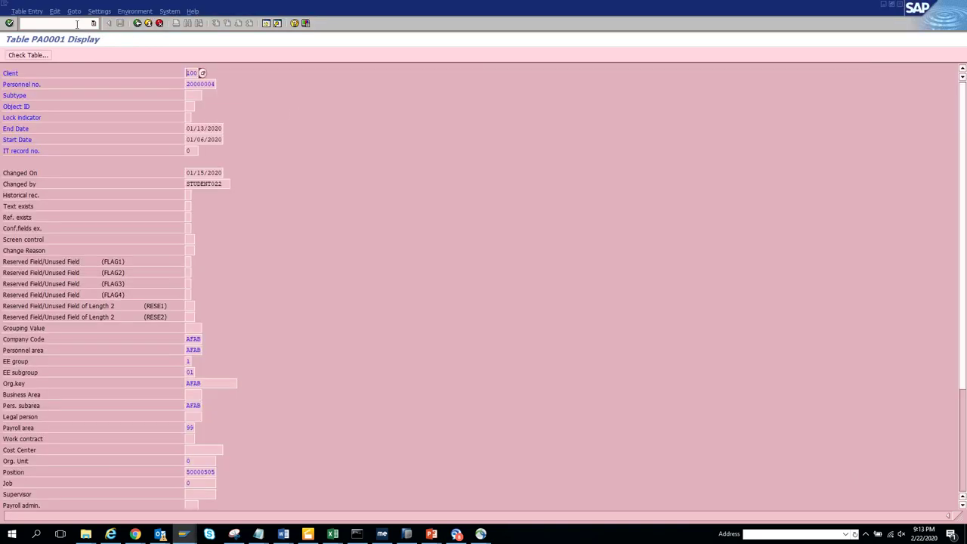
{"action": "left_click", "coordinate": [76, 24]}
{"action": "type", "text": "/npa20"}
{"action": "key", "text": "Return"}
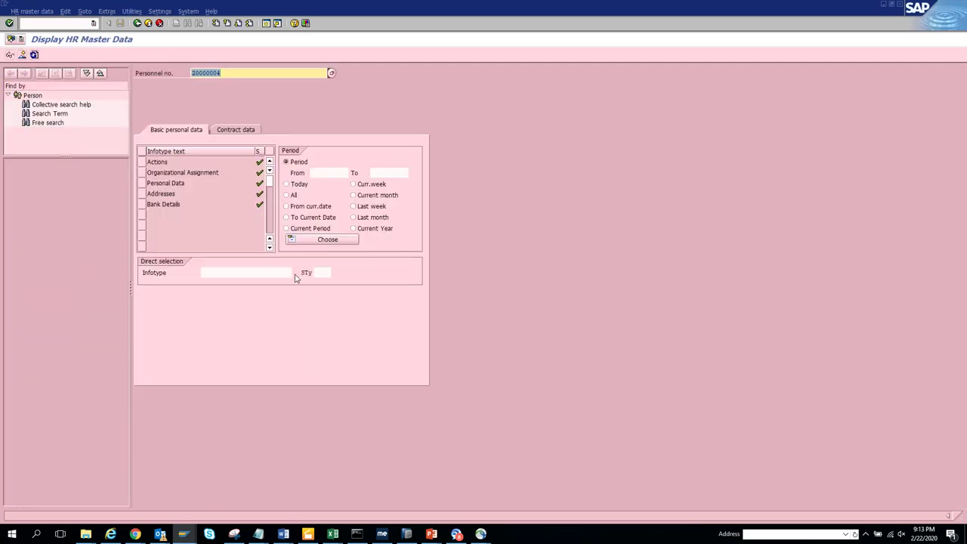
- Try to select infotype 0107 directly for the employee and clear the entry again
{"action": "left_click", "coordinate": [277, 276]}
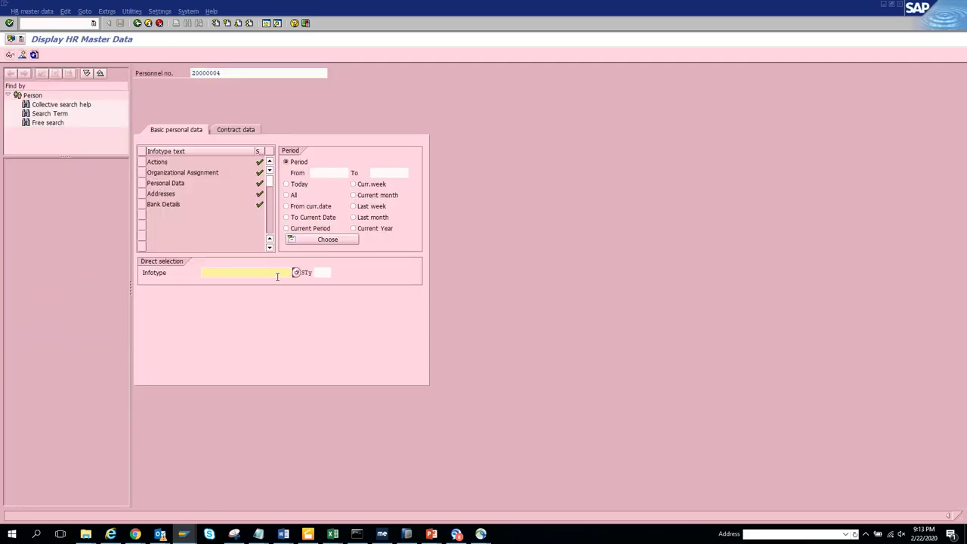
{"action": "type", "text": "0107"}
{"action": "key", "text": "Return"}
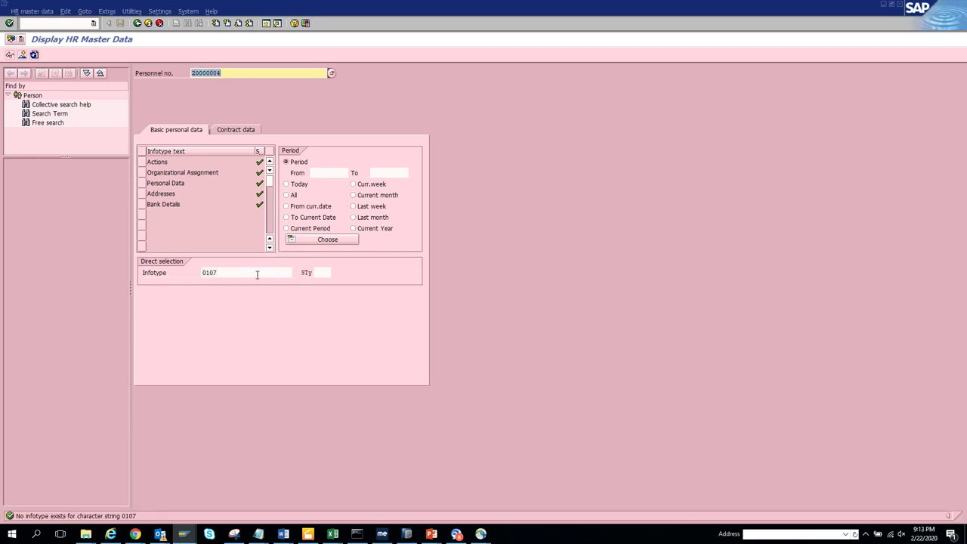
{"action": "left_click", "coordinate": [256, 275]}
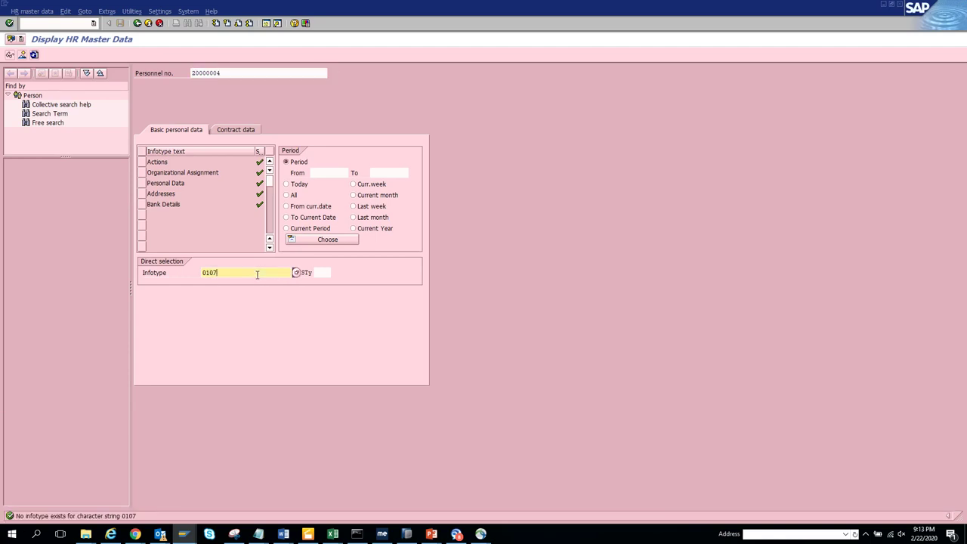
{"action": "key", "text": "BackSpace"}
{"action": "key", "text": "BackSpace"}
{"action": "key", "text": "BackSpace"}
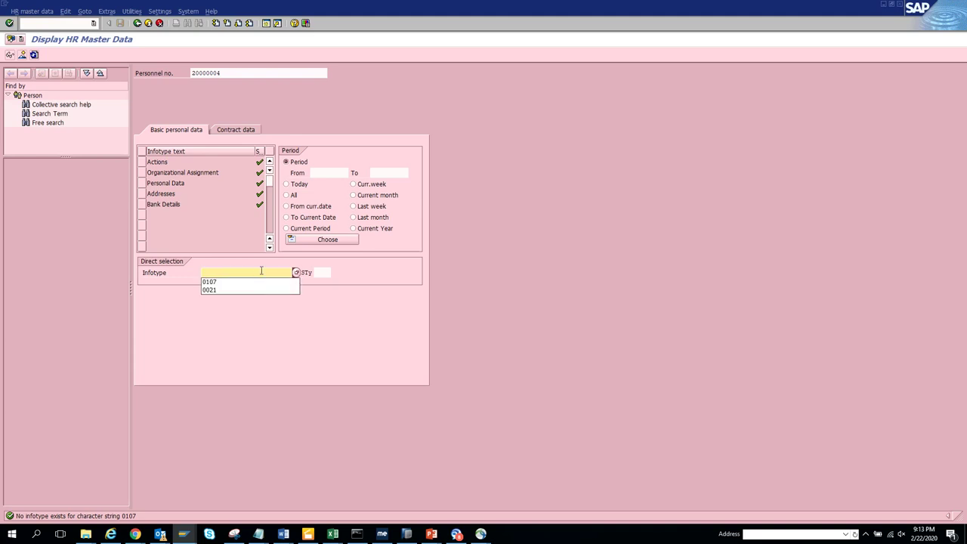
- Search the list of infotypes for payroll, choose 0003 Payroll Status and display it for the employee
{"action": "left_click", "coordinate": [296, 272]}
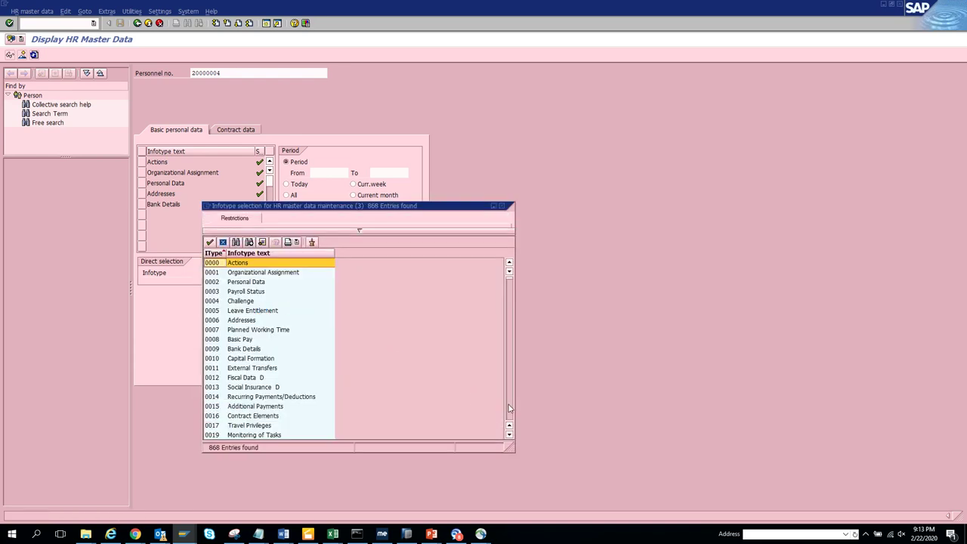
{"action": "left_click", "coordinate": [510, 408]}
{"action": "left_click", "coordinate": [509, 409]}
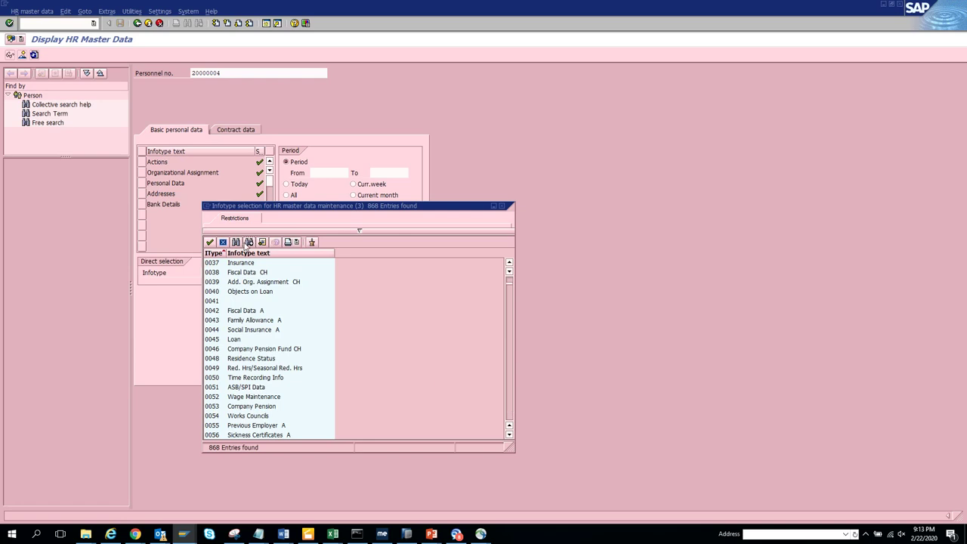
{"action": "left_click", "coordinate": [248, 242]}
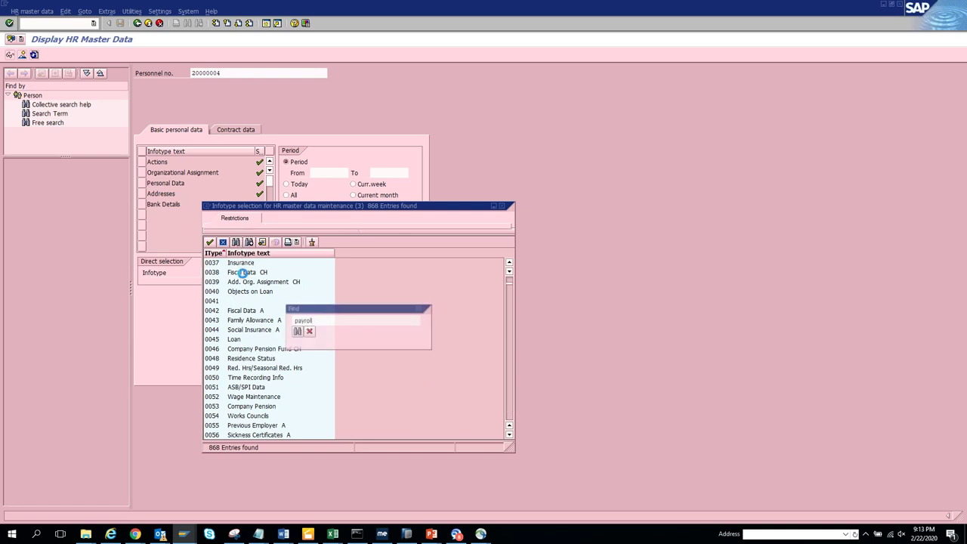
{"action": "key", "text": "Return"}
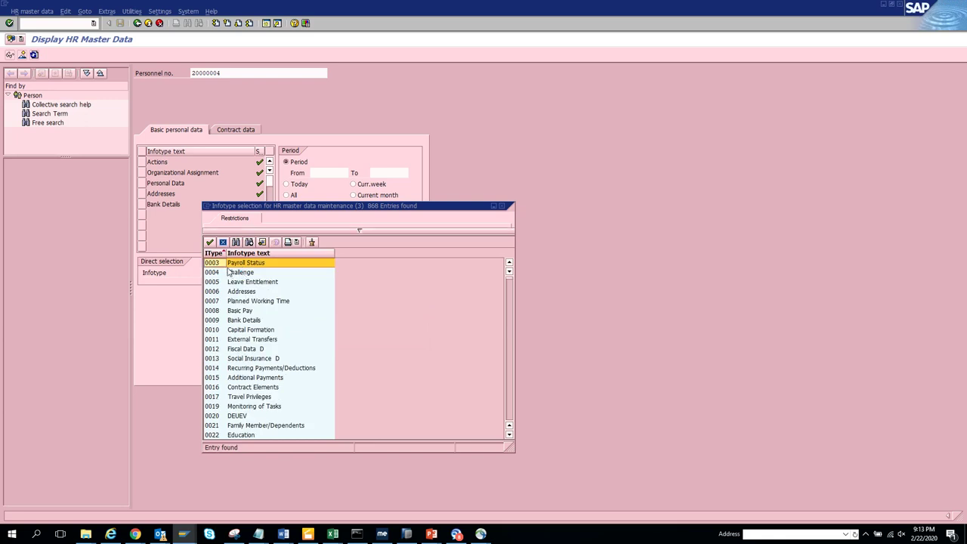
{"action": "double_click", "coordinate": [232, 263]}
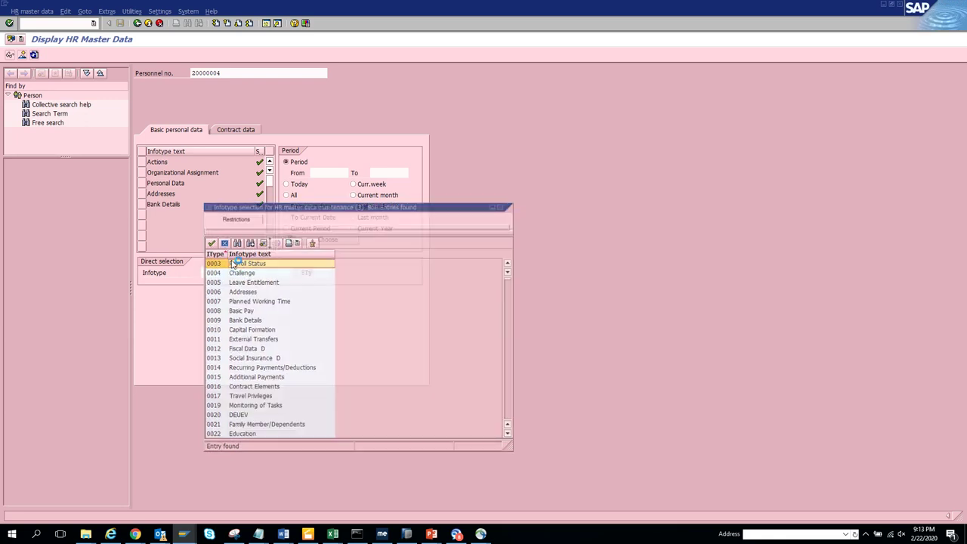
{"action": "left_click", "coordinate": [10, 55]}
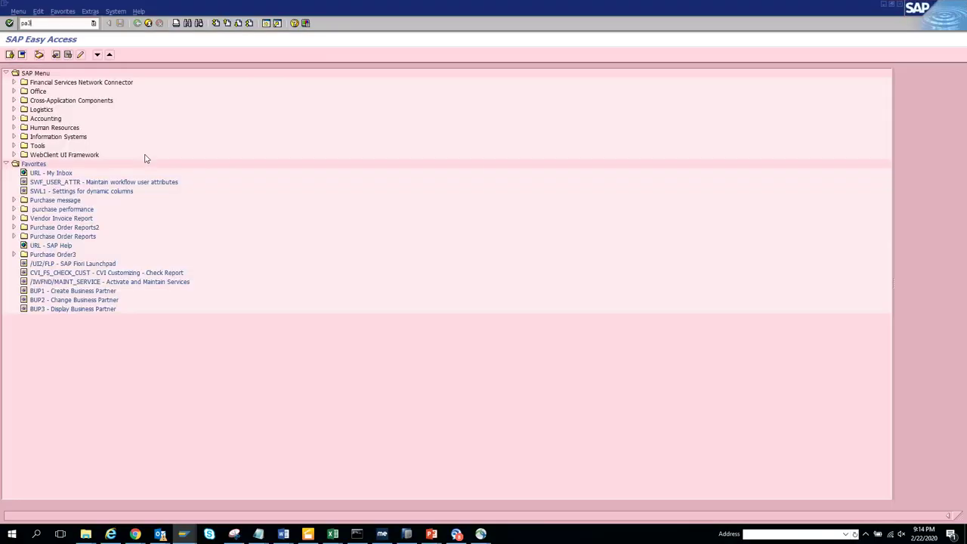
- Start transaction PA30, select infotype 0003 and open the employee's Payroll Status record for changing
{"action": "key", "text": "Return"}
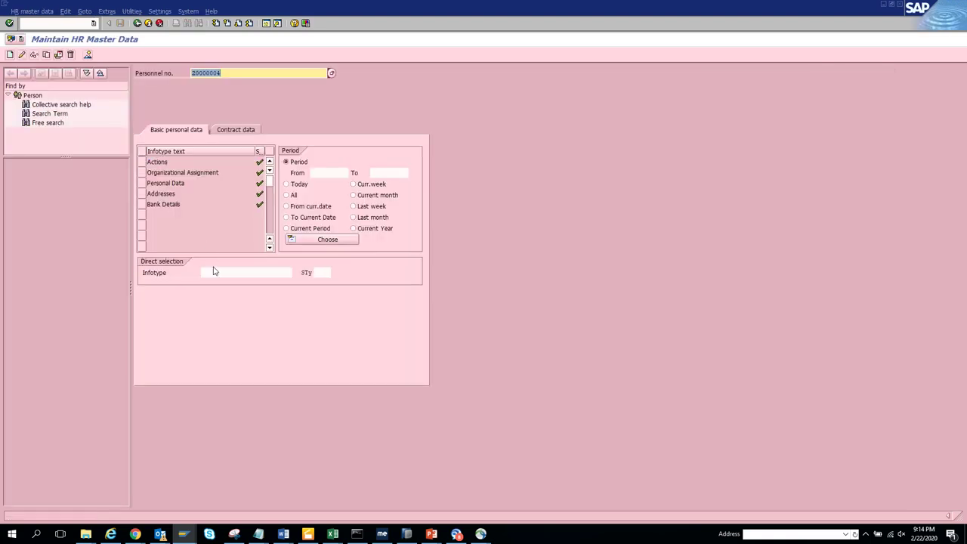
{"action": "left_click", "coordinate": [215, 271]}
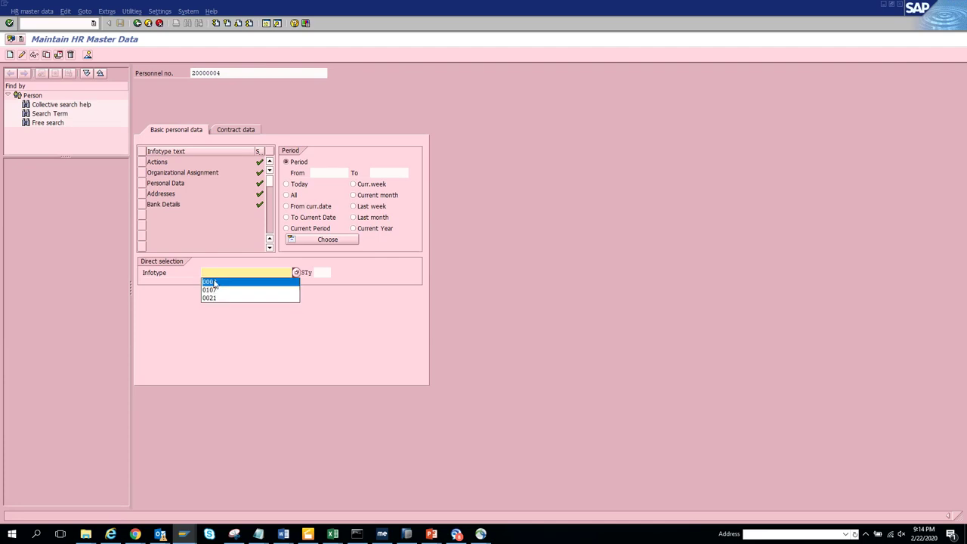
{"action": "left_click", "coordinate": [214, 284]}
{"action": "left_click", "coordinate": [10, 55]}
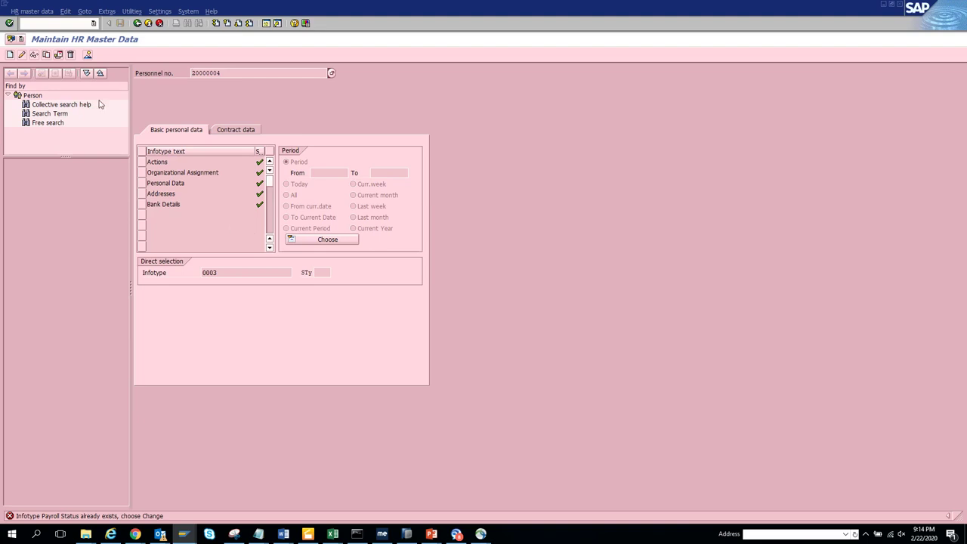
{"action": "left_click", "coordinate": [21, 55]}
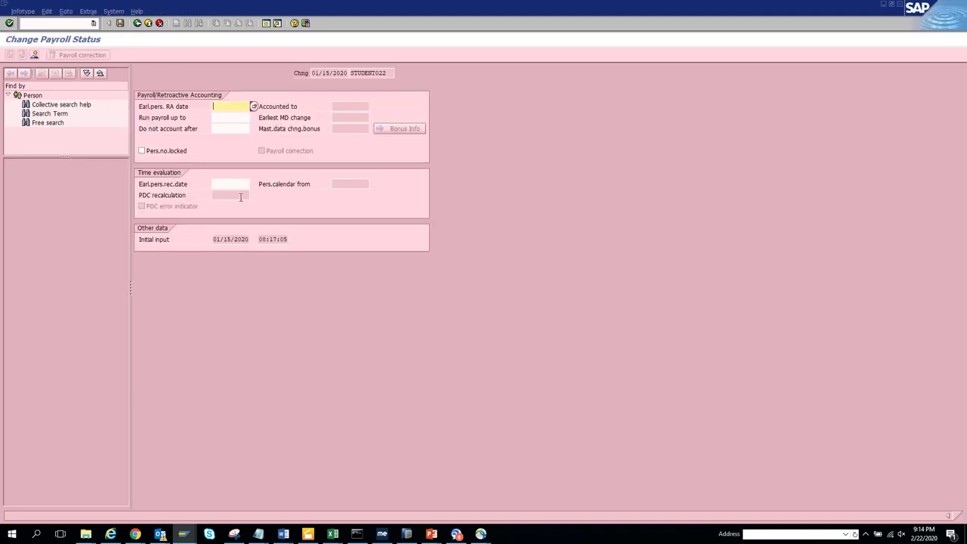
- Set the earliest personal retroactive accounting date to 02/20/2020 and Run payroll up to 03/14/2020
{"action": "key", "text": "Return"}
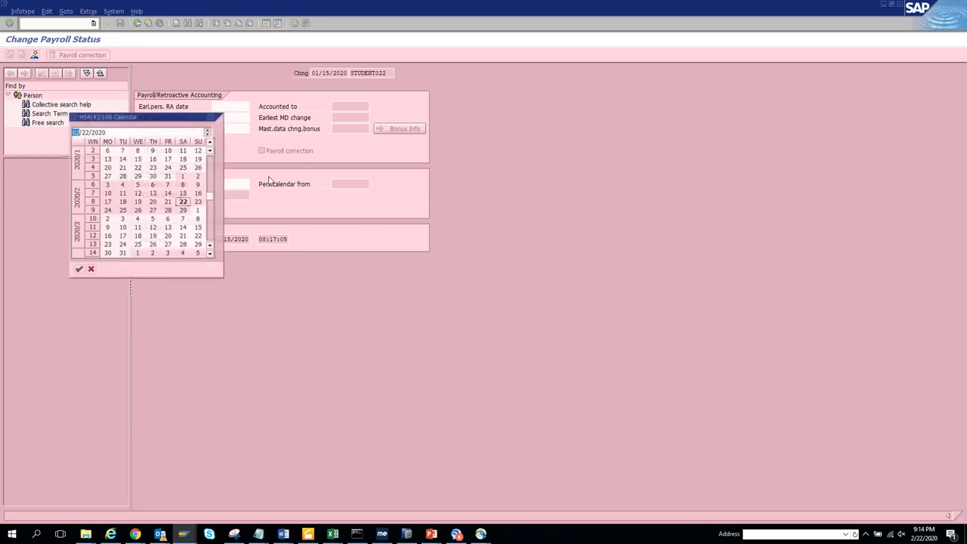
{"action": "double_click", "coordinate": [153, 202]}
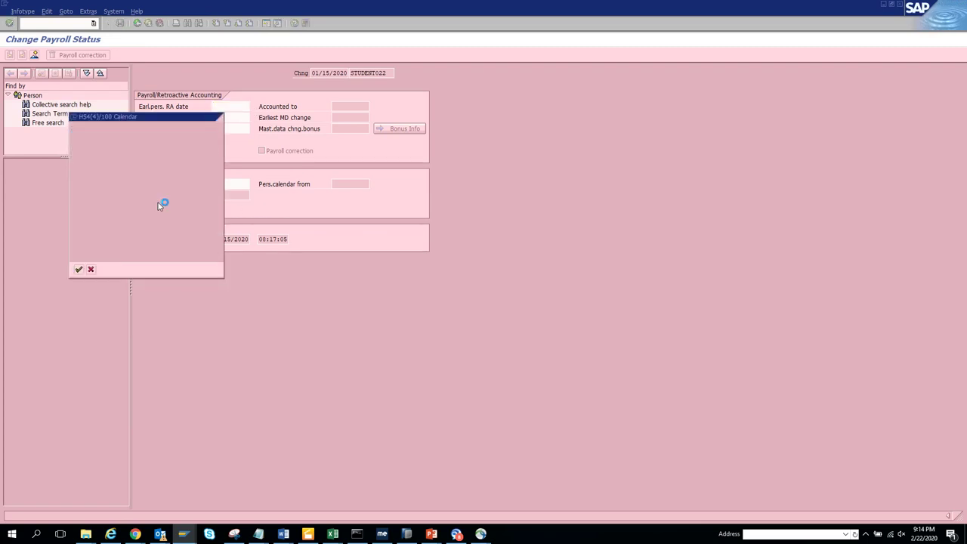
{"action": "left_click", "coordinate": [236, 118]}
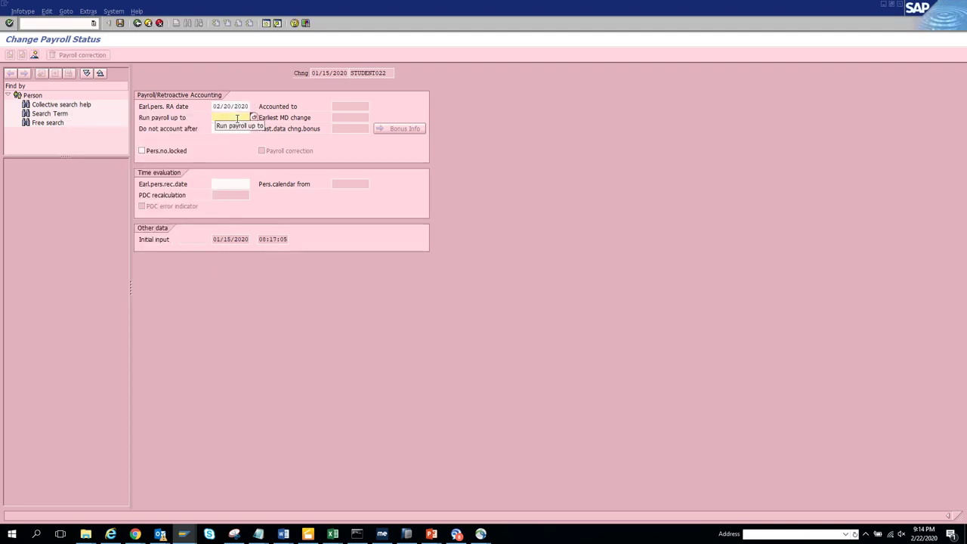
{"action": "key", "text": "Return"}
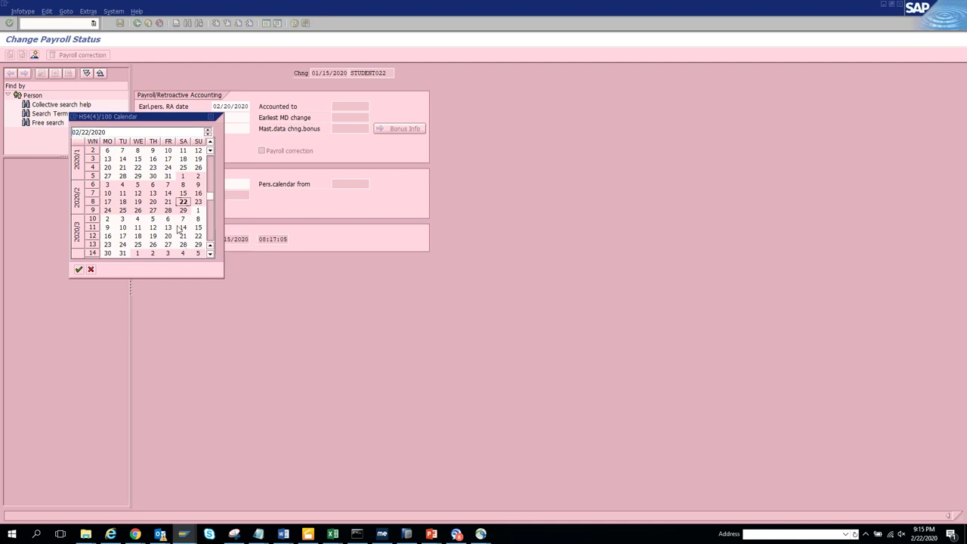
{"action": "double_click", "coordinate": [177, 225]}
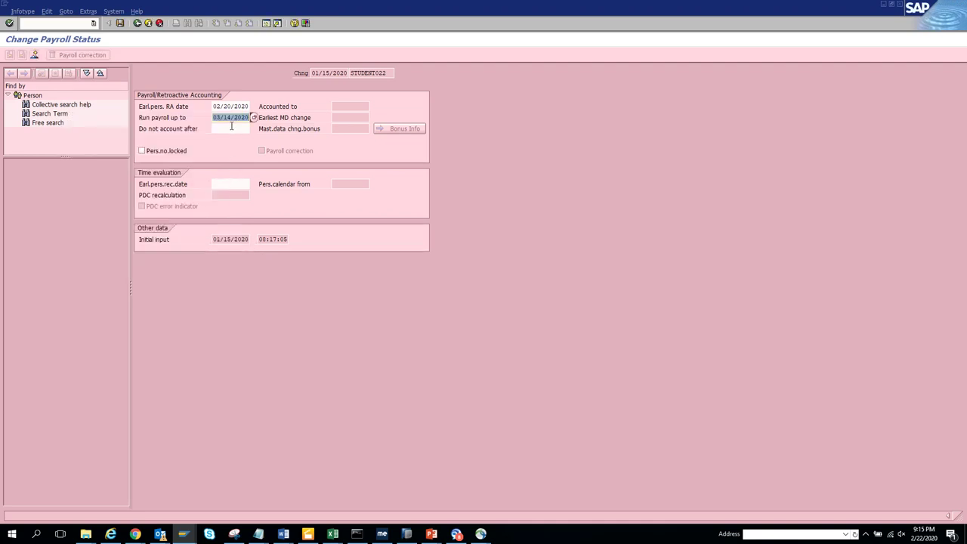
- Try to save the Payroll Status record, and pick 02/06/2020 as the Run payroll up to date instead
{"action": "left_click", "coordinate": [119, 23]}
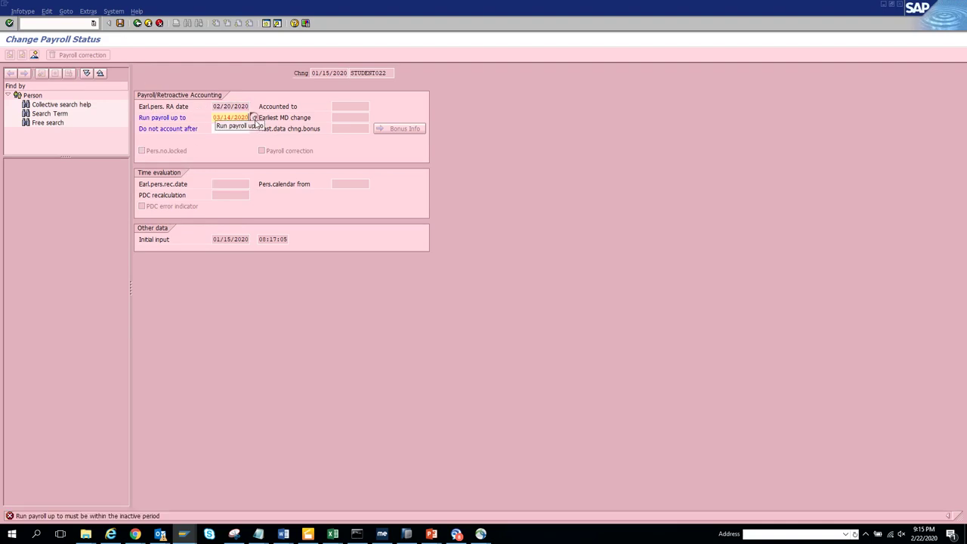
{"action": "left_click", "coordinate": [254, 118]}
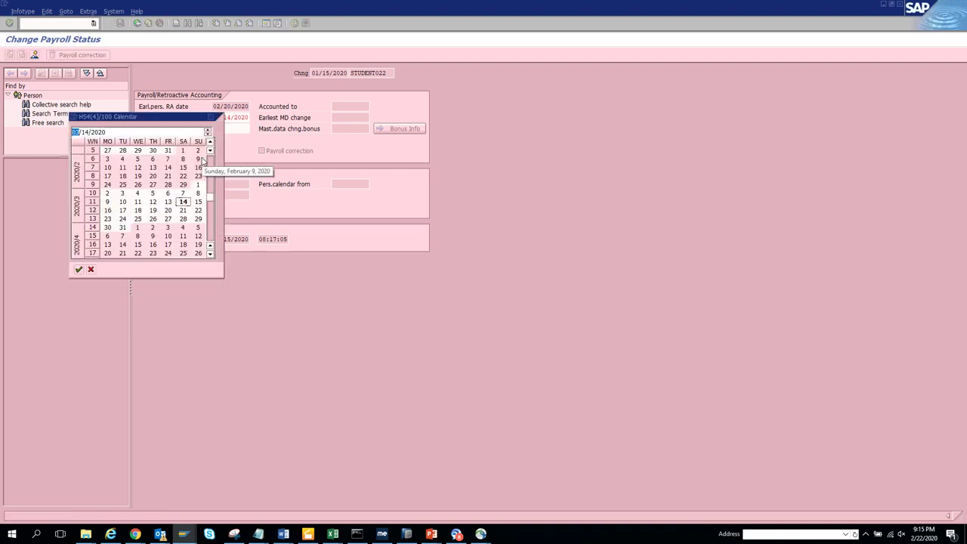
{"action": "double_click", "coordinate": [154, 159]}
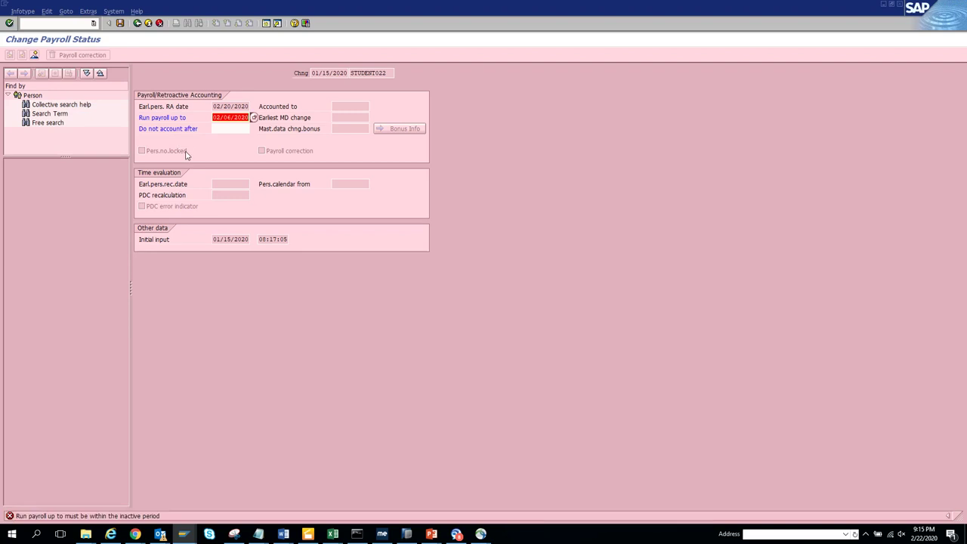
- Clear the Run payroll up to date and save the employee's Payroll Status record
{"action": "key", "text": "BackSpace"}
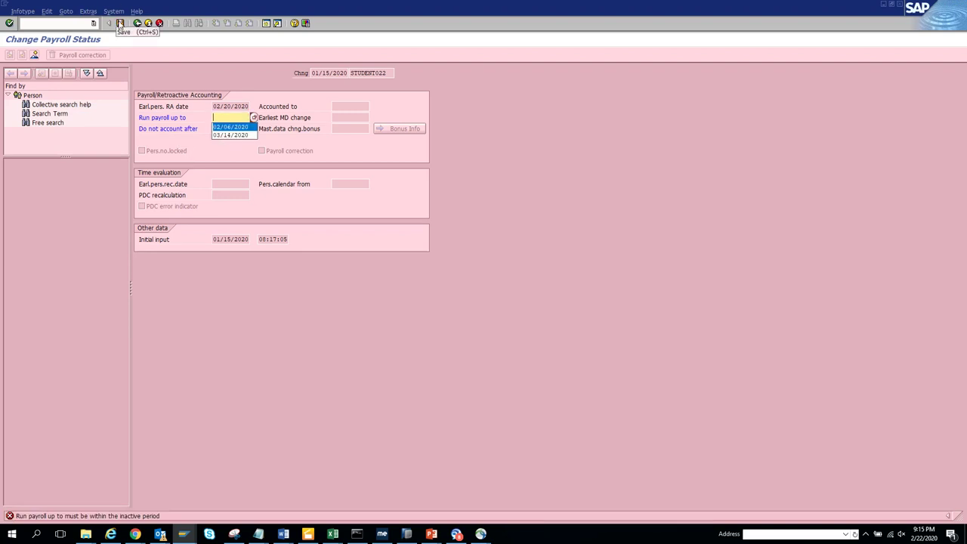
{"action": "left_click", "coordinate": [120, 22]}
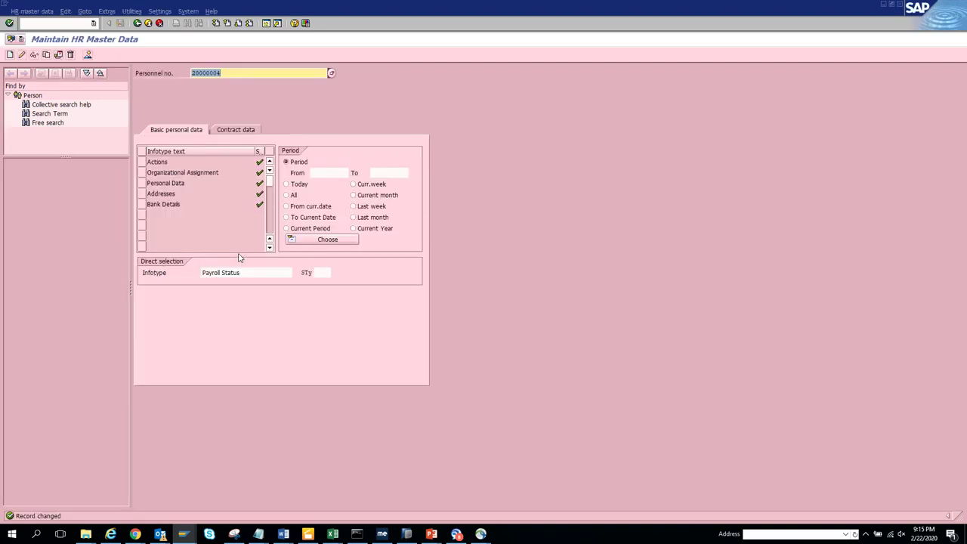
- Switch to the display session and reopen the employee's Payroll Status record to check its accounting dates
{"action": "key", "text": "alt+Tab"}
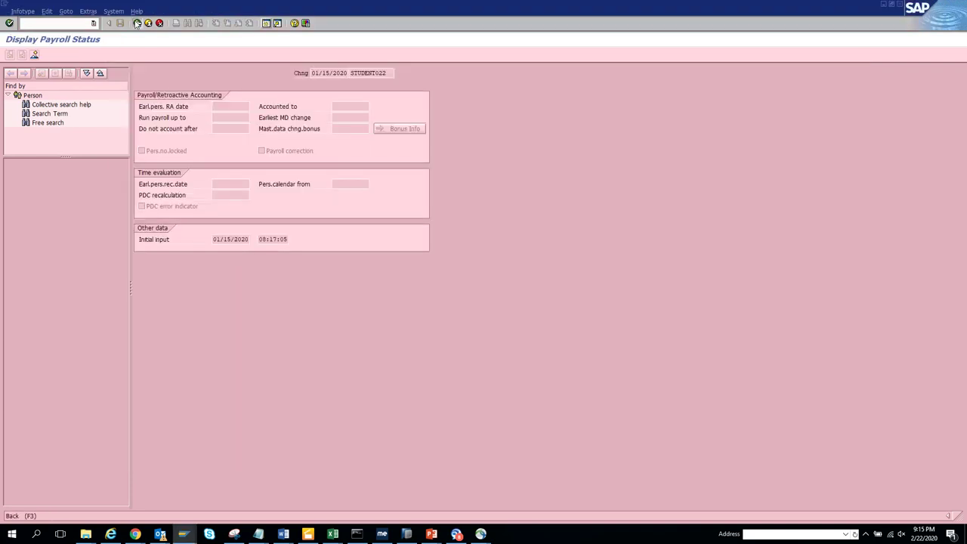
{"action": "left_click", "coordinate": [137, 24]}
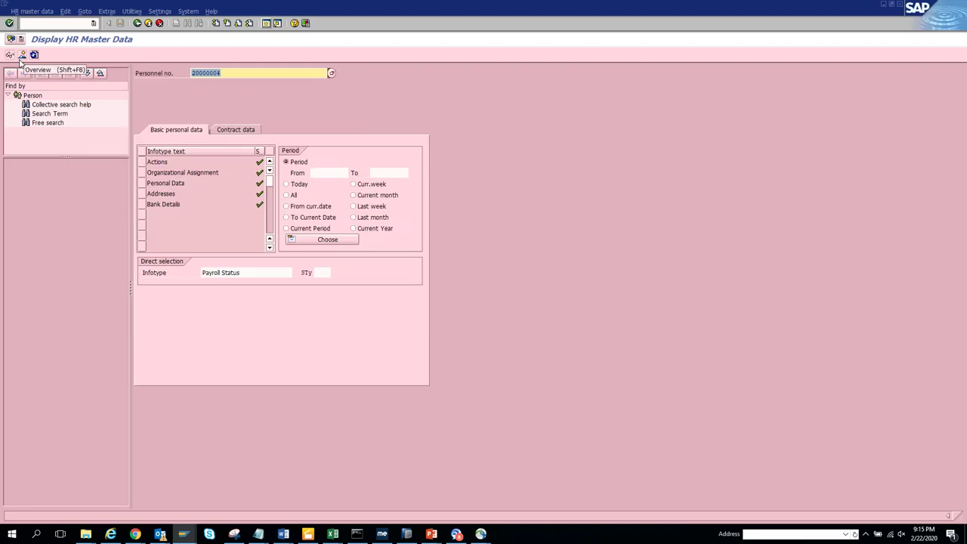
{"action": "left_click", "coordinate": [10, 56]}
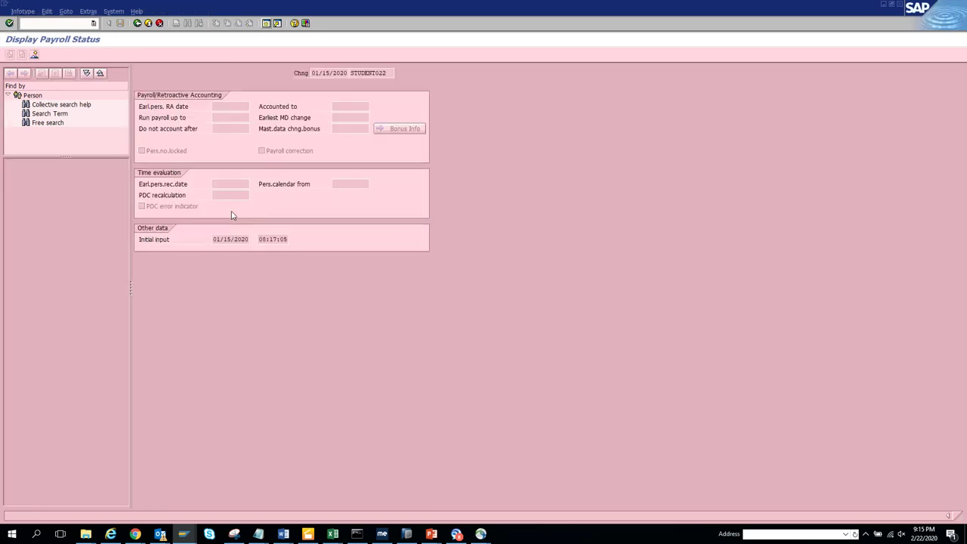
- Return to the maintenance session, reopen the Payroll Status record to check its retroactive accounting date, and leave it
{"action": "key", "text": "alt+Tab"}
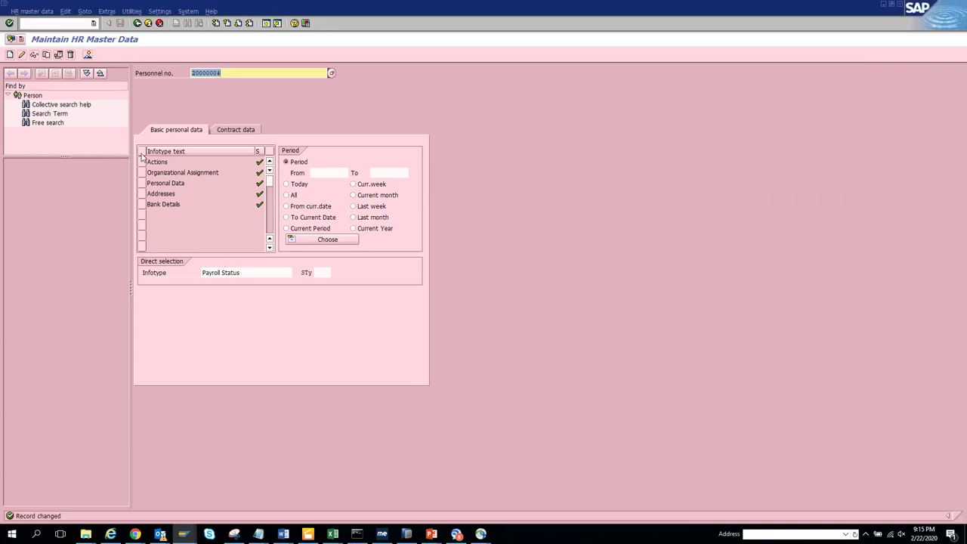
{"action": "left_click", "coordinate": [21, 56]}
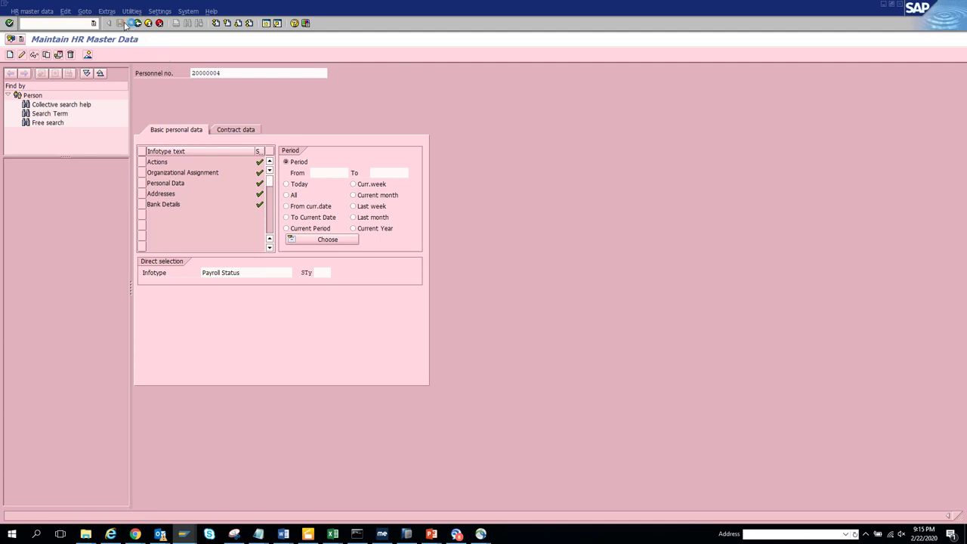
{"action": "key", "text": "F6"}
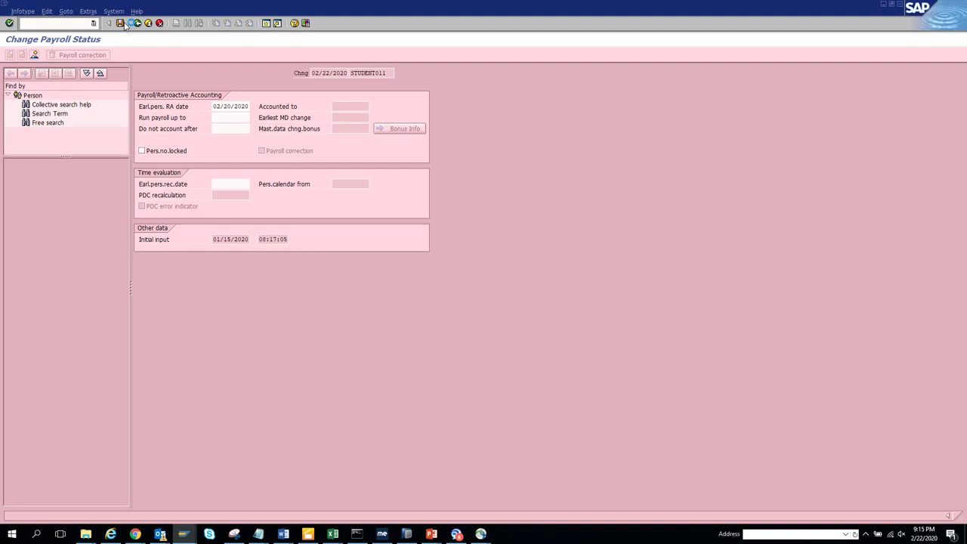
{"action": "left_click", "coordinate": [126, 25]}
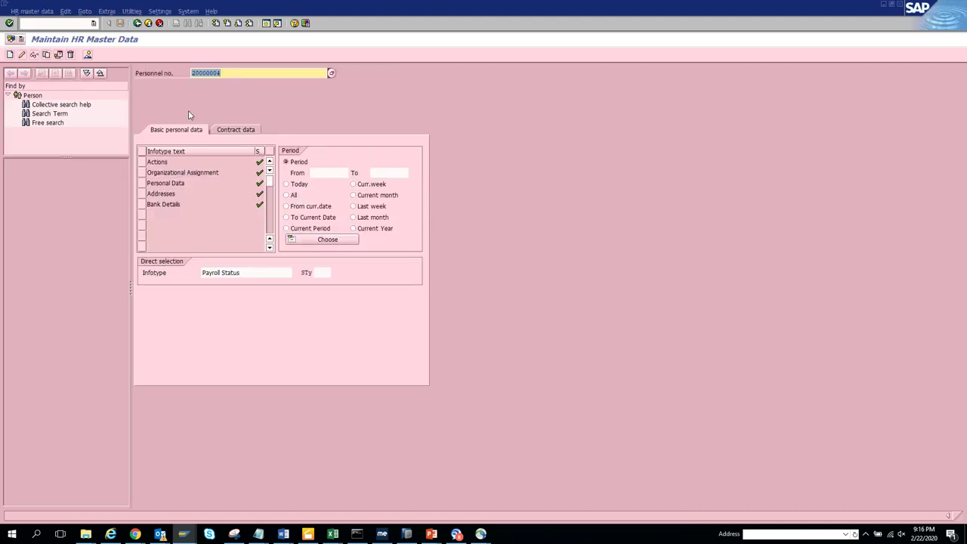
- Reload the Payroll Status record in the display session, examine its earliest retroactive accounting date, and return to the selection screen
{"action": "key", "text": "F7"}
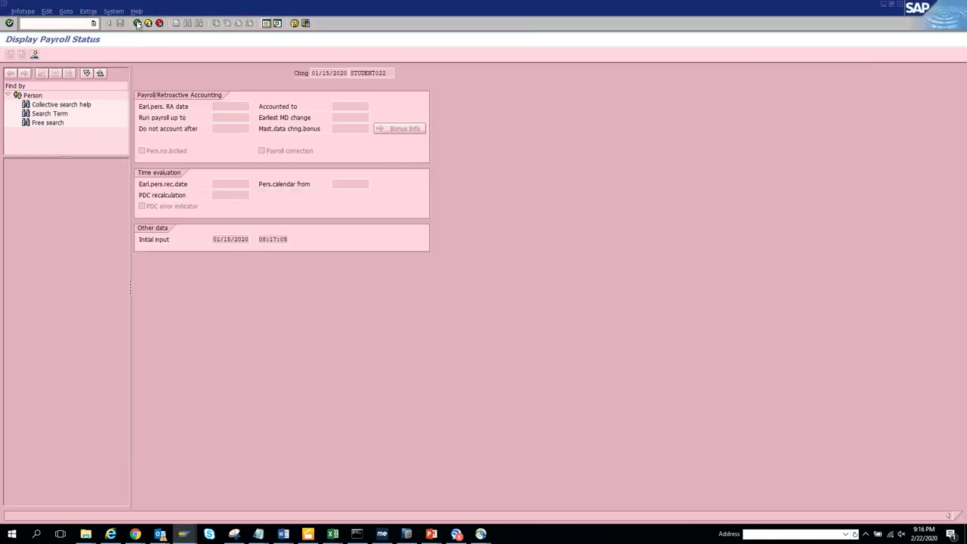
{"action": "left_click", "coordinate": [138, 24]}
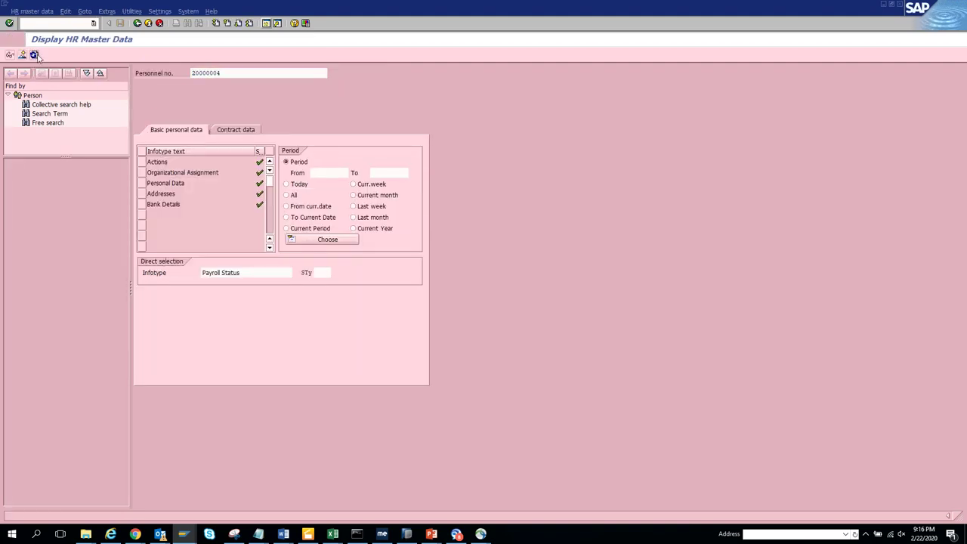
{"action": "left_click", "coordinate": [9, 56]}
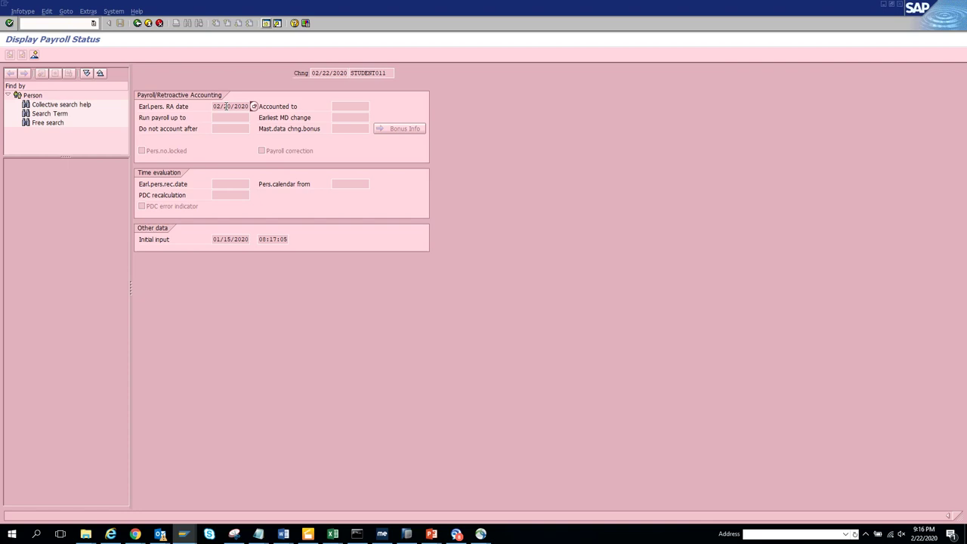
{"action": "left_click", "coordinate": [136, 22]}
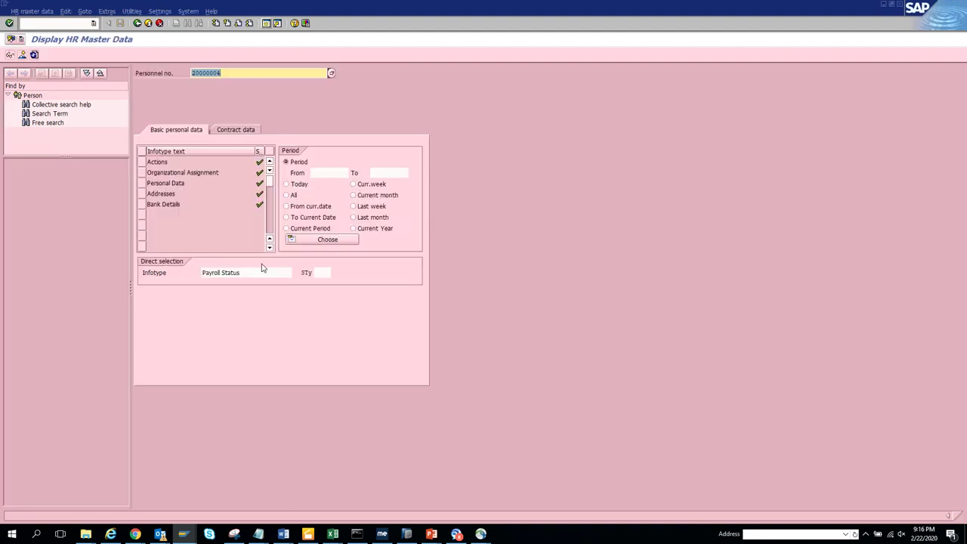
- Select infotype 0105 directly in the display session and try to display it for the employee
{"action": "left_click", "coordinate": [268, 271]}
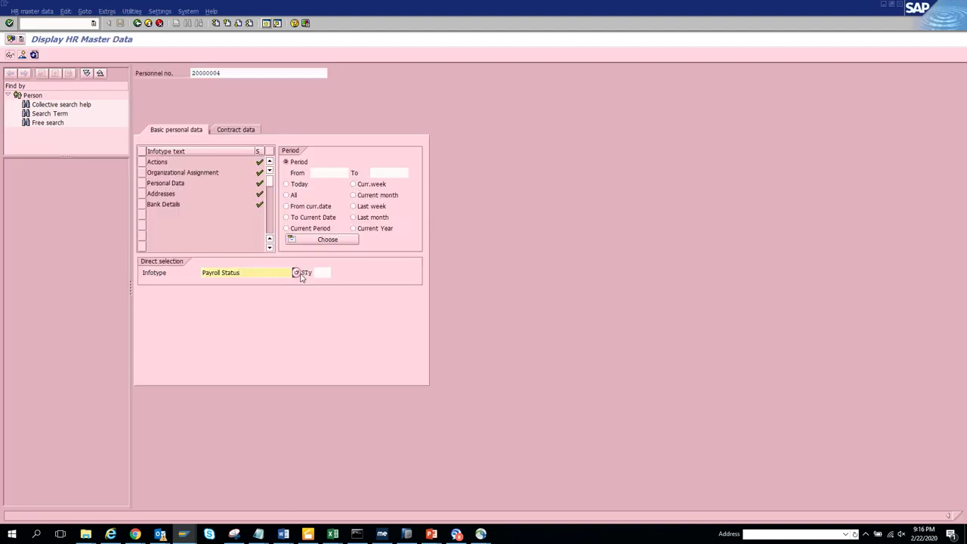
{"action": "triple_click", "coordinate": [266, 275]}
{"action": "type", "text": "0105"}
{"action": "key", "text": "Return"}
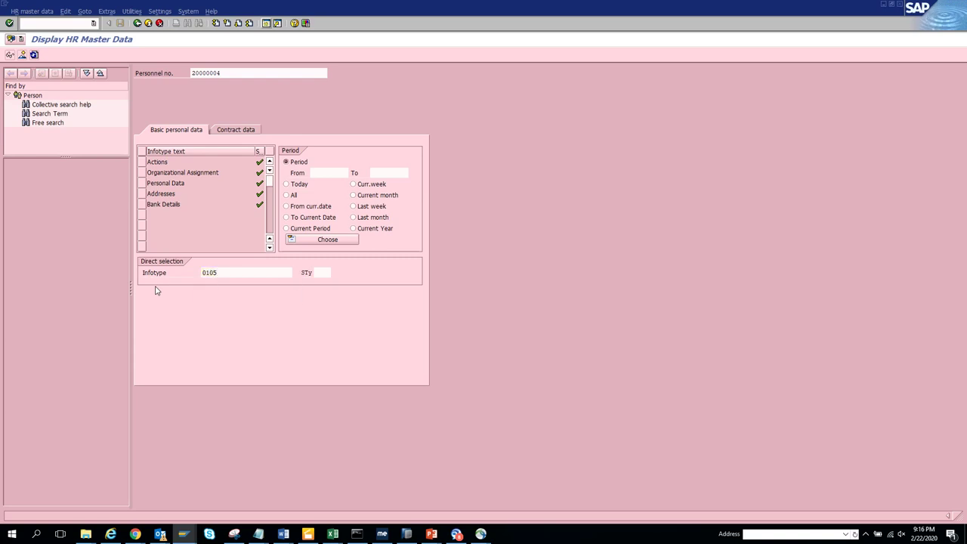
{"action": "left_click", "coordinate": [15, 55]}
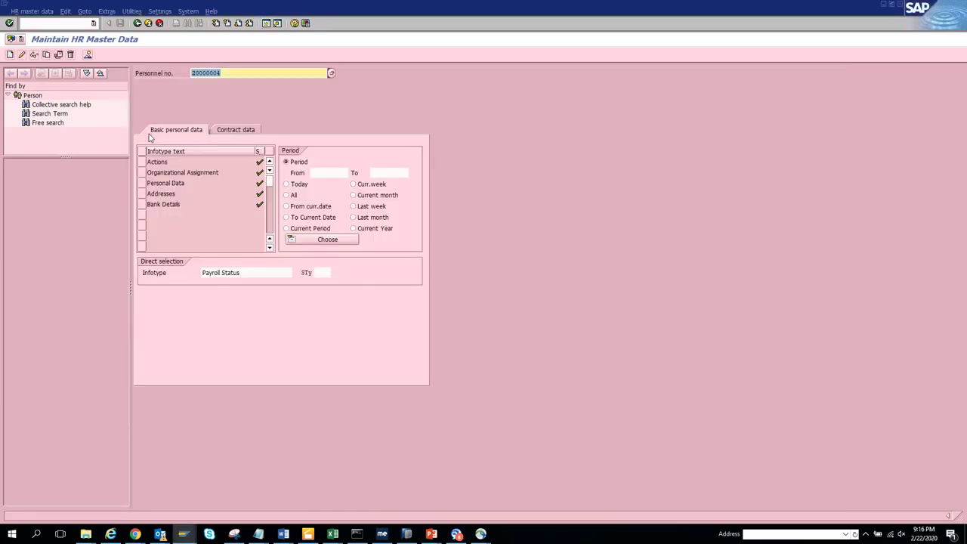
- Select infotype 0105 in the maintenance session and start a new Communication record with subtype 0001 System user name
{"action": "triple_click", "coordinate": [246, 275]}
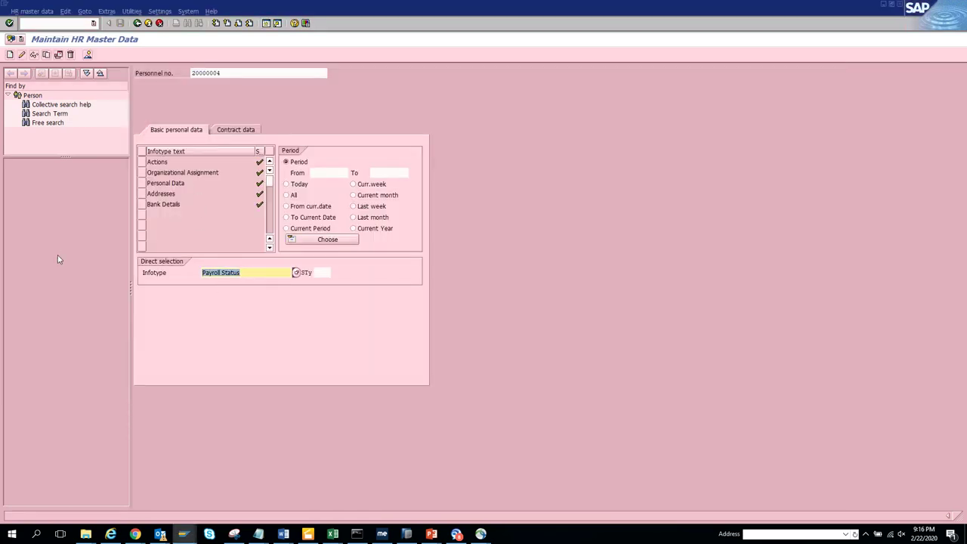
{"action": "type", "text": "1010"}
{"action": "left_click", "coordinate": [10, 55]}
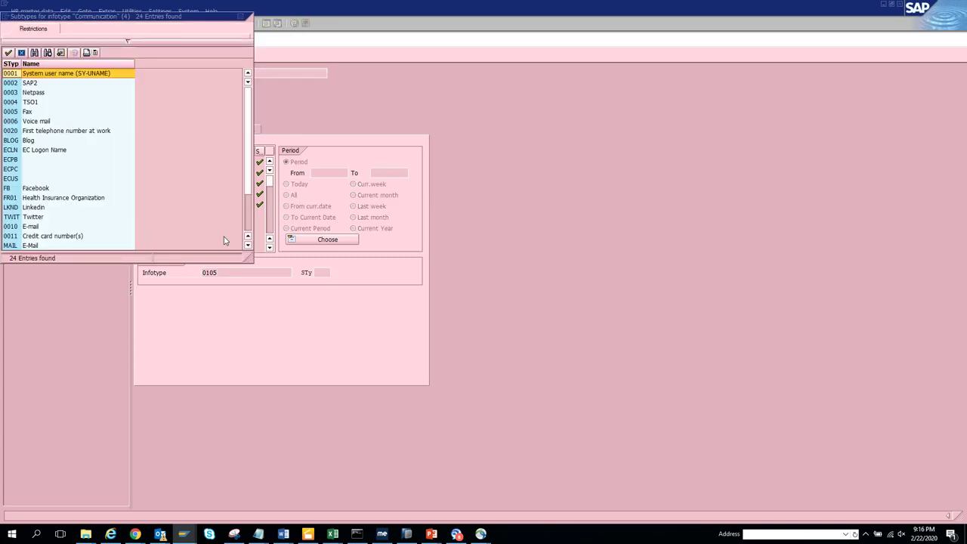
{"action": "double_click", "coordinate": [115, 75]}
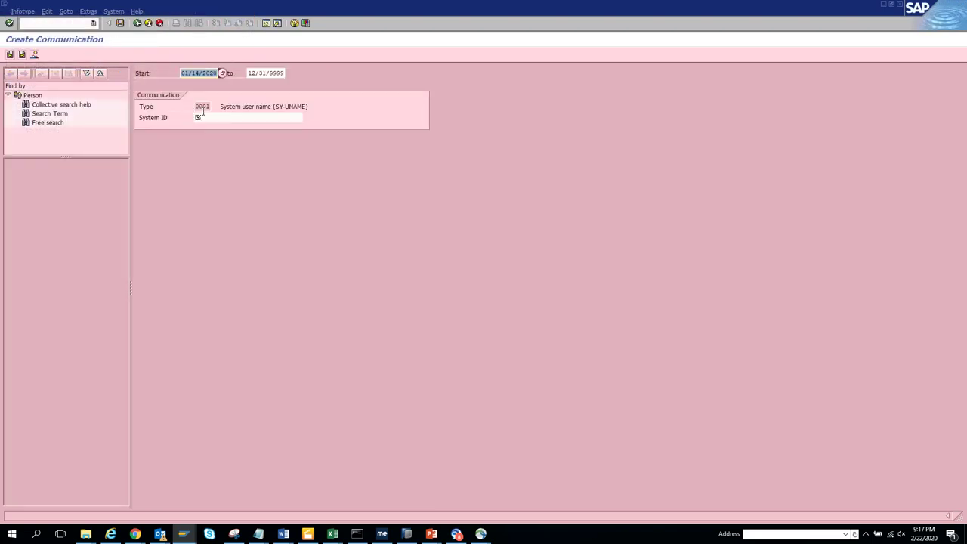
- Enter STUDENT011 as the system ID of the system user name record and save it
{"action": "left_click", "coordinate": [203, 115]}
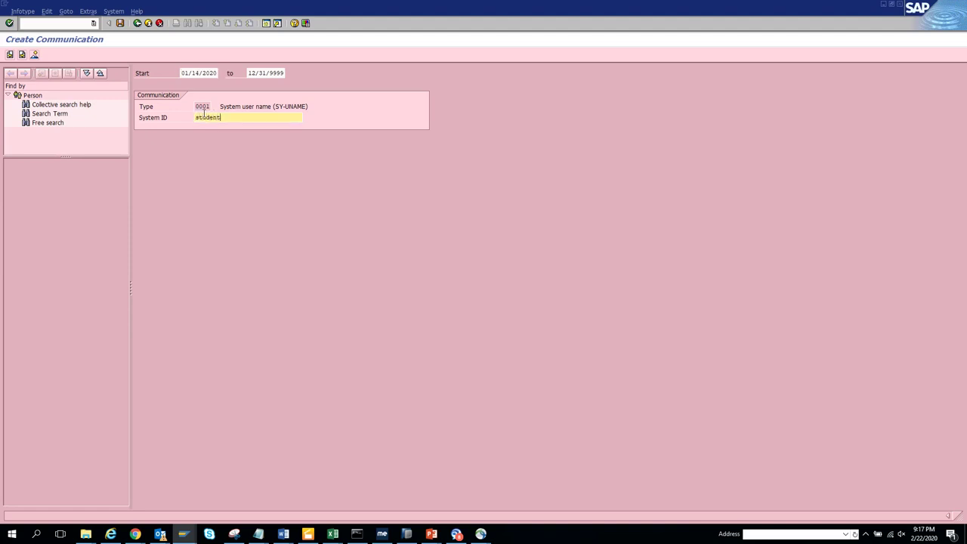
{"action": "type", "text": "student011"}
{"action": "key", "text": "Return"}
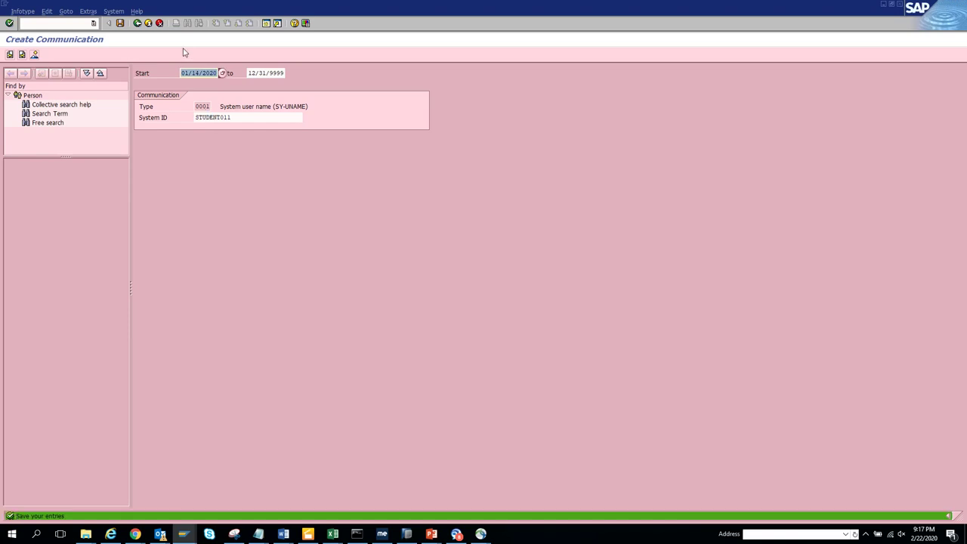
{"action": "left_click", "coordinate": [120, 24]}
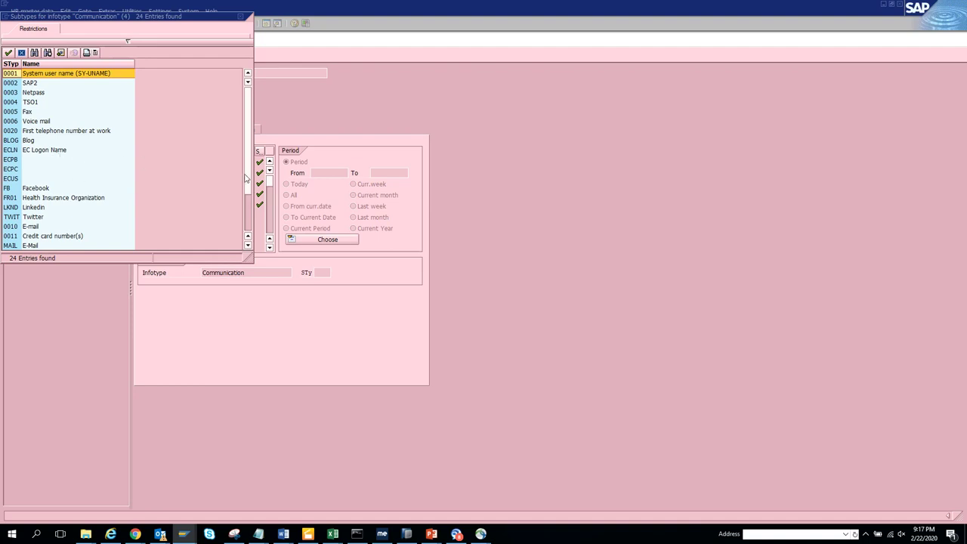
- Create a Communication record with subtype 0010 E-mail, enter the employee's e-mail address as the system ID, and save it
{"action": "left_click", "coordinate": [246, 208]}
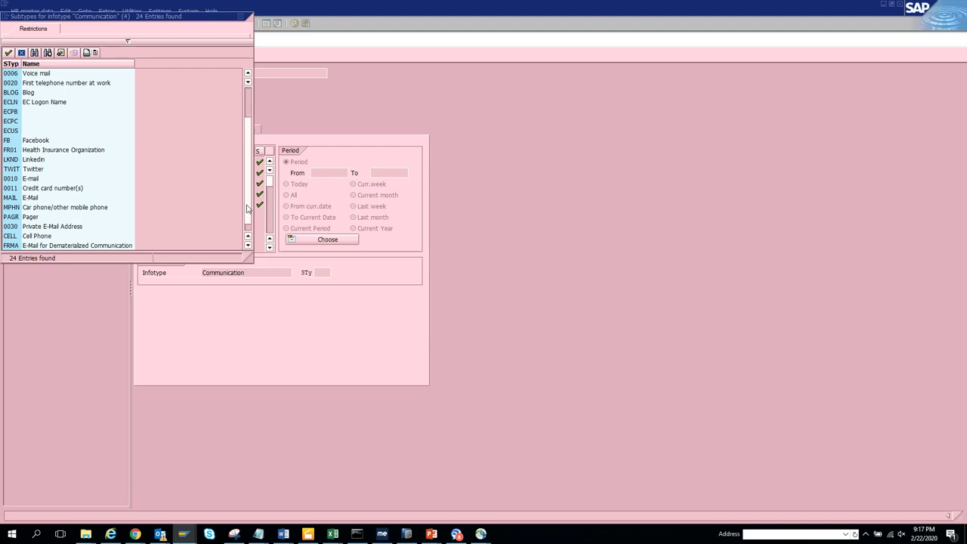
{"action": "double_click", "coordinate": [36, 179]}
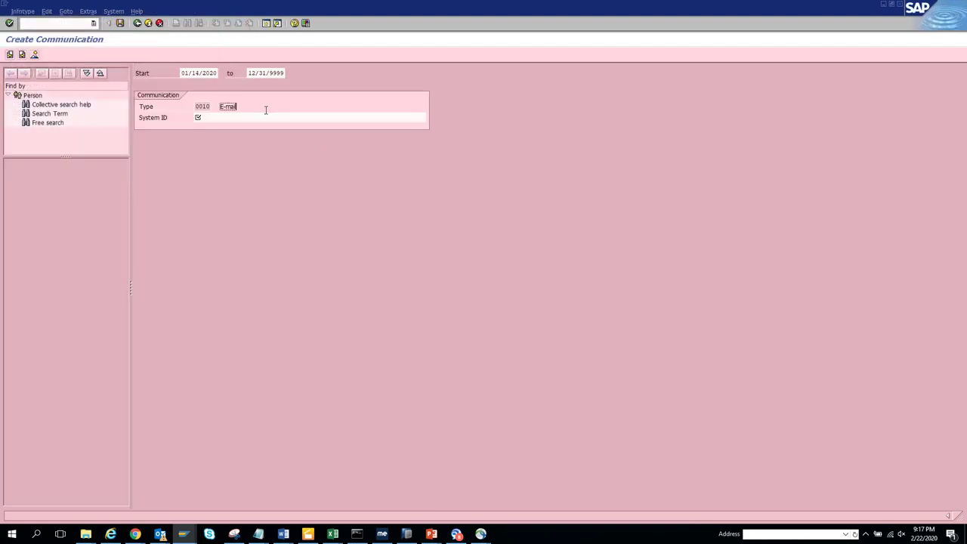
{"action": "left_click", "coordinate": [266, 117]}
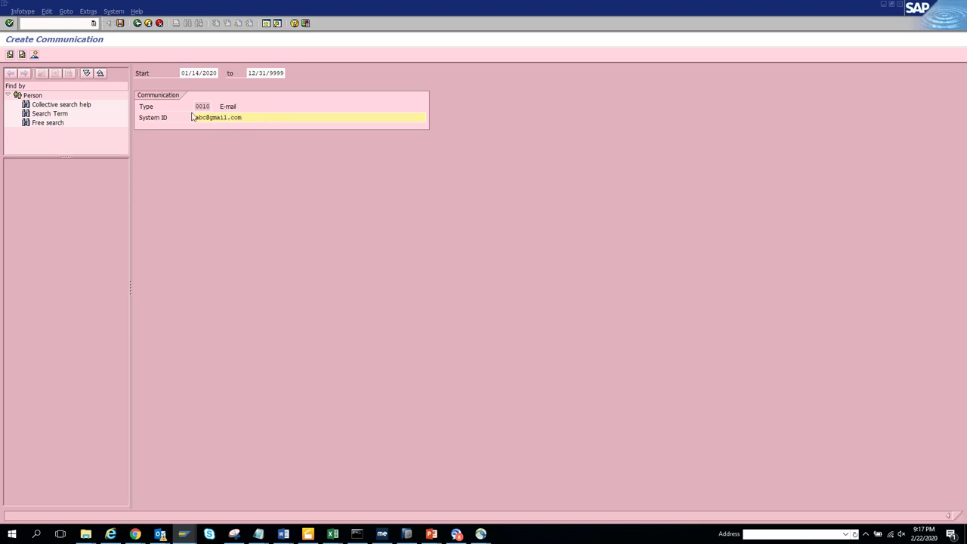
{"action": "left_click", "coordinate": [120, 24]}
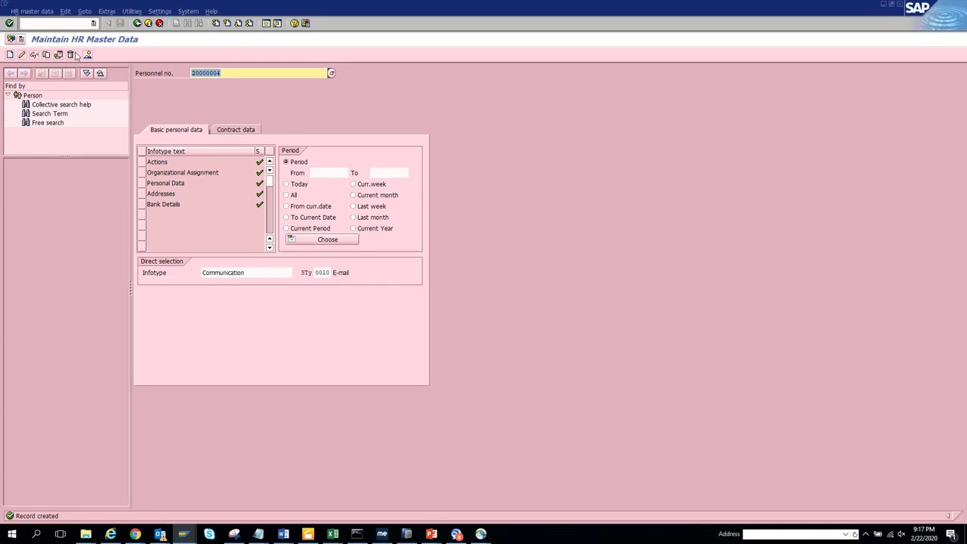
- Create another Communication record of subtype 0010 E-mail starting 02/14/2020, enter a different e-mail address as the system ID, and save it
{"action": "left_click", "coordinate": [9, 54]}
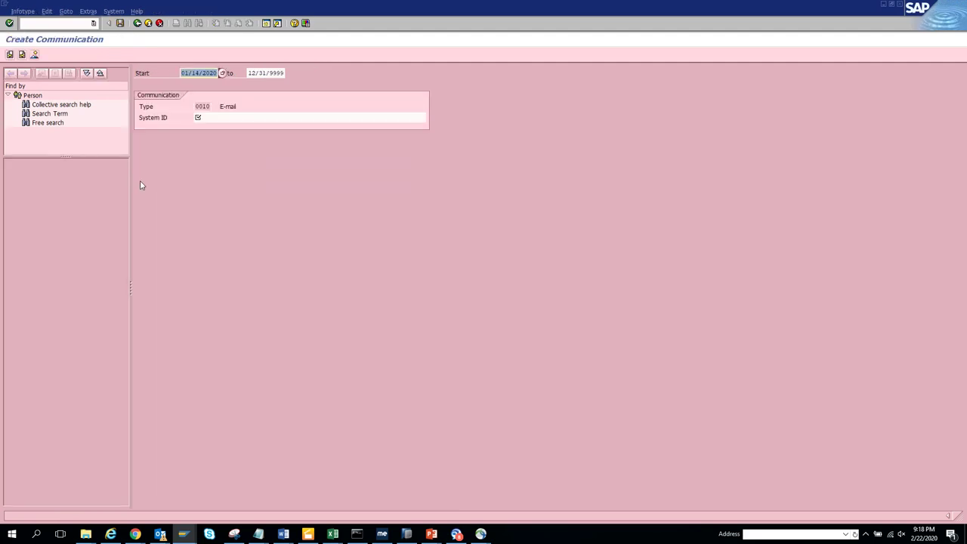
{"action": "left_click", "coordinate": [137, 23]}
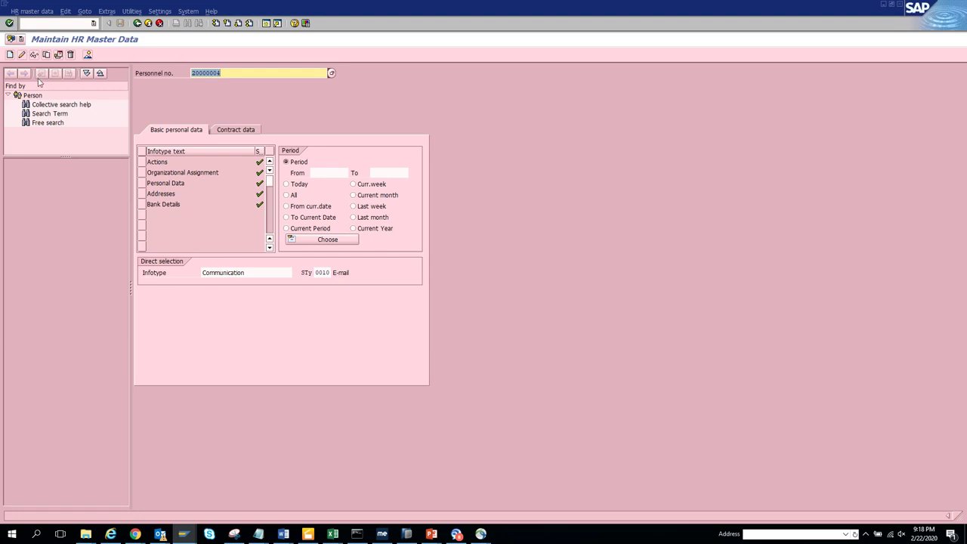
{"action": "left_click", "coordinate": [313, 275]}
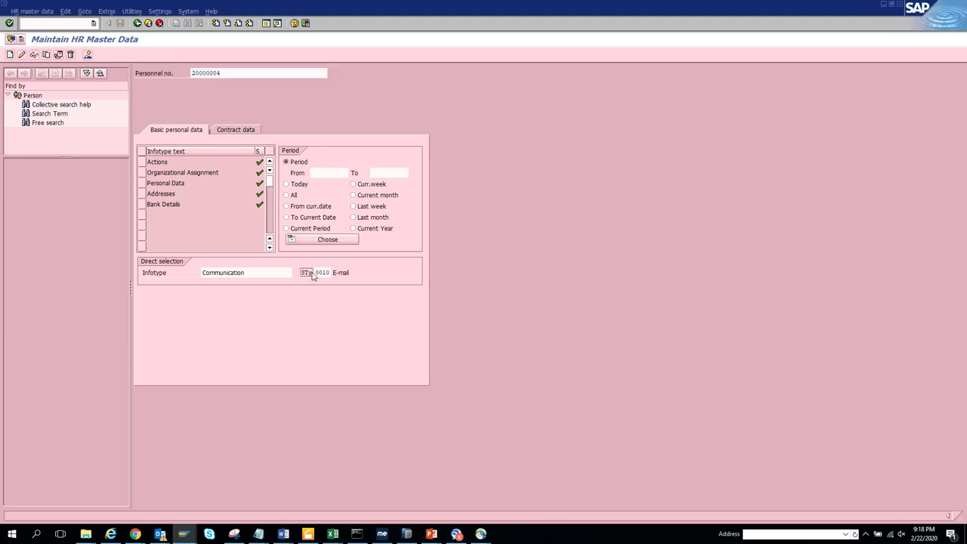
{"action": "double_click", "coordinate": [319, 272]}
{"action": "key", "text": "Delete"}
{"action": "key", "text": "Return"}
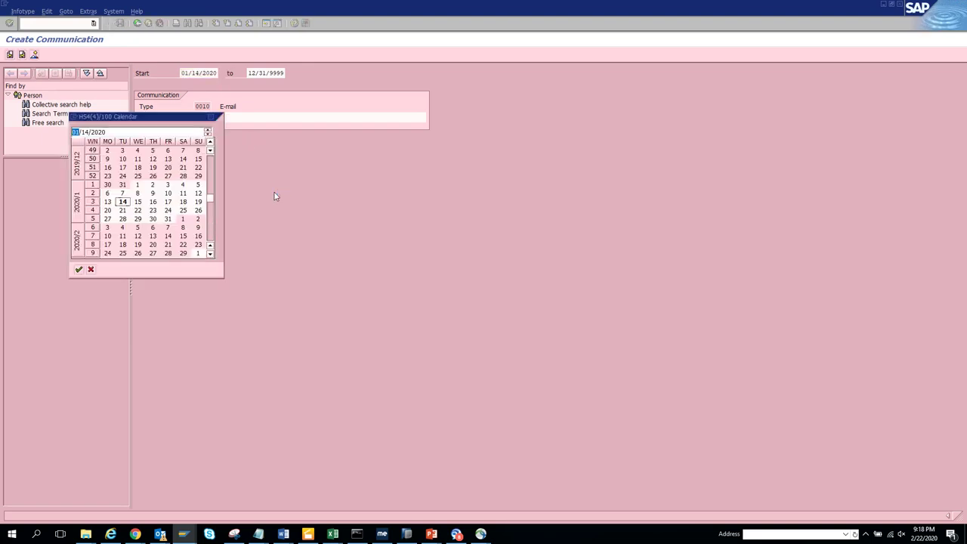
{"action": "double_click", "coordinate": [168, 236]}
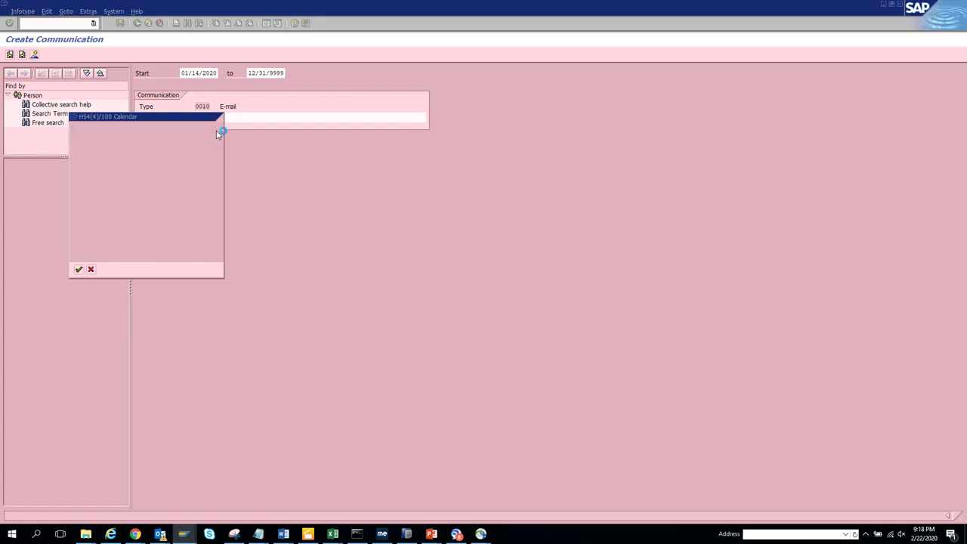
{"action": "left_click", "coordinate": [236, 117]}
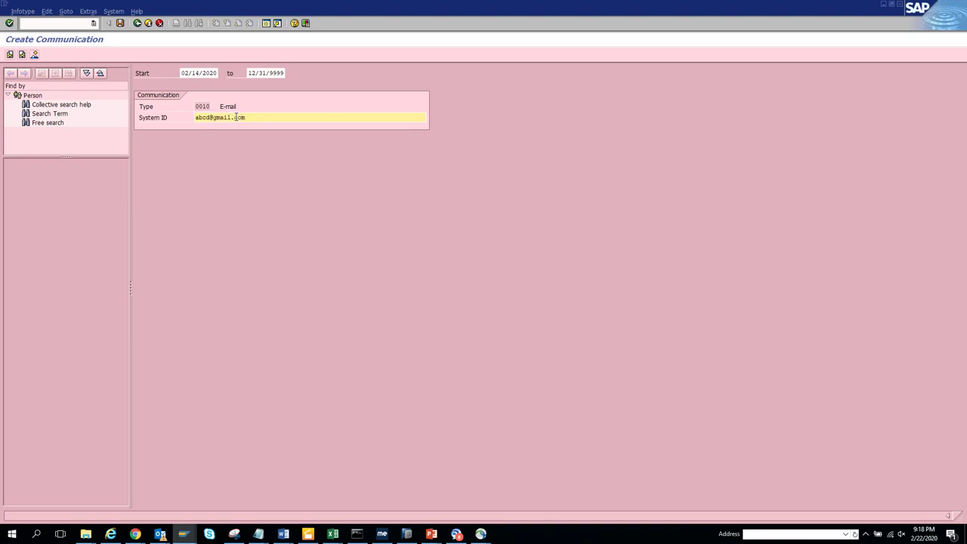
{"action": "left_click", "coordinate": [120, 24]}
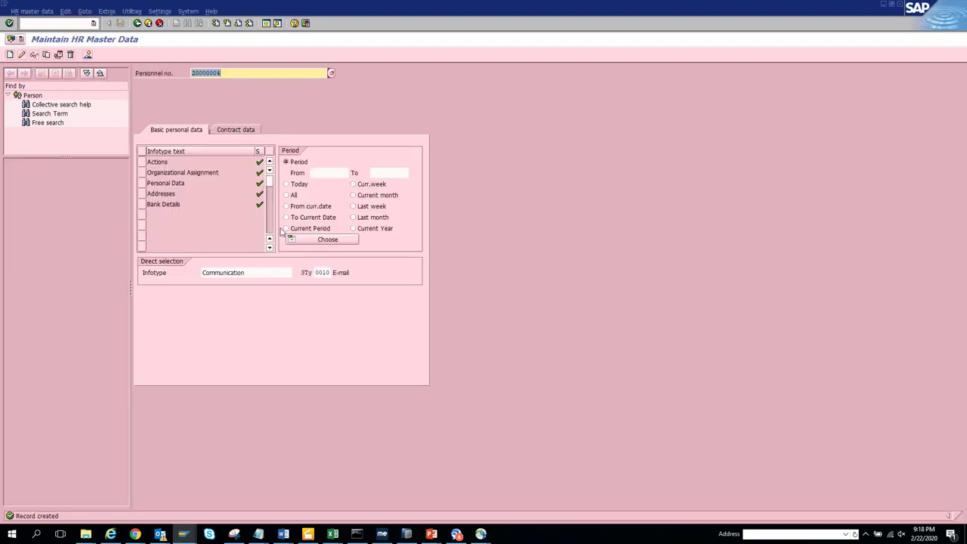
- Display the E-mail record and look for a previous one, first without a period restriction and again with the period set to All
{"action": "left_click", "coordinate": [35, 55]}
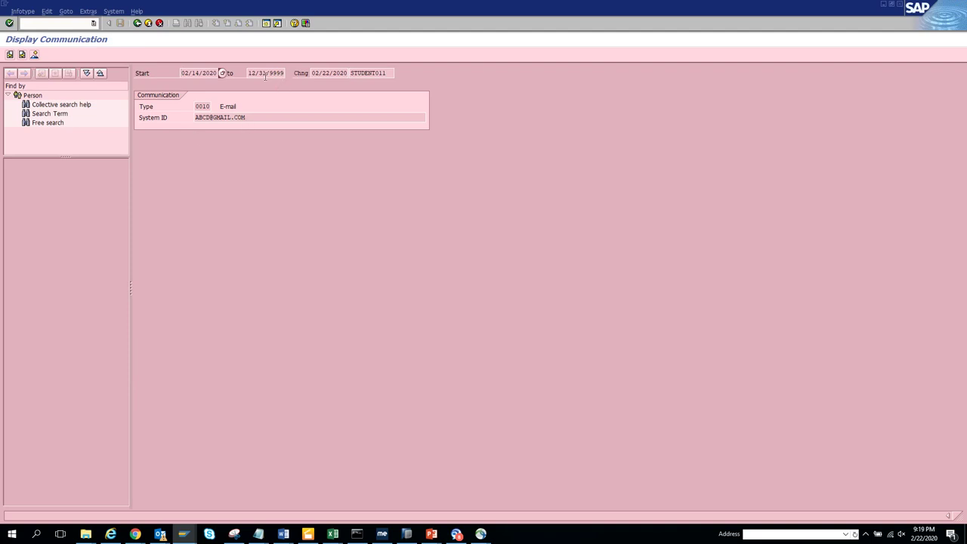
{"action": "left_click", "coordinate": [10, 54]}
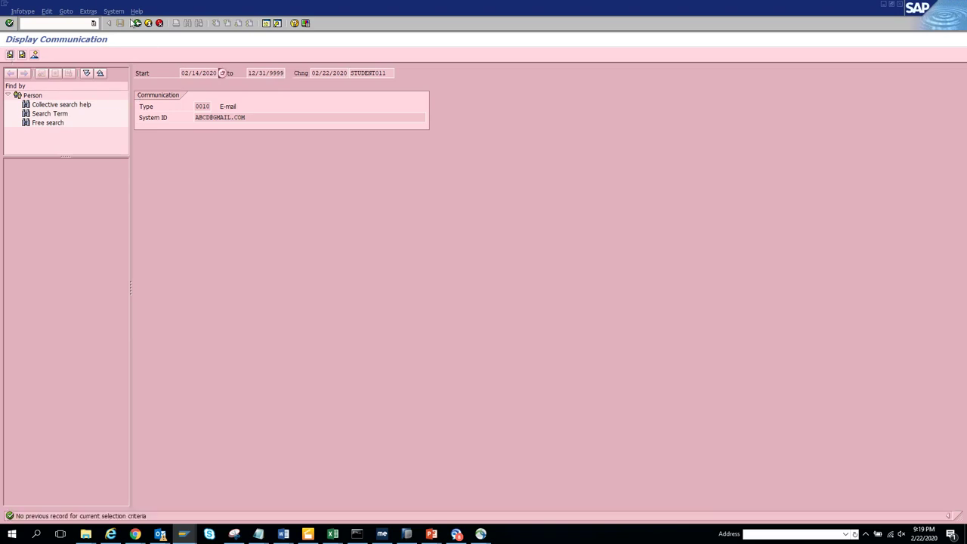
{"action": "left_click", "coordinate": [137, 23]}
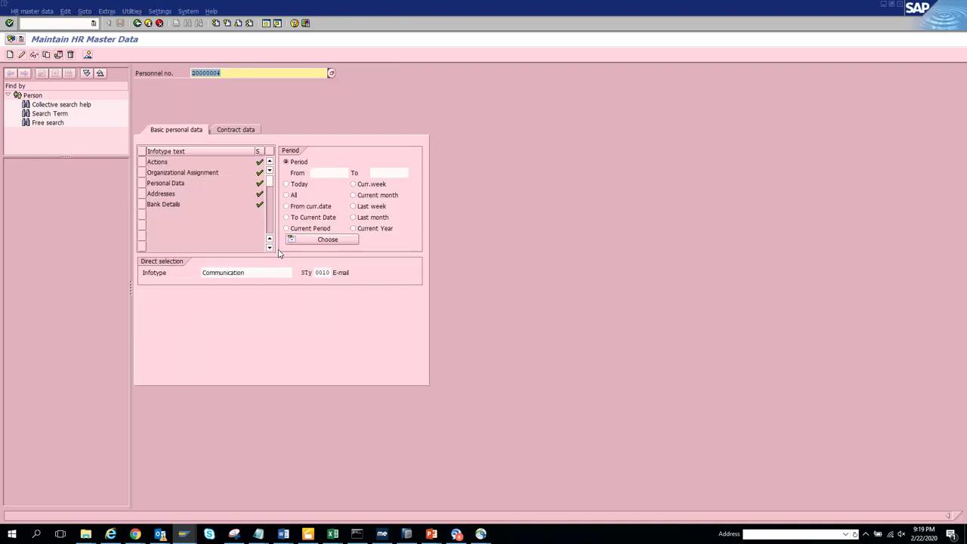
{"action": "left_click", "coordinate": [287, 195]}
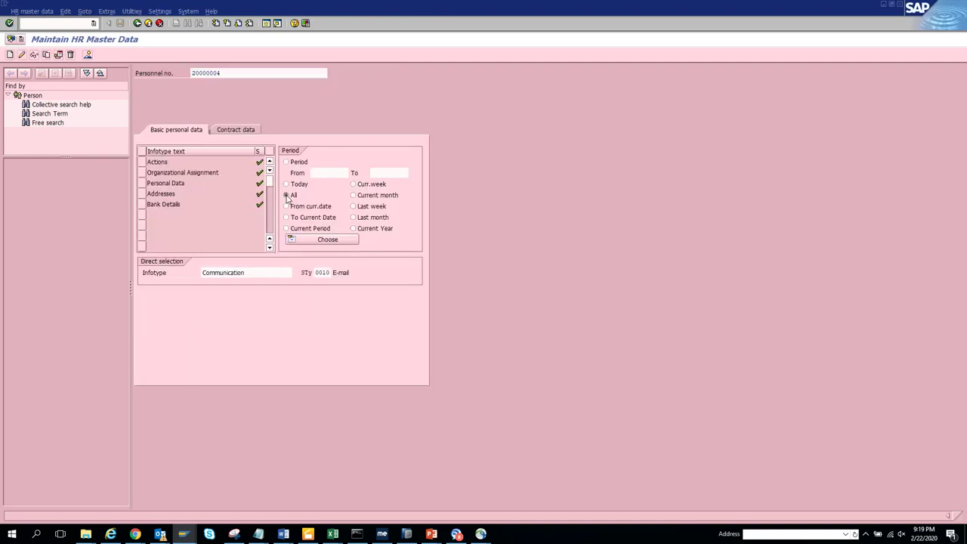
{"action": "left_click", "coordinate": [35, 55]}
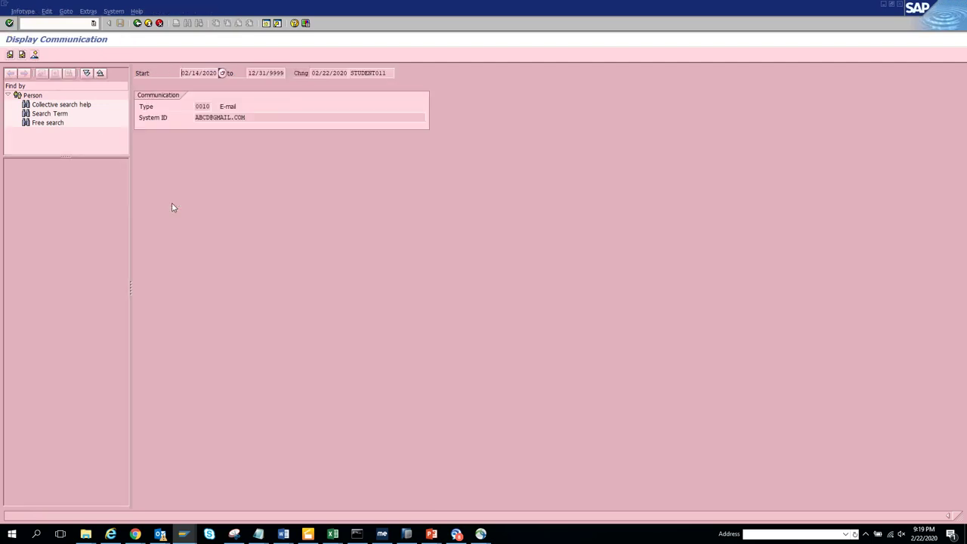
{"action": "left_click", "coordinate": [10, 56]}
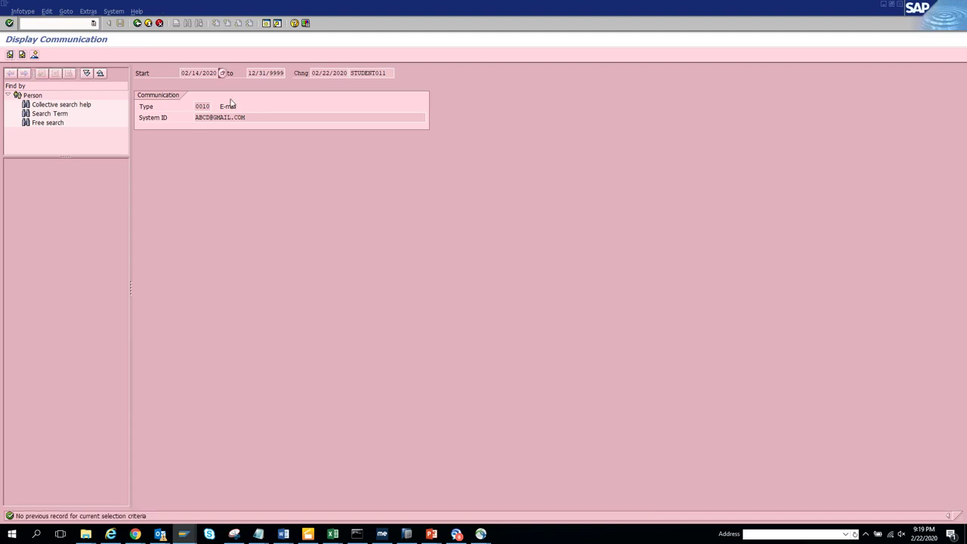
{"action": "left_click", "coordinate": [137, 23]}
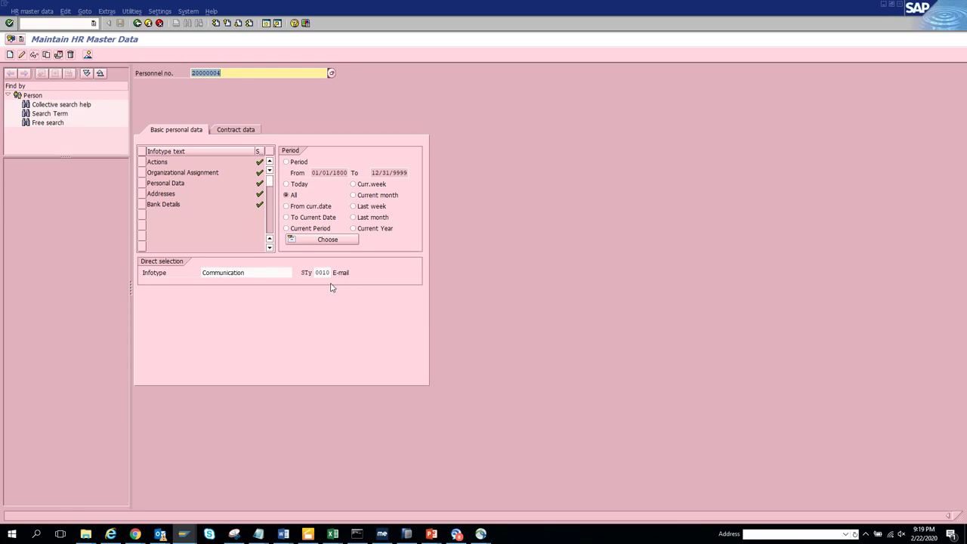
- Switch the selection back to Period and review the start dates, end dates and system IDs in the overview of E-mail records
{"action": "left_click", "coordinate": [286, 162]}
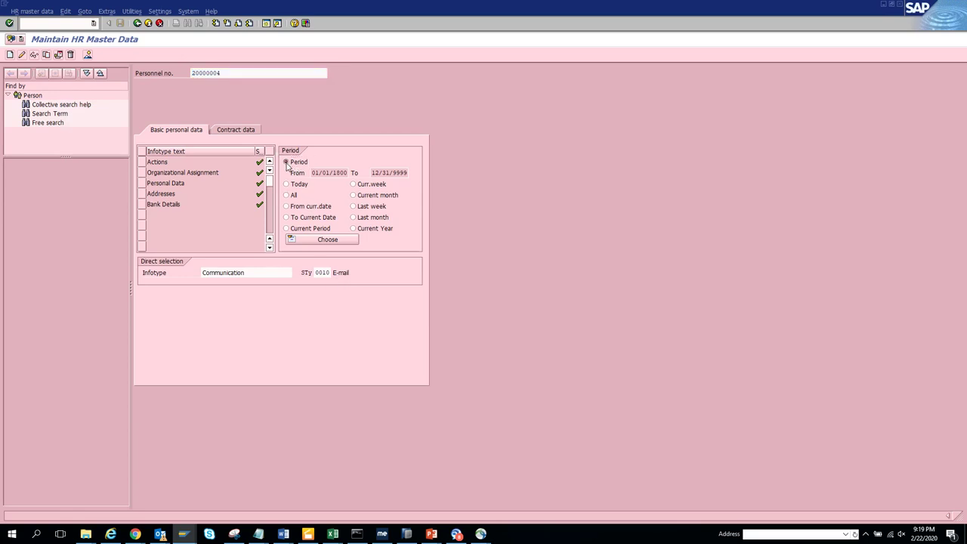
{"action": "left_click", "coordinate": [34, 55]}
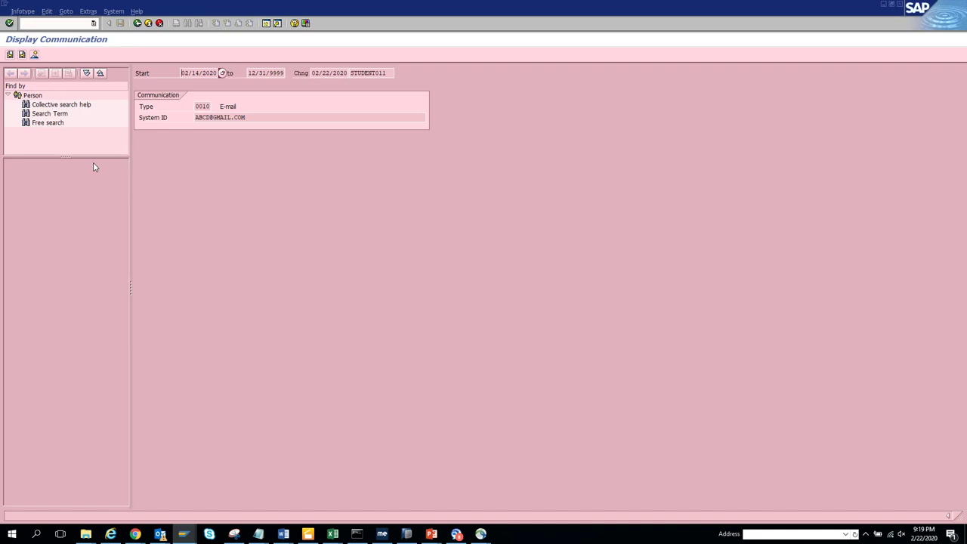
{"action": "left_click", "coordinate": [10, 55]}
{"action": "left_click", "coordinate": [262, 107]}
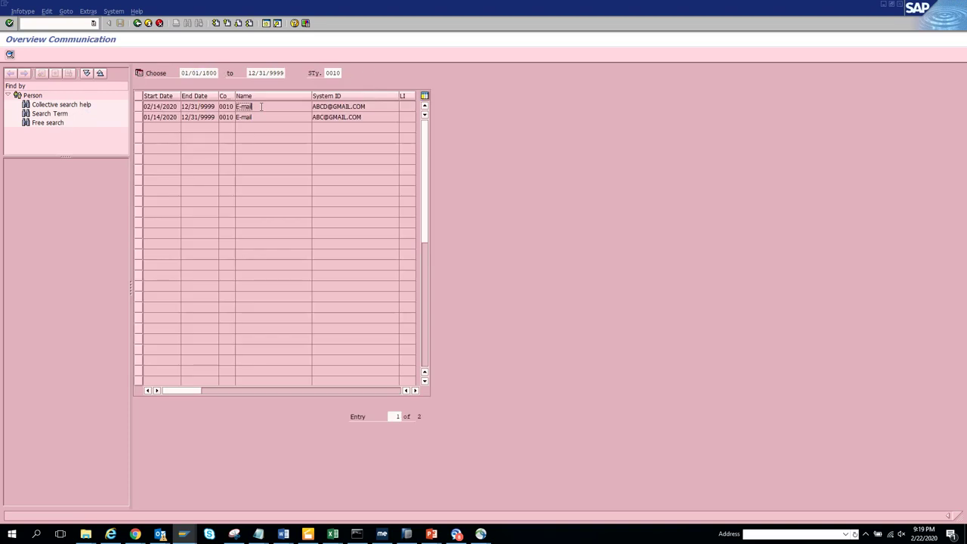
{"action": "left_click_drag", "start_coordinate": [367, 115], "coordinate": [284, 108]}
{"action": "left_click_drag", "start_coordinate": [160, 117], "coordinate": [216, 121]}
{"action": "left_click", "coordinate": [137, 23]}
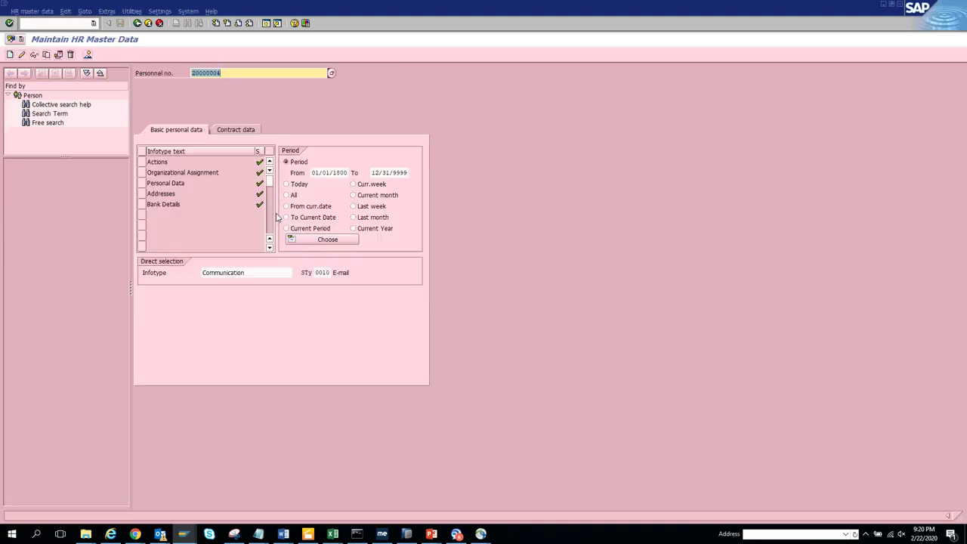
- Create a Communication record of subtype 0001 System user name from 01/01/1800 with system ID STUDENT012 and save it, accepting the warnings
{"action": "left_click", "coordinate": [322, 273]}
{"action": "type", "text": "0001"}
{"action": "key", "text": "Return"}
{"action": "left_click", "coordinate": [15, 56]}
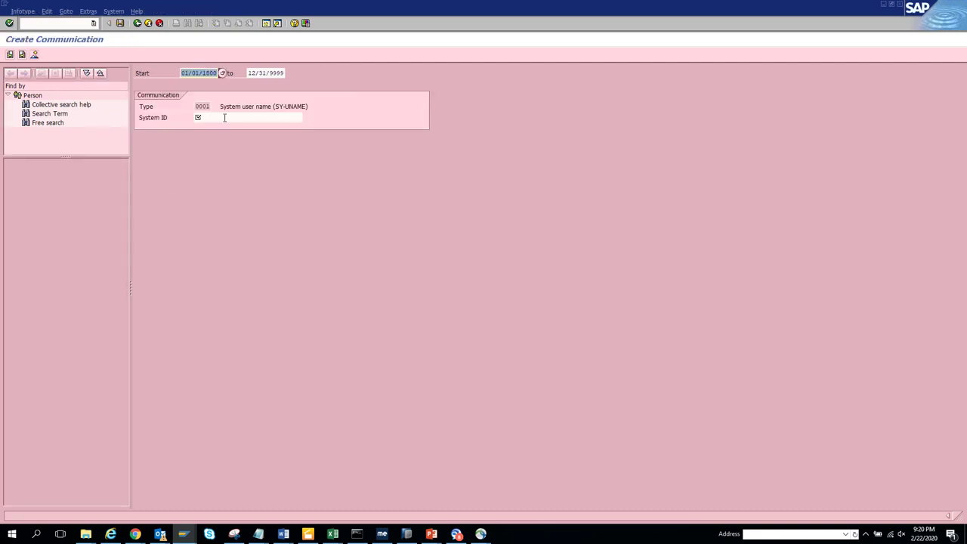
{"action": "left_click", "coordinate": [230, 118]}
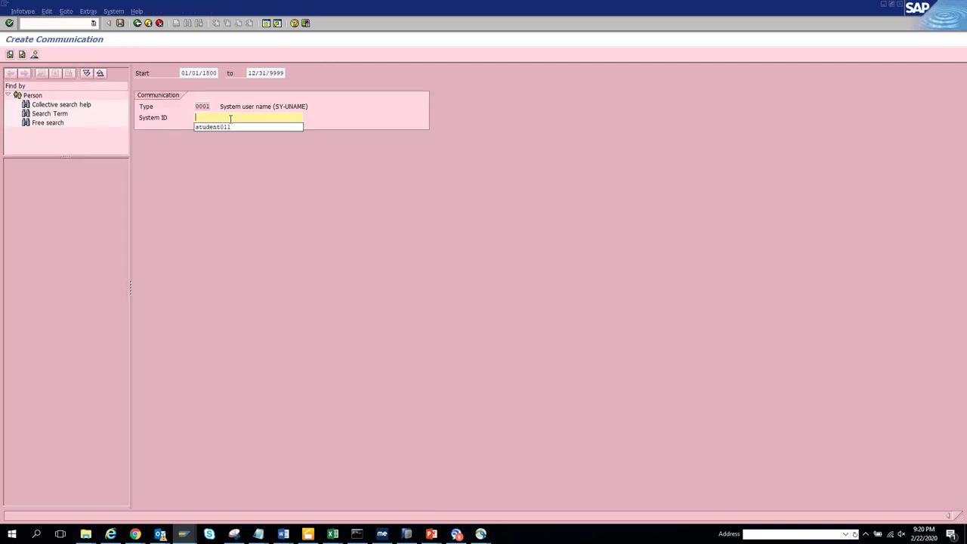
{"action": "left_click", "coordinate": [231, 126]}
{"action": "key", "text": "BackSpace"}
{"action": "type", "text": "2"}
{"action": "key", "text": "Return"}
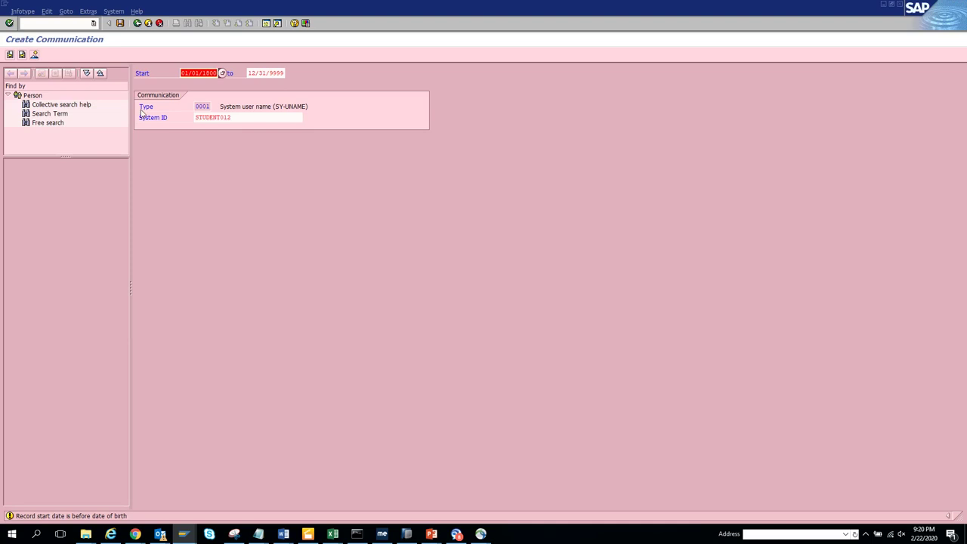
{"action": "left_click", "coordinate": [136, 24]}
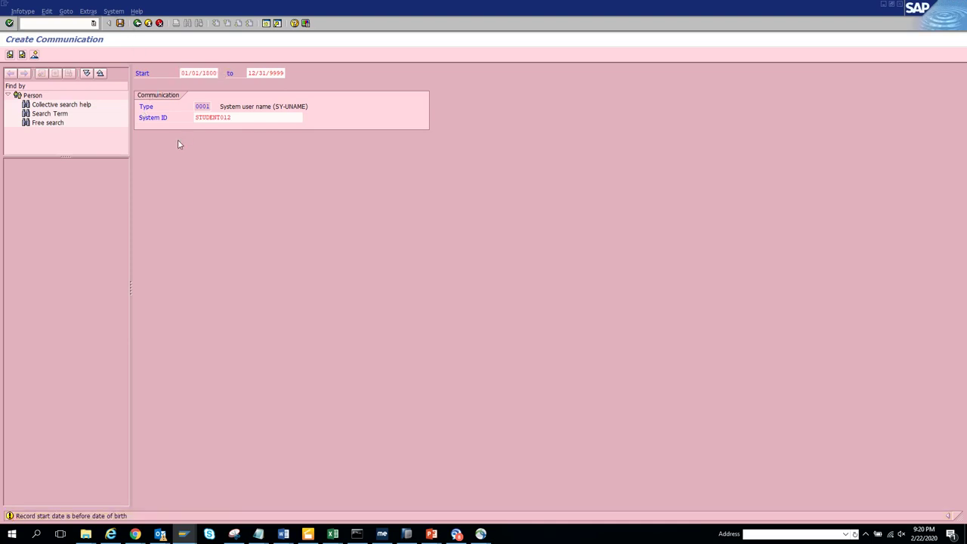
{"action": "key", "text": "Return"}
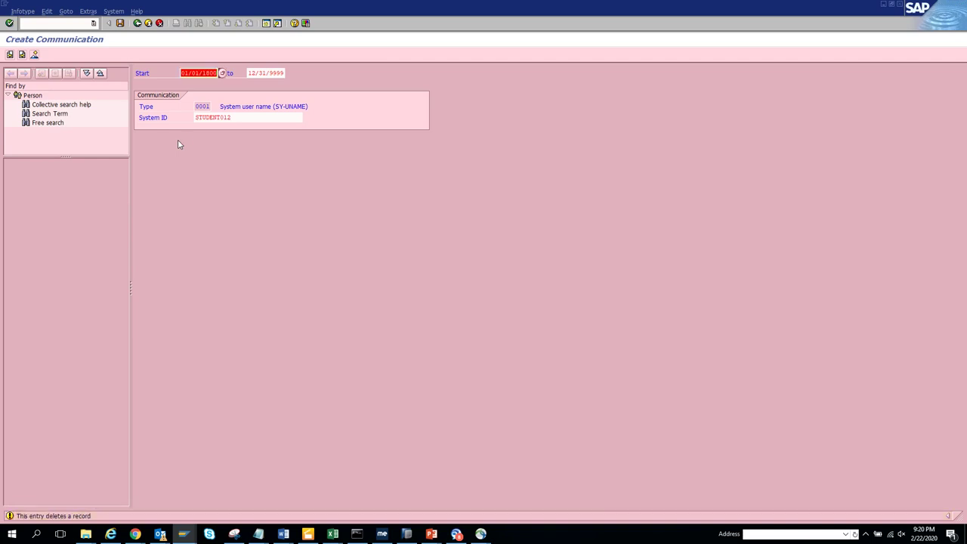
{"action": "key", "text": "Return"}
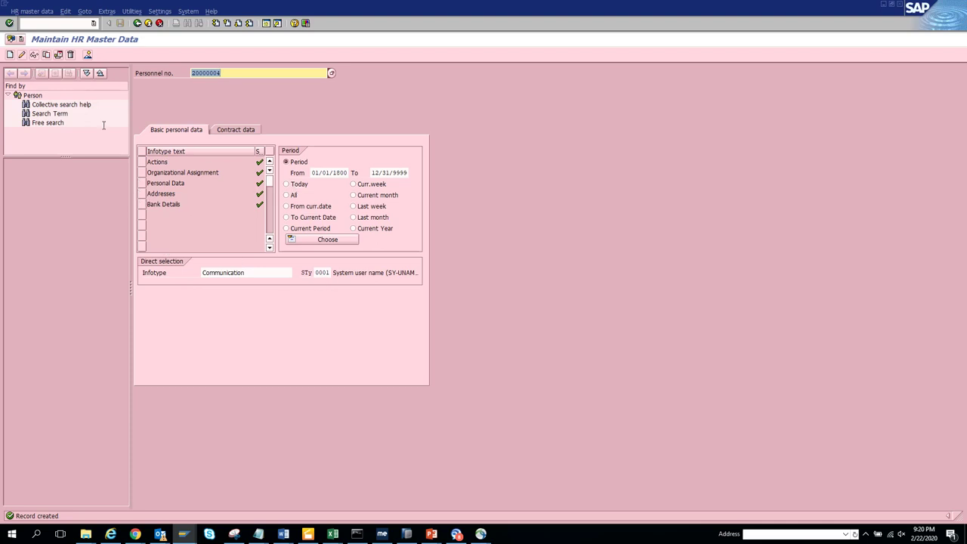
- Display the System user name record and check the overview of that subtype's records
{"action": "left_click", "coordinate": [34, 56]}
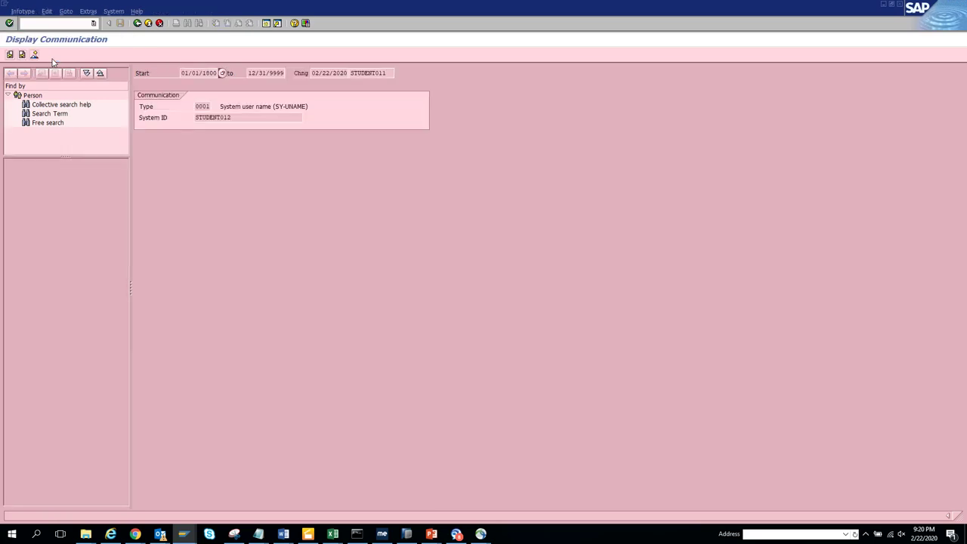
{"action": "left_click", "coordinate": [35, 56]}
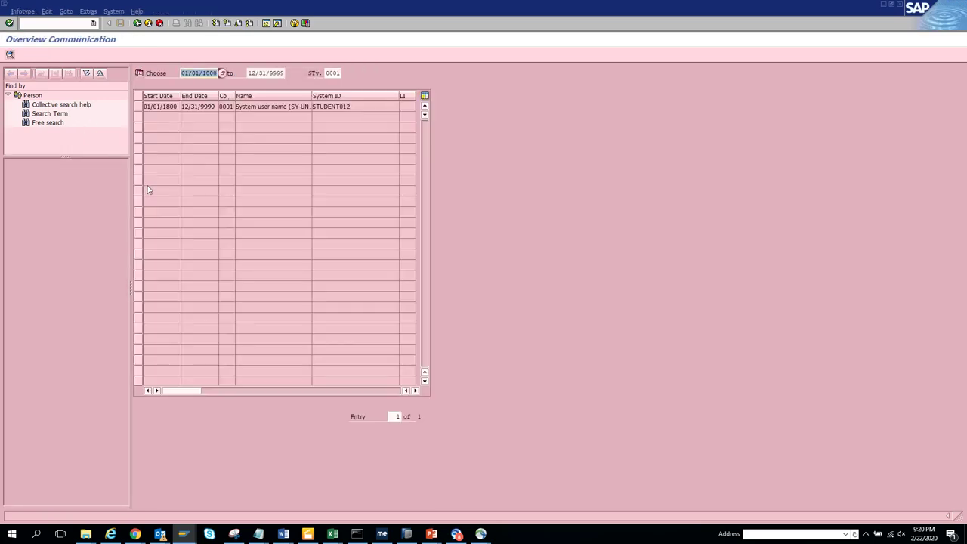
{"action": "left_click", "coordinate": [137, 23]}
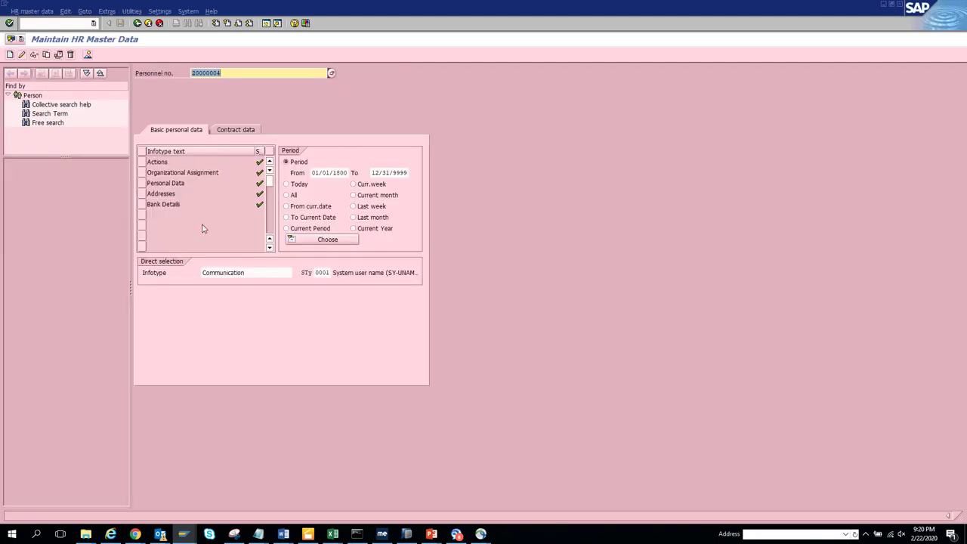
- Start another System user name record and set its start date to 02/19/2020
{"action": "left_click", "coordinate": [11, 55]}
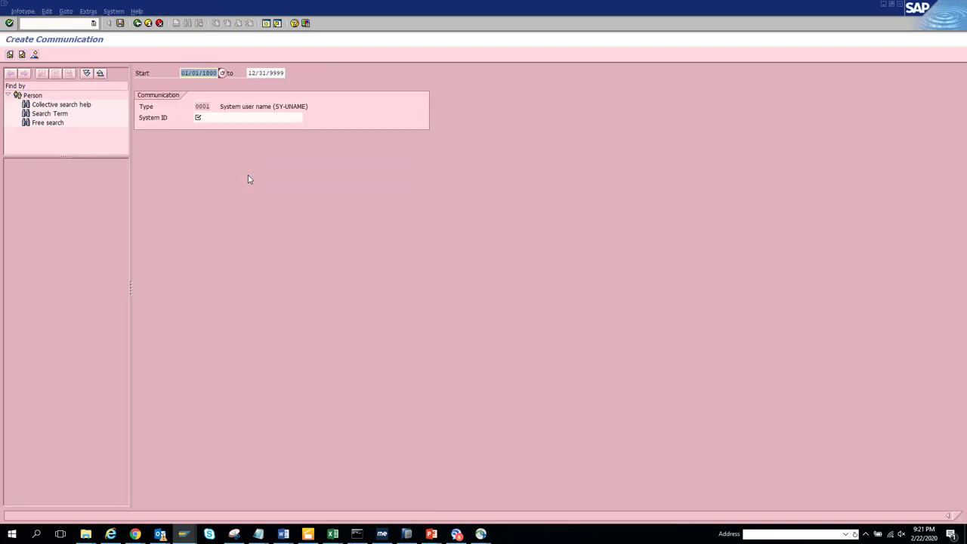
{"action": "left_click", "coordinate": [222, 73]}
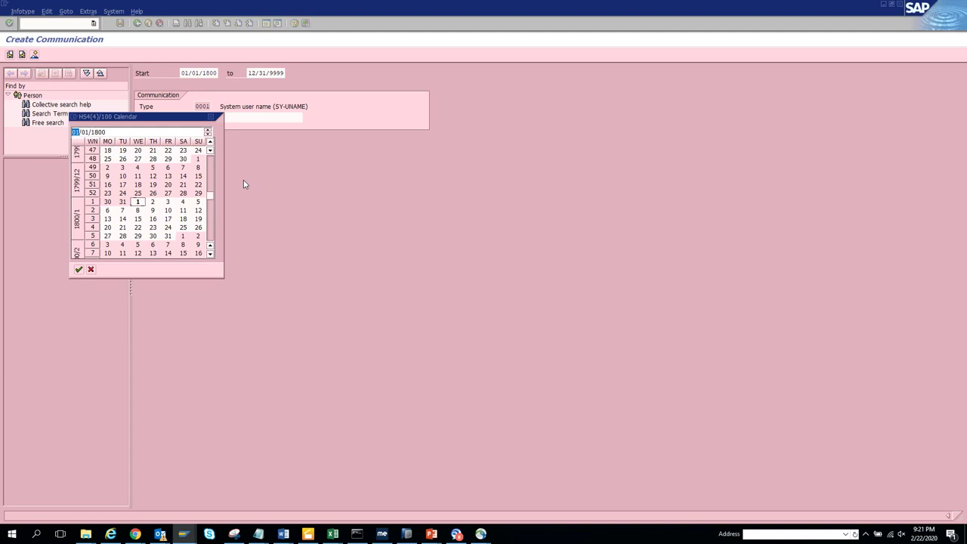
{"action": "double_click", "coordinate": [93, 133]}
{"action": "type", "text": "2020"}
{"action": "key", "text": "Return"}
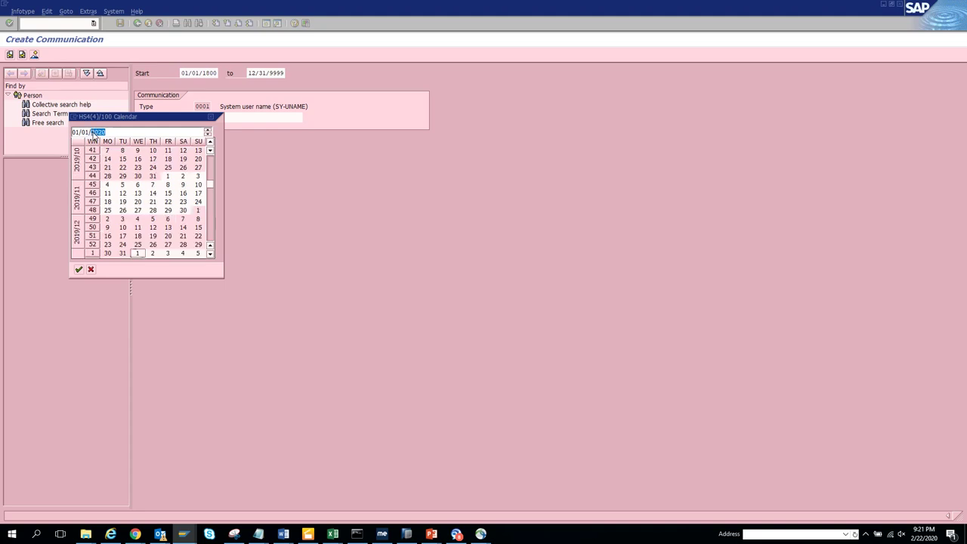
{"action": "left_click", "coordinate": [212, 220]}
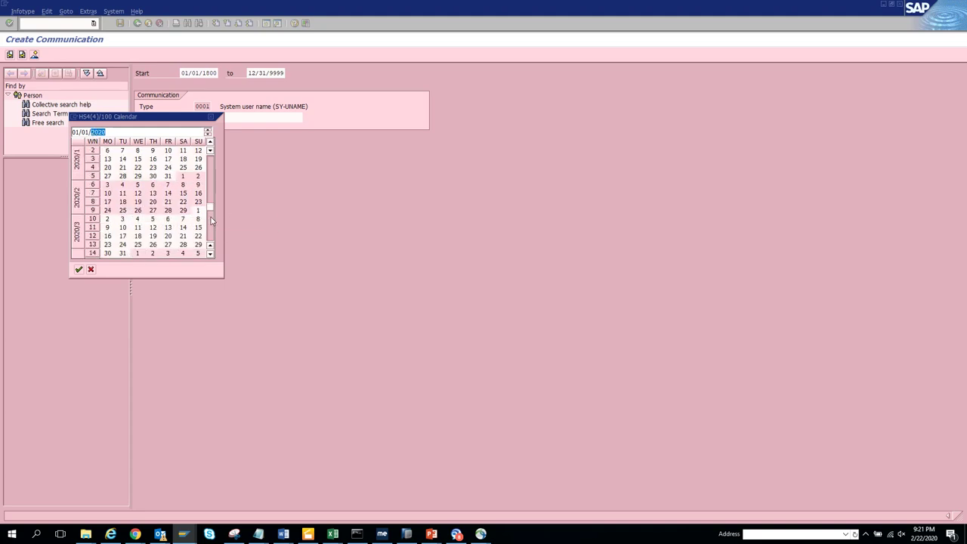
{"action": "double_click", "coordinate": [137, 201]}
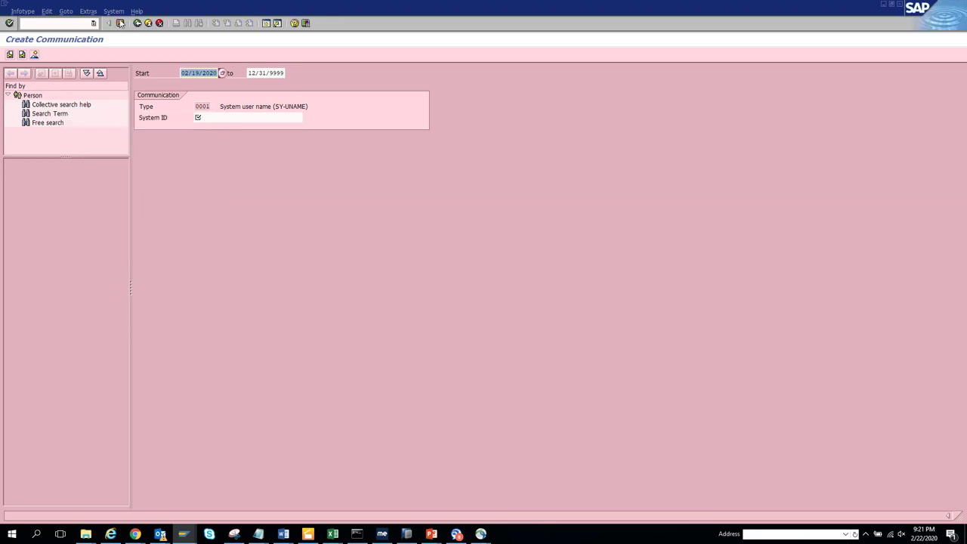
- Enter STUDENT011 as the system ID and save the record, accepting the delimitation of the existing one
{"action": "left_click", "coordinate": [238, 117]}
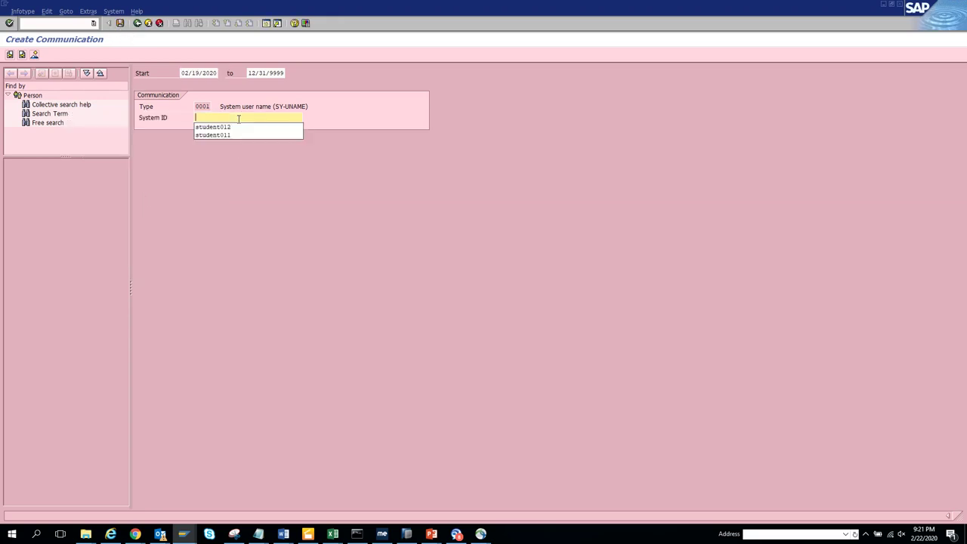
{"action": "left_click", "coordinate": [235, 139]}
{"action": "key", "text": "Return"}
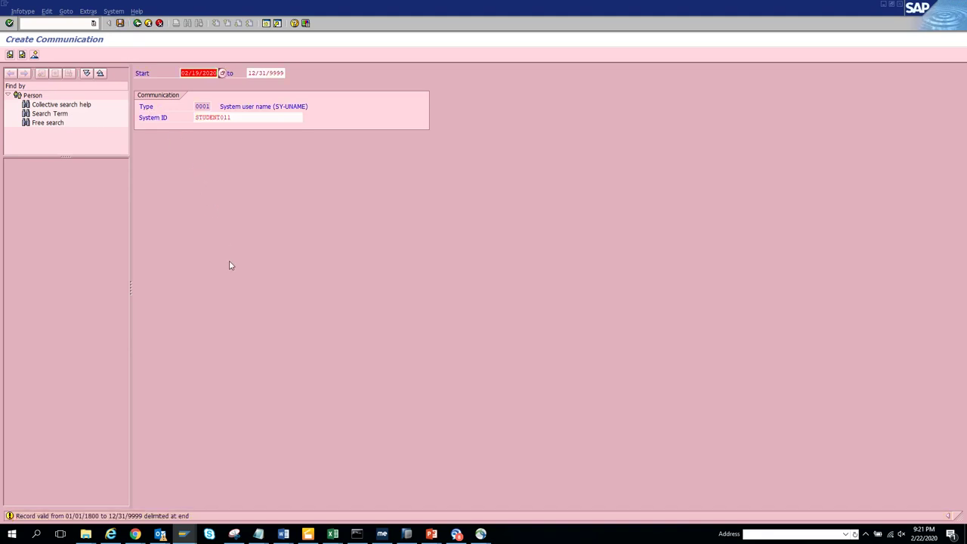
{"action": "key", "text": "Return"}
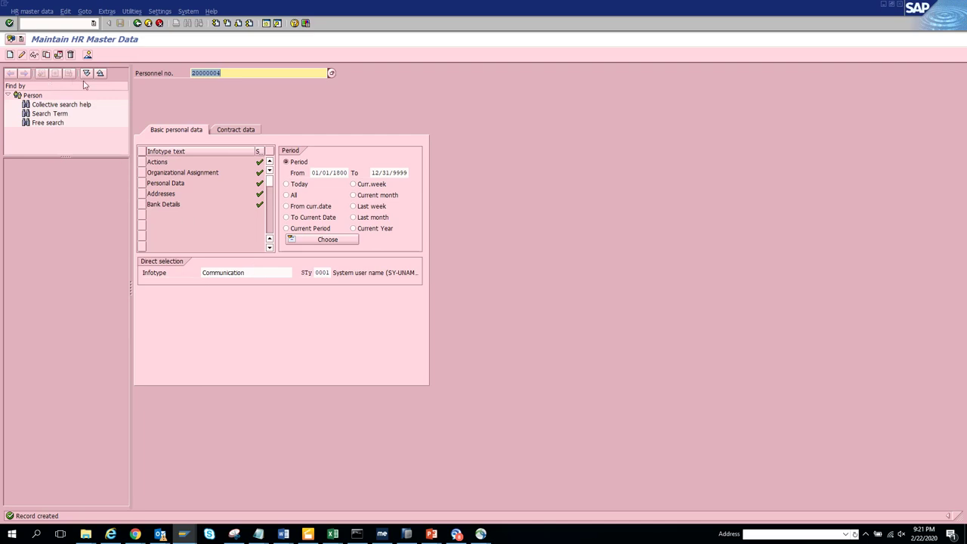
- Check the System user name records overview, switch to the Display HR Master Data session, and display the employee's Communication record without restricting the subtype
{"action": "left_click", "coordinate": [88, 54]}
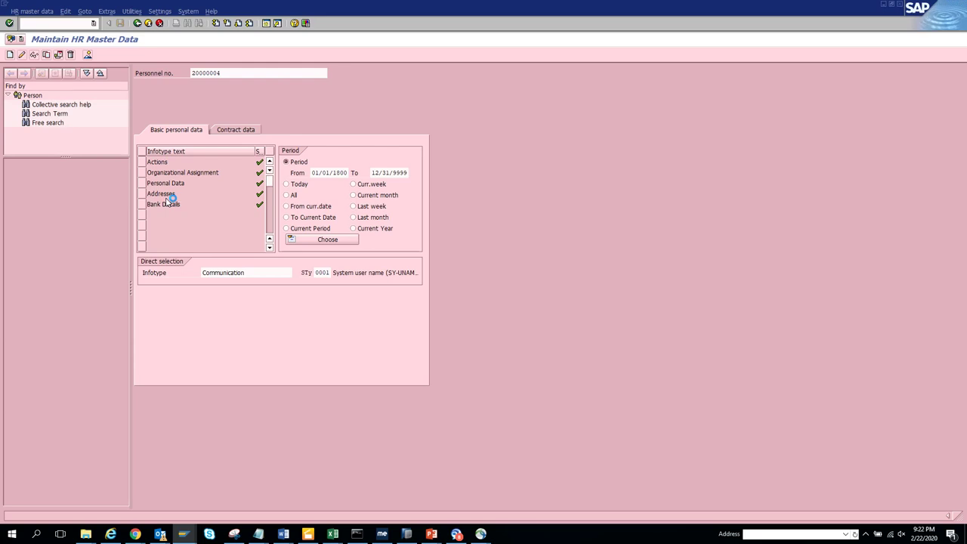
{"action": "left_click", "coordinate": [184, 534]}
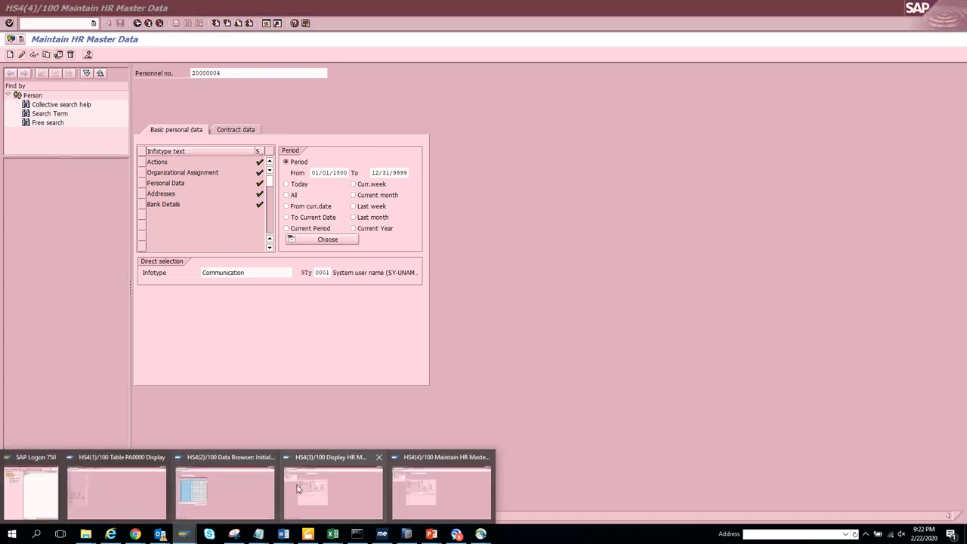
{"action": "left_click", "coordinate": [318, 494]}
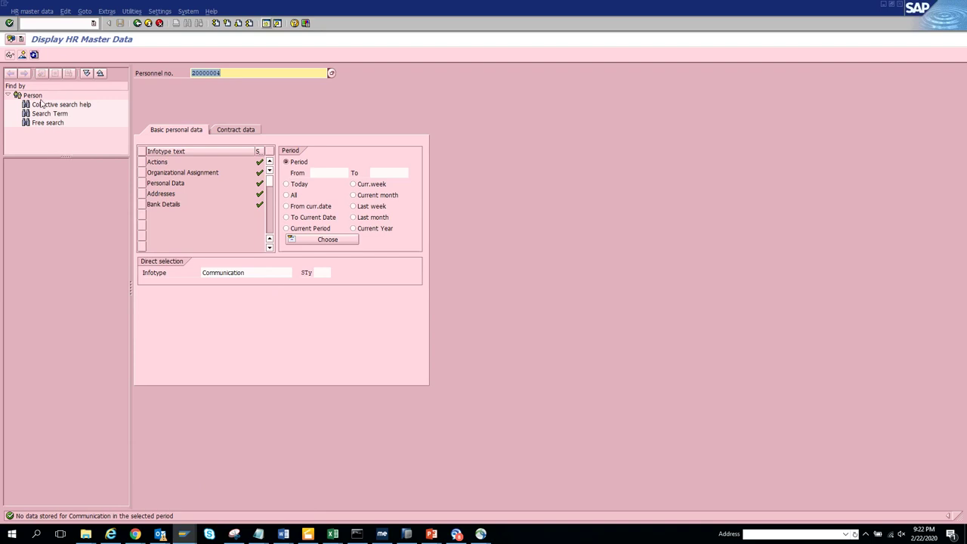
{"action": "left_click", "coordinate": [10, 55]}
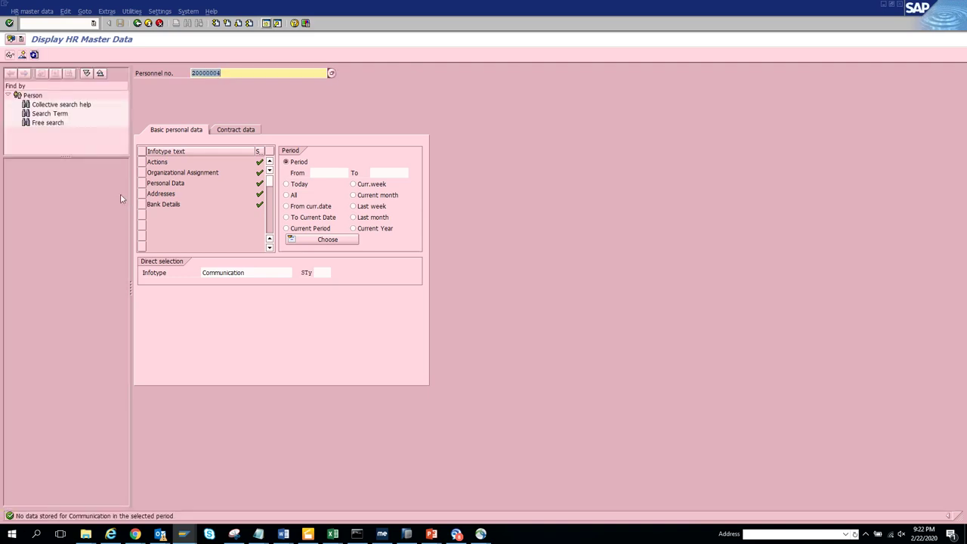
{"action": "left_click", "coordinate": [34, 56]}
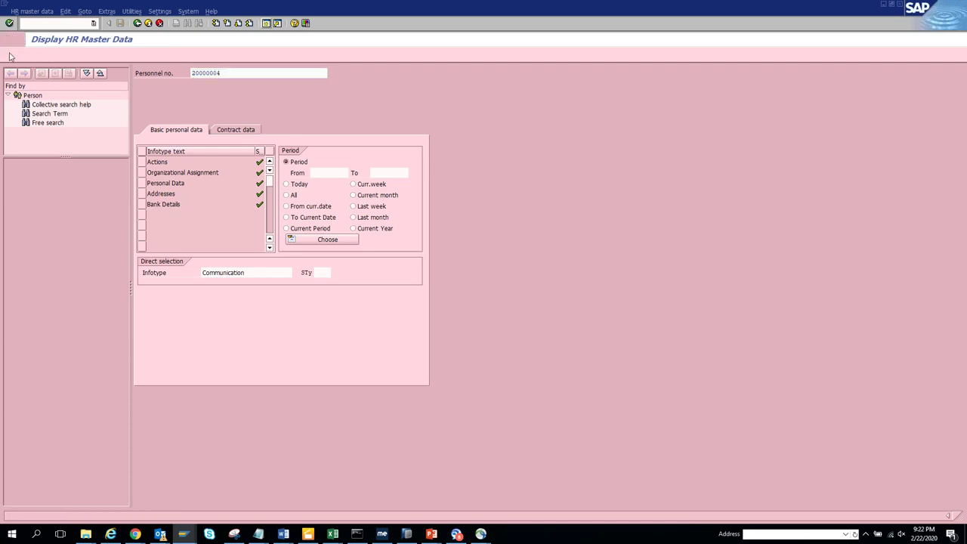
{"action": "left_click", "coordinate": [10, 56]}
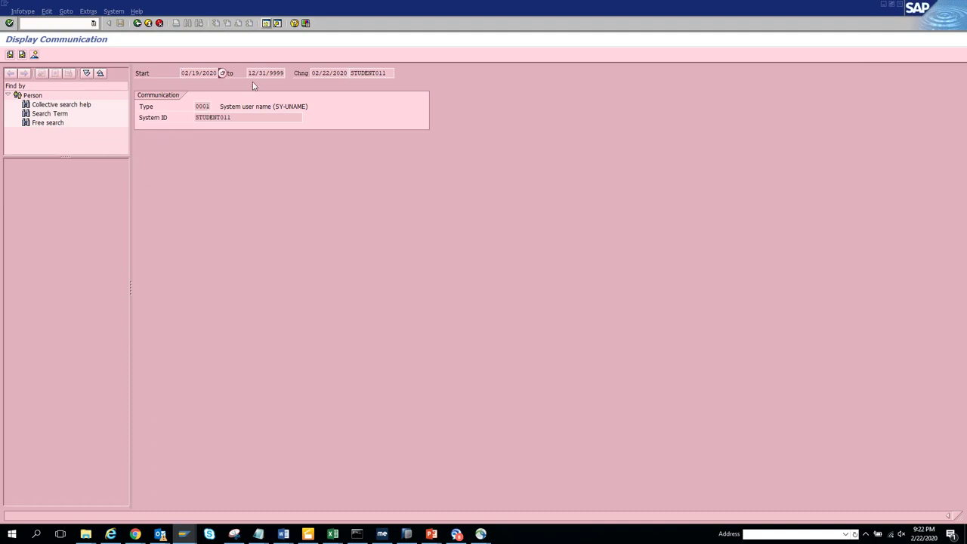
- Review the overview of the employee's Communication records across all subtypes and return to the initial Display HR Master Data screen
{"action": "left_click", "coordinate": [10, 55]}
{"action": "left_click", "coordinate": [35, 55]}
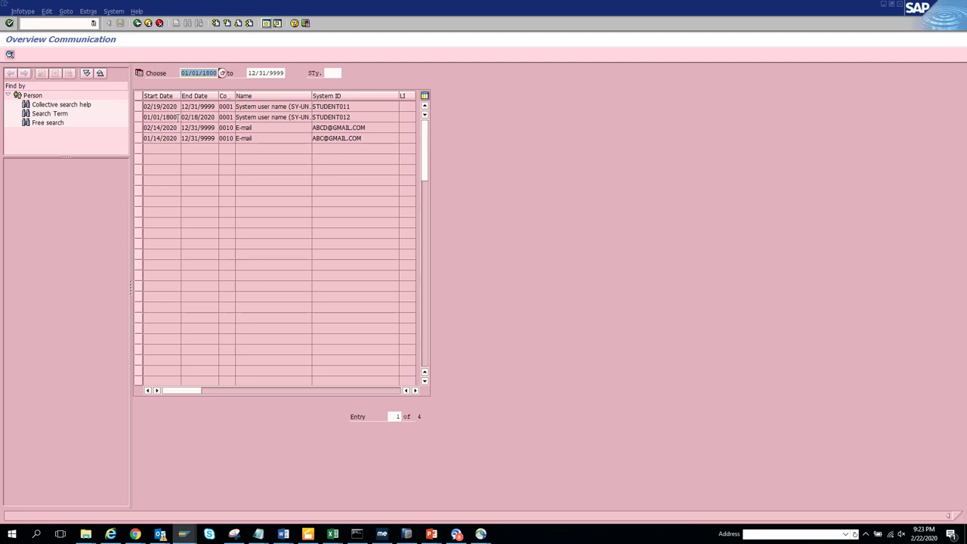
{"action": "left_click", "coordinate": [138, 23]}
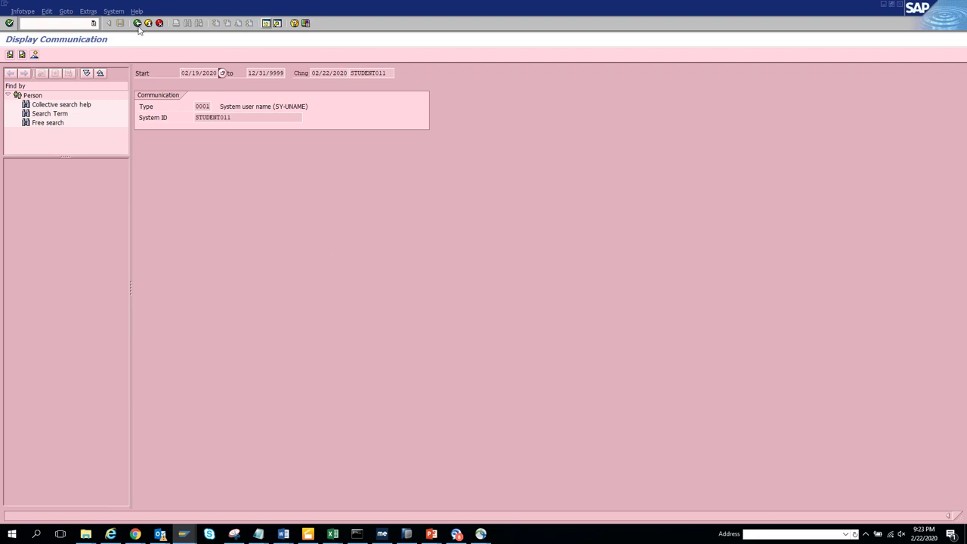
{"action": "left_click", "coordinate": [138, 23]}
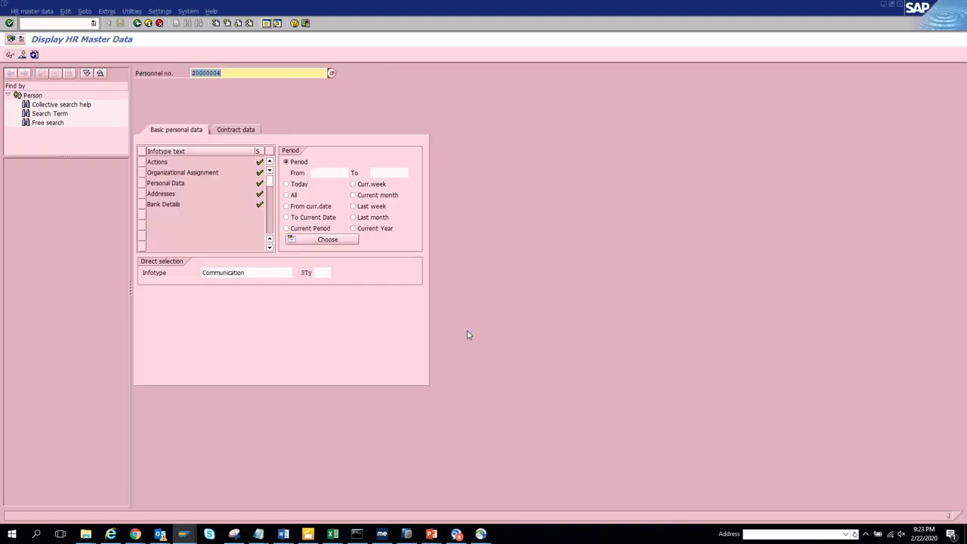
- Look through the list of available subtypes for the Communication infotype and close it without choosing one
{"action": "left_click", "coordinate": [323, 273]}
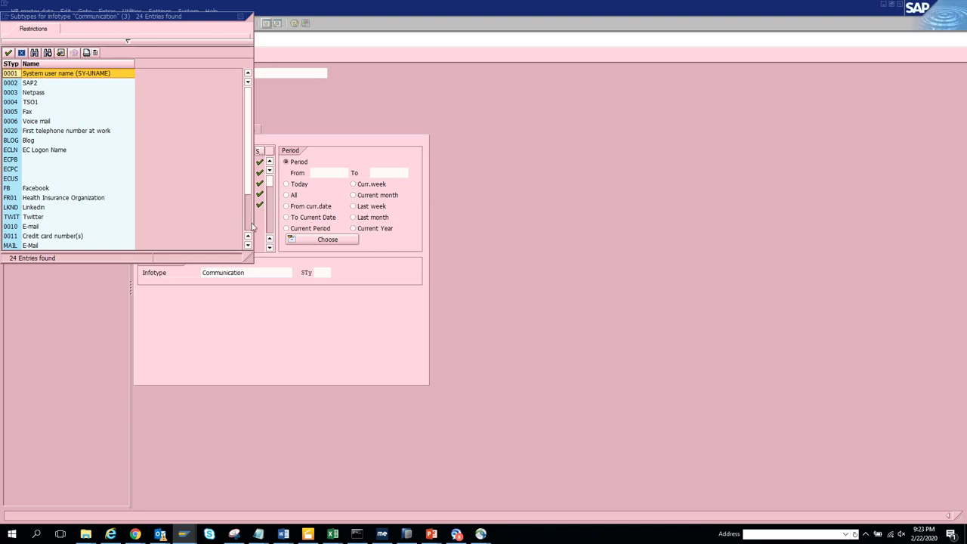
{"action": "scroll", "coordinate": [254, 227], "scroll_direction": "down", "scroll_amount": 2}
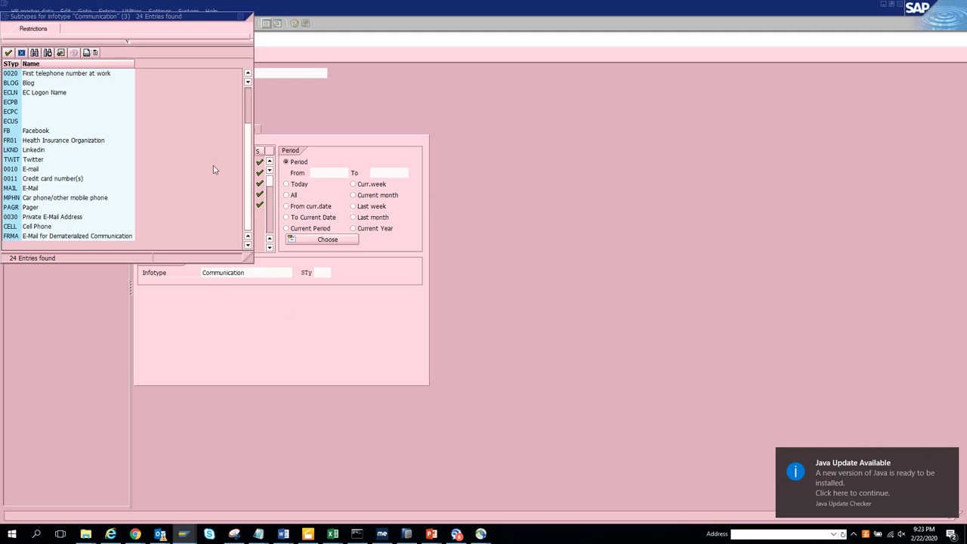
{"action": "left_click", "coordinate": [953, 459]}
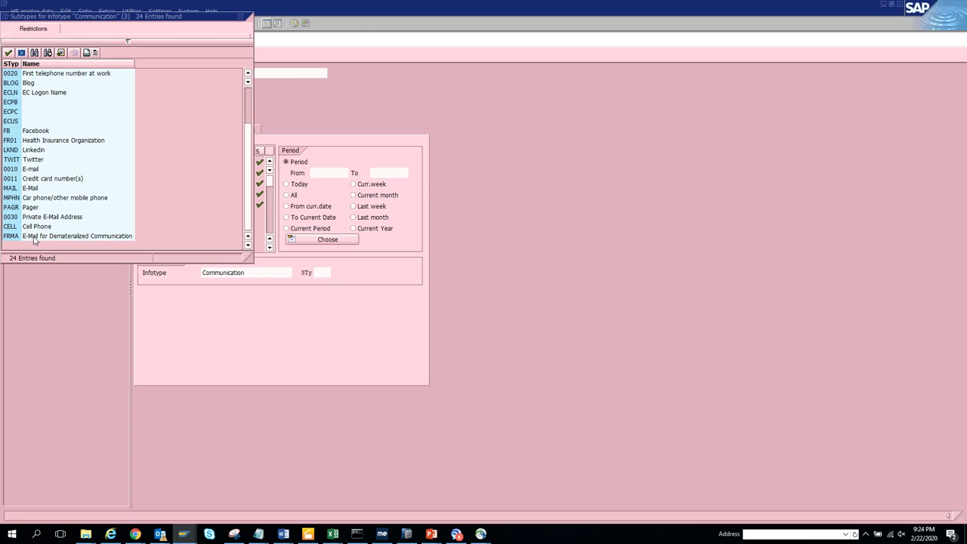
{"action": "left_click", "coordinate": [21, 85]}
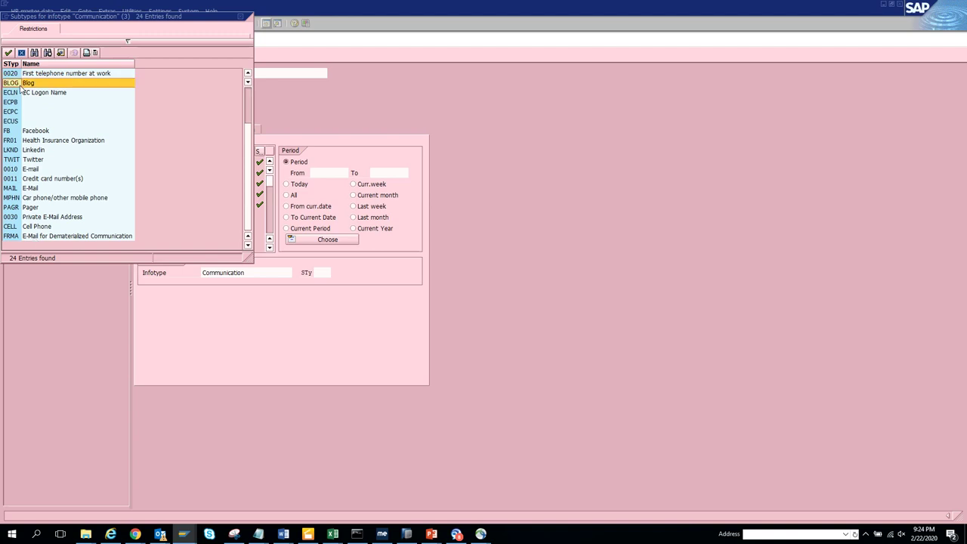
{"action": "scroll", "coordinate": [21, 86], "scroll_direction": "up", "scroll_amount": 2}
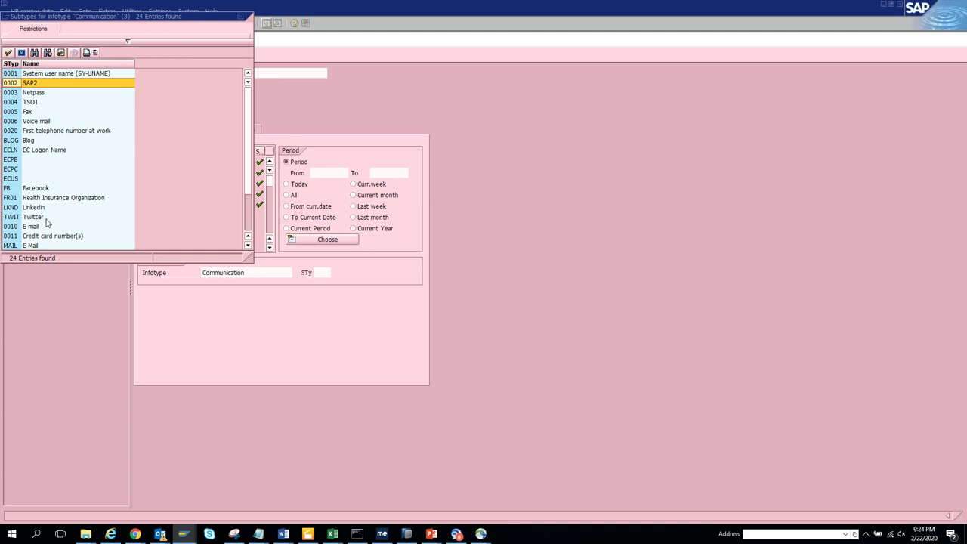
{"action": "left_click", "coordinate": [240, 18]}
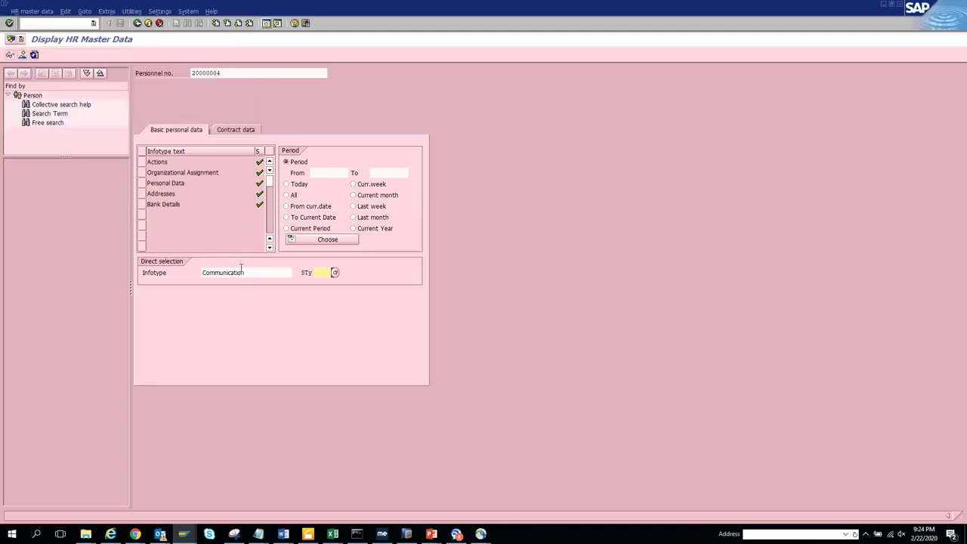
- Start transaction SE16 in a new session and display all entries of table PA0105
{"action": "left_click", "coordinate": [266, 23]}
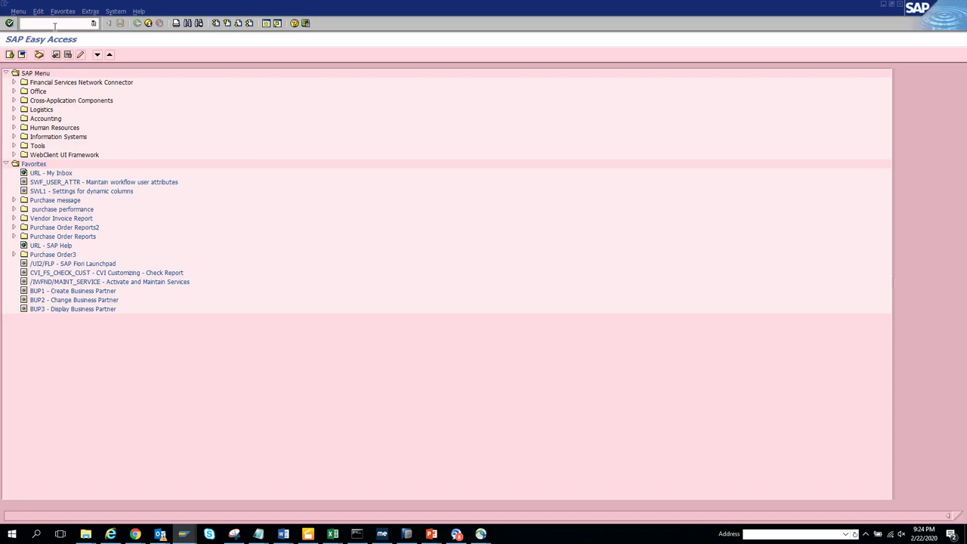
{"action": "left_click", "coordinate": [54, 25]}
{"action": "type", "text": "se16"}
{"action": "key", "text": "Return"}
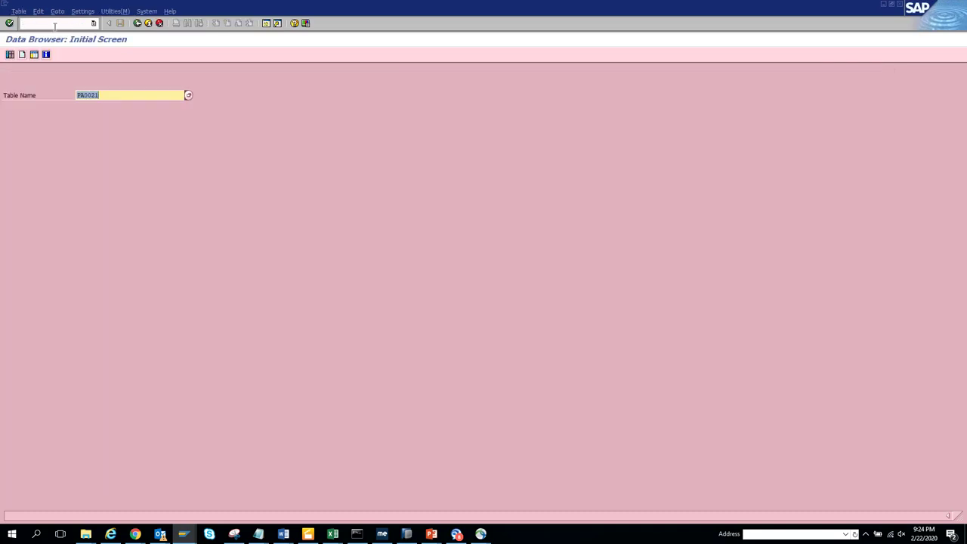
{"action": "type", "text": "pa0105"}
{"action": "key", "text": "Return"}
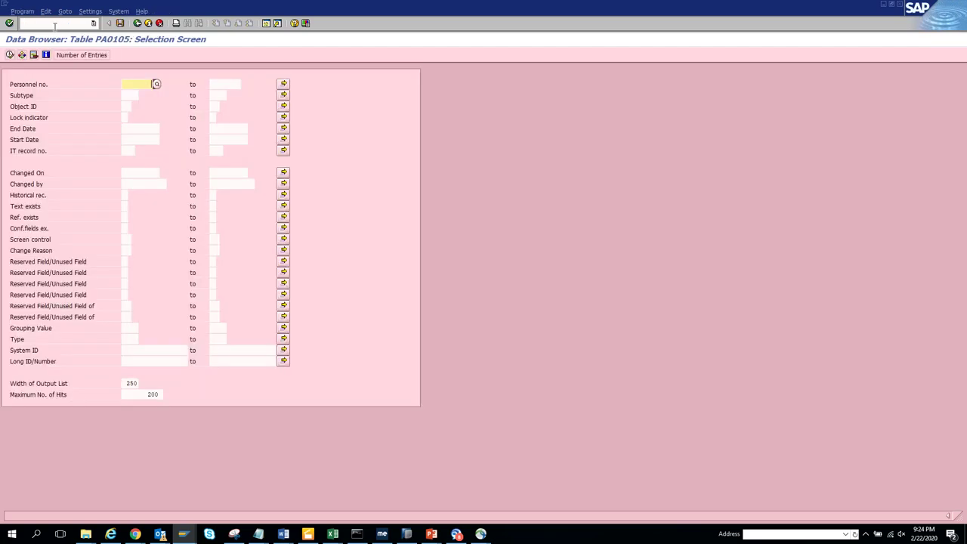
{"action": "left_click", "coordinate": [10, 54]}
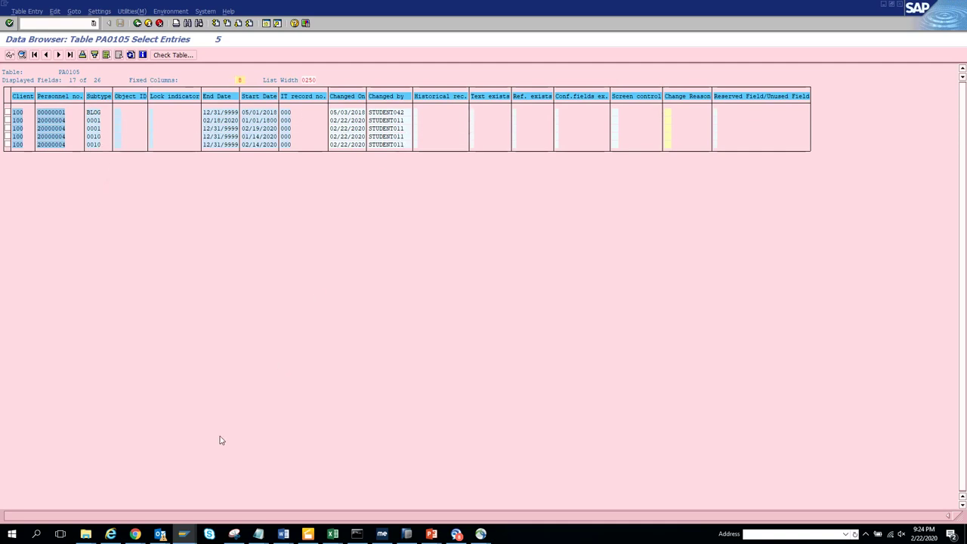
- Switch to the Data Browser session with the PA* table search, close its hit list, and start transaction PA30 there
{"action": "mouse_move", "coordinate": [184, 534]}
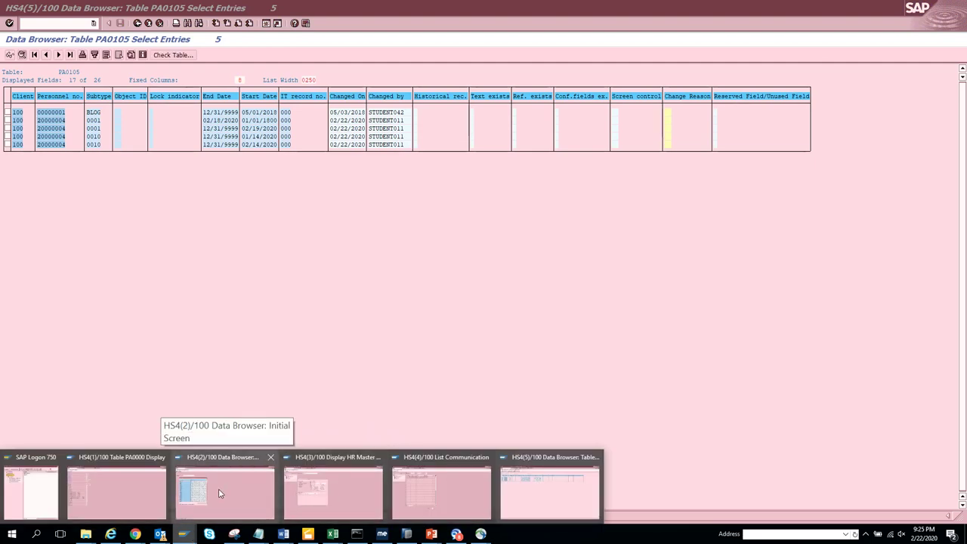
{"action": "left_click", "coordinate": [346, 508]}
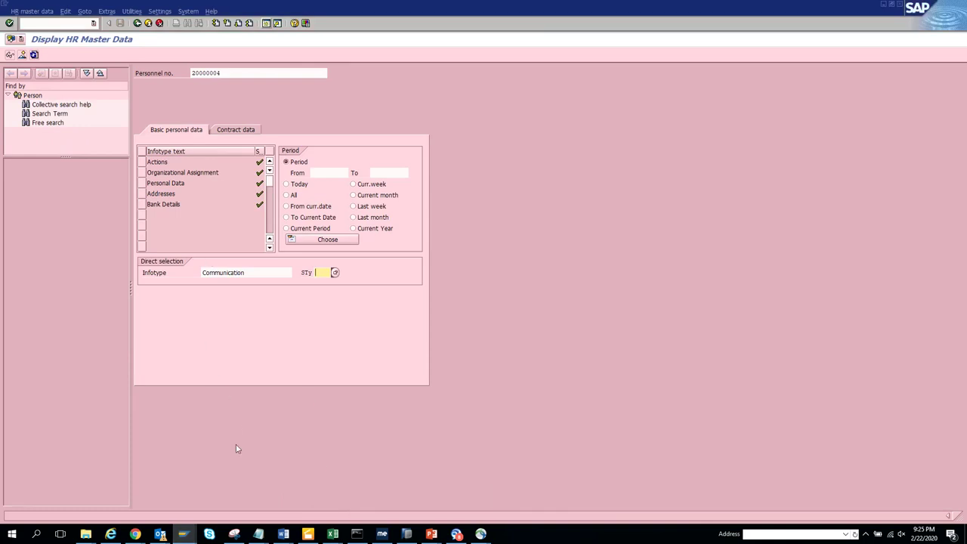
{"action": "left_click", "coordinate": [182, 535]}
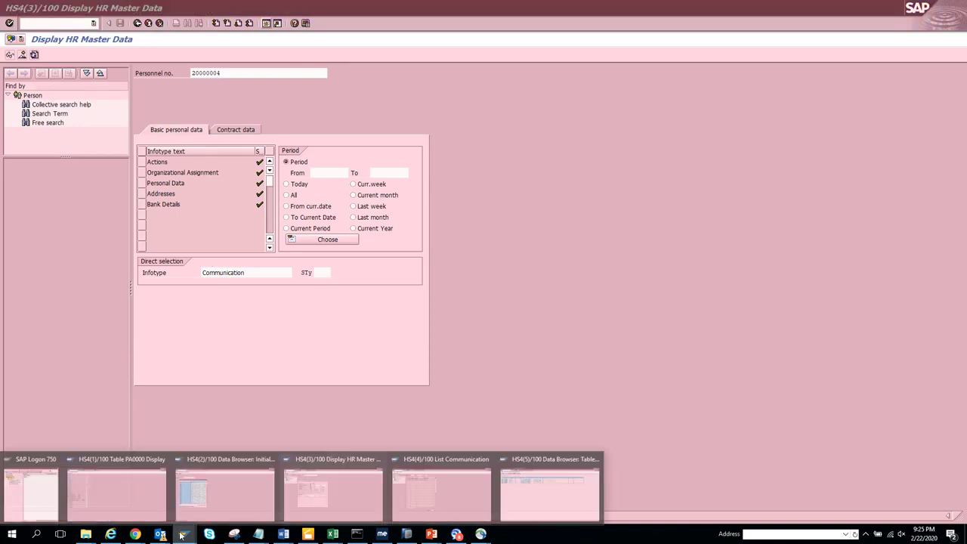
{"action": "left_click", "coordinate": [205, 493]}
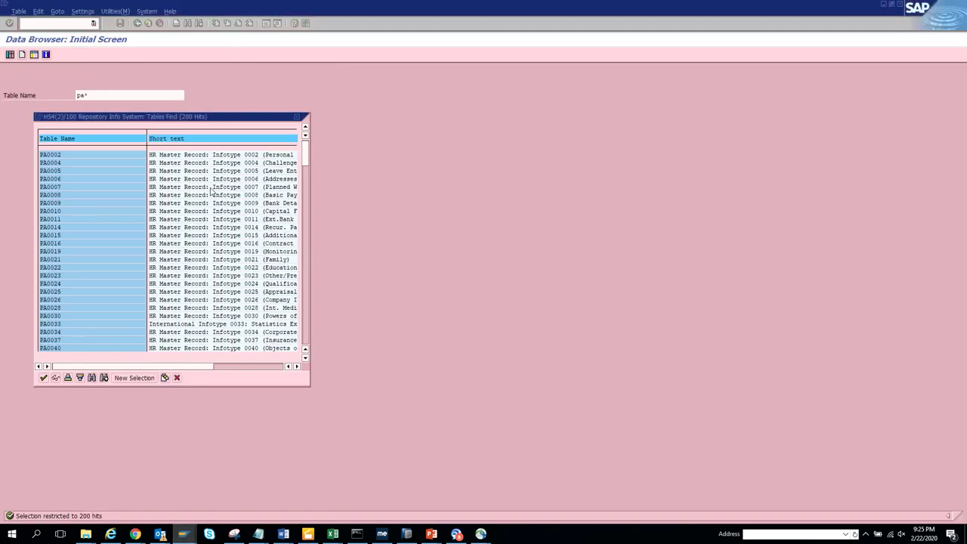
{"action": "left_click", "coordinate": [297, 117]}
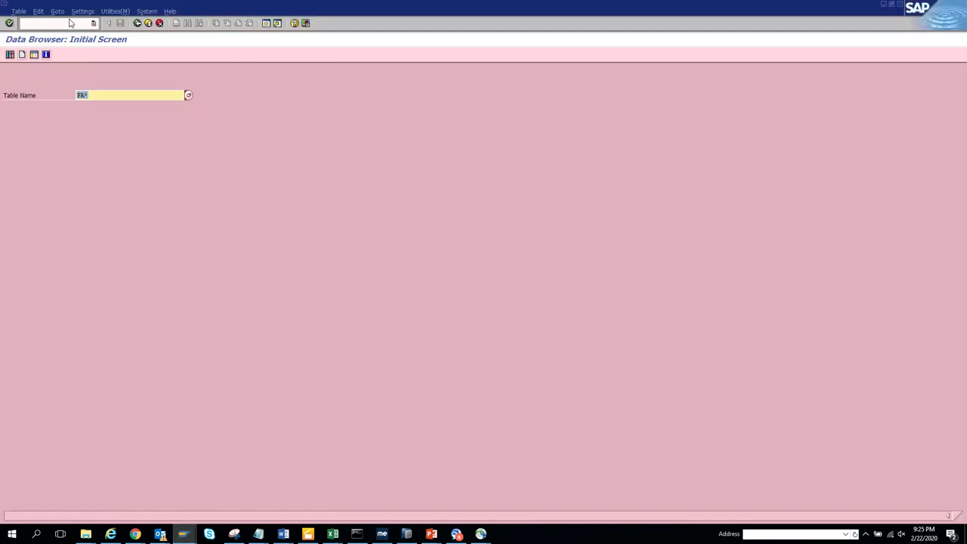
{"action": "left_click", "coordinate": [68, 23]}
{"action": "type", "text": "/npa"}
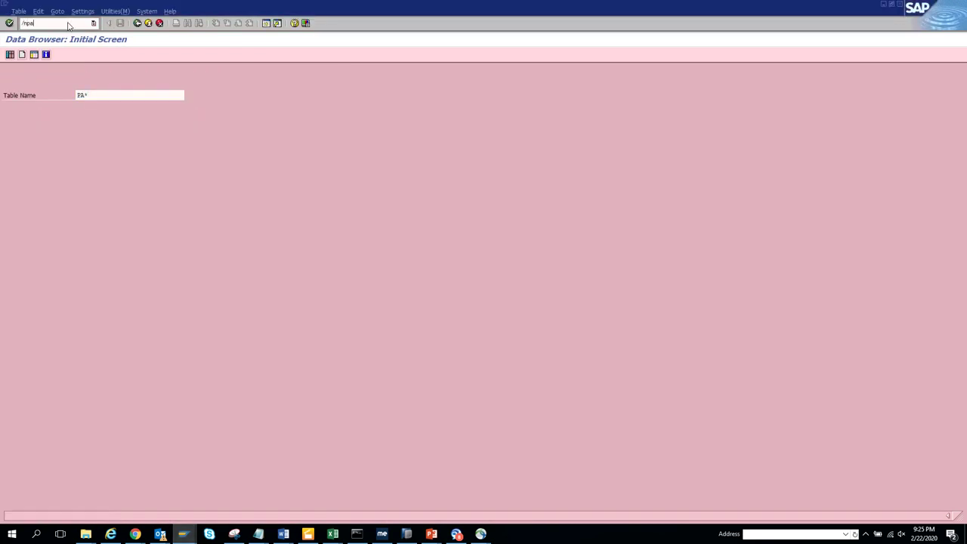
{"action": "type", "text": "30"}
{"action": "key", "text": "Return"}
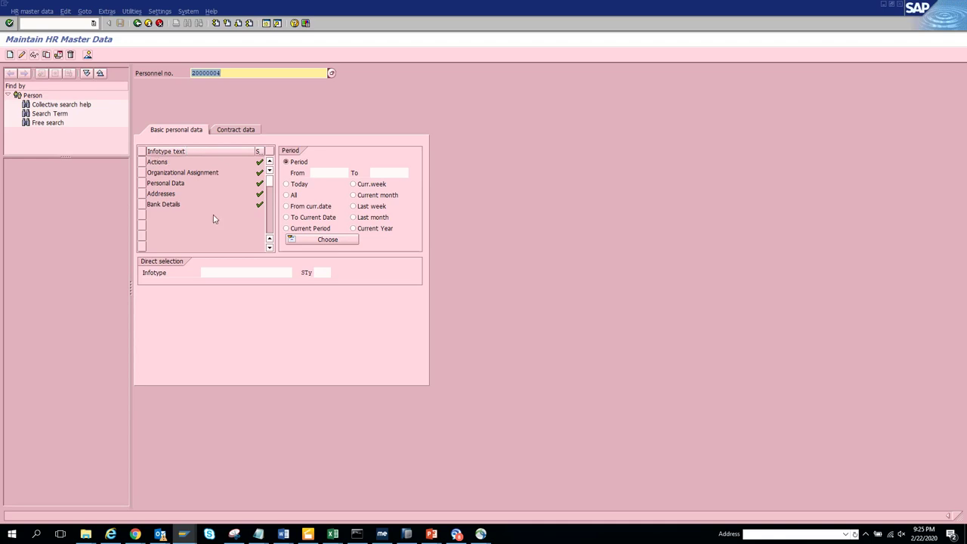
- Try to maintain infotype 0105 Communication with subtype LKND LinkedIn for the employee
{"action": "left_click", "coordinate": [249, 272]}
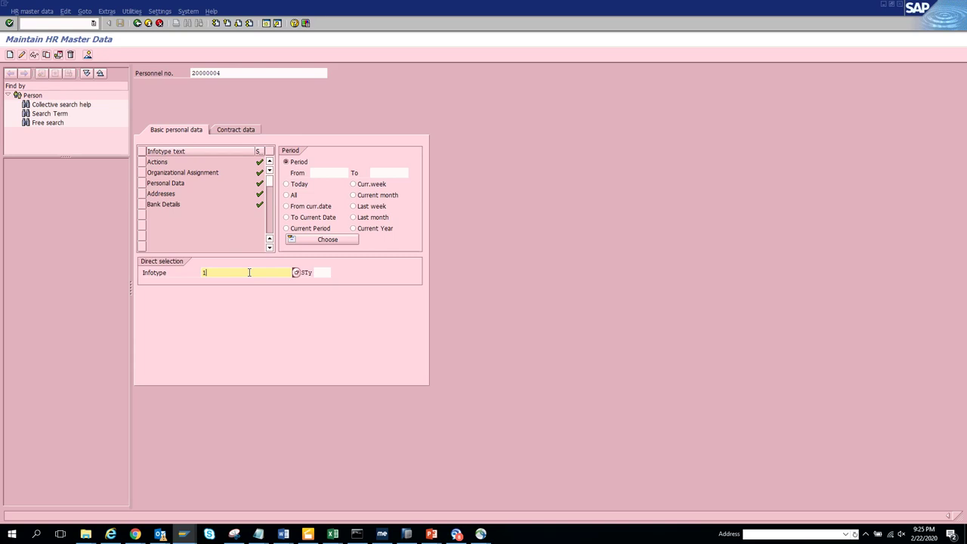
{"action": "type", "text": "1"}
{"action": "key", "text": "BackSpace"}
{"action": "type", "text": "0105"}
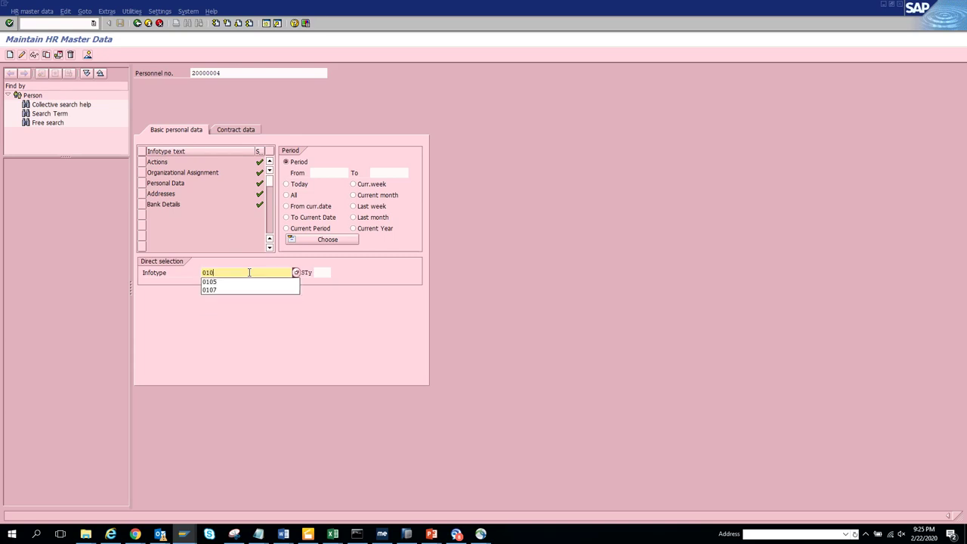
{"action": "left_click", "coordinate": [331, 273]}
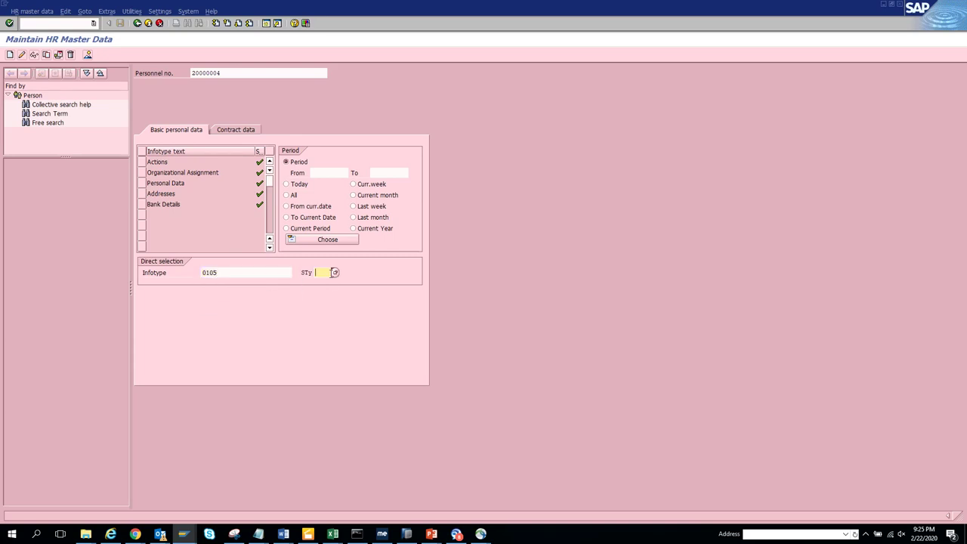
{"action": "key", "text": "Return"}
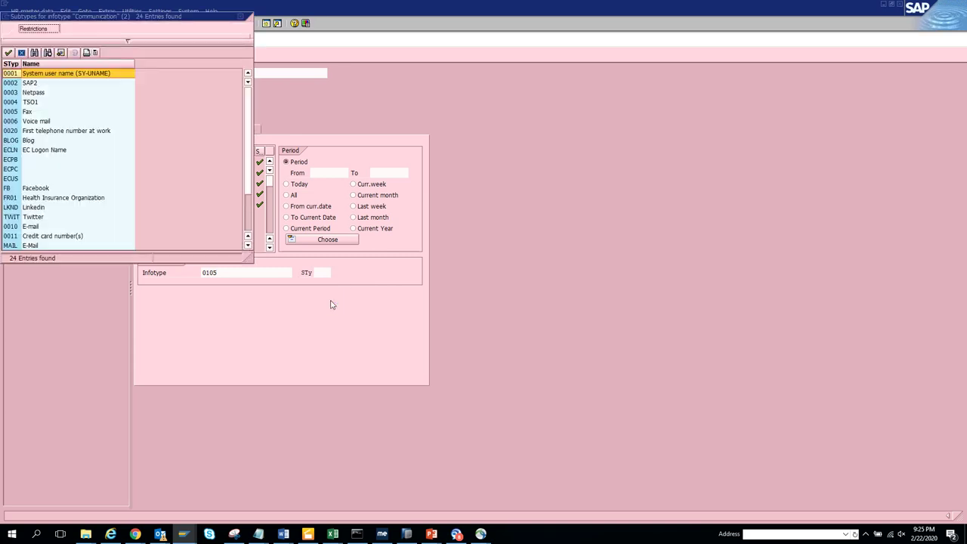
{"action": "left_click", "coordinate": [39, 200]}
{"action": "double_click", "coordinate": [38, 208]}
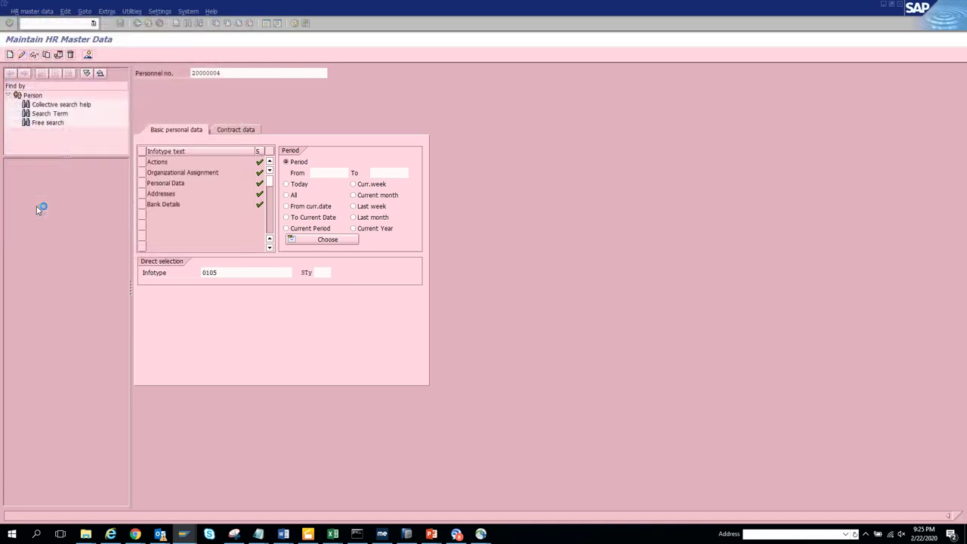
{"action": "key", "text": "F6"}
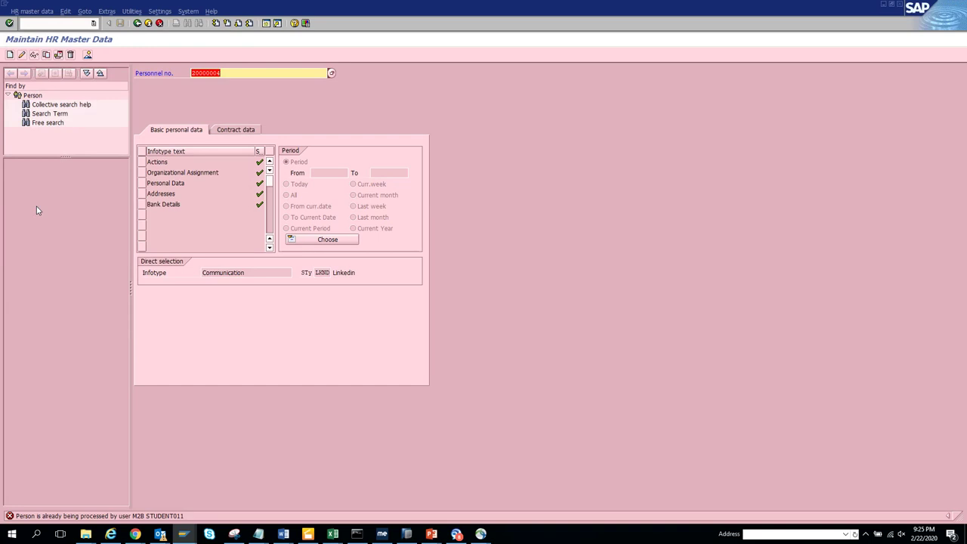
- Close the extra Maintain HR Master Data session and return to the Display HR Master Data session
{"action": "left_click", "coordinate": [183, 533]}
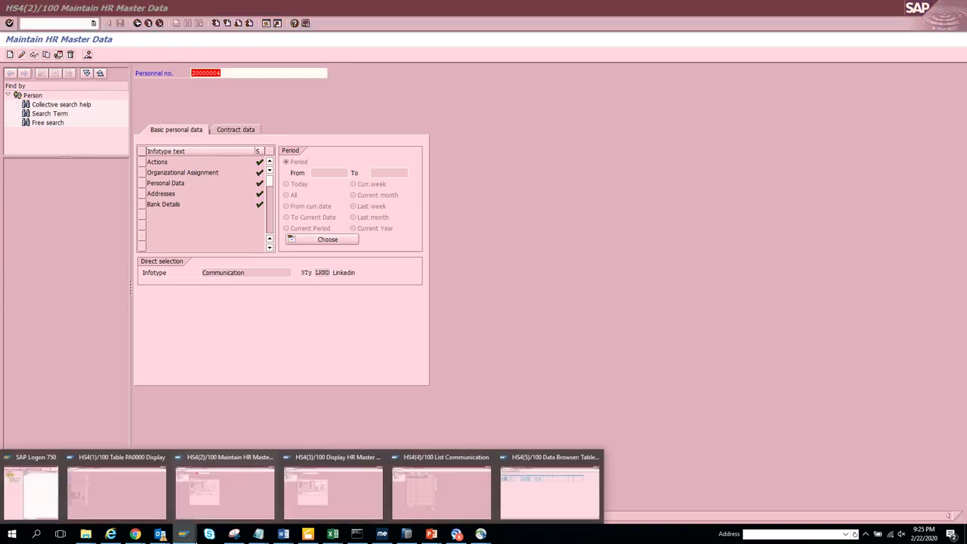
{"action": "left_click", "coordinate": [258, 500]}
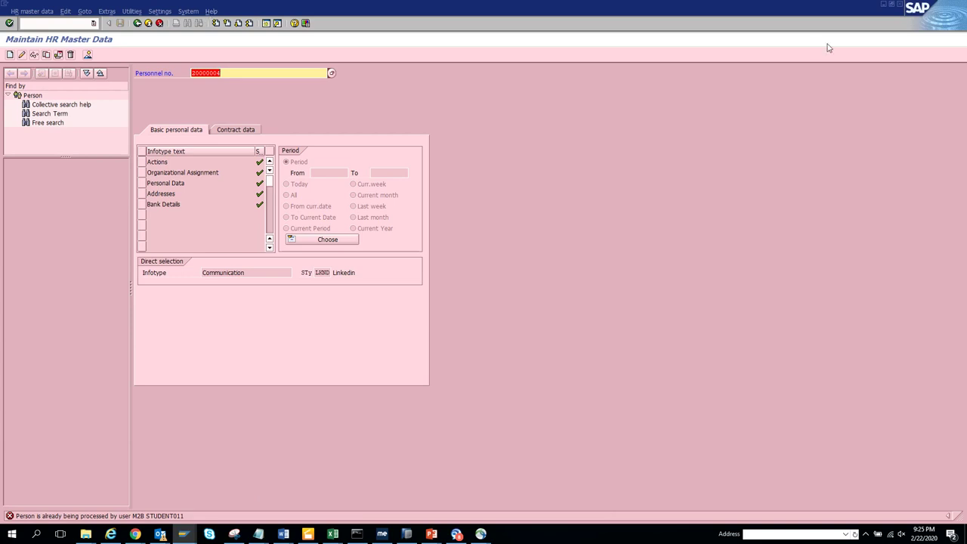
{"action": "left_click", "coordinate": [900, 4]}
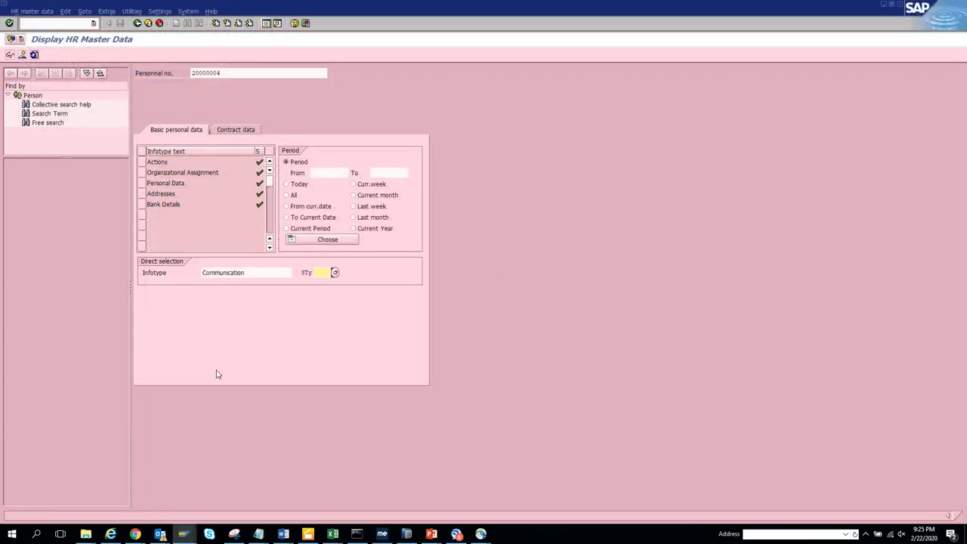
- Return from the display session to the Maintain HR Master Data session and choose subtype LKND LinkedIn for infotype Communication
{"action": "left_click", "coordinate": [899, 5]}
{"action": "left_click", "coordinate": [182, 534]}
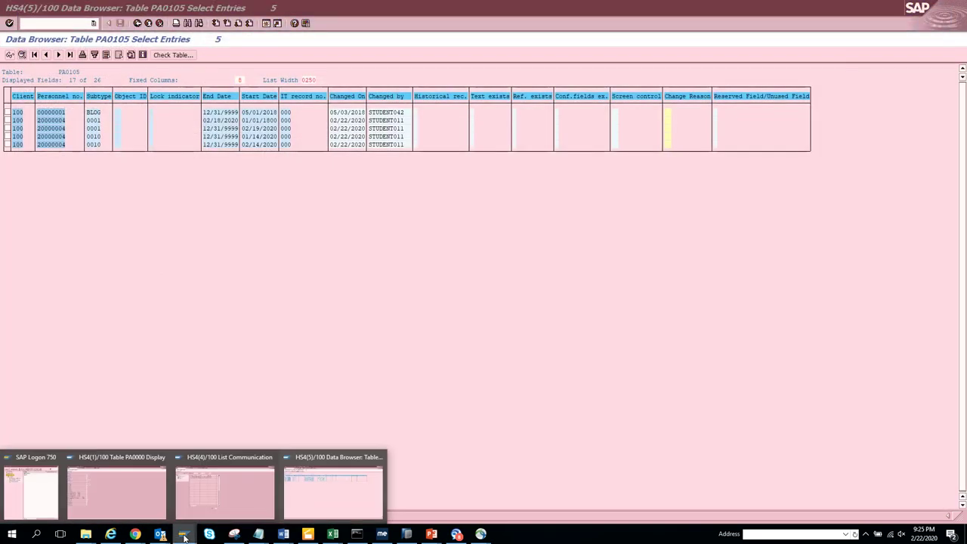
{"action": "left_click", "coordinate": [217, 505]}
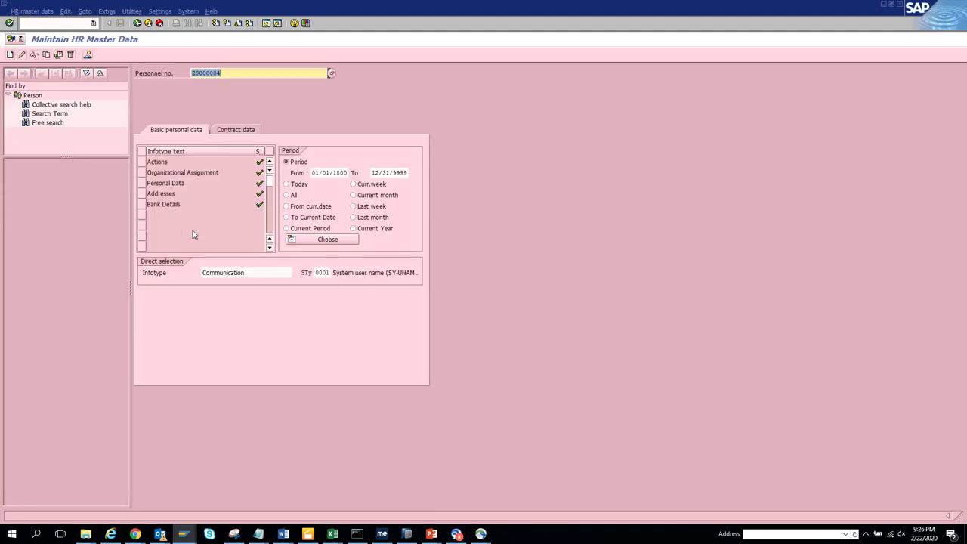
{"action": "left_click", "coordinate": [325, 273]}
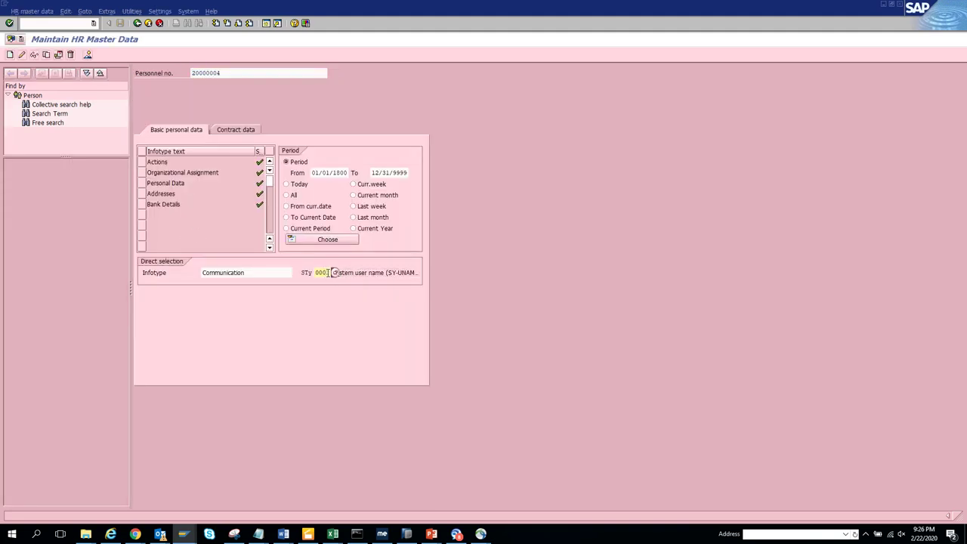
{"action": "key", "text": "Return"}
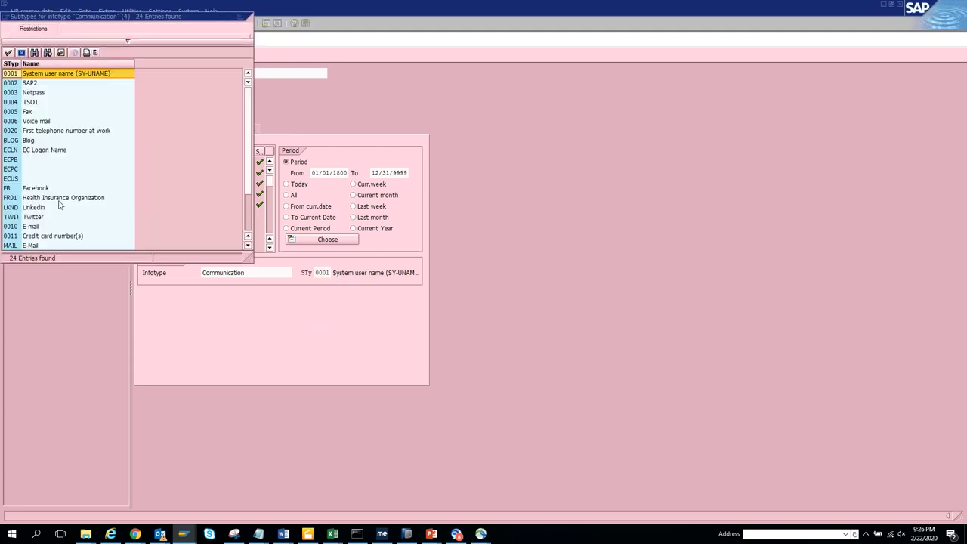
{"action": "double_click", "coordinate": [43, 209]}
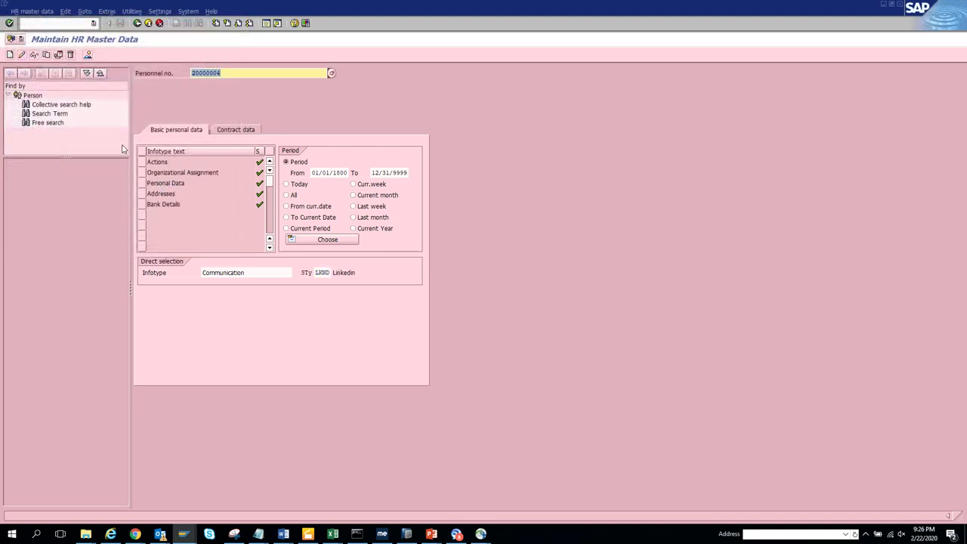
- Create and save a LinkedIn Communication record with System ID abcd, accepting the start date 01/01/1800
{"action": "left_click", "coordinate": [10, 56]}
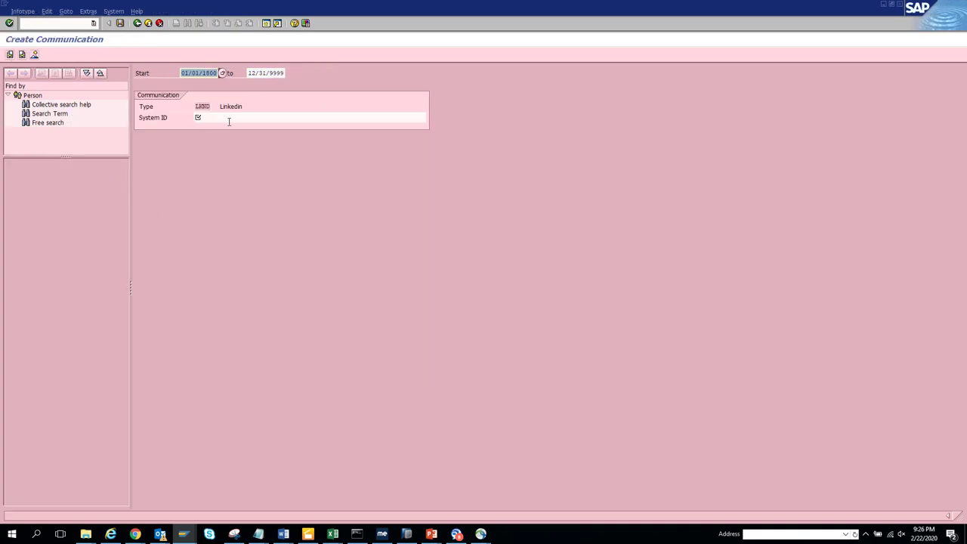
{"action": "left_click", "coordinate": [234, 116]}
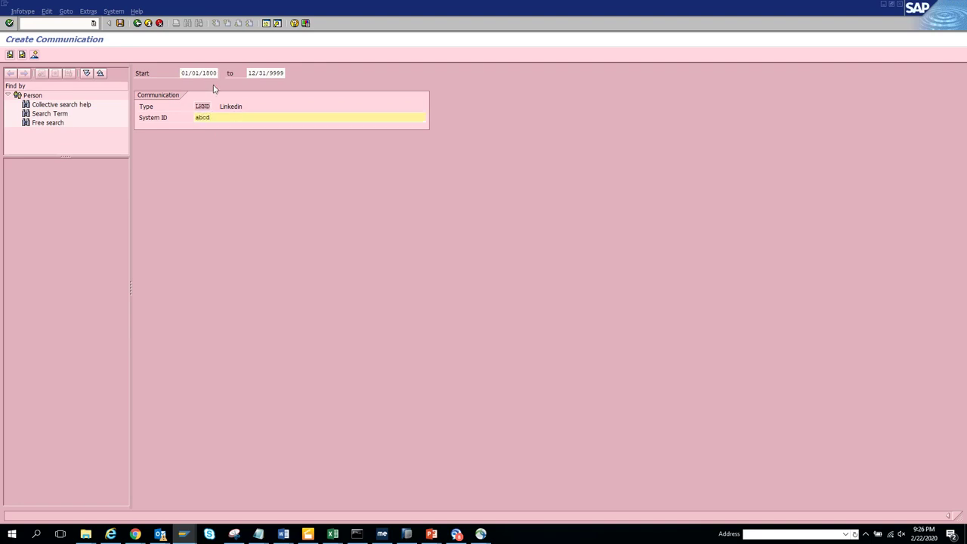
{"action": "left_click", "coordinate": [119, 24]}
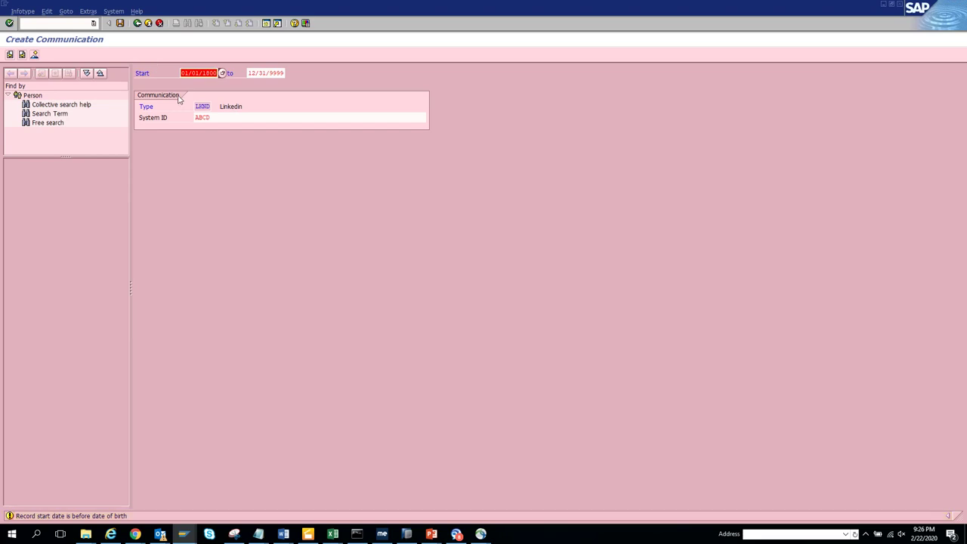
{"action": "key", "text": "Return"}
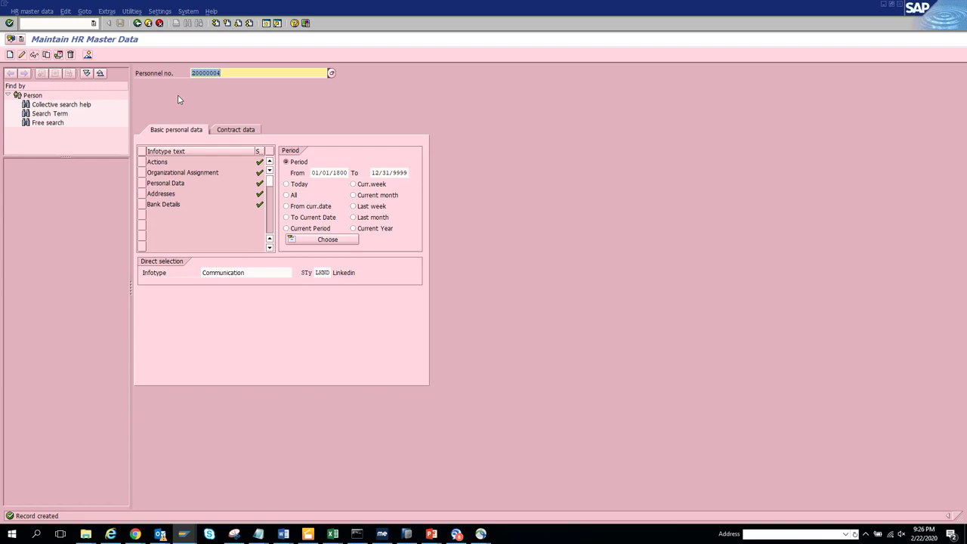
- Display the saved LinkedIn Communication record to check its validity dates and System ID, and return to the infotype selection
{"action": "left_click", "coordinate": [320, 273]}
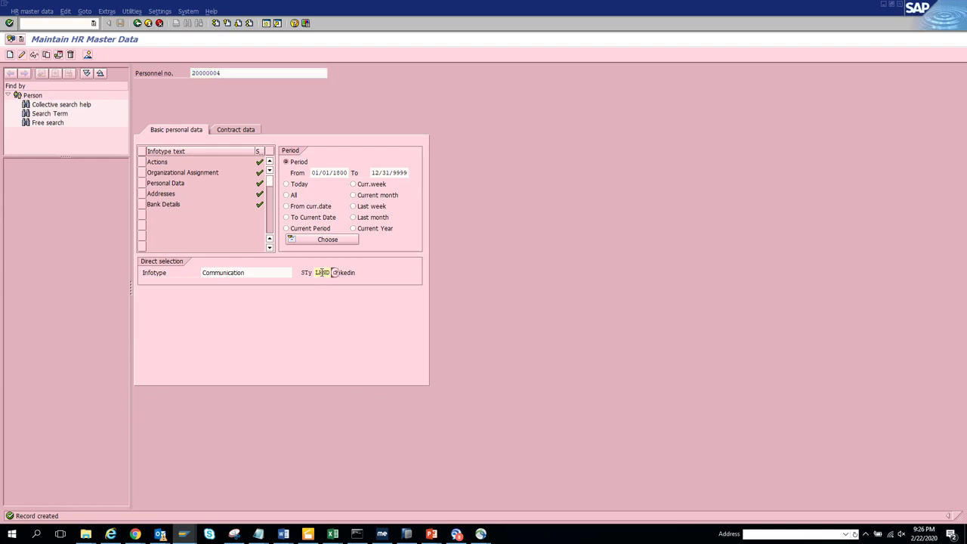
{"action": "left_click", "coordinate": [34, 55]}
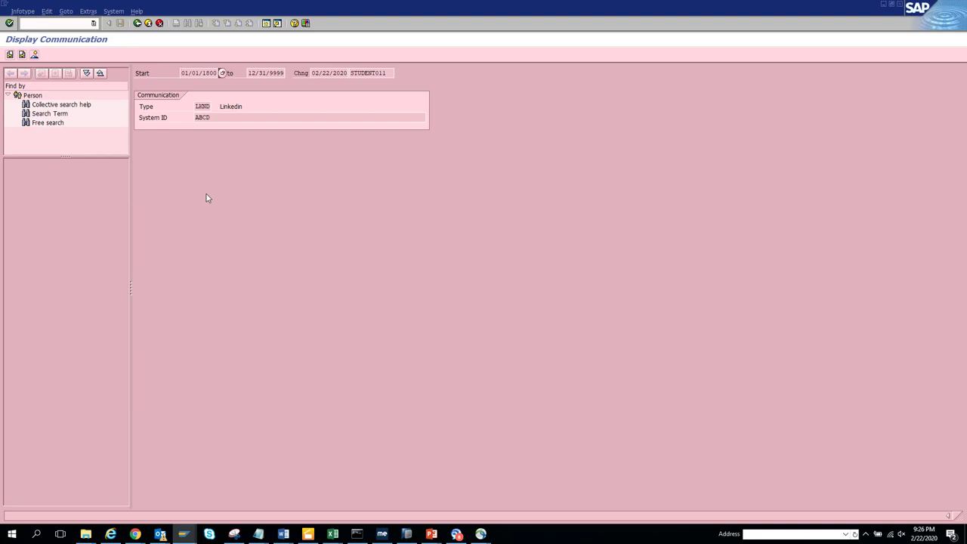
{"action": "left_click", "coordinate": [138, 23]}
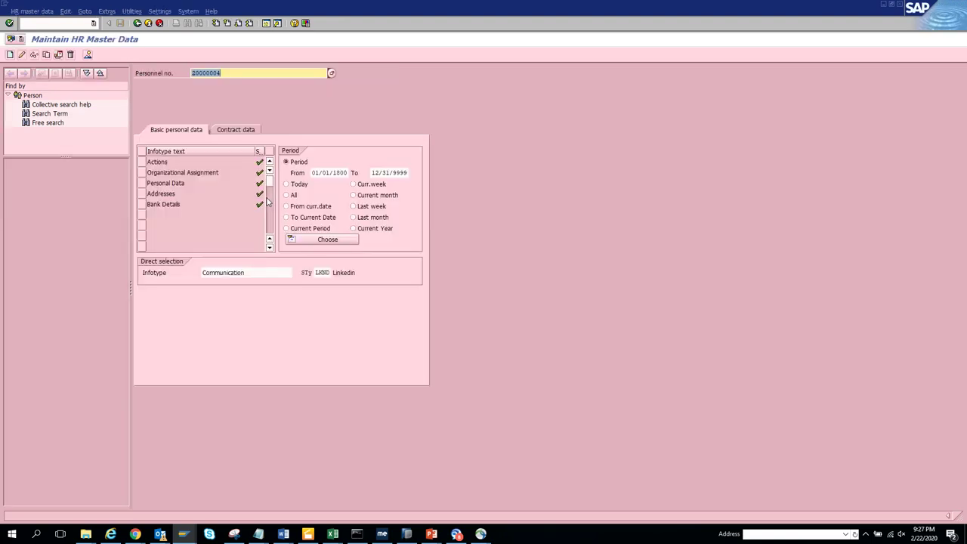
- Choose subtype FB Facebook for infotype Communication from the list of subtypes
{"action": "left_click", "coordinate": [327, 272]}
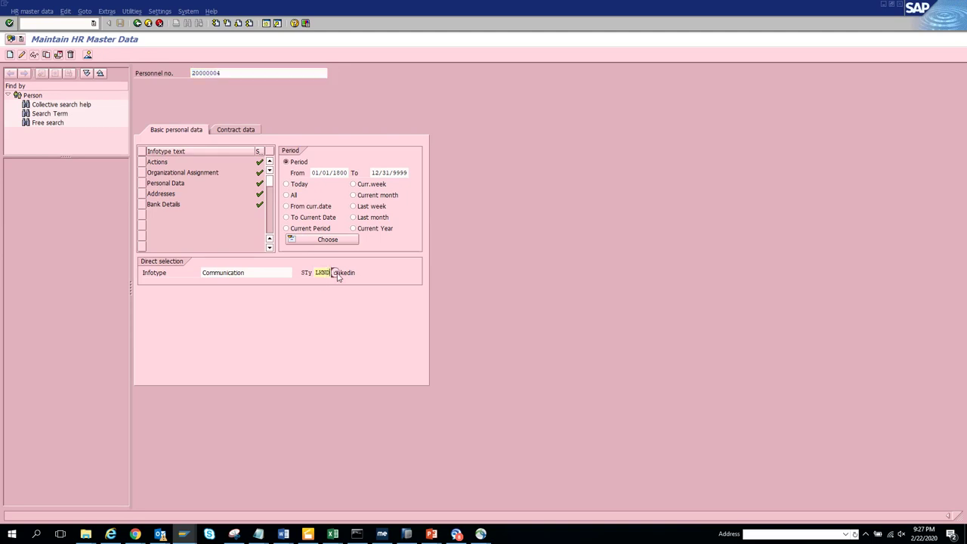
{"action": "left_click", "coordinate": [338, 277]}
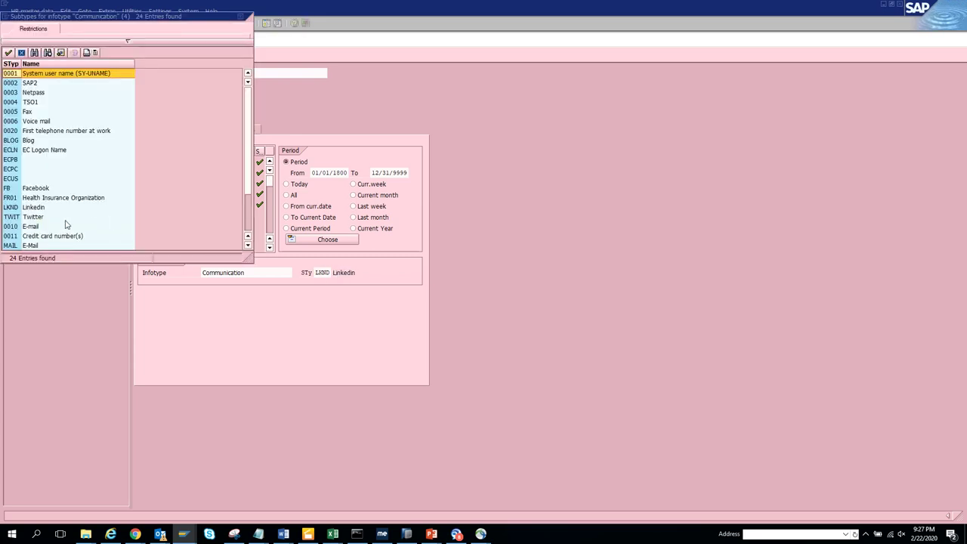
{"action": "left_click", "coordinate": [38, 190]}
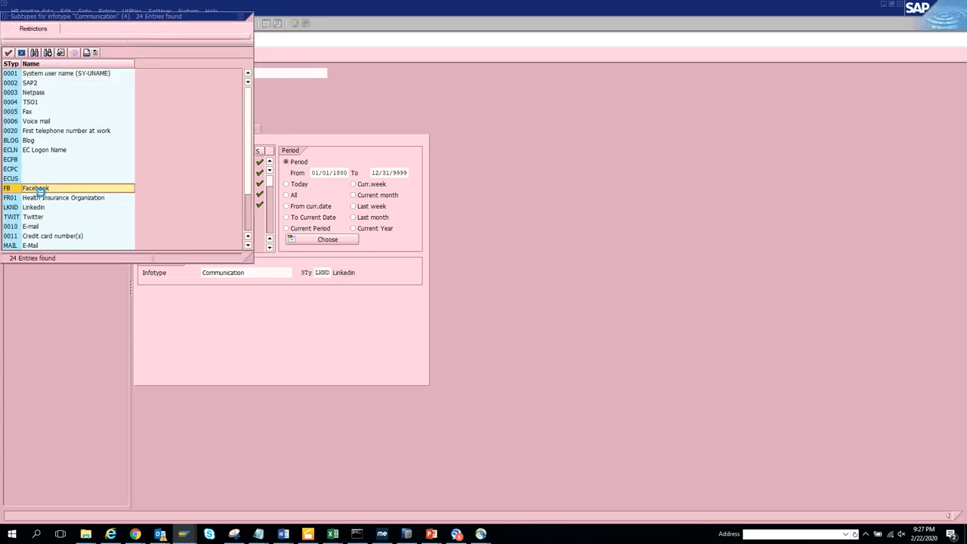
{"action": "left_click", "coordinate": [38, 190]}
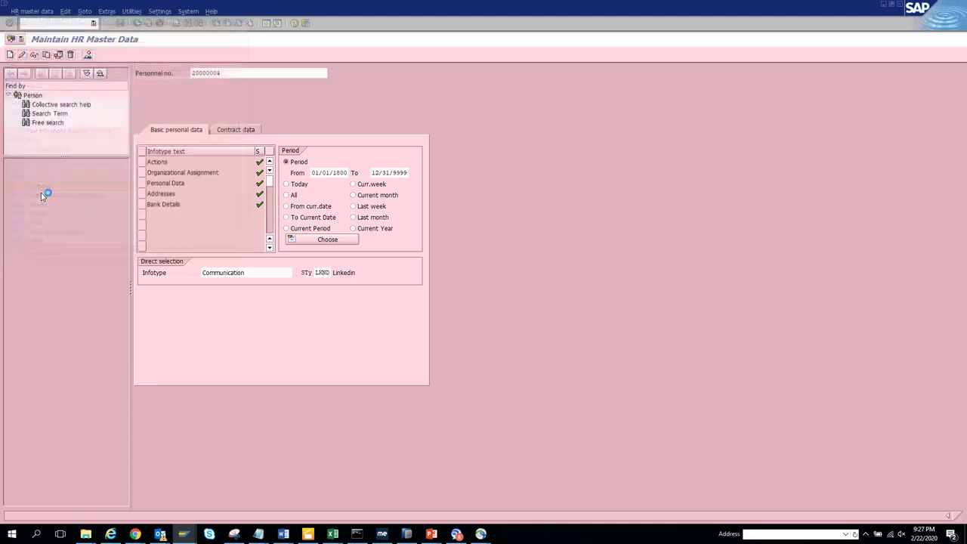
{"action": "left_click", "coordinate": [143, 69]}
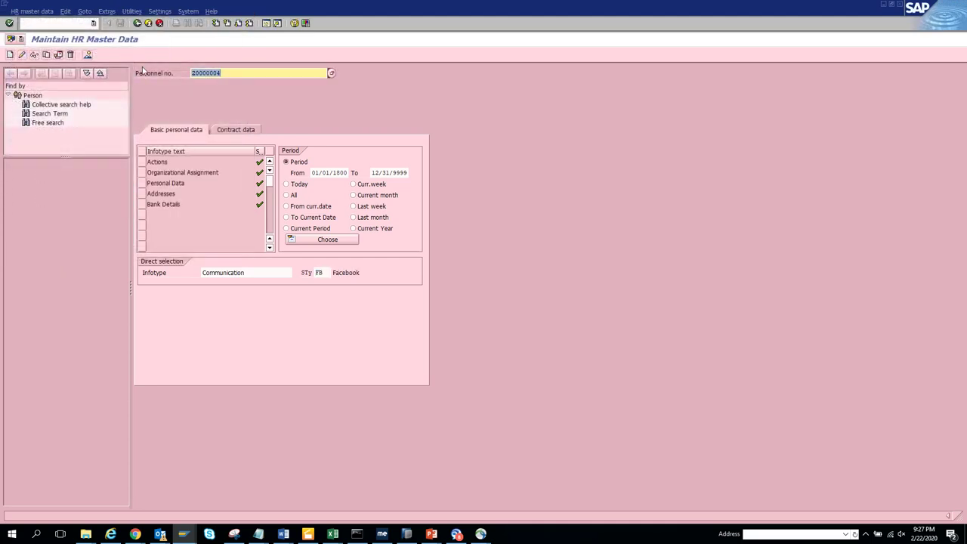
- Create and save a Facebook Communication record with System ID abcd, accepting the start date 01/01/1800
{"action": "left_click", "coordinate": [10, 55]}
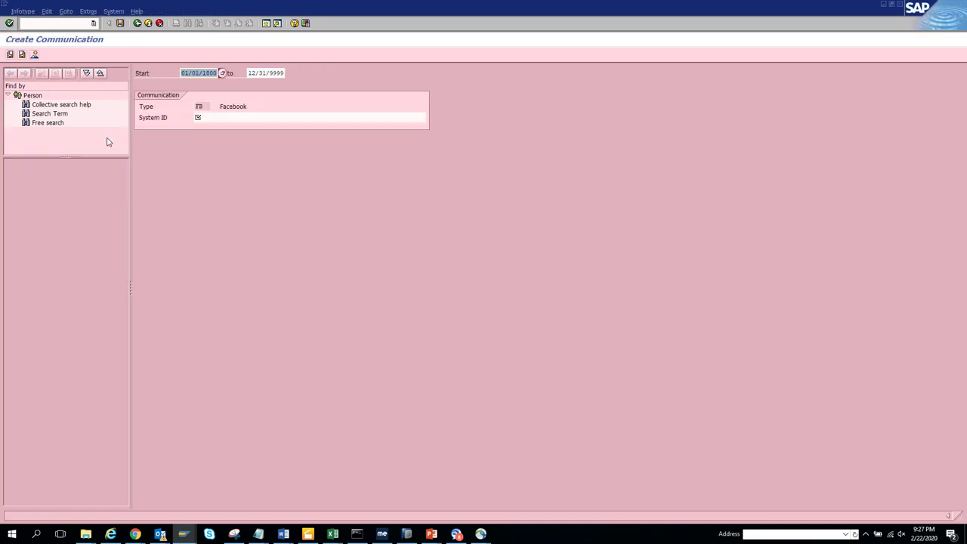
{"action": "left_click", "coordinate": [269, 117]}
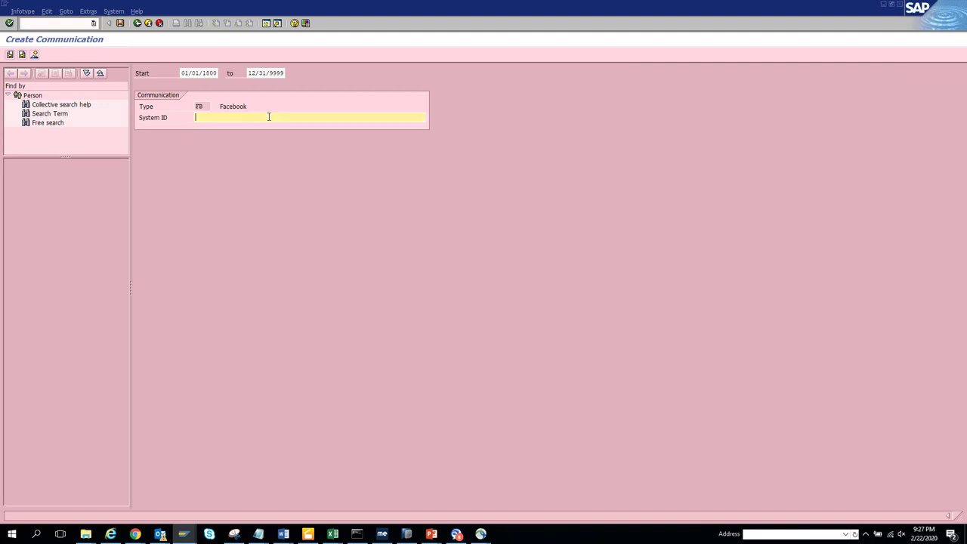
{"action": "type", "text": "abcd"}
{"action": "left_click", "coordinate": [120, 23]}
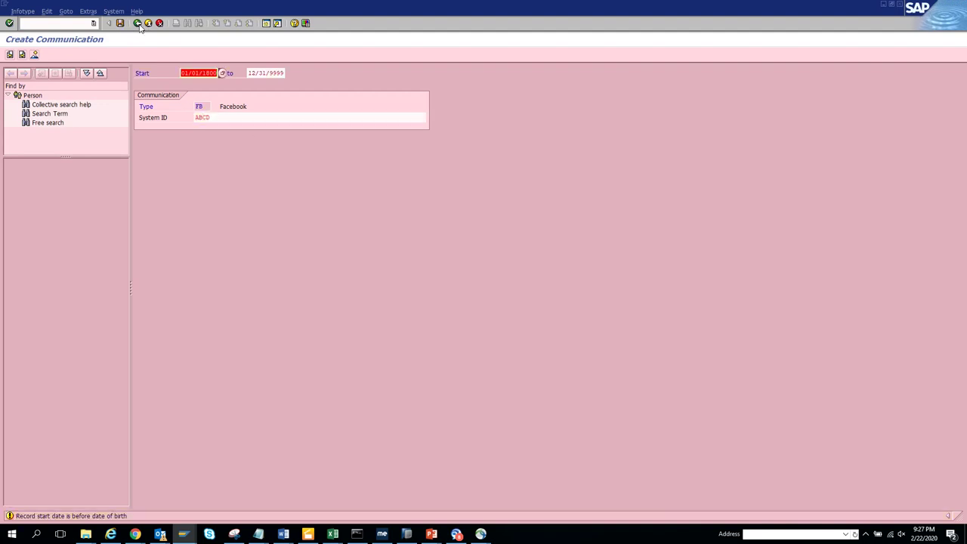
{"action": "left_click", "coordinate": [139, 24]}
{"action": "left_click", "coordinate": [137, 24]}
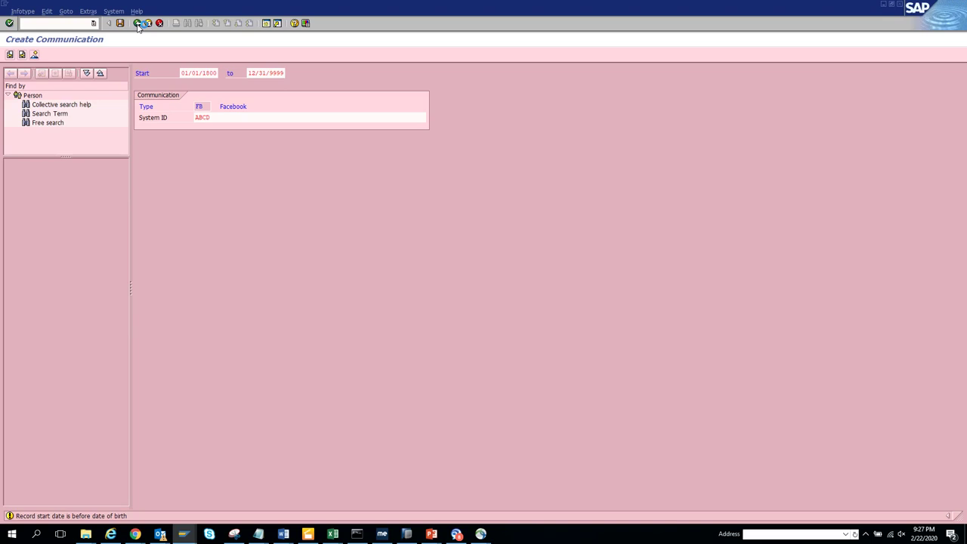
{"action": "left_click", "coordinate": [137, 23]}
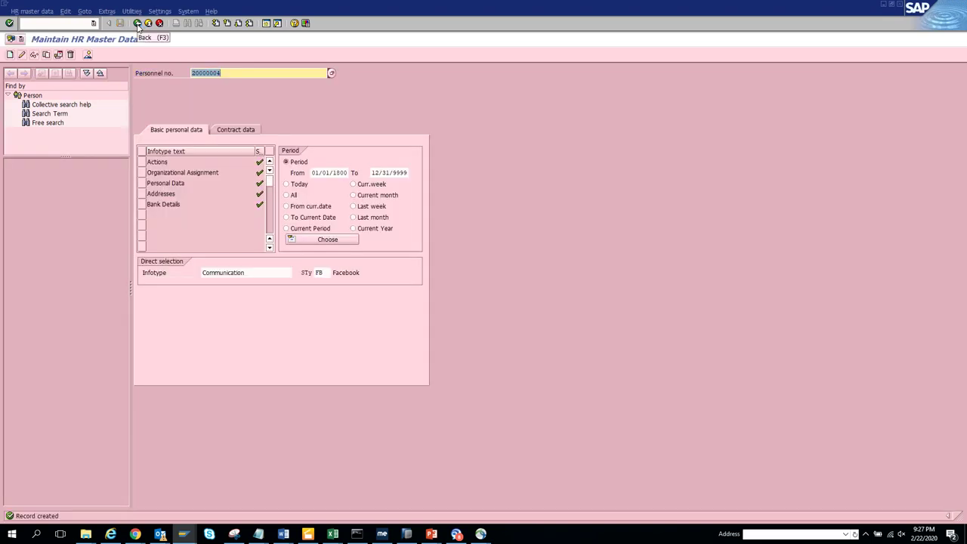
- Choose subtype TWIT Twitter and save a new Communication record for it with System ID ABCD, accepting the start date 01/01/1800
{"action": "left_click", "coordinate": [334, 273]}
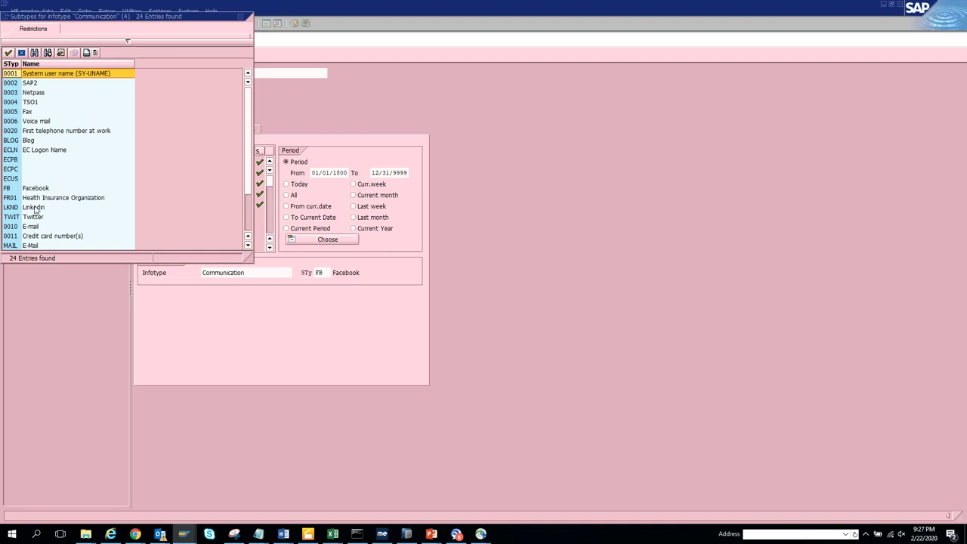
{"action": "double_click", "coordinate": [36, 217]}
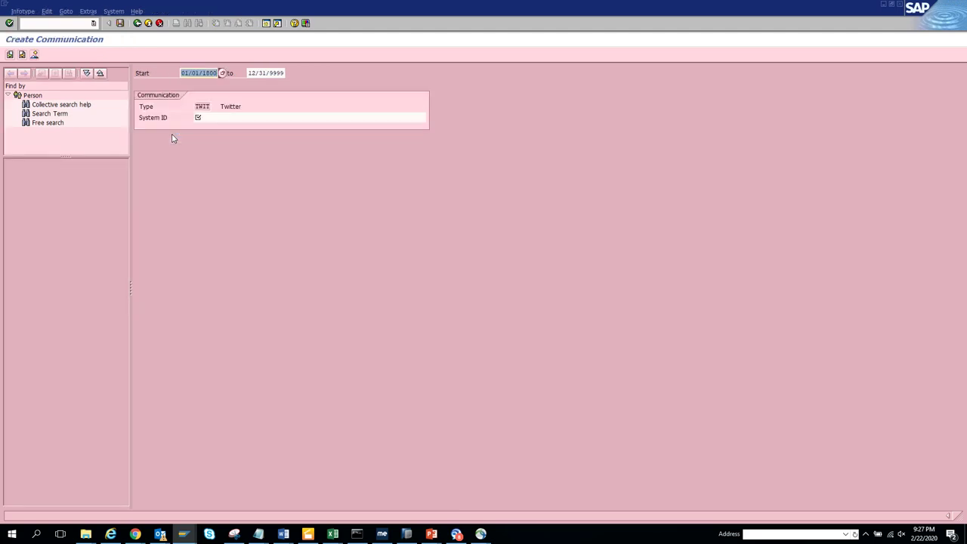
{"action": "left_click", "coordinate": [215, 115]}
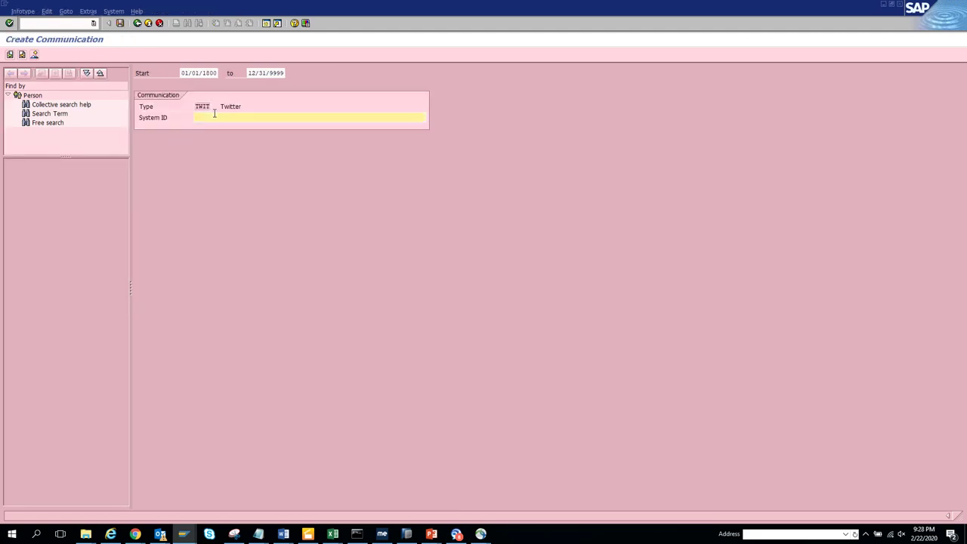
{"action": "left_click", "coordinate": [120, 23]}
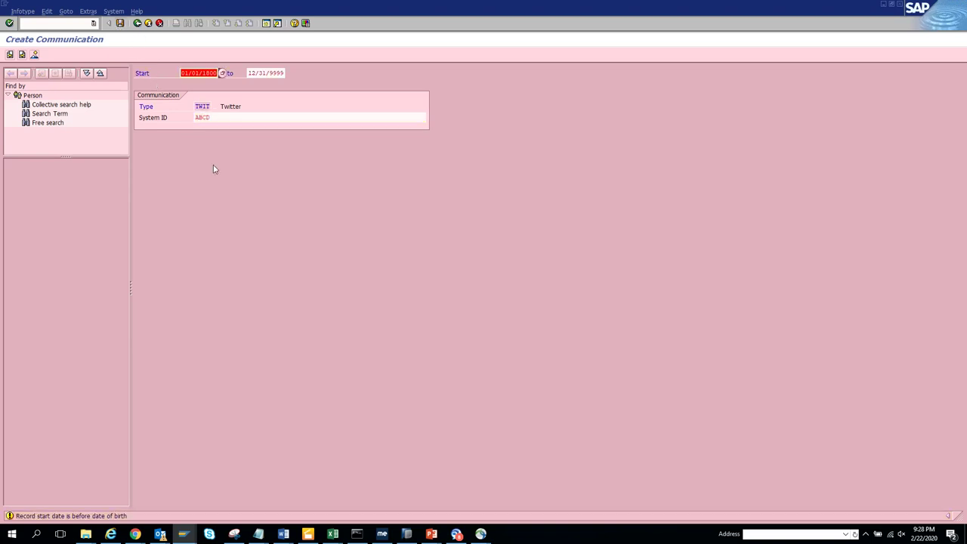
{"action": "key", "text": "Return"}
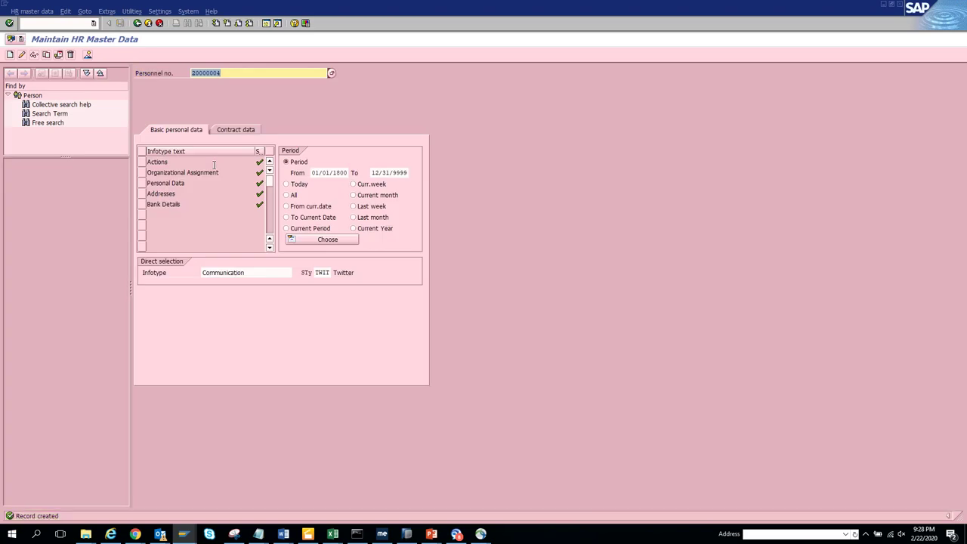
- Refresh the PA0105 entries in the Data Browser session to check the stored subtype records, and return to Maintain HR Master Data
{"action": "key", "text": "alt+Tab"}
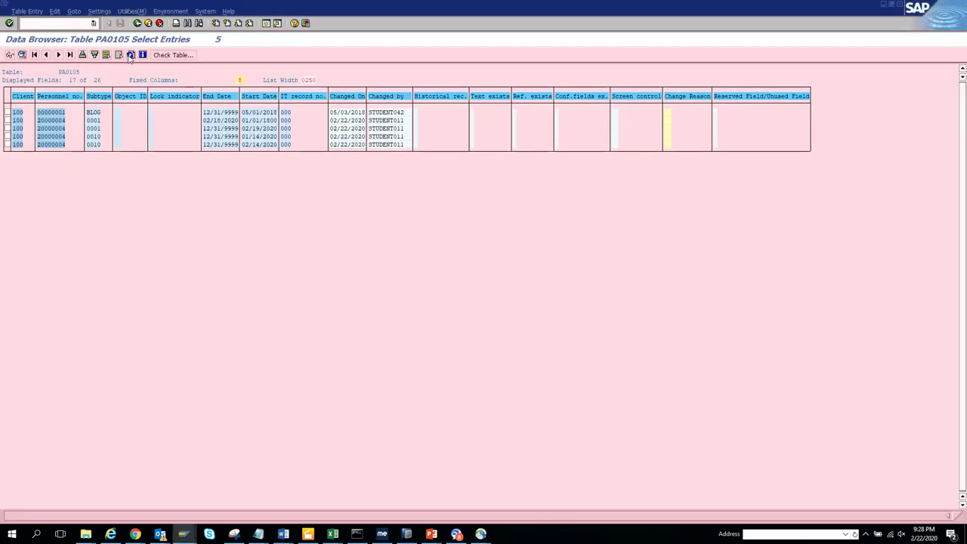
{"action": "left_click", "coordinate": [130, 55]}
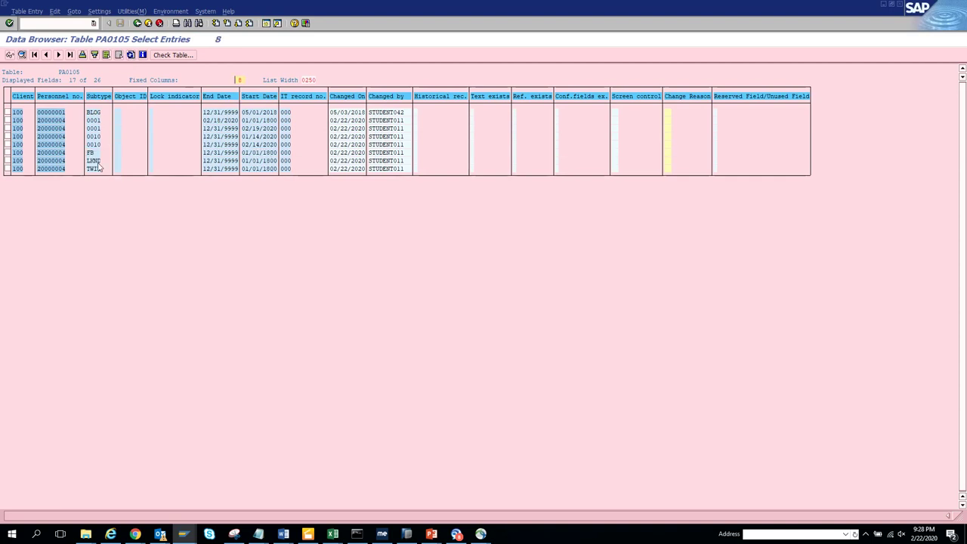
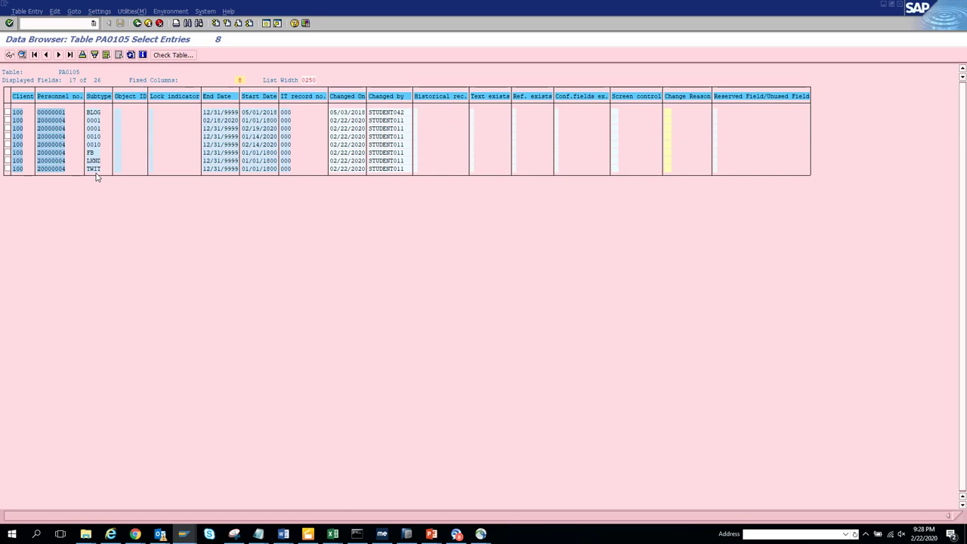
{"action": "key", "text": "alt+Tab"}
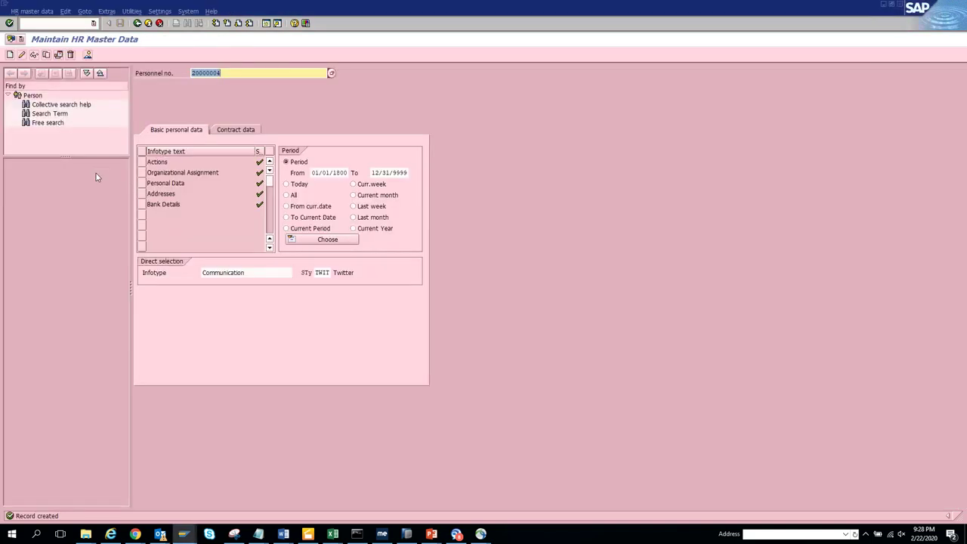
- Search the list of available infotypes for "travel" and step through the successive matching entries
{"action": "left_click", "coordinate": [276, 274]}
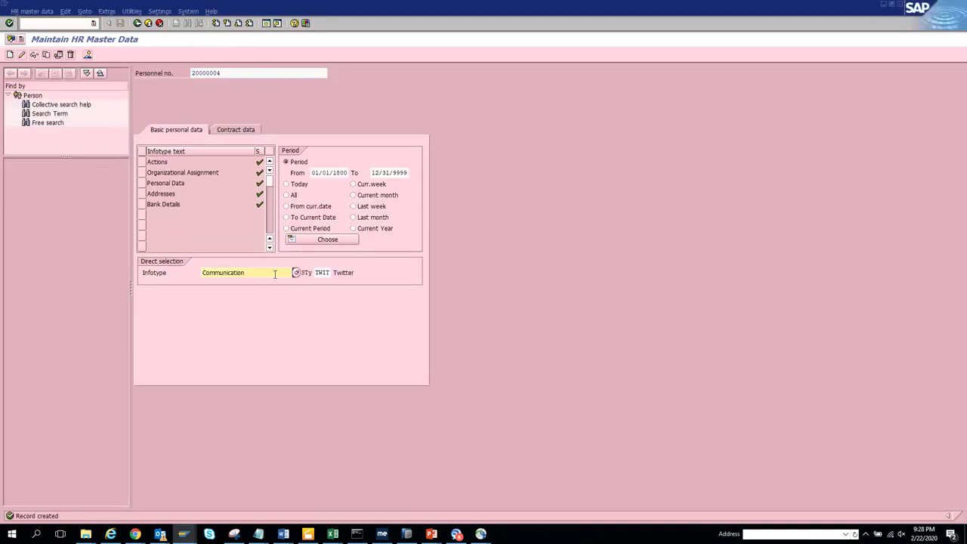
{"action": "left_click", "coordinate": [308, 239]}
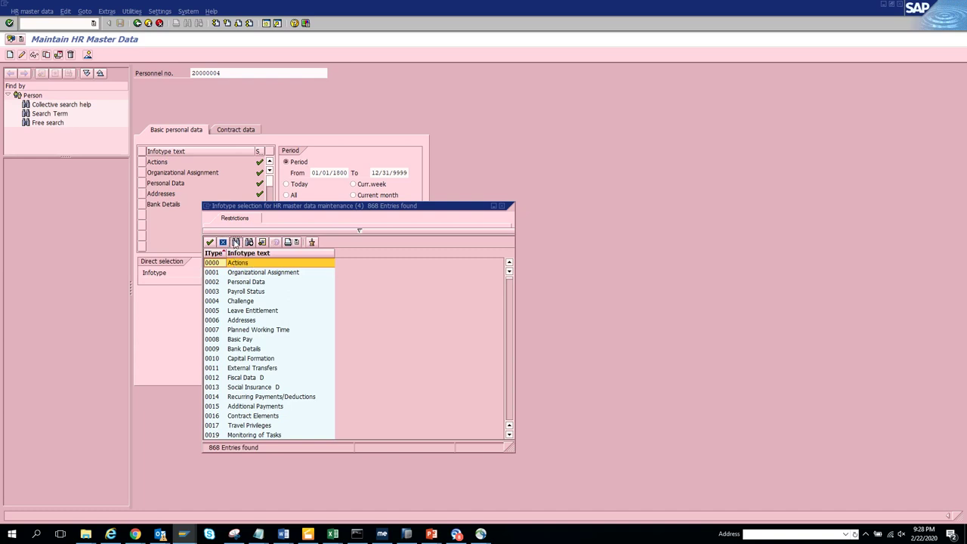
{"action": "left_click", "coordinate": [236, 242]}
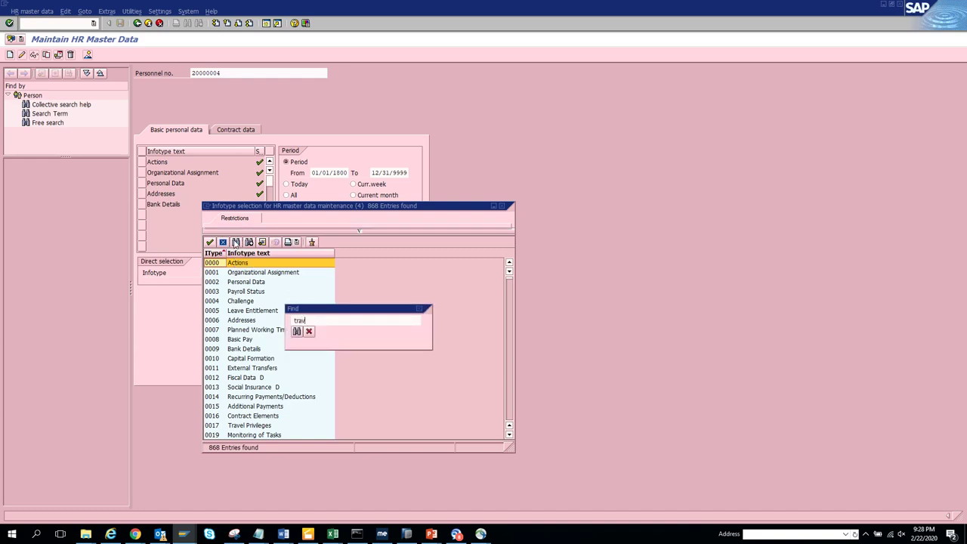
{"action": "type", "text": "travel"}
{"action": "key", "text": "Return"}
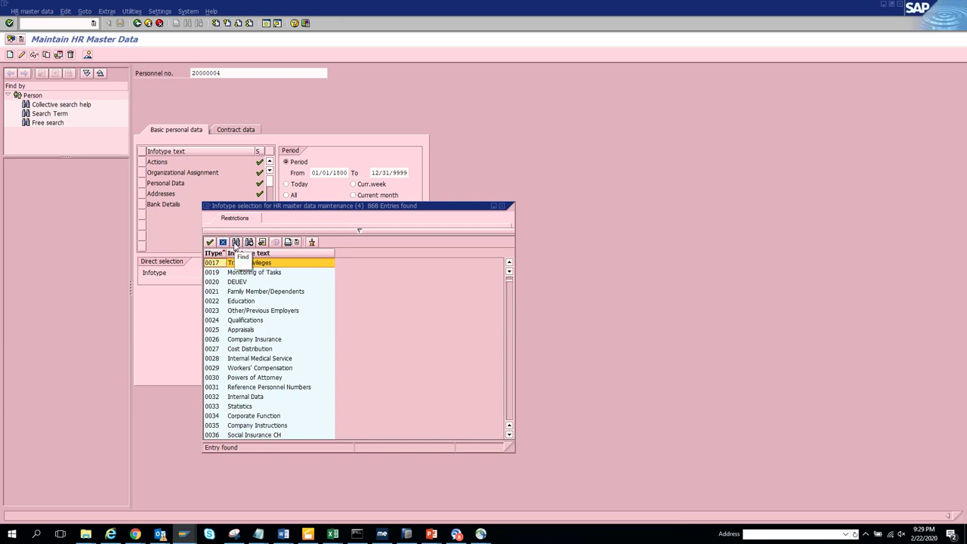
{"action": "left_click", "coordinate": [249, 242]}
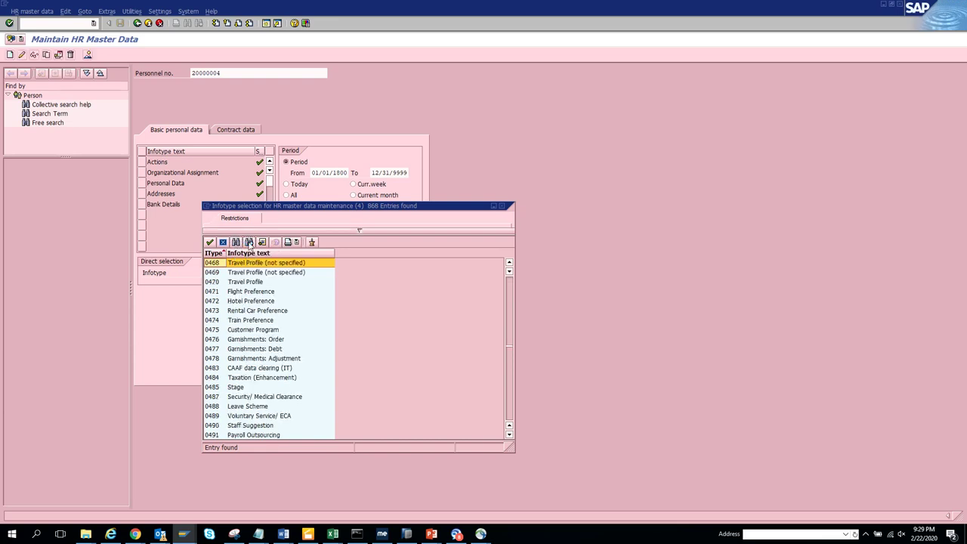
{"action": "left_click", "coordinate": [249, 242]}
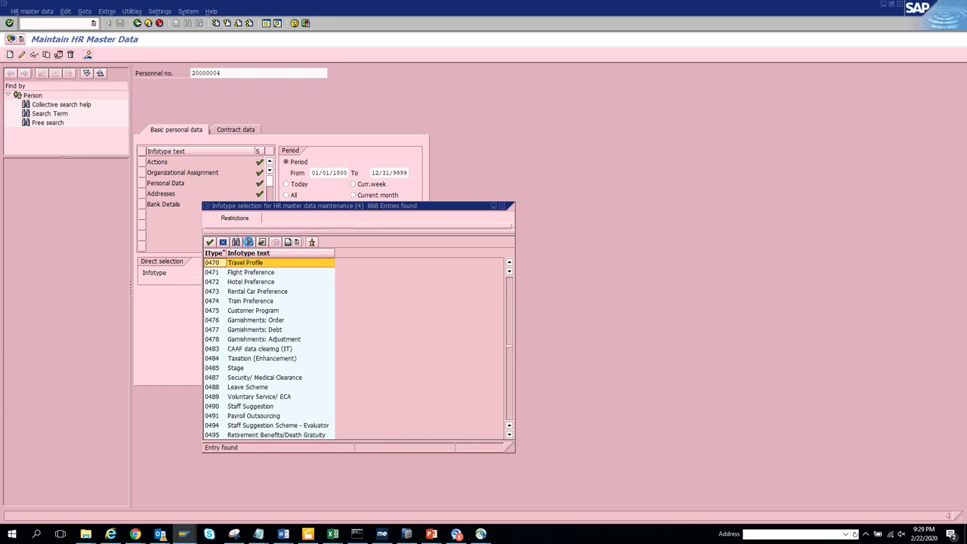
{"action": "left_click", "coordinate": [249, 242]}
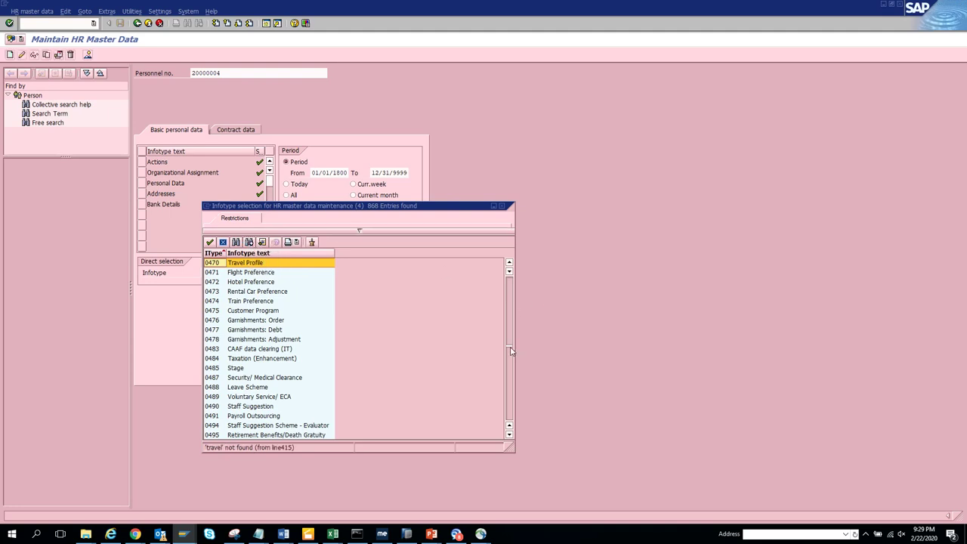
- Find infotype 0017 Travel Privileges again from the start of the list, choose it, and try to create a record for it
{"action": "left_click_drag", "start_coordinate": [511, 351], "coordinate": [520, 255]}
{"action": "left_click", "coordinate": [236, 242]}
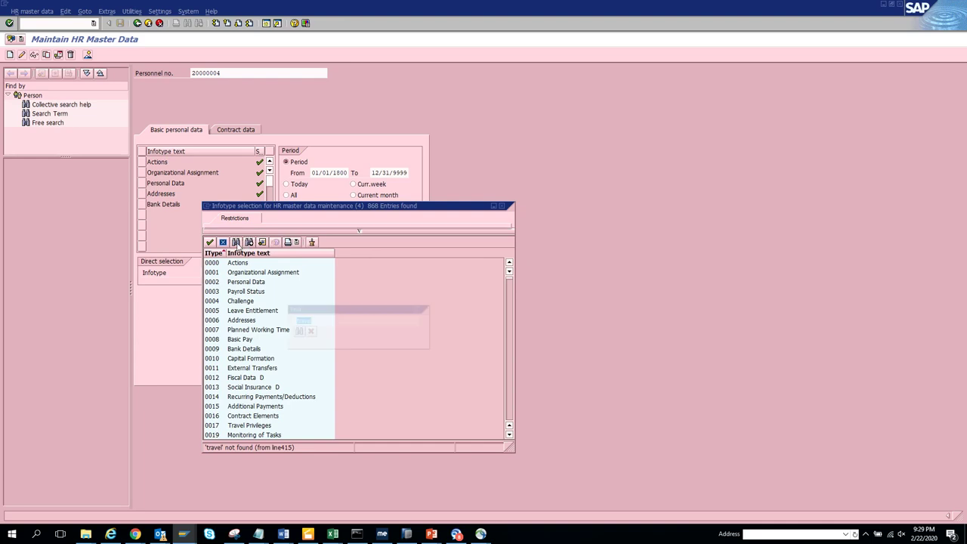
{"action": "key", "text": "Return"}
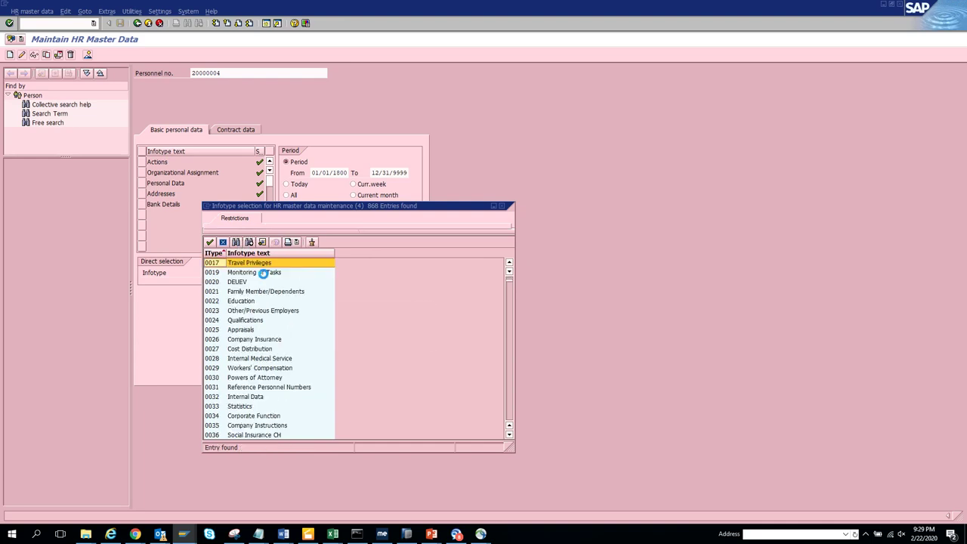
{"action": "double_click", "coordinate": [252, 266]}
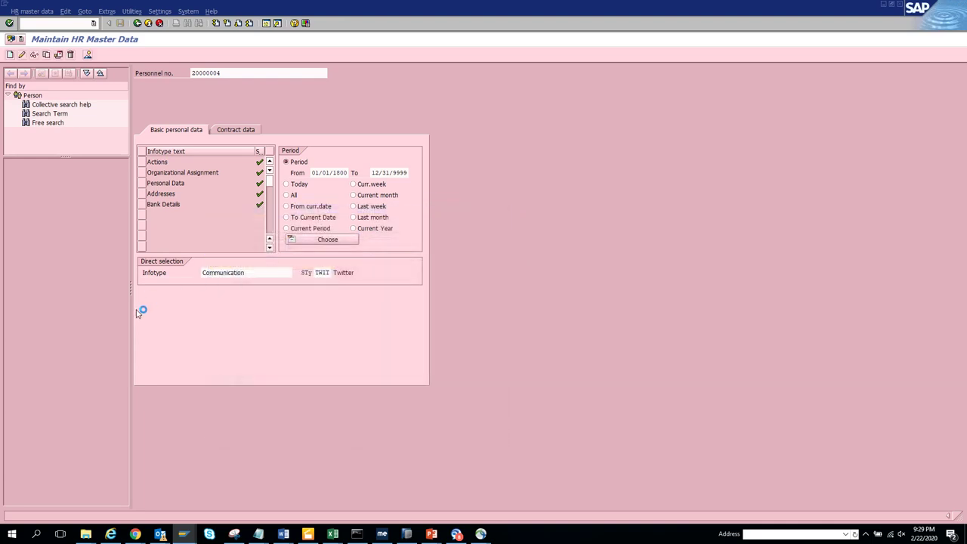
{"action": "left_click", "coordinate": [10, 55]}
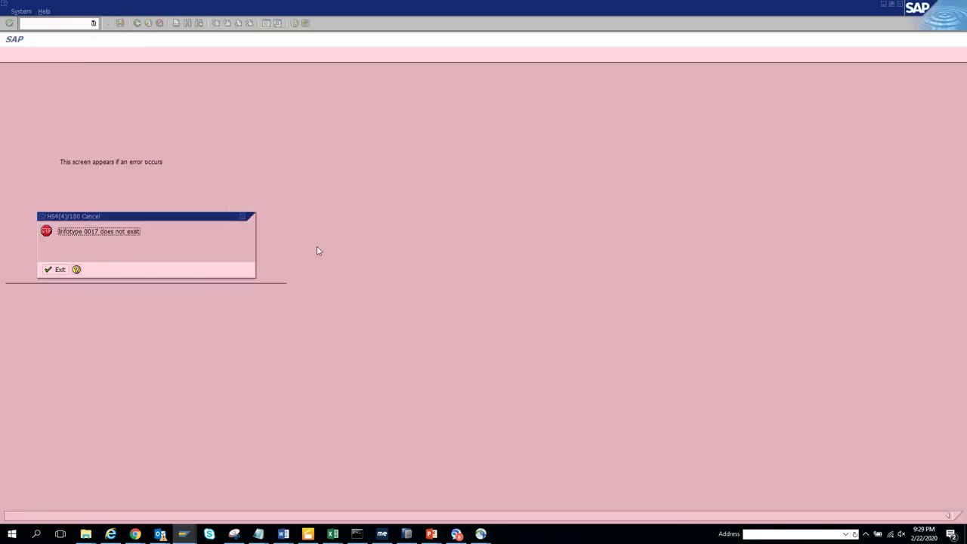
- Dismiss the error, open transaction PA30 and try to create infotype 0017 for the preset personnel number
{"action": "left_click", "coordinate": [53, 269]}
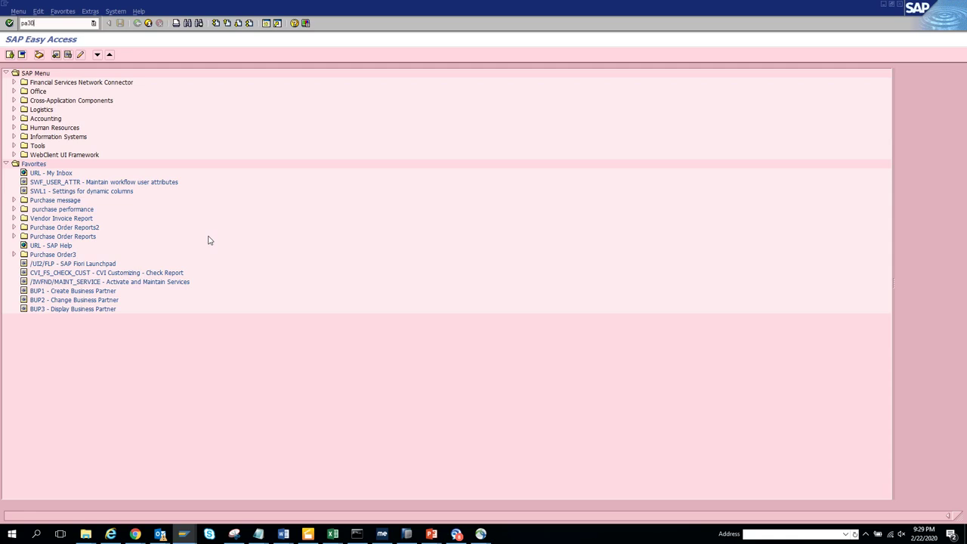
{"action": "key", "text": "Return"}
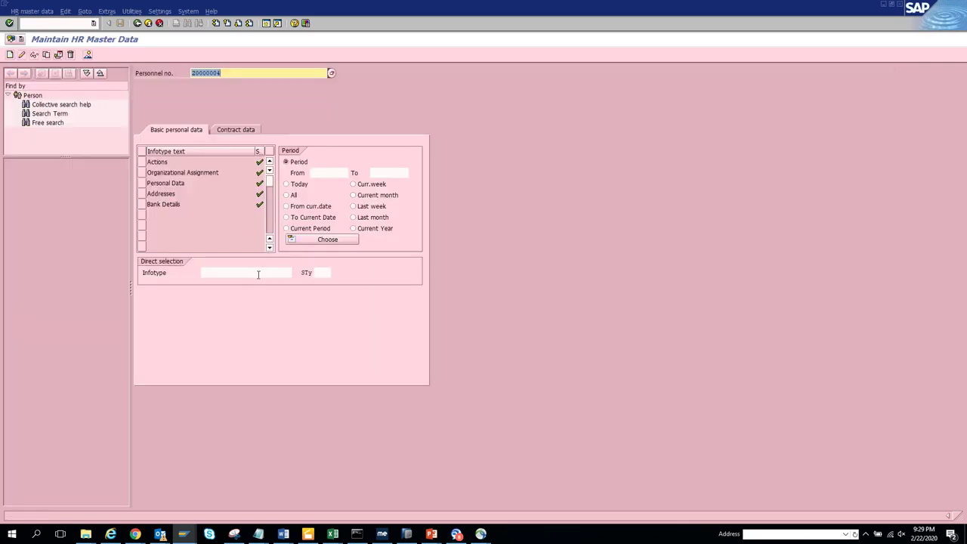
{"action": "left_click", "coordinate": [245, 274]}
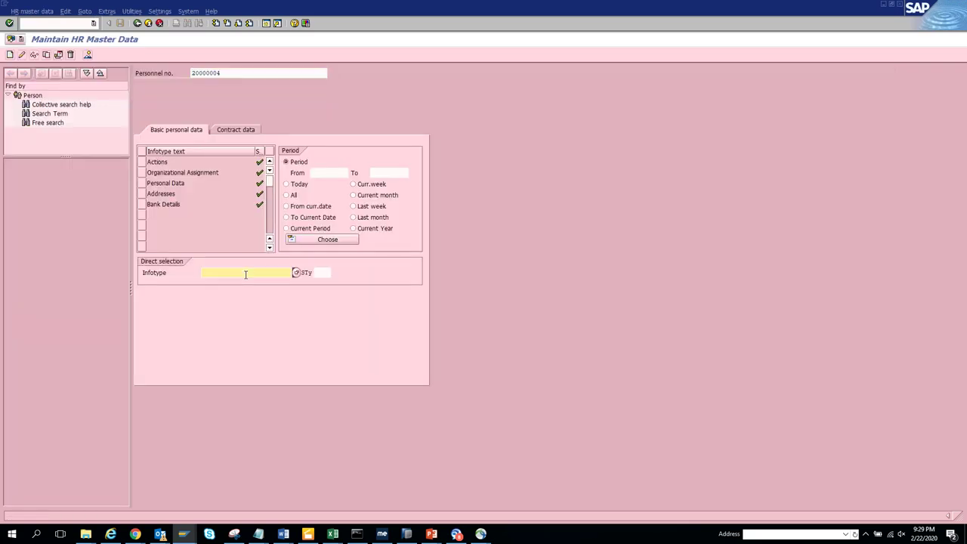
{"action": "left_click", "coordinate": [245, 282]}
{"action": "left_click", "coordinate": [10, 55]}
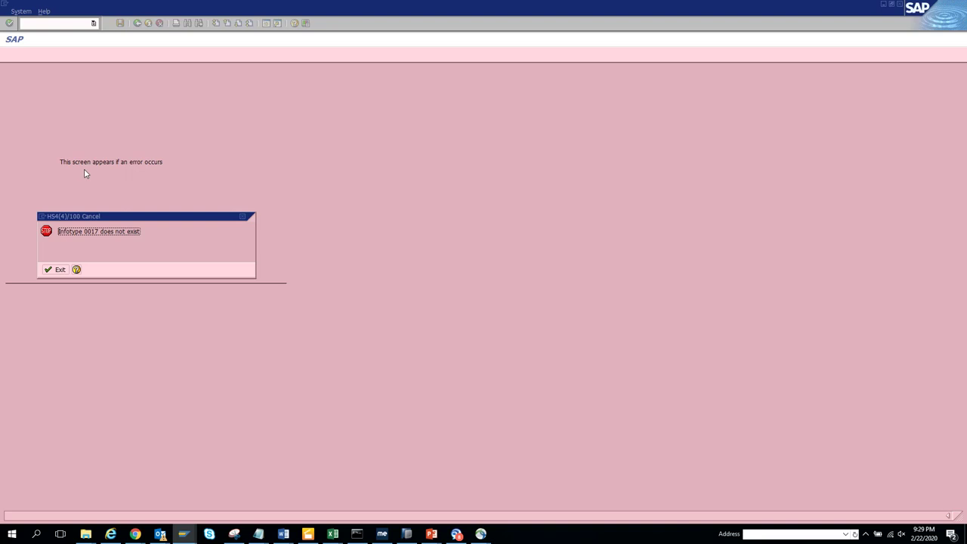
{"action": "key", "text": "Return"}
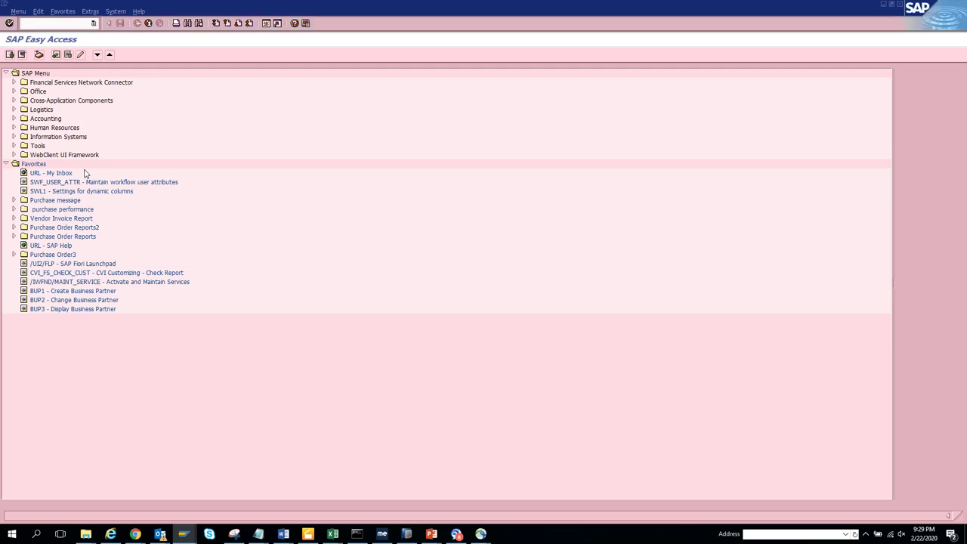
- Switch to the SAP session displaying table PA0000 and open transaction PA20 there
{"action": "key", "text": "alt+Tab"}
{"action": "key", "text": "alt+Tab"}
{"action": "key", "text": "alt+Tab"}
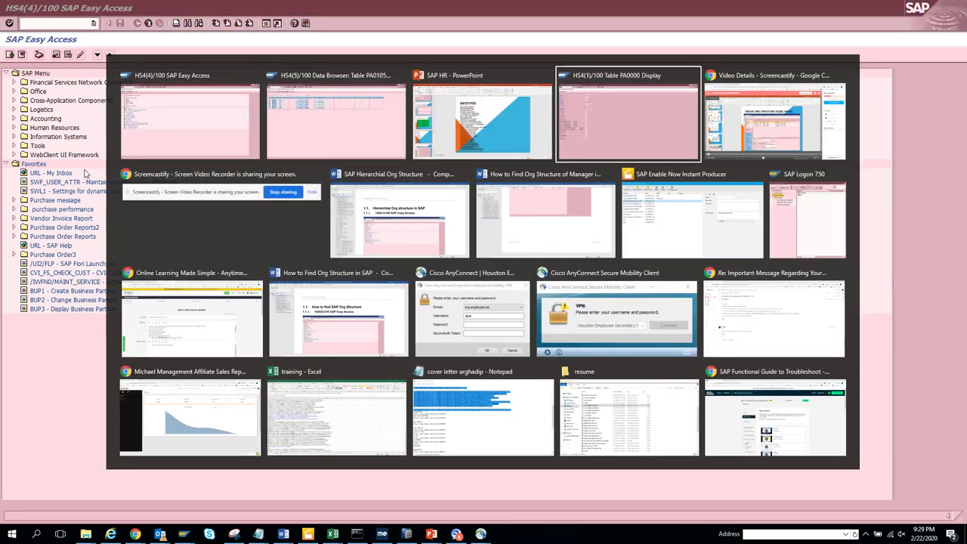
{"action": "left_click", "coordinate": [70, 23]}
{"action": "type", "text": "/npa2"}
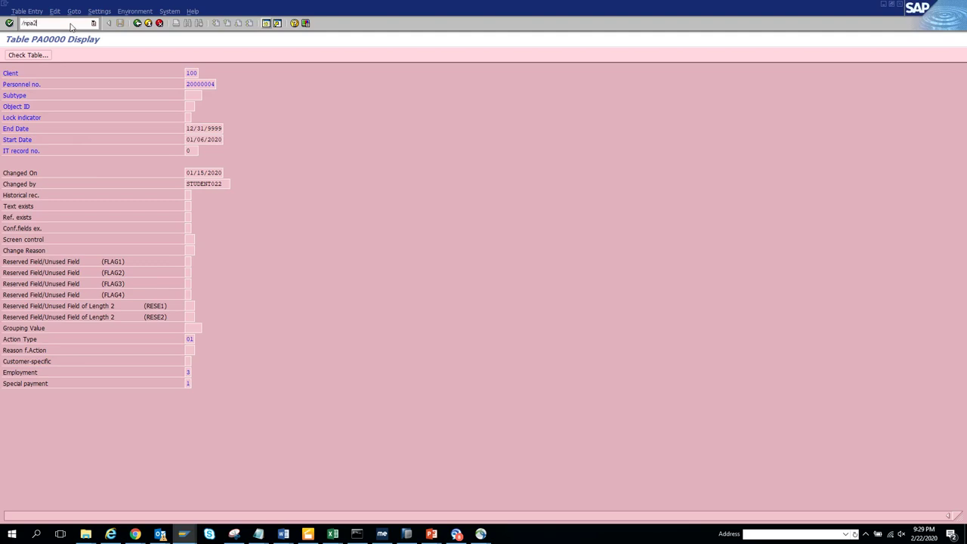
{"action": "type", "text": "0"}
{"action": "key", "text": "Return"}
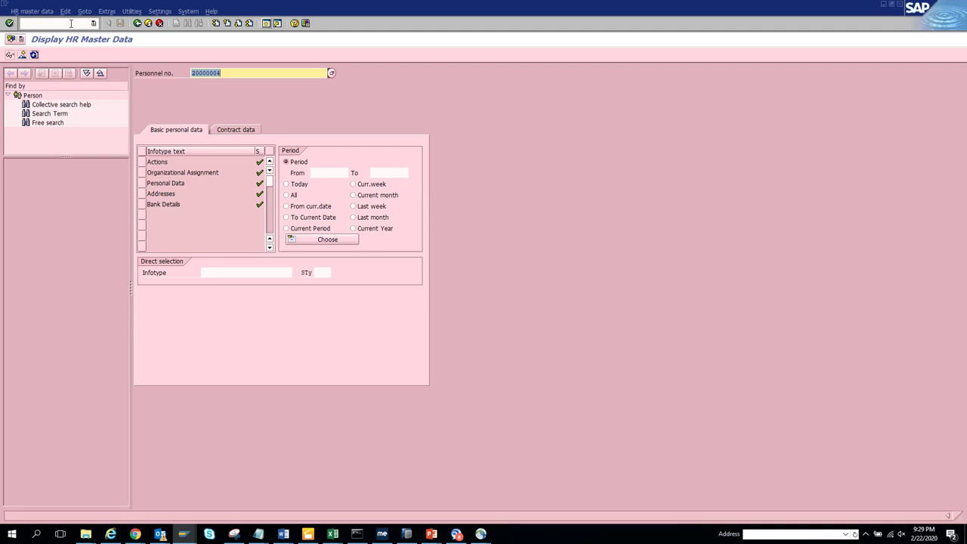
- Try to display infotype 0017 for the preset personnel number and exit the error screen
{"action": "left_click", "coordinate": [216, 272]}
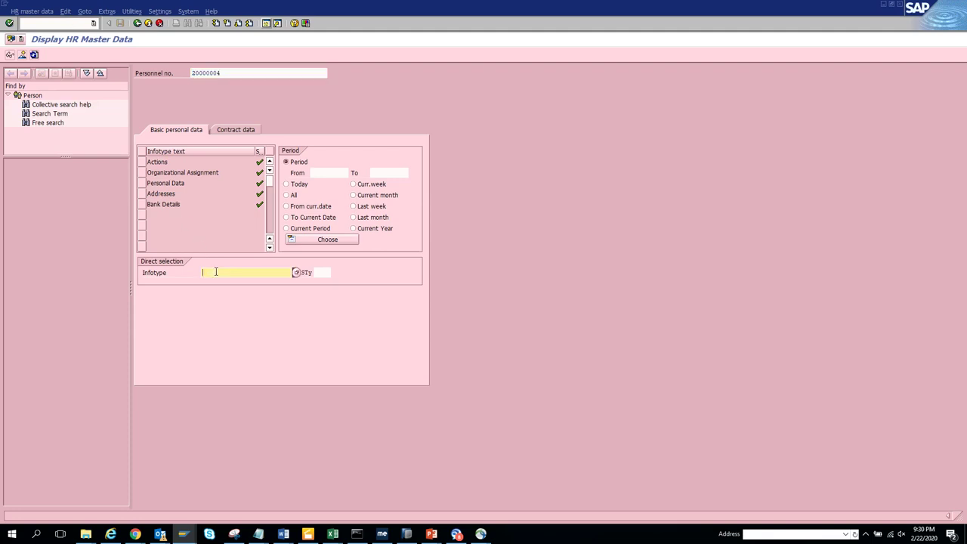
{"action": "type", "text": "0"}
{"action": "left_click", "coordinate": [226, 284]}
{"action": "key", "text": "Return"}
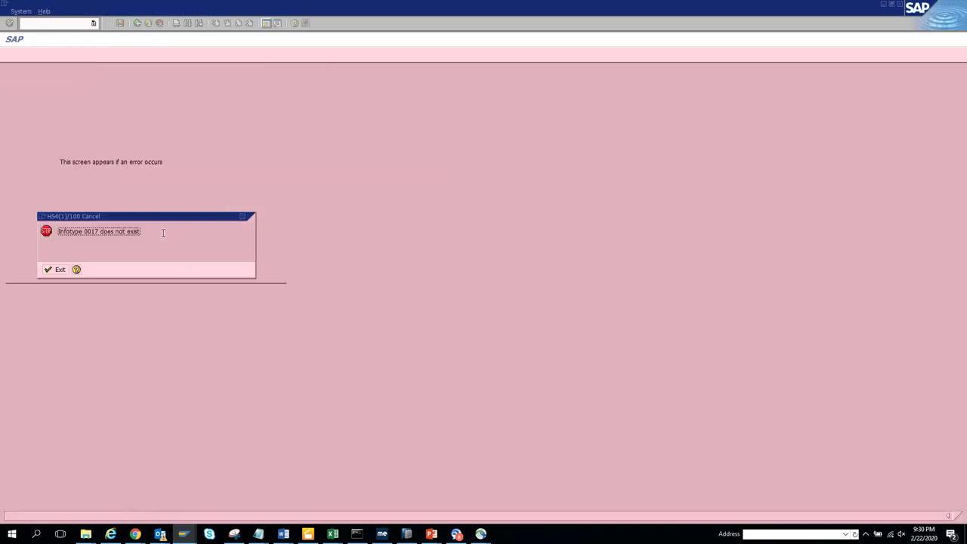
{"action": "key", "text": "Return"}
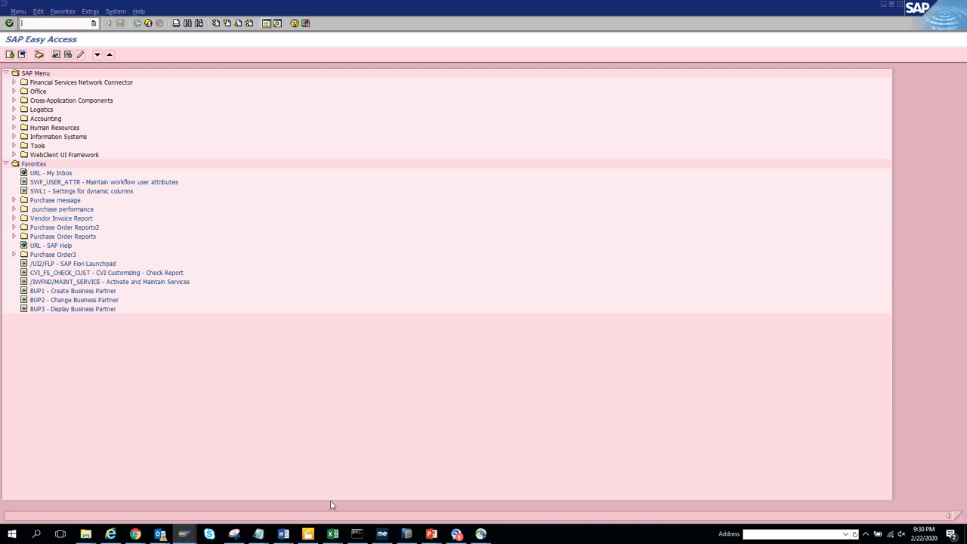
- Switch to the SAP HR presentation in PowerPoint and examine the Other Transaction Code slide
{"action": "mouse_move", "coordinate": [435, 534]}
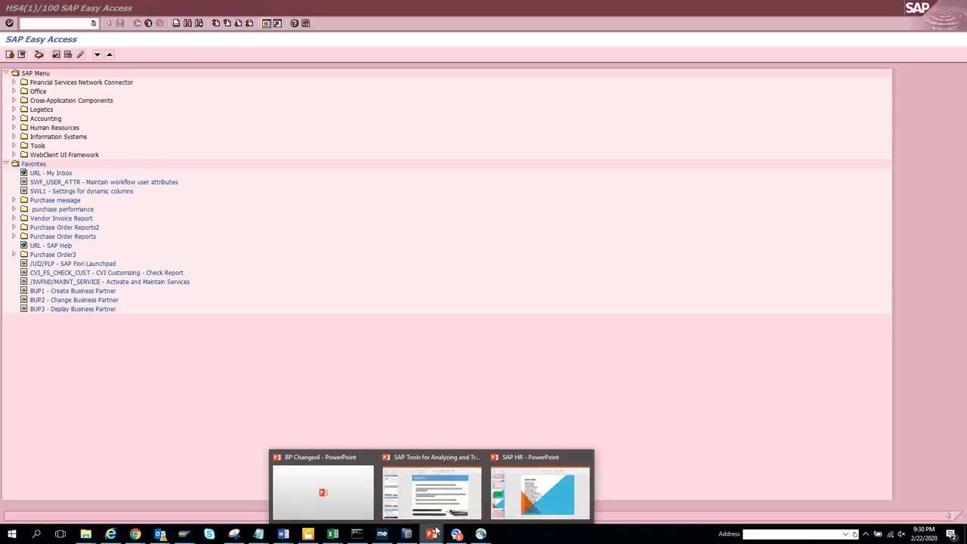
{"action": "left_click", "coordinate": [532, 482]}
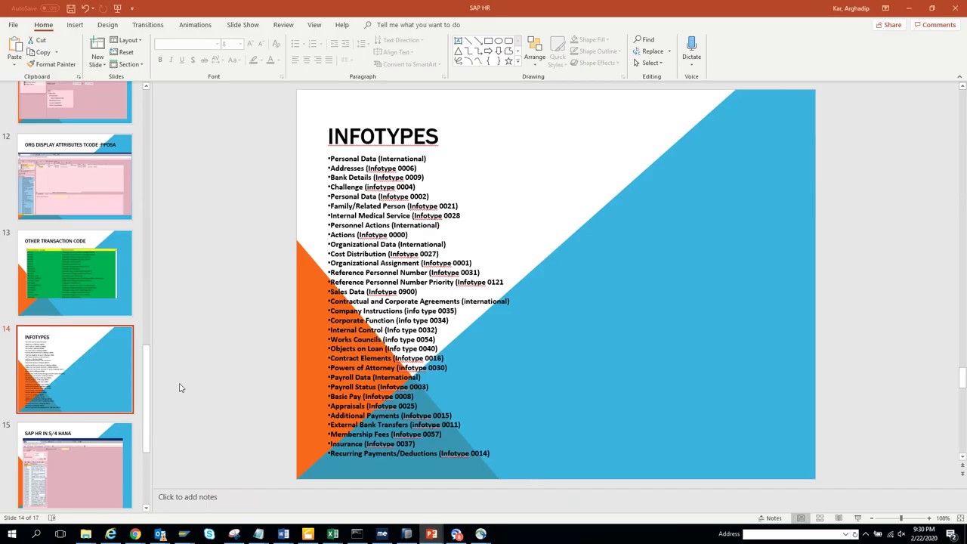
{"action": "left_click", "coordinate": [79, 284]}
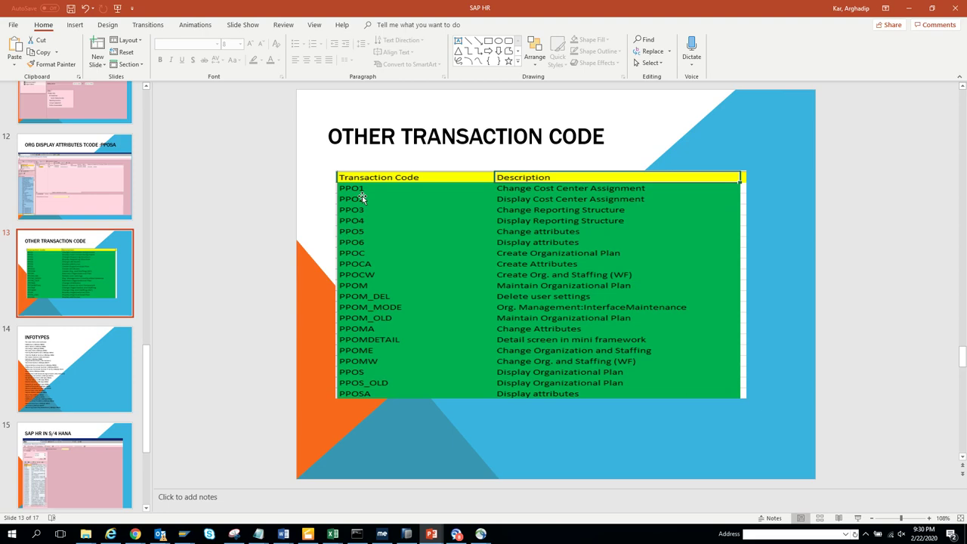
- Switch back to the SAP Easy Access session and open the Maintain object transaction
{"action": "key", "text": "alt+Tab"}
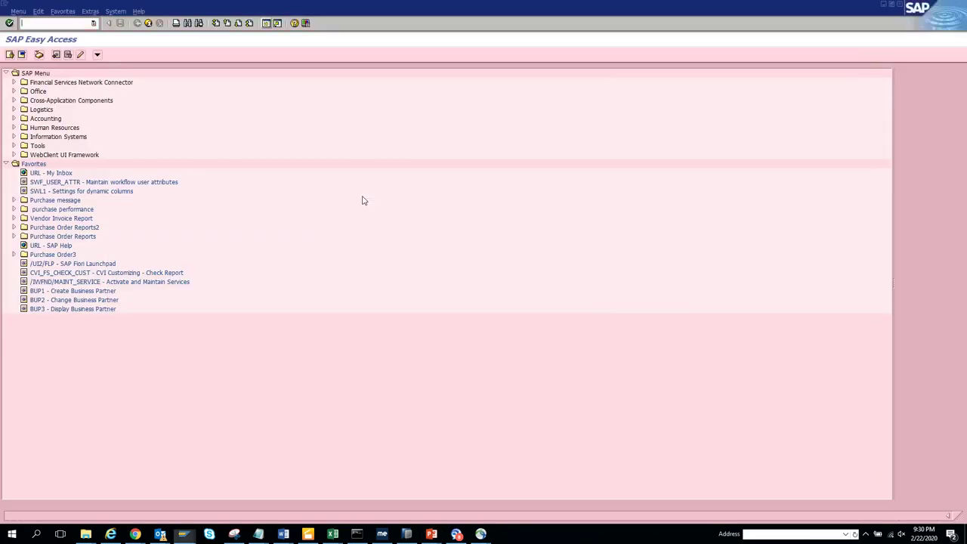
{"action": "type", "text": "pa30"}
{"action": "key", "text": "Return"}
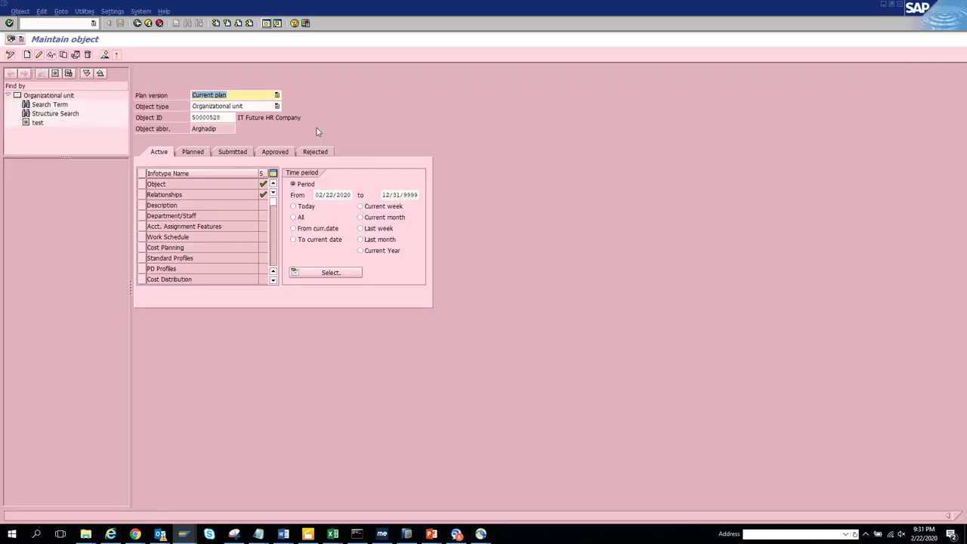
- Look through the available object types and set the object type to Position
{"action": "left_click", "coordinate": [276, 107]}
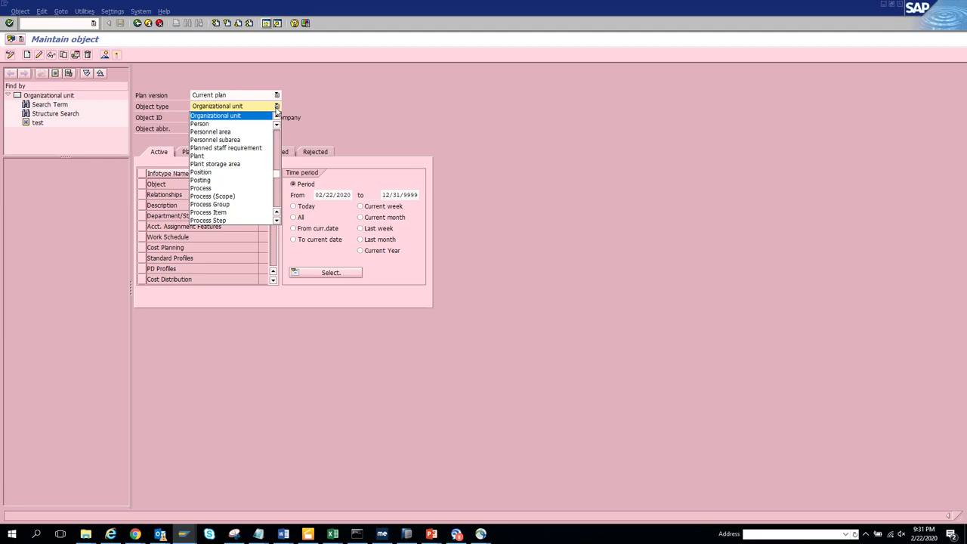
{"action": "left_click", "coordinate": [250, 118]}
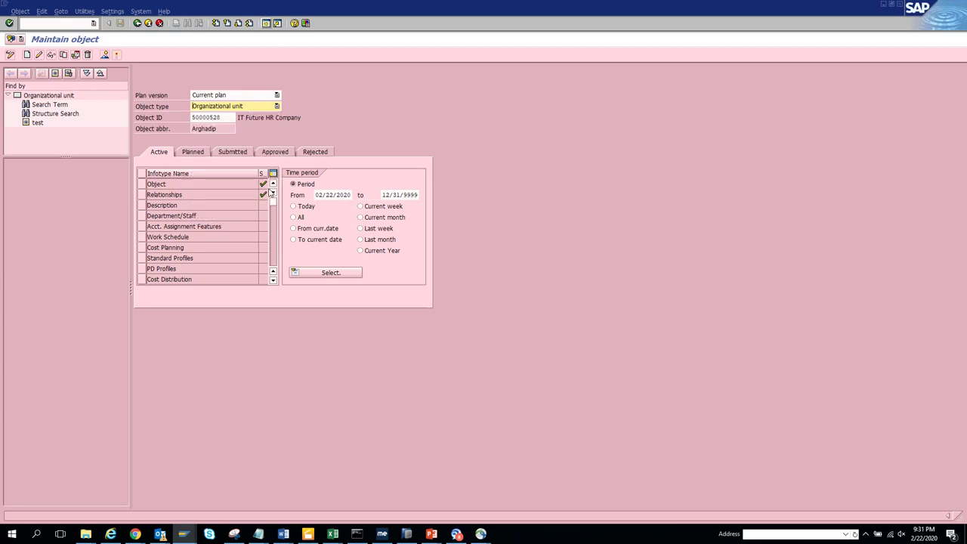
{"action": "left_click", "coordinate": [277, 107]}
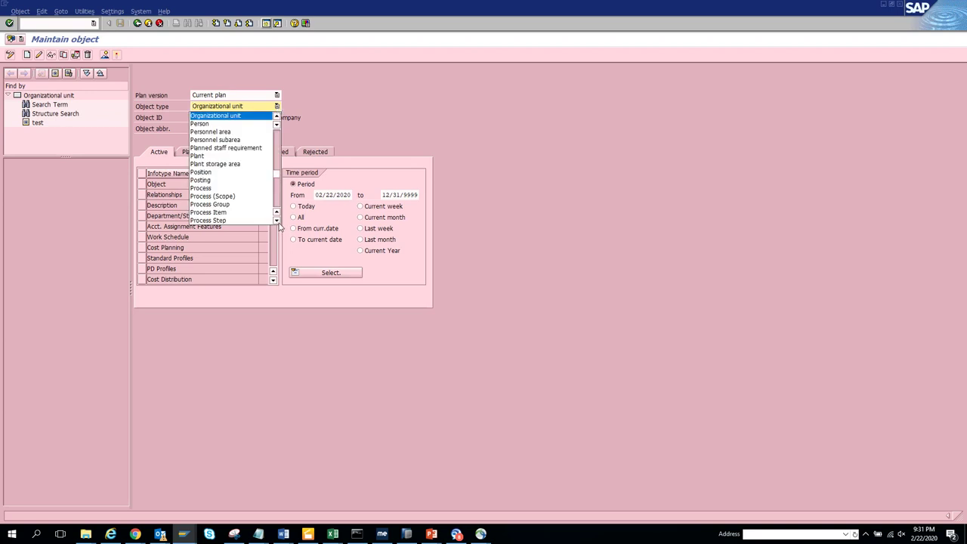
{"action": "left_click", "coordinate": [212, 172]}
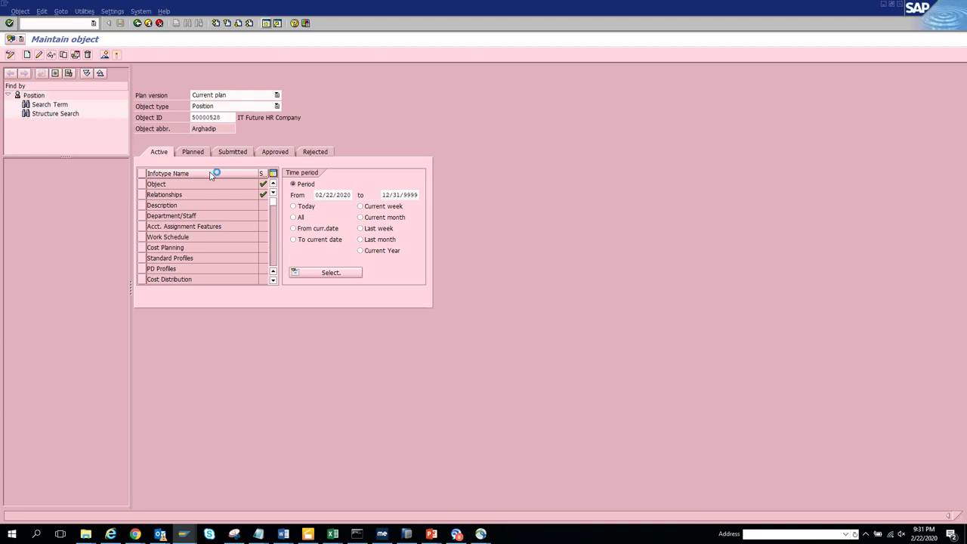
- Browse the full range of object types and change the object type to Plant
{"action": "left_click", "coordinate": [276, 106]}
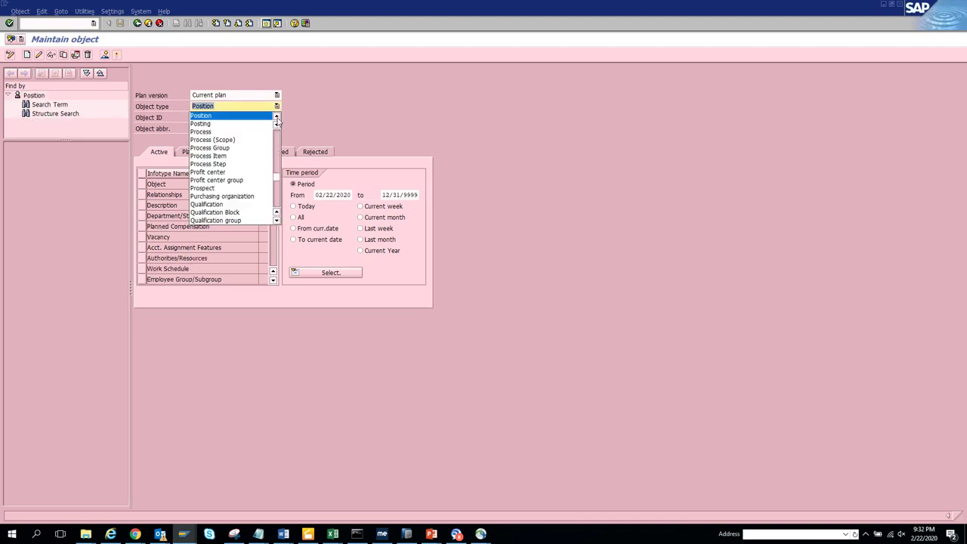
{"action": "left_click", "coordinate": [276, 118]}
{"action": "left_click_drag", "start_coordinate": [276, 119], "coordinate": [276, 119]}
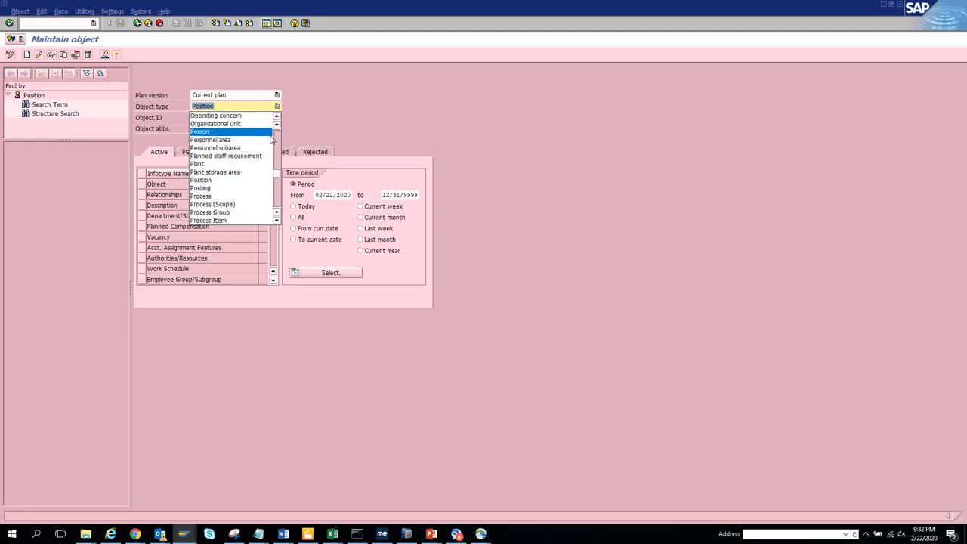
{"action": "left_click_drag", "start_coordinate": [279, 174], "coordinate": [278, 126]}
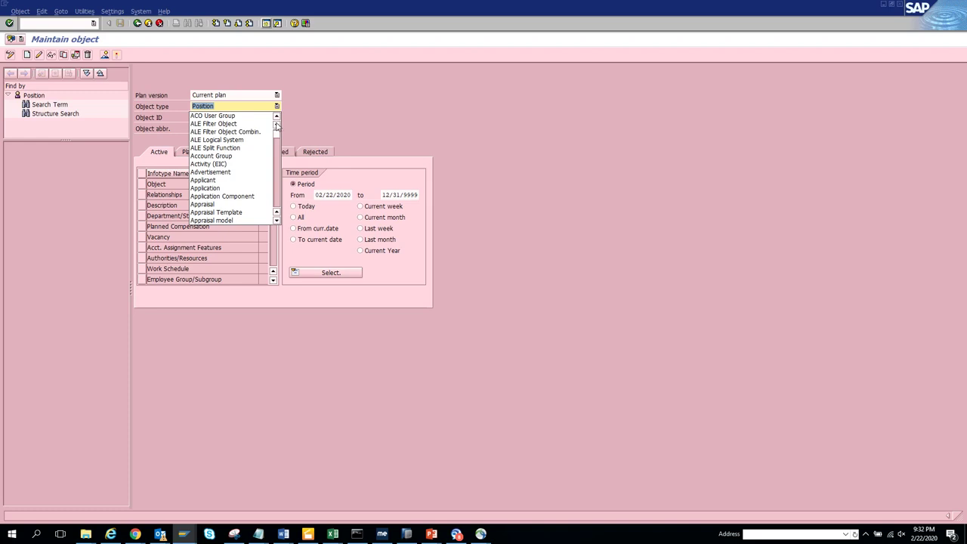
{"action": "left_click_drag", "start_coordinate": [277, 126], "coordinate": [287, 179]}
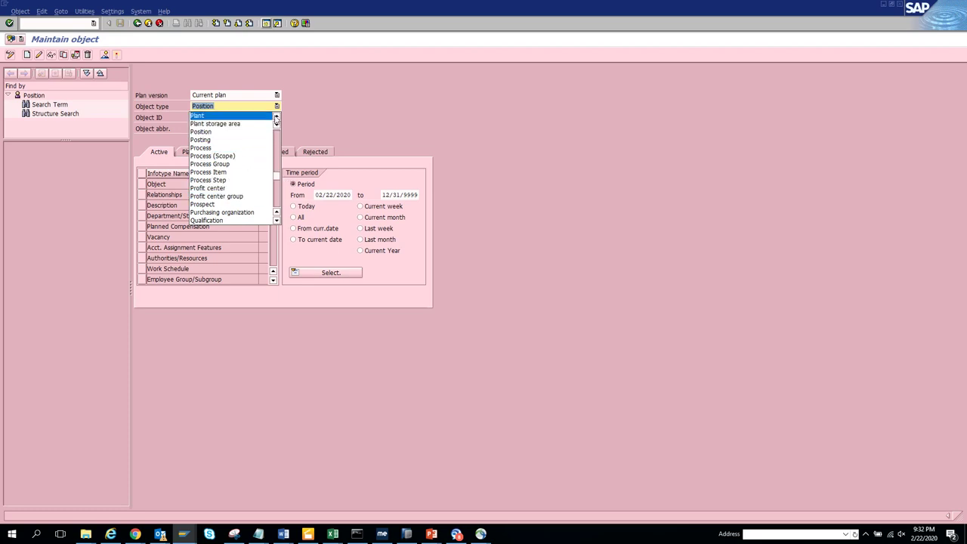
{"action": "left_click", "coordinate": [259, 121]}
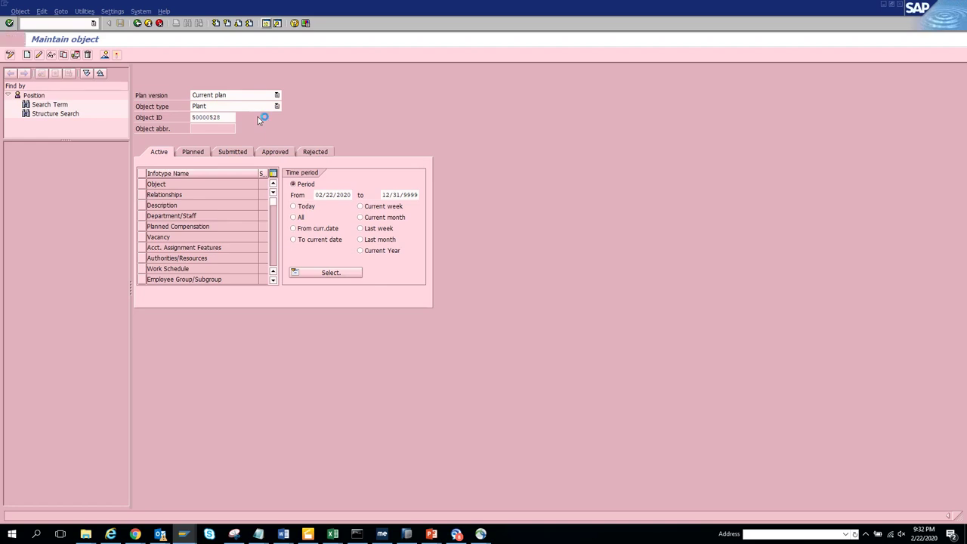
{"action": "key", "text": "Return"}
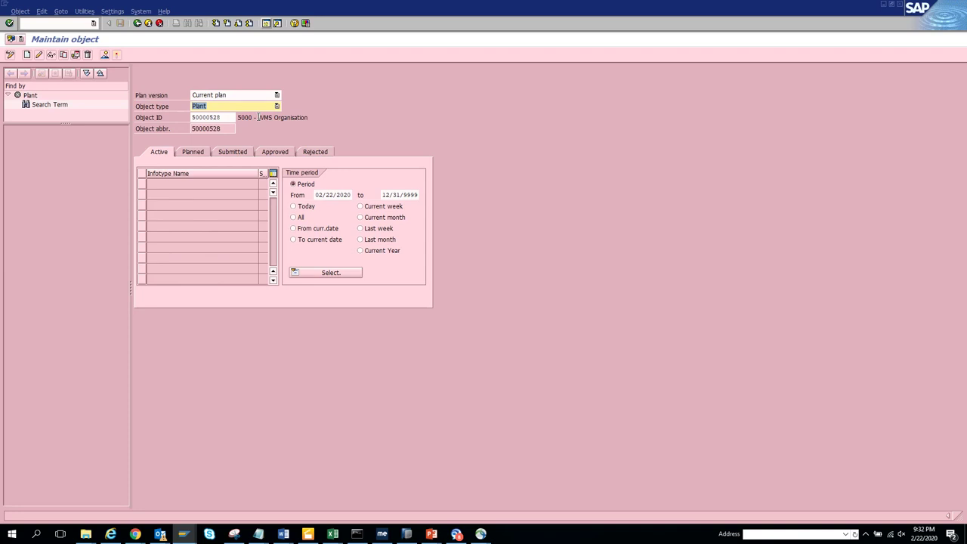
- Enter TEST as the plant's object ID and try to create the object
{"action": "double_click", "coordinate": [229, 117]}
{"action": "type", "text": "TEST"}
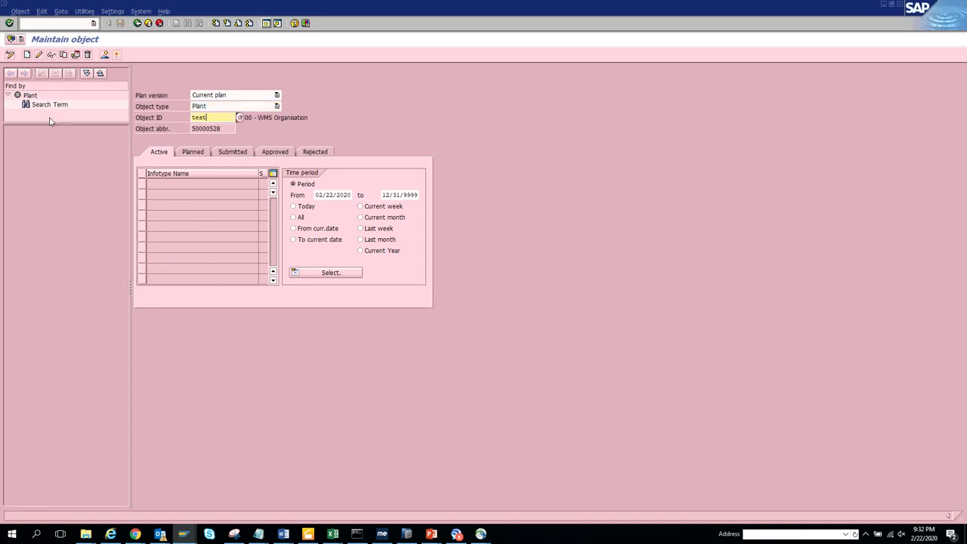
{"action": "key", "text": "Return"}
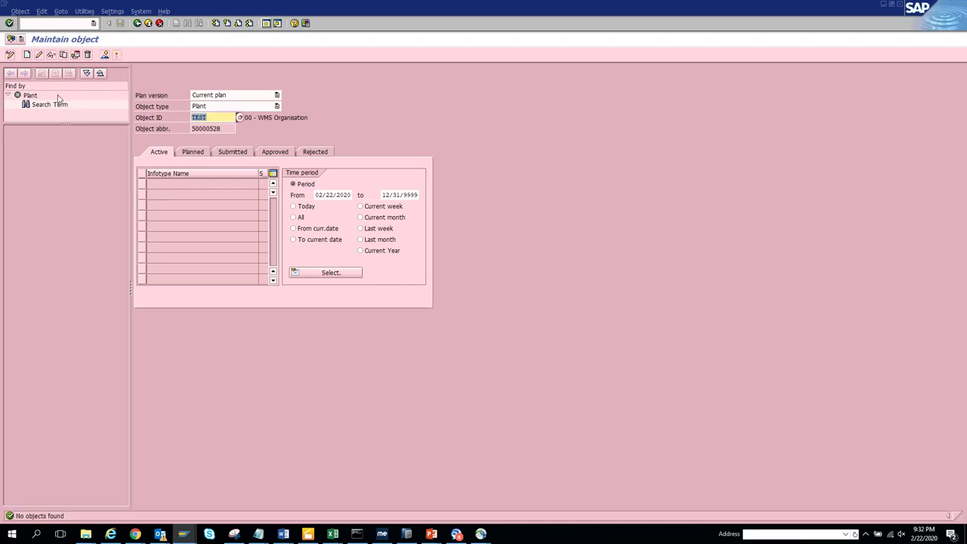
{"action": "left_click", "coordinate": [26, 58]}
- Clear the object ID and start creating a new plant entry
{"action": "key", "text": "BackSpace"}
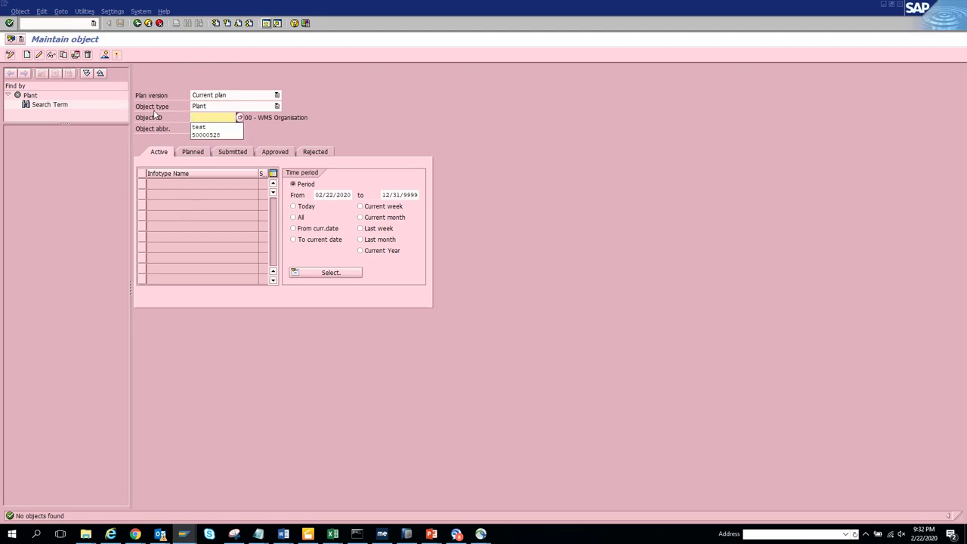
{"action": "key", "text": "Down"}
{"action": "key", "text": "Down"}
{"action": "key", "text": "Return"}
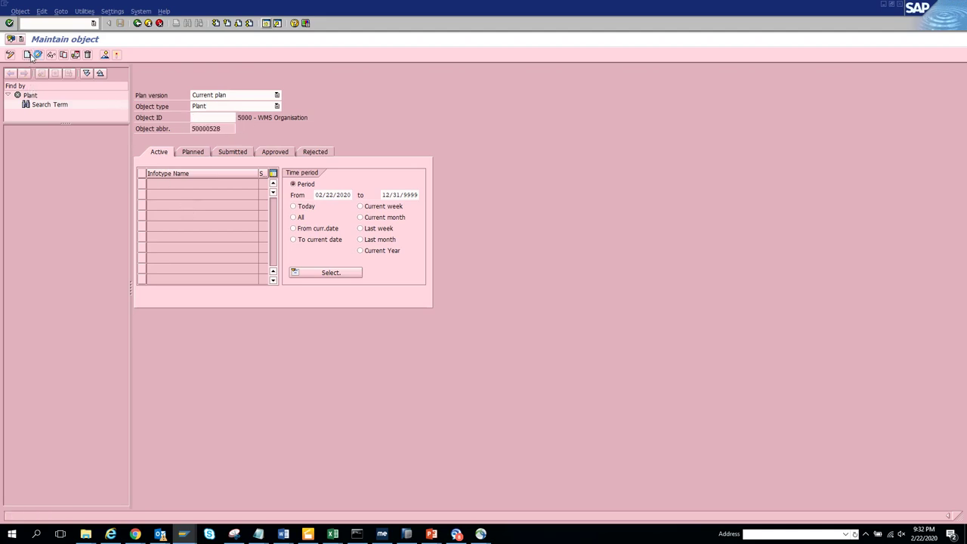
{"action": "left_click", "coordinate": [32, 57]}
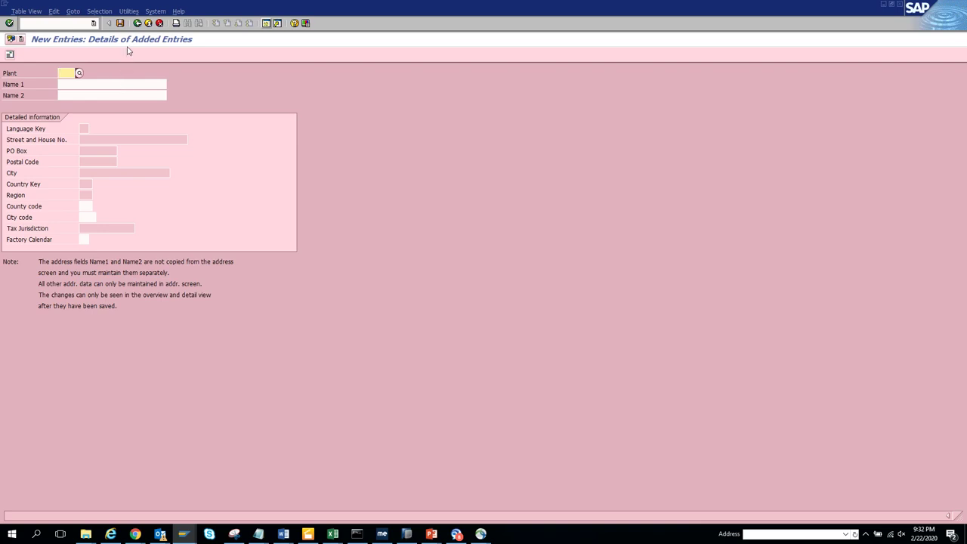
- Leave the blank new plant entry and cancel the customizing request prompt
{"action": "left_click", "coordinate": [139, 23]}
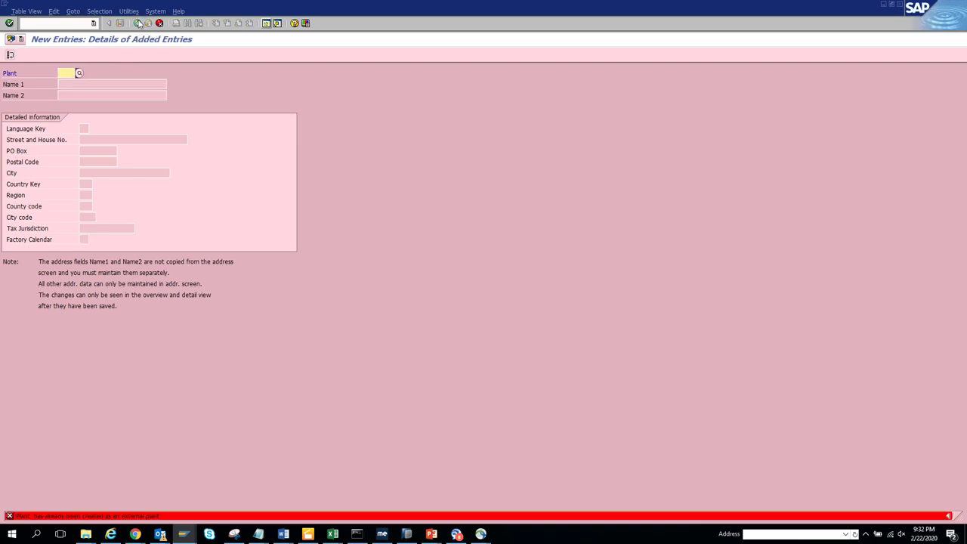
{"action": "left_click", "coordinate": [159, 24]}
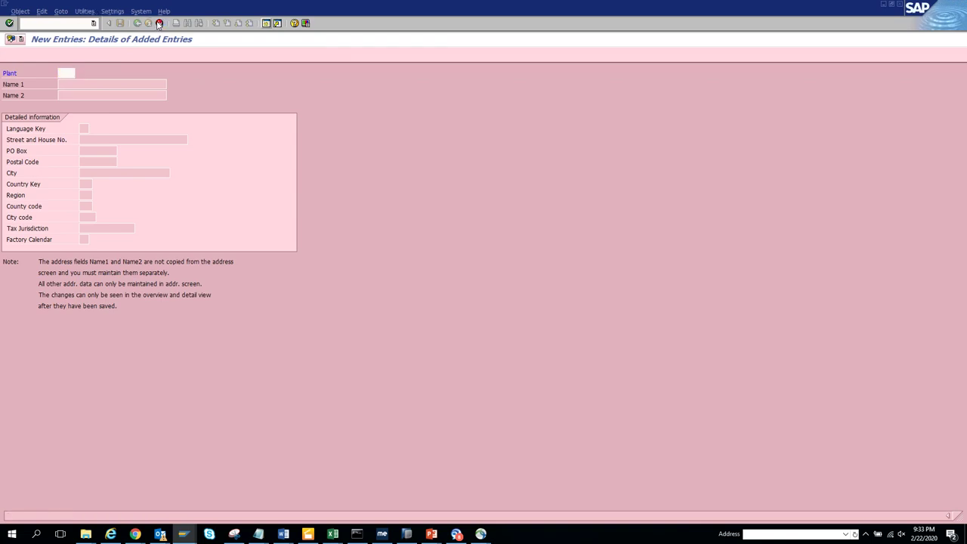
{"action": "left_click", "coordinate": [130, 175]}
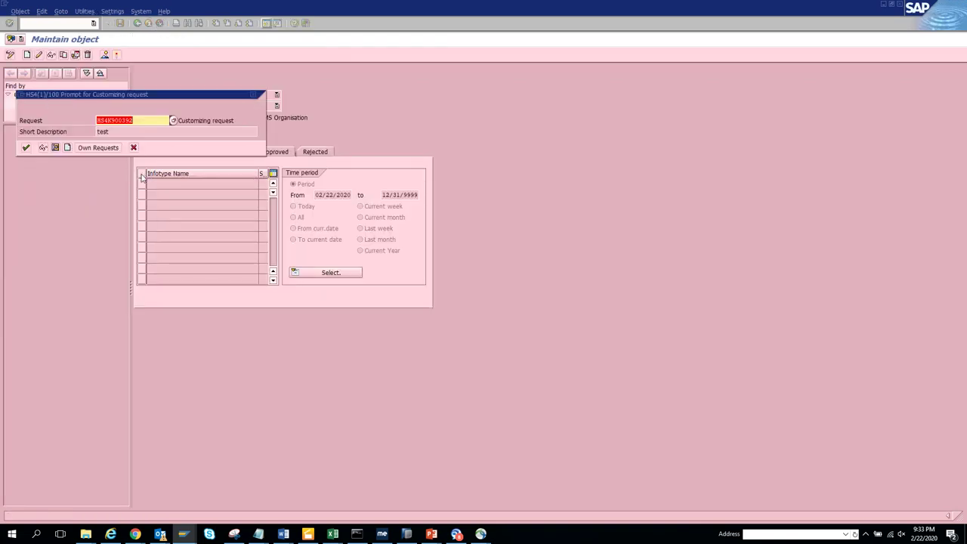
{"action": "left_click", "coordinate": [134, 147]}
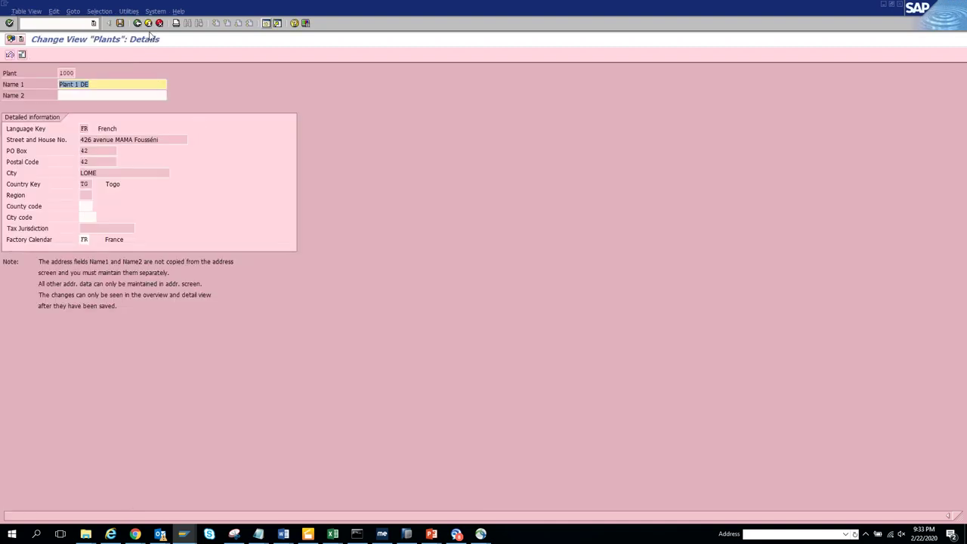
- Leave the details of plant 1000 and exit maintenance without saving the changes
{"action": "left_click", "coordinate": [149, 23]}
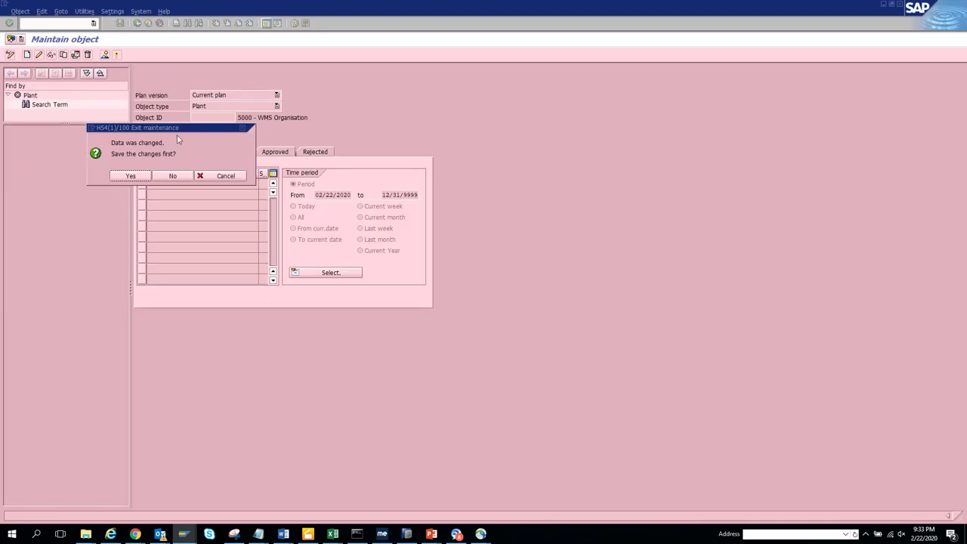
{"action": "left_click", "coordinate": [172, 179]}
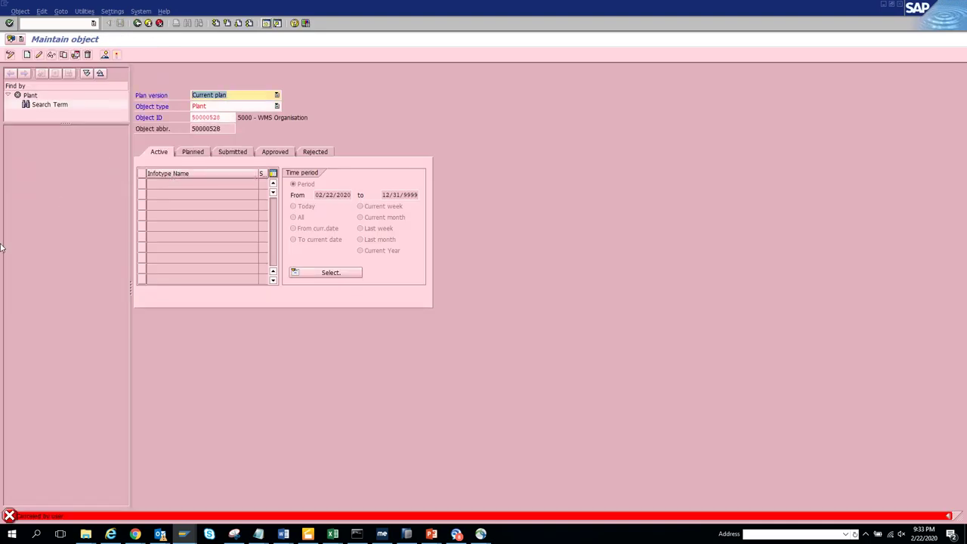
{"action": "left_click", "coordinate": [55, 22]}
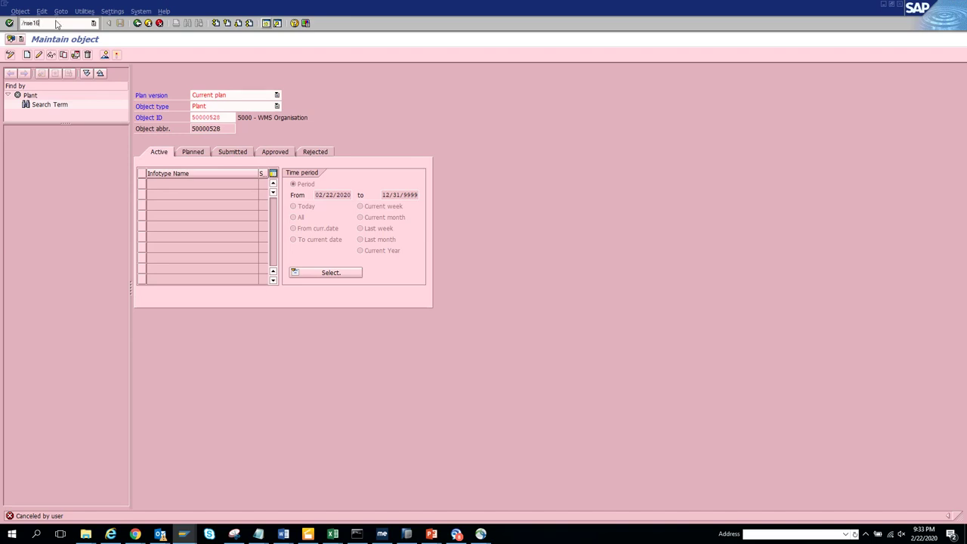
{"action": "key", "text": "Return"}
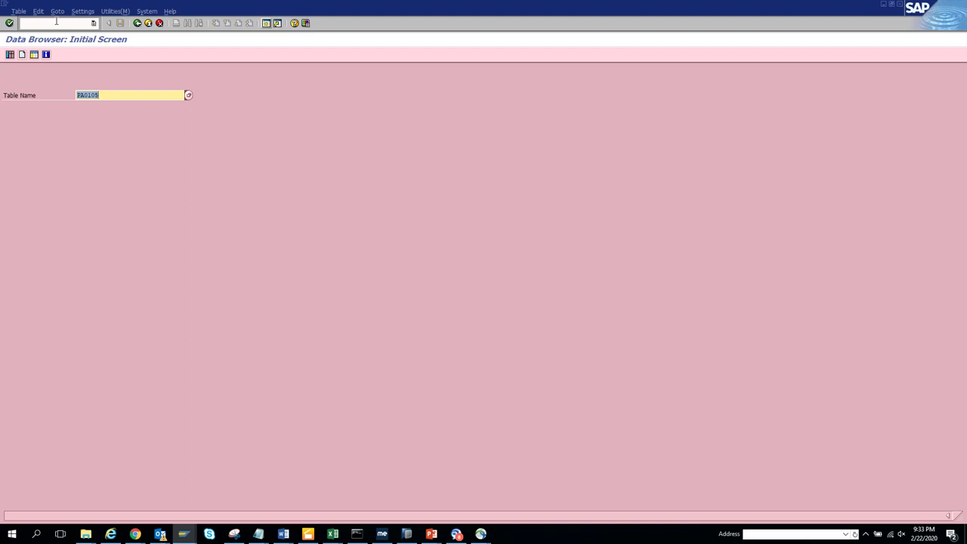
{"action": "key", "text": "F3"}
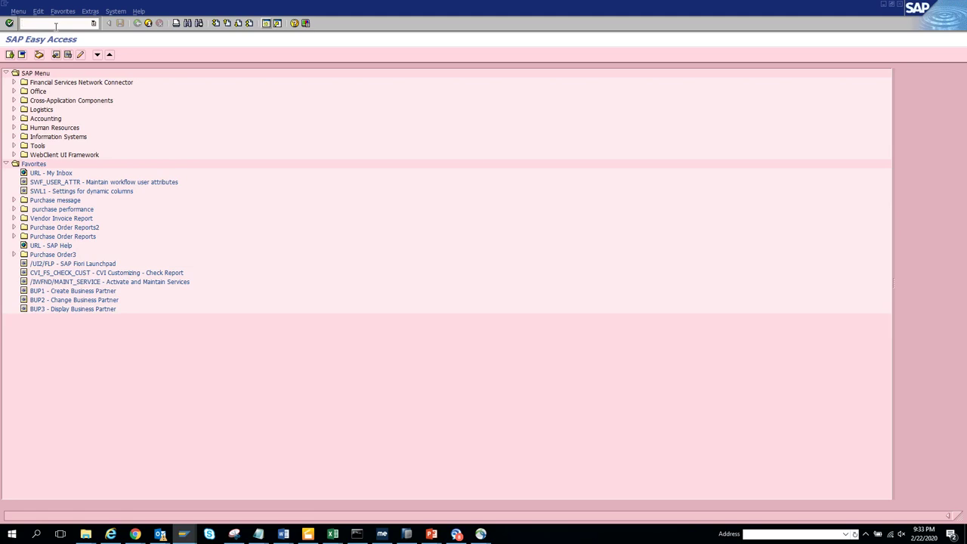
- Open the Function Builder, look through the function modules matching rh*info*, and leave without choosing one
{"action": "type", "text": "/"}
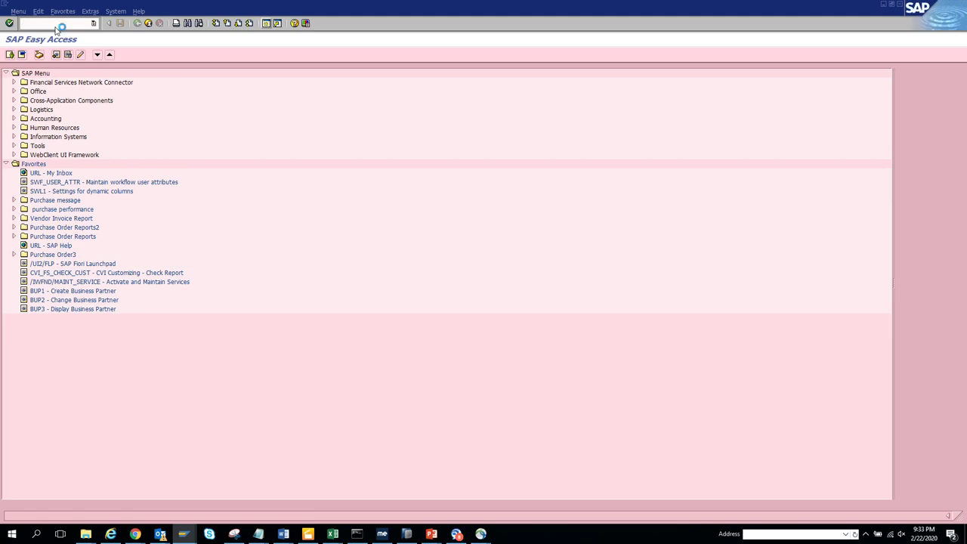
{"action": "key", "text": "Return"}
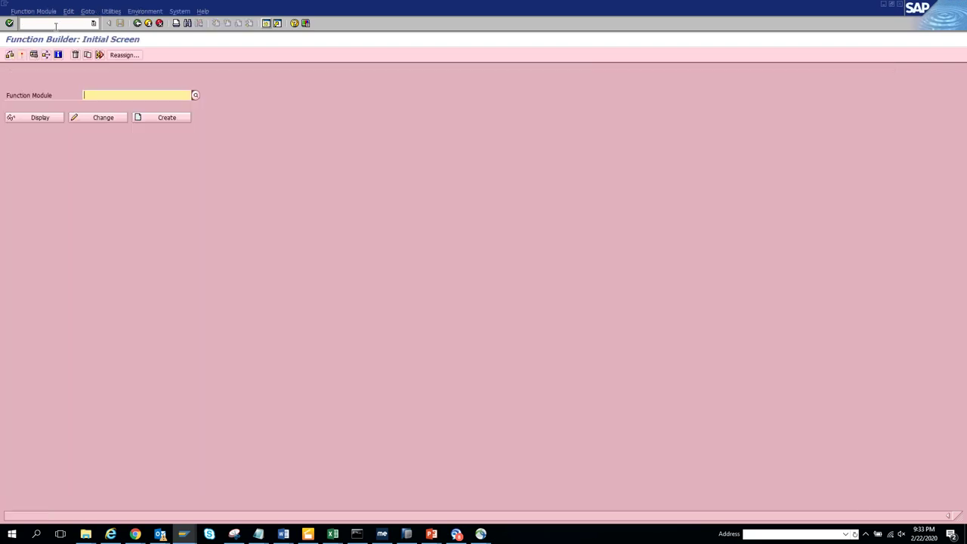
{"action": "type", "text": "rh*info*"}
{"action": "key", "text": "F4"}
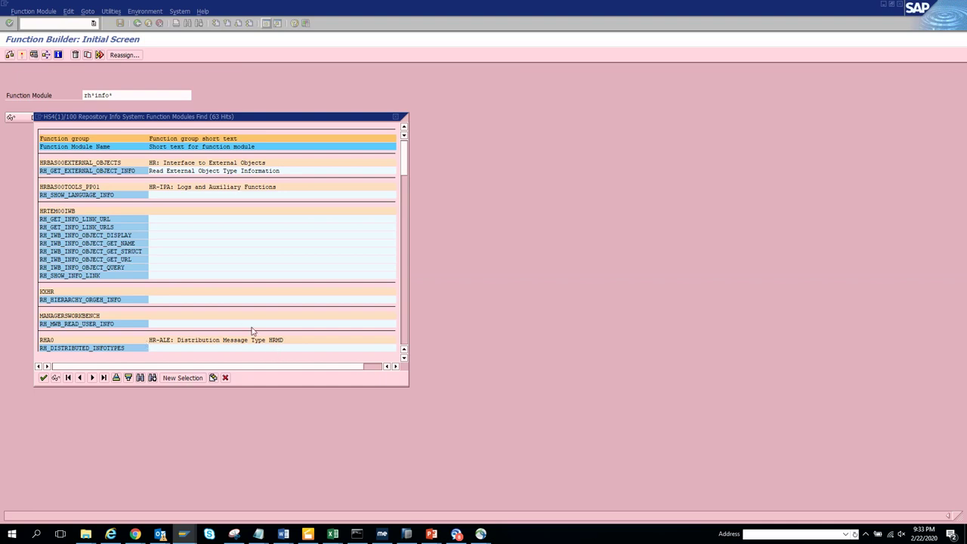
{"action": "left_click", "coordinate": [404, 358]}
{"action": "left_click", "coordinate": [404, 358]}
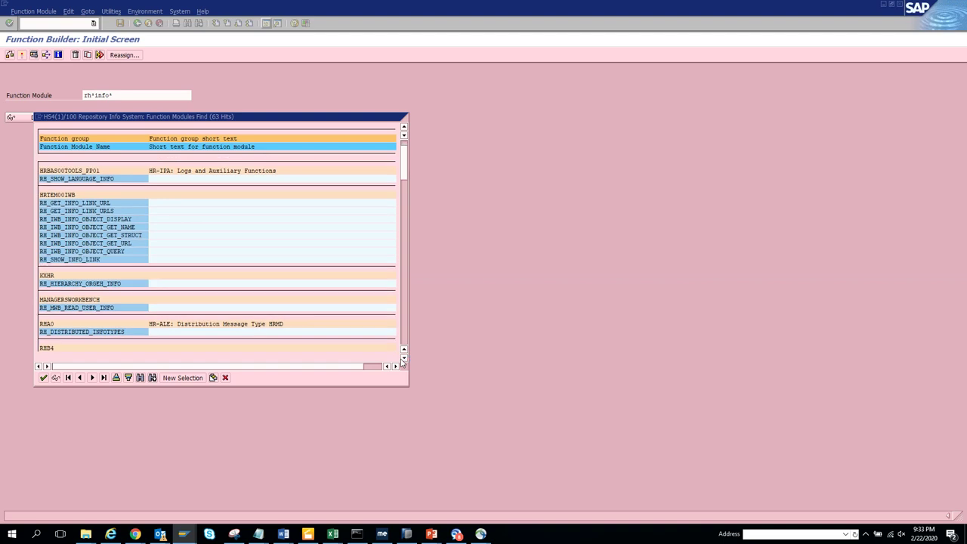
{"action": "left_click", "coordinate": [404, 358]}
{"action": "left_click", "coordinate": [404, 358]}
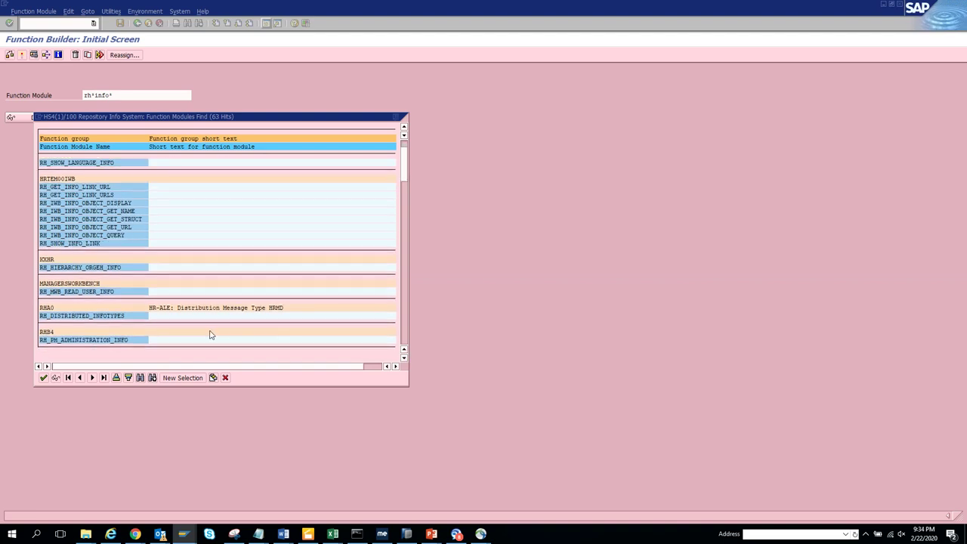
{"action": "left_click", "coordinate": [140, 379]}
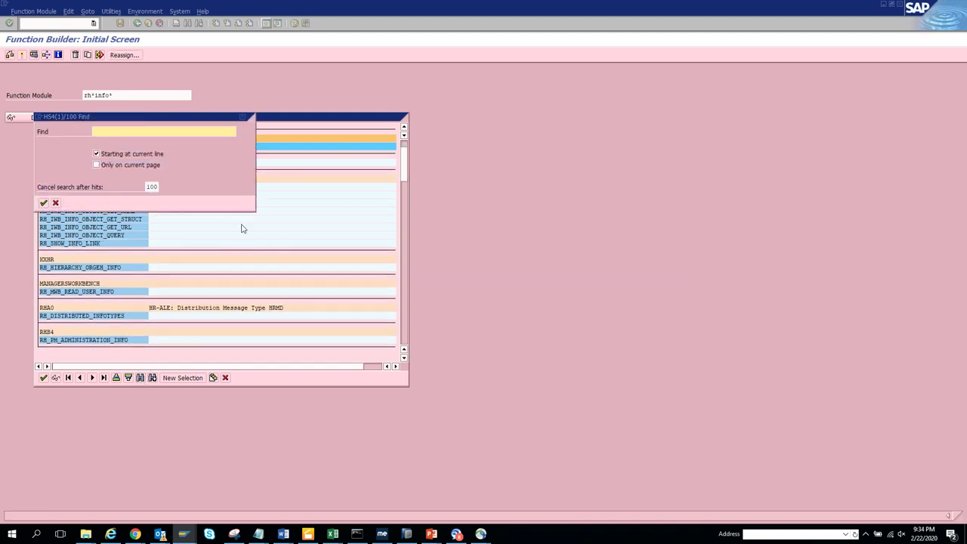
{"action": "left_click", "coordinate": [55, 203]}
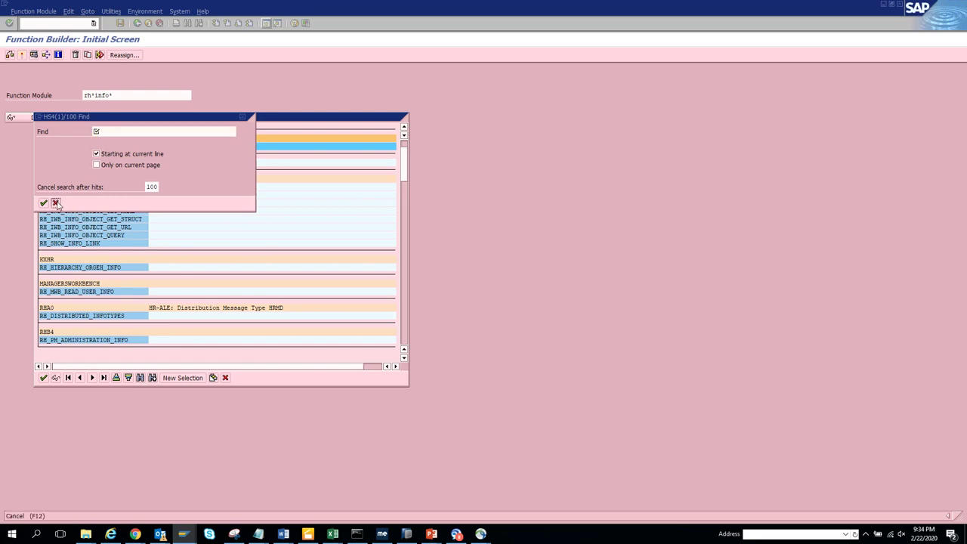
{"action": "left_click", "coordinate": [225, 378]}
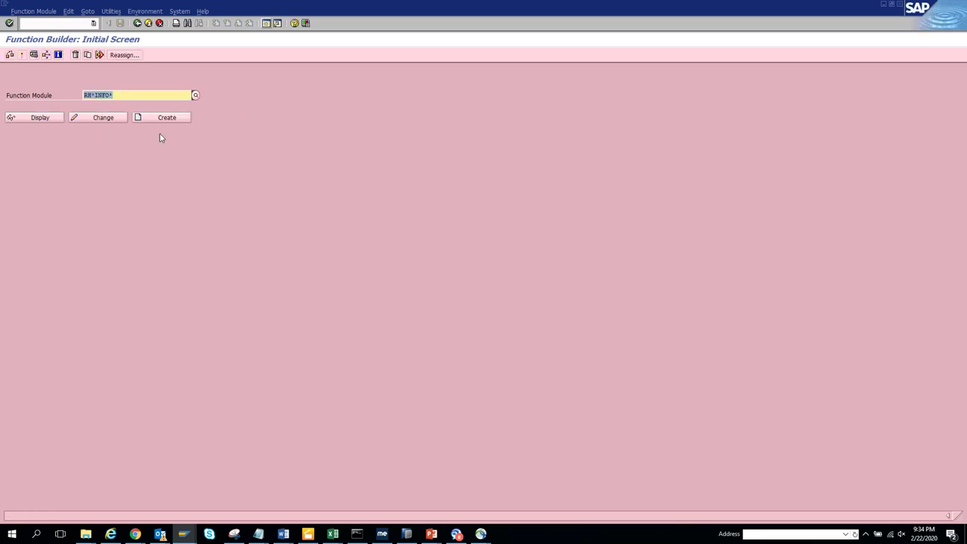
{"action": "left_click", "coordinate": [137, 23]}
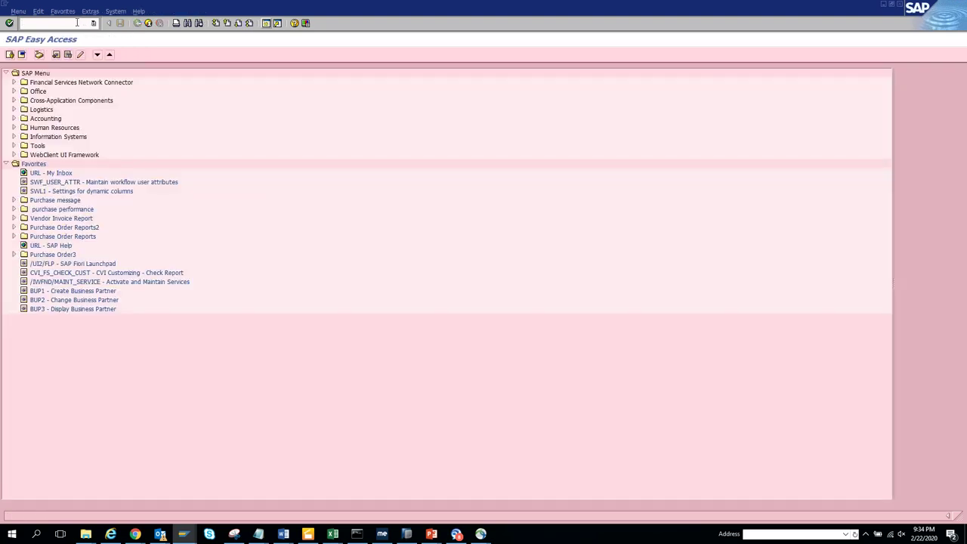
- Start transaction PA20 and display the source code of its underlying program SAPMP50A
{"action": "type", "text": "/npa20"}
{"action": "key", "text": "Return"}
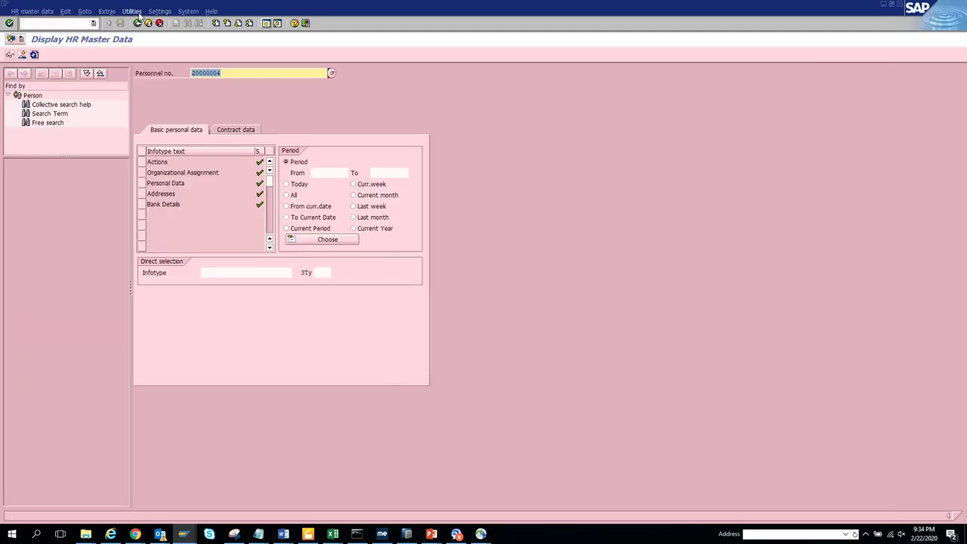
{"action": "left_click", "coordinate": [187, 12]}
{"action": "left_click", "coordinate": [208, 146]}
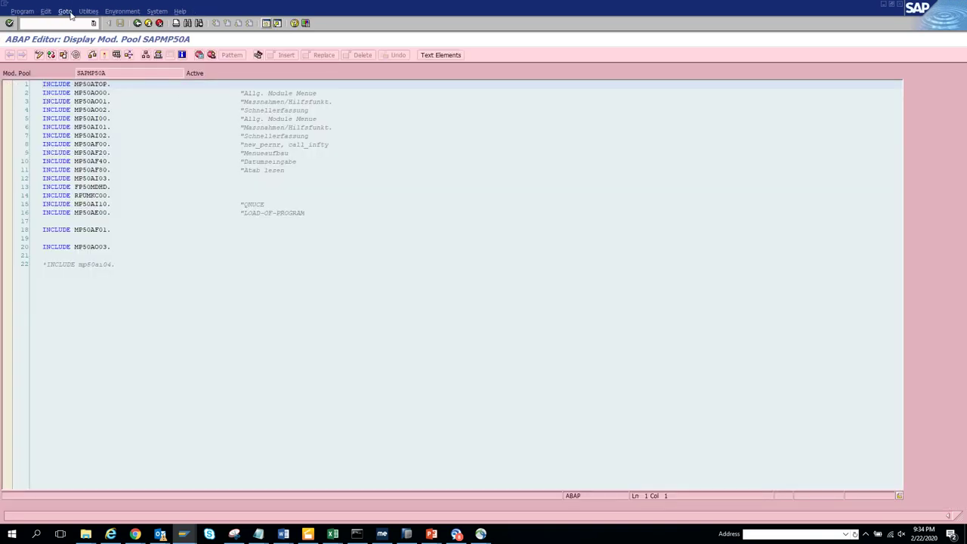
- Look up the package in the attributes of program SAPMP50A and close them
{"action": "left_click", "coordinate": [65, 12]}
{"action": "left_click", "coordinate": [75, 23]}
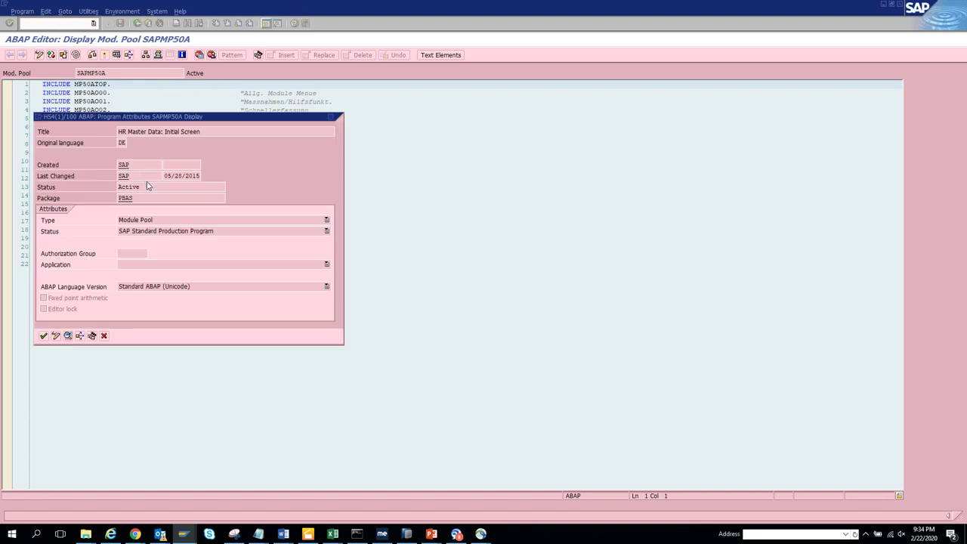
{"action": "left_click", "coordinate": [147, 197]}
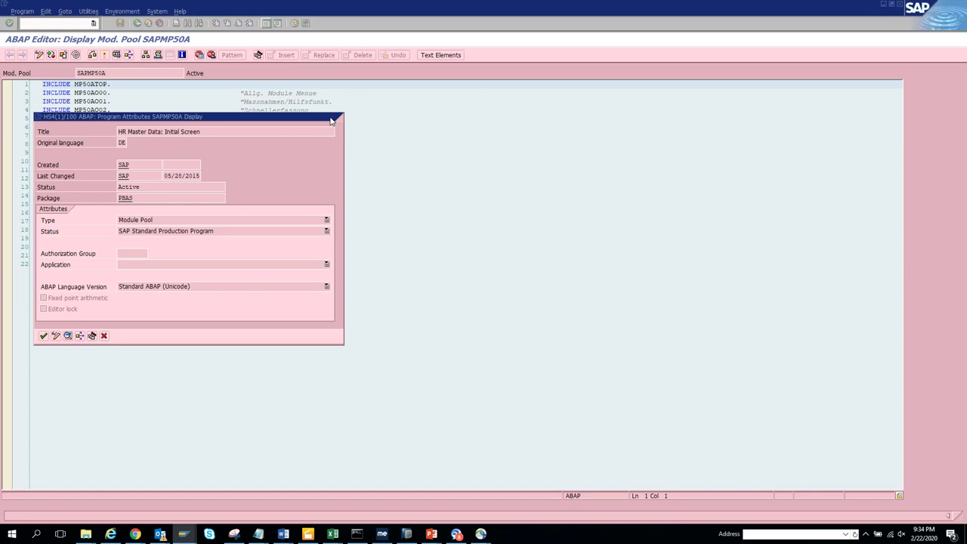
{"action": "key", "text": "Return"}
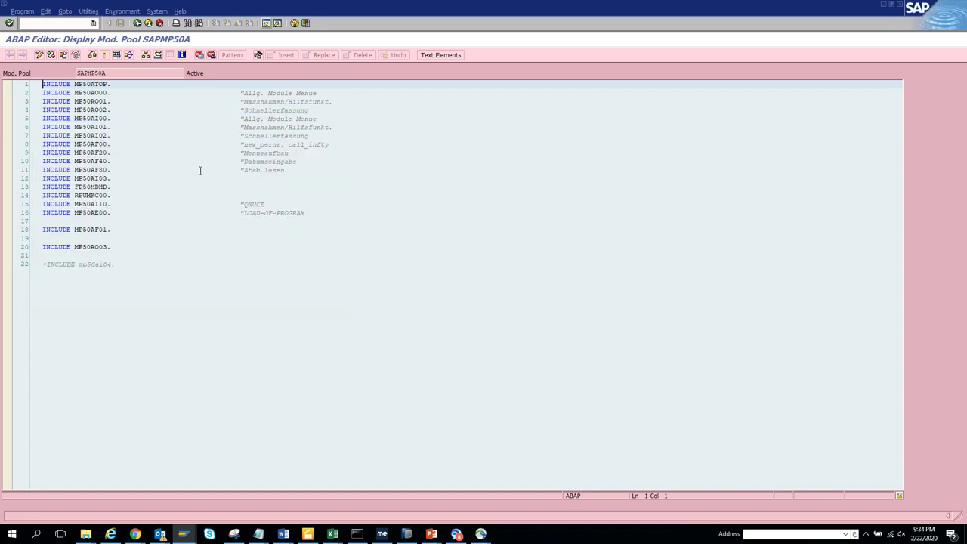
- Open an additional SAP session and start the Repository Information System with transaction SE84
{"action": "left_click", "coordinate": [268, 25]}
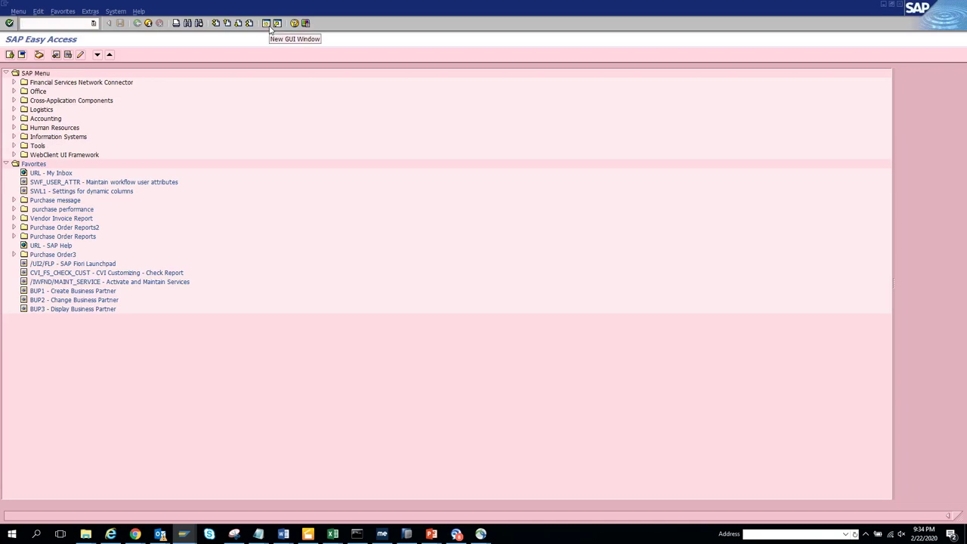
{"action": "type", "text": "s"}
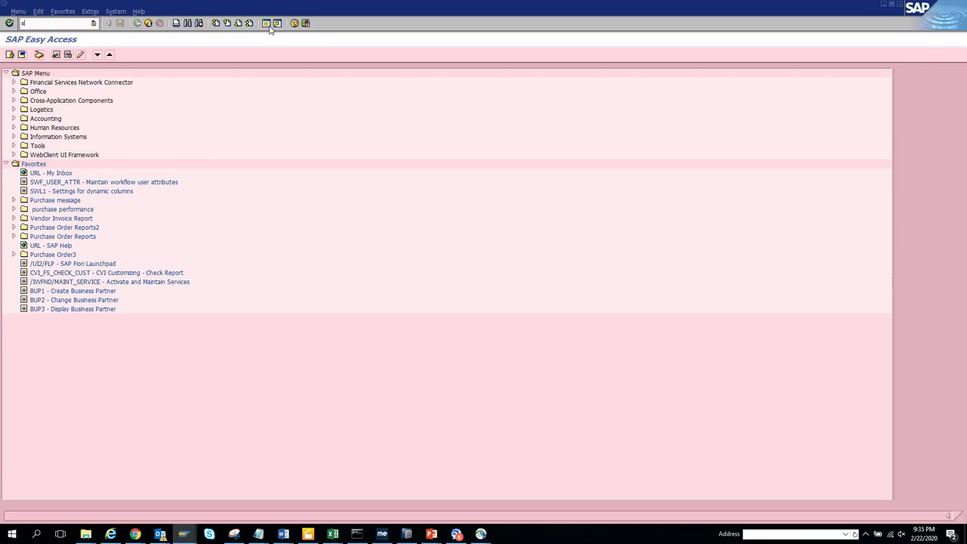
{"action": "type", "text": "e84"}
{"action": "key", "text": "Return"}
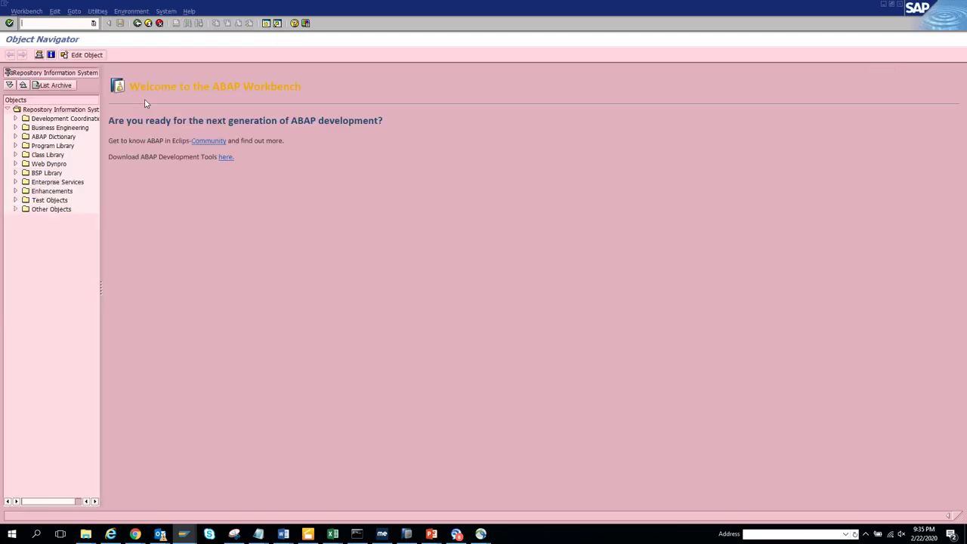
- Expand Development Coordination, ABAP Dictionary with its Other Objects, and Program Library in the repository tree
{"action": "left_click", "coordinate": [13, 120]}
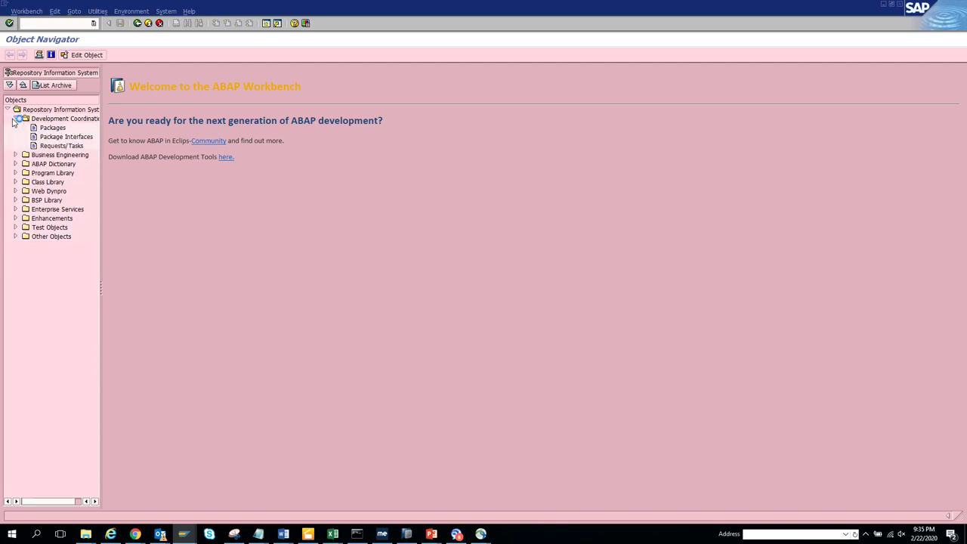
{"action": "left_click", "coordinate": [16, 164]}
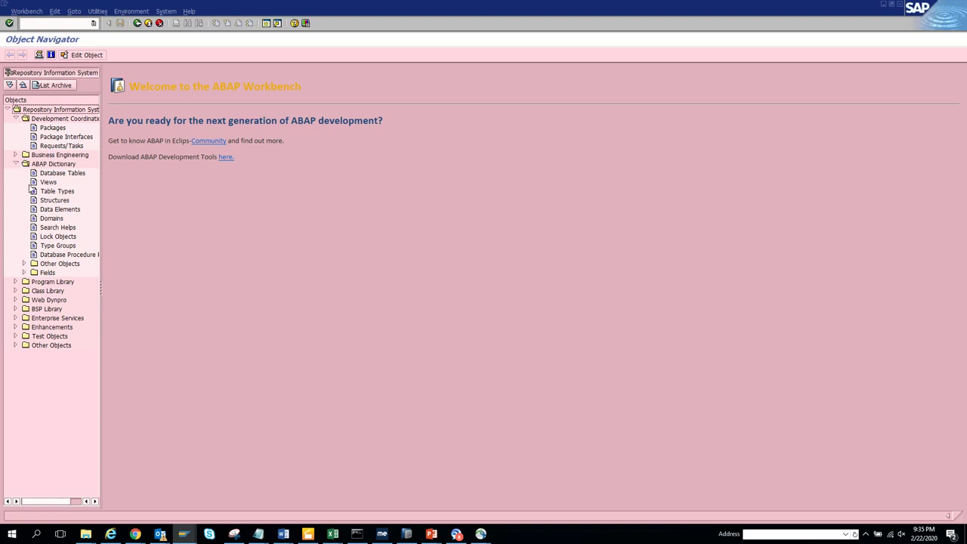
{"action": "left_click", "coordinate": [24, 263]}
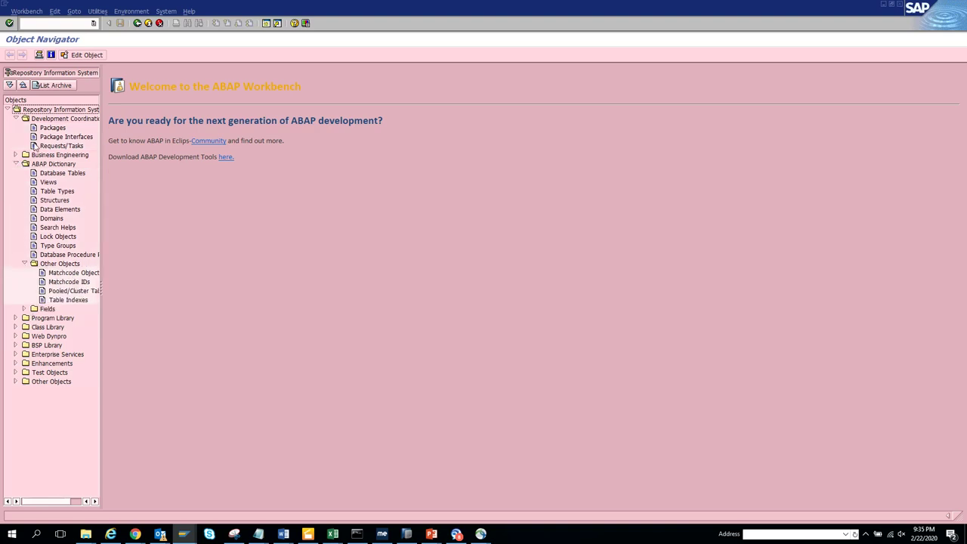
{"action": "left_click", "coordinate": [15, 318]}
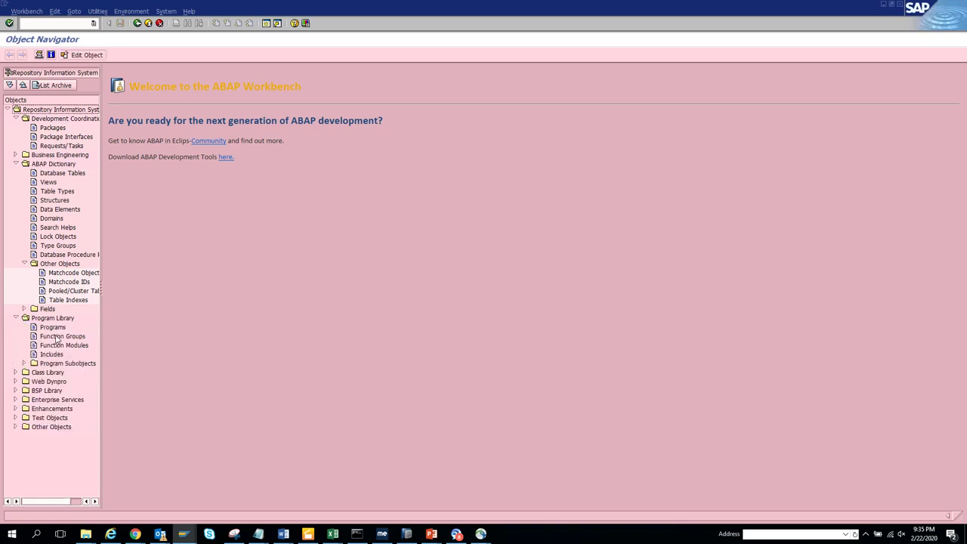
{"action": "double_click", "coordinate": [56, 337]}
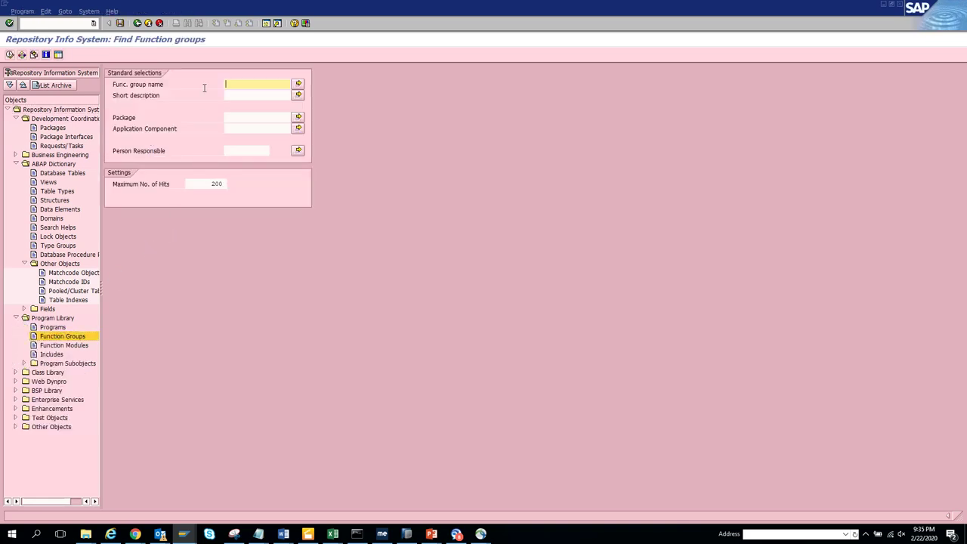
{"action": "left_click", "coordinate": [243, 117]}
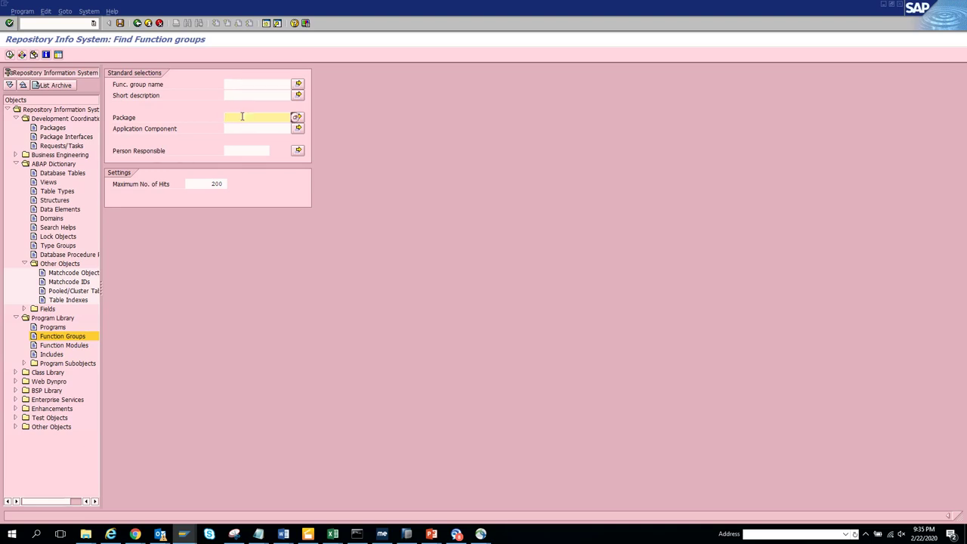
{"action": "type", "text": "PBAS"}
- Search the Program Library for function modules belonging to package PBAS
{"action": "left_click", "coordinate": [70, 346]}
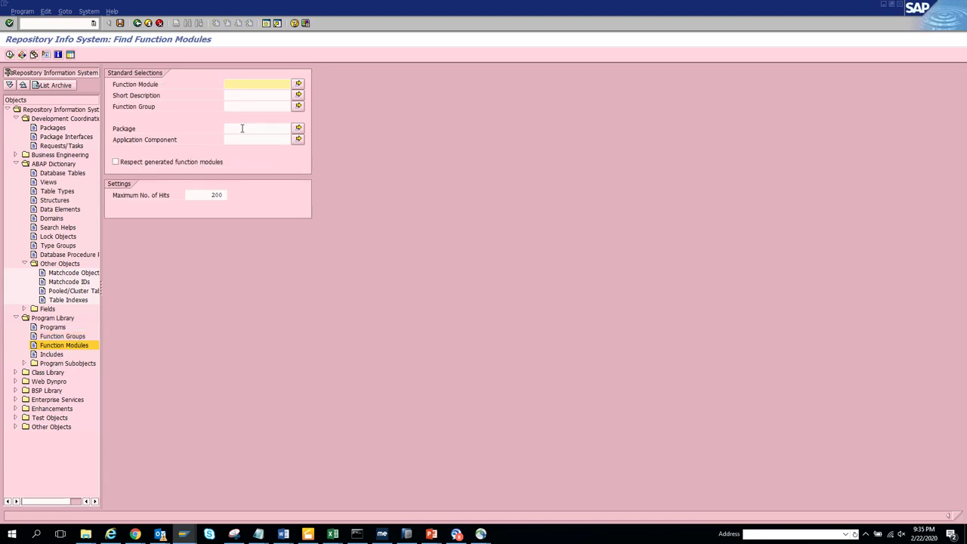
{"action": "left_click", "coordinate": [242, 129]}
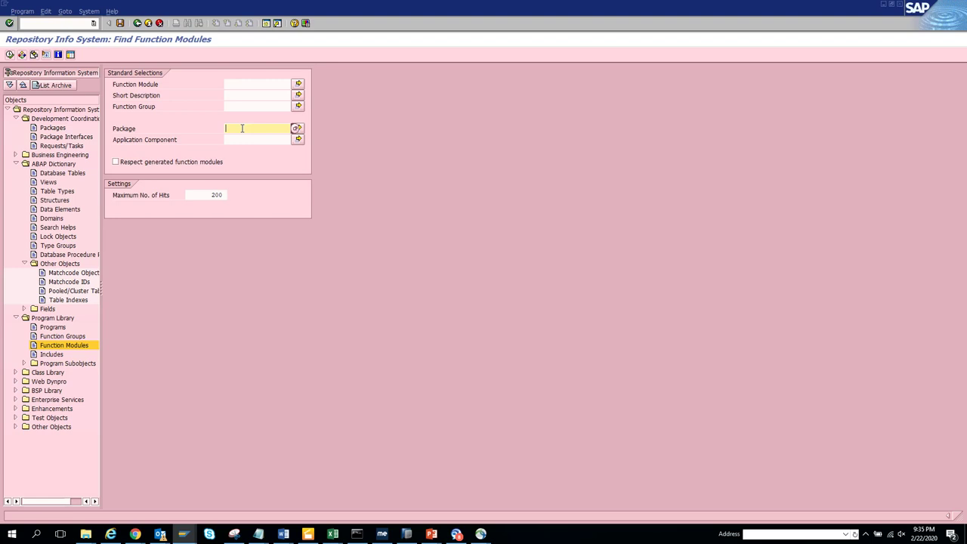
{"action": "type", "text": "PBAS"}
{"action": "key", "text": "Return"}
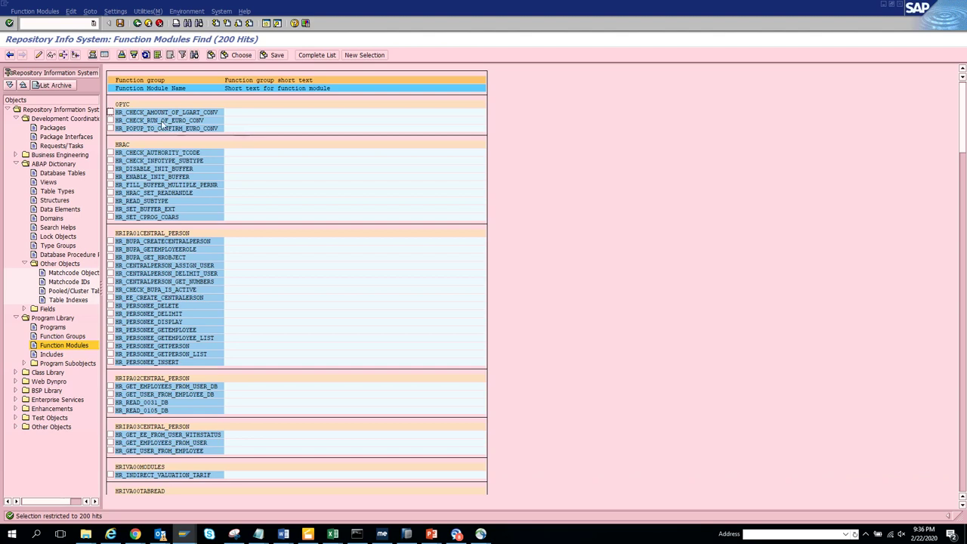
- Open function module HR_GET_EMPLOYEES_FROM_USER and execute a test run with USER set to student011
{"action": "double_click", "coordinate": [192, 448]}
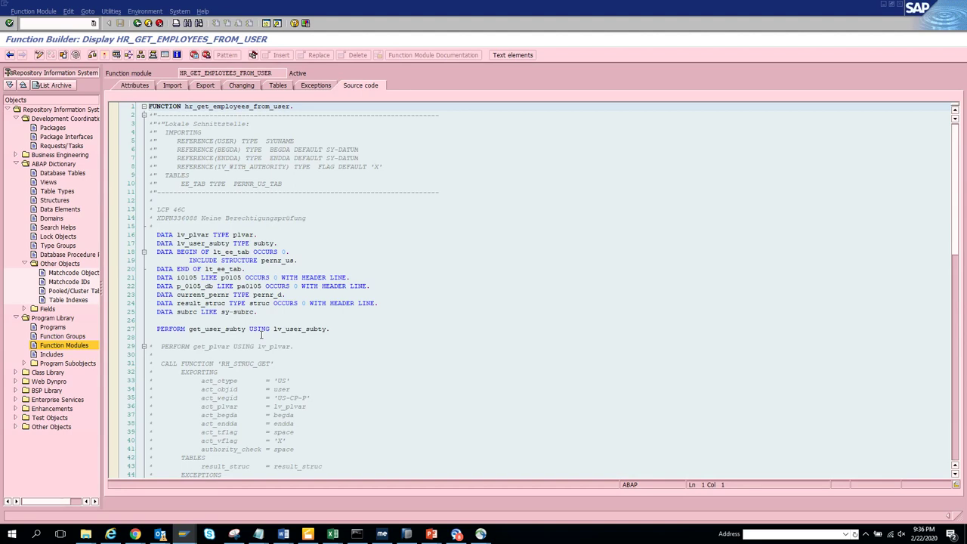
{"action": "left_click", "coordinate": [117, 55]}
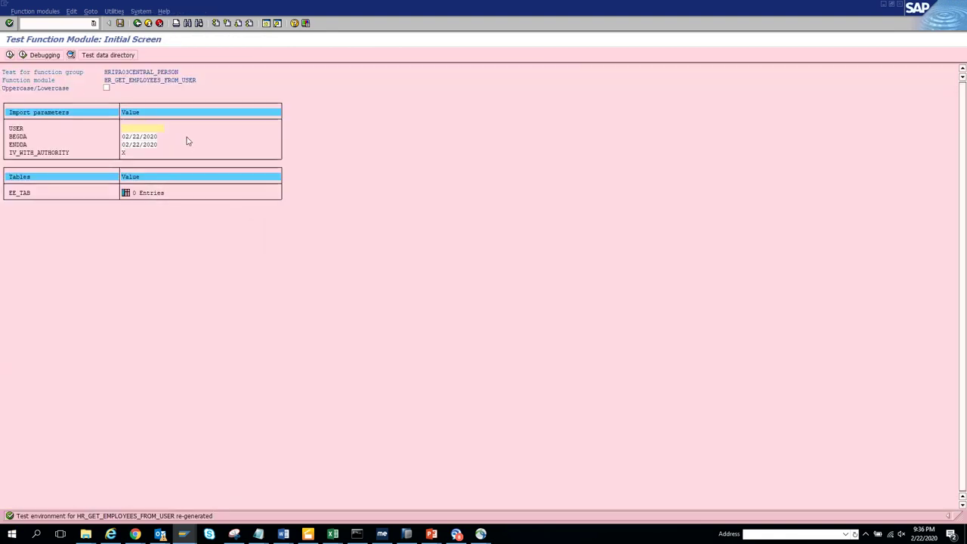
{"action": "type", "text": "student011"}
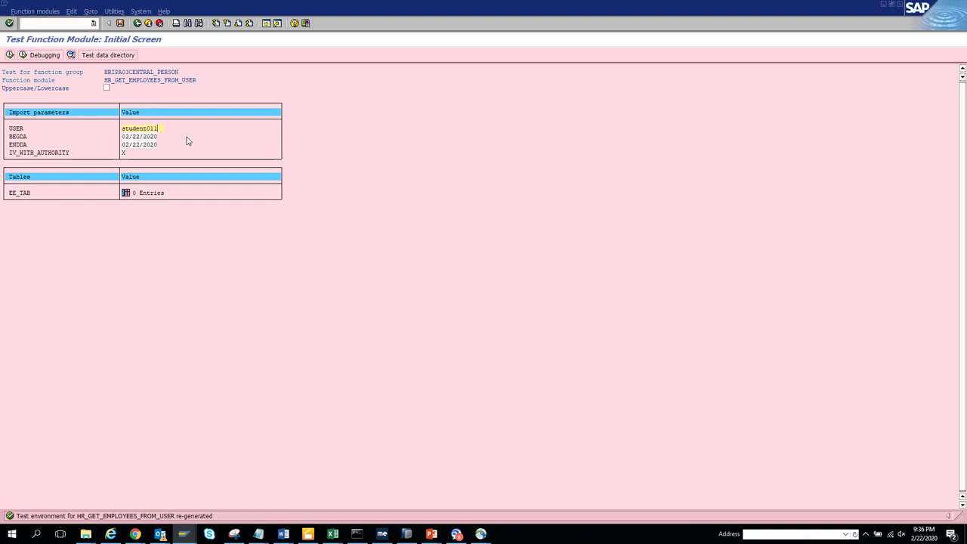
{"action": "left_click", "coordinate": [9, 56]}
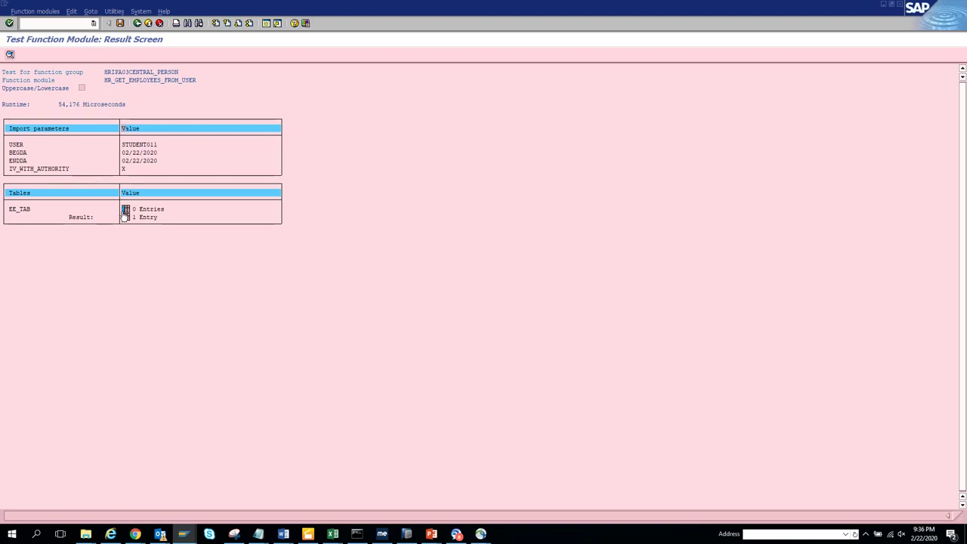
- Inspect the EE_TAB result entry, and rerun the function module test with USER set to STUDENT012
{"action": "left_click", "coordinate": [127, 218]}
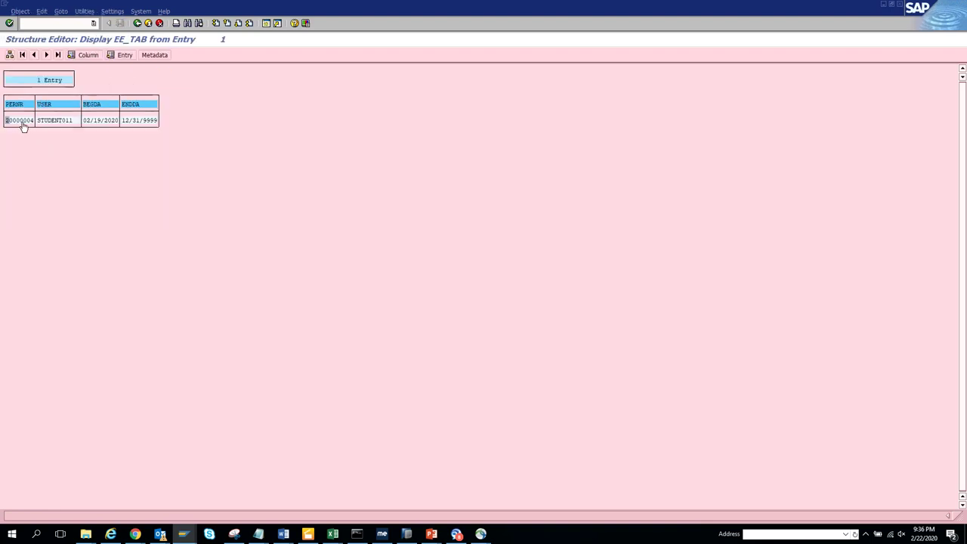
{"action": "left_click", "coordinate": [137, 24]}
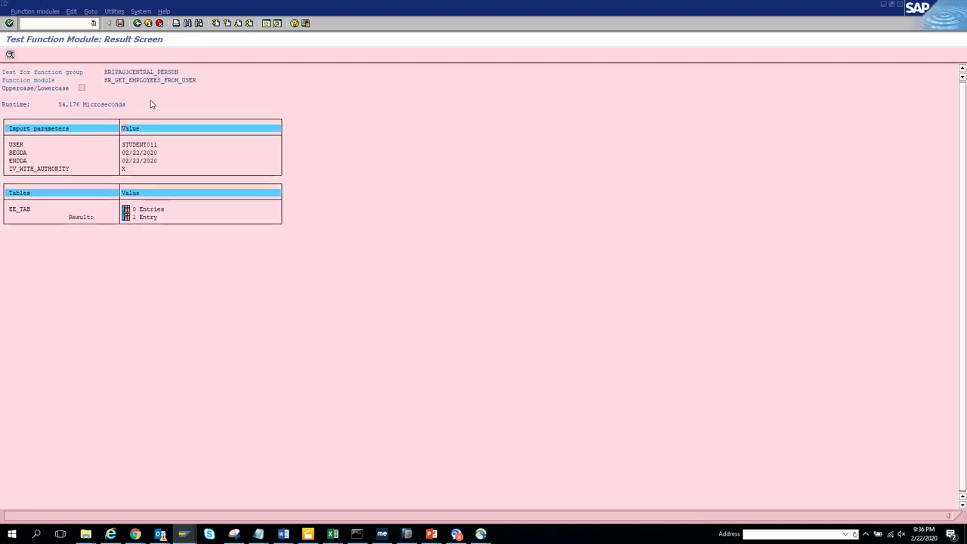
{"action": "left_click", "coordinate": [138, 23]}
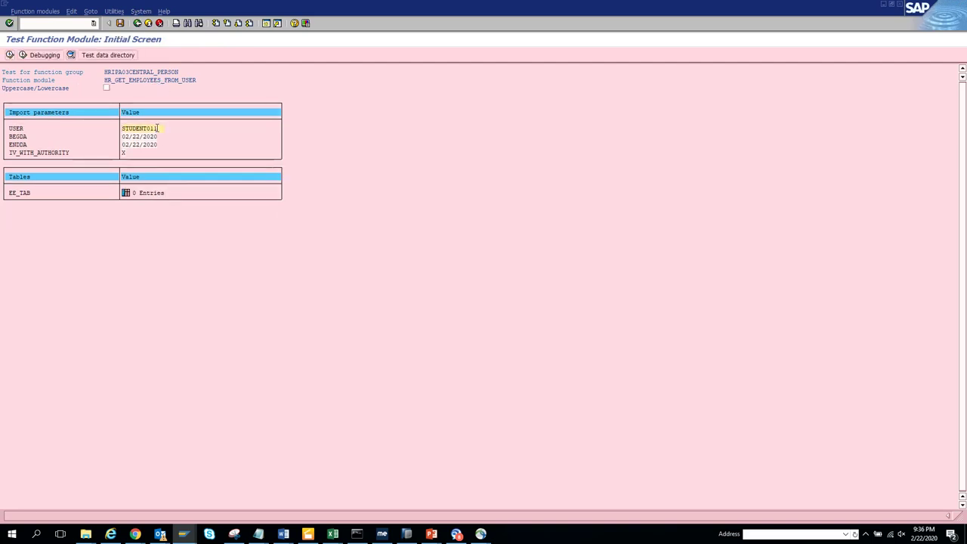
{"action": "type", "text": "2"}
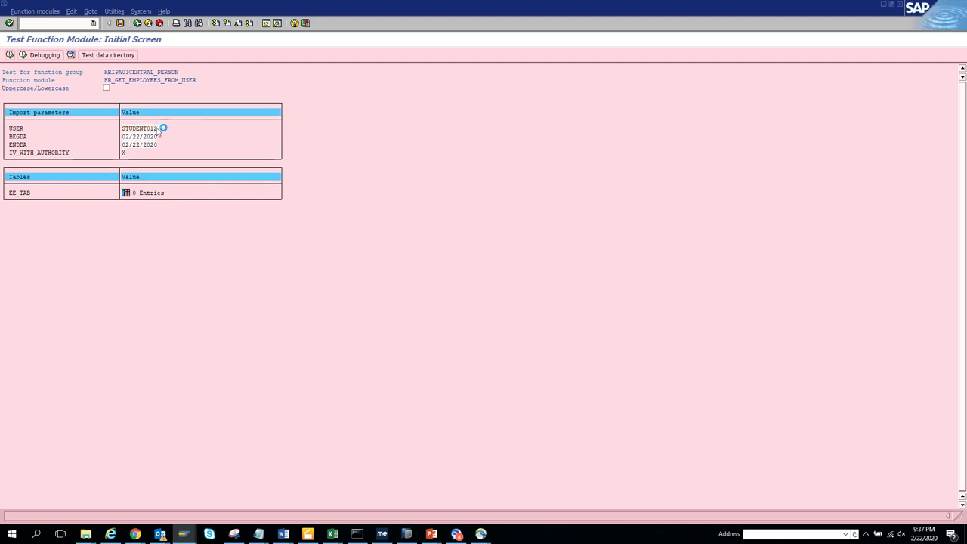
{"action": "key", "text": "F8"}
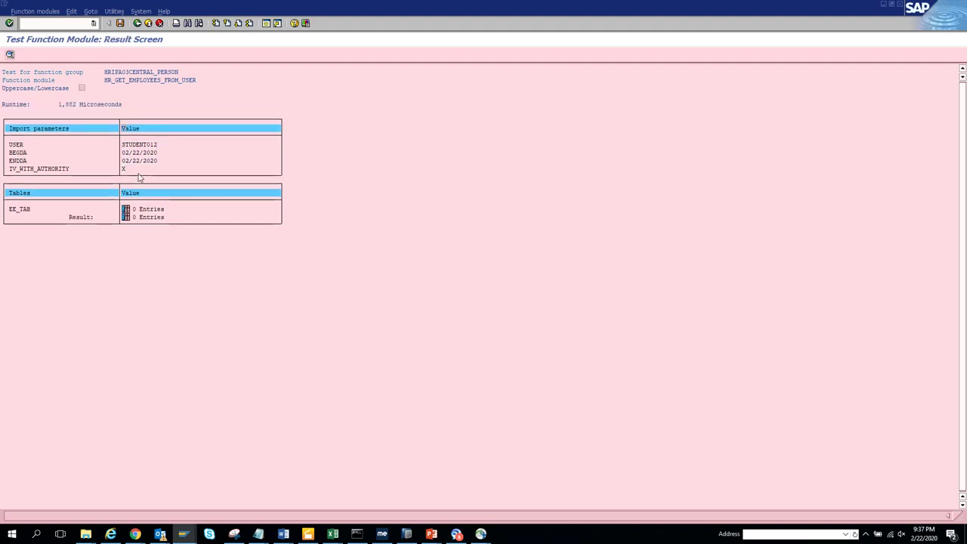
- Rerun the test with BEGDA set to 02/22/2001 and display the resulting EE_TAB entries
{"action": "left_click", "coordinate": [137, 24]}
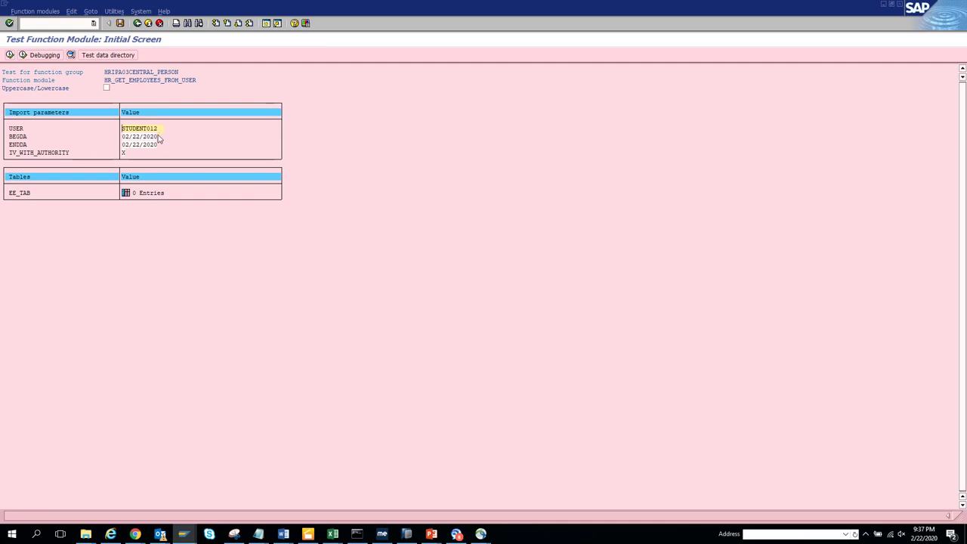
{"action": "left_click_drag", "start_coordinate": [149, 137], "coordinate": [158, 137]}
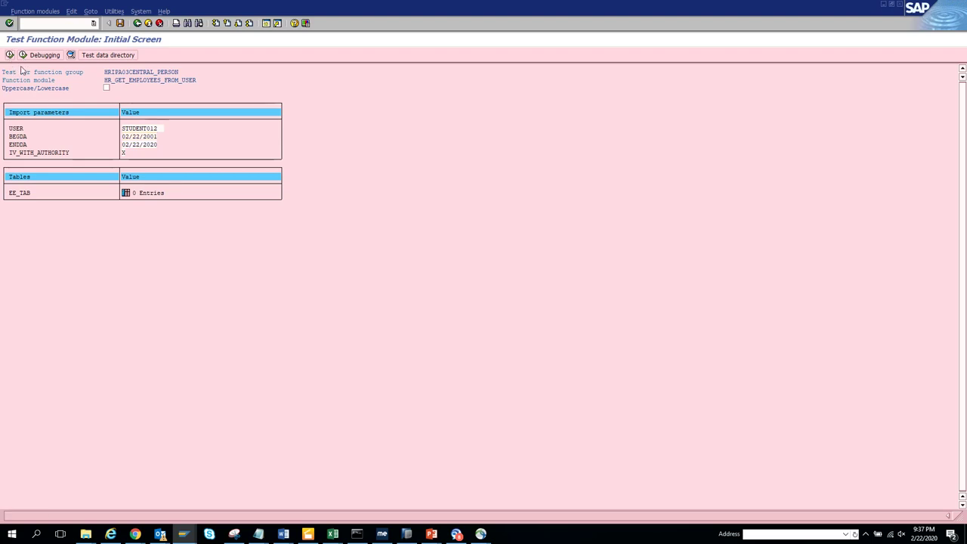
{"action": "key", "text": "F8"}
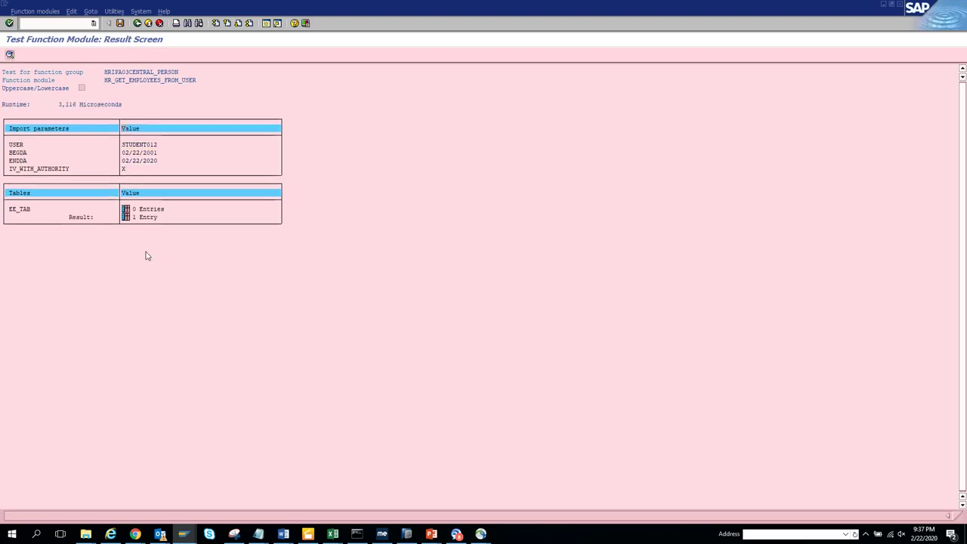
{"action": "left_click", "coordinate": [126, 217]}
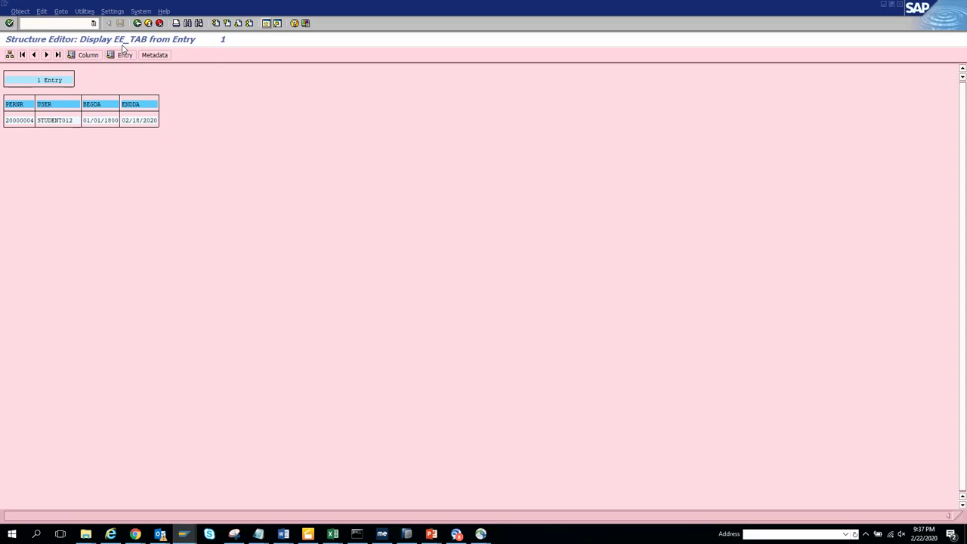
- In another session, start transaction PA20, display the employee's infotype 0105 record for subtype 0001 (System user name), and open the record overview
{"action": "key", "text": "shift+F3"}
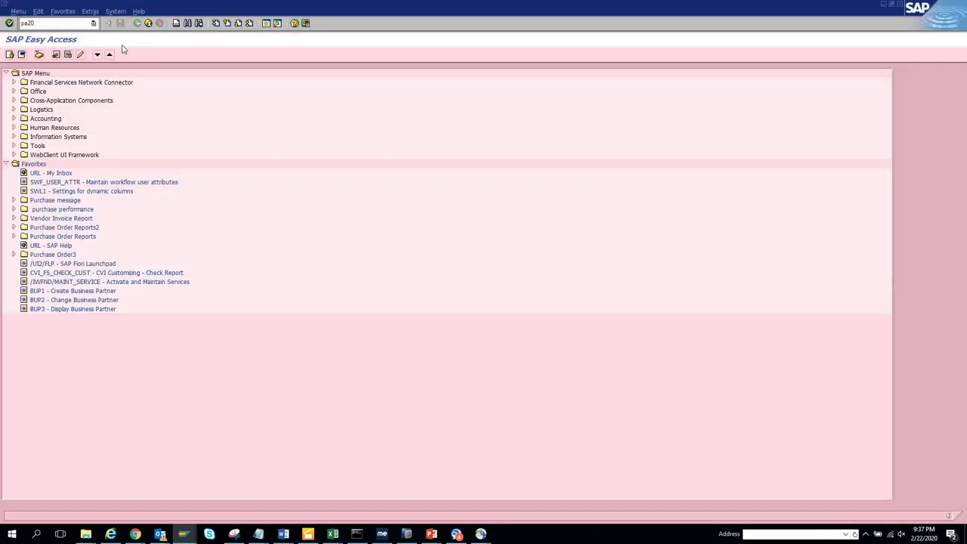
{"action": "type", "text": "pa20"}
{"action": "key", "text": "Return"}
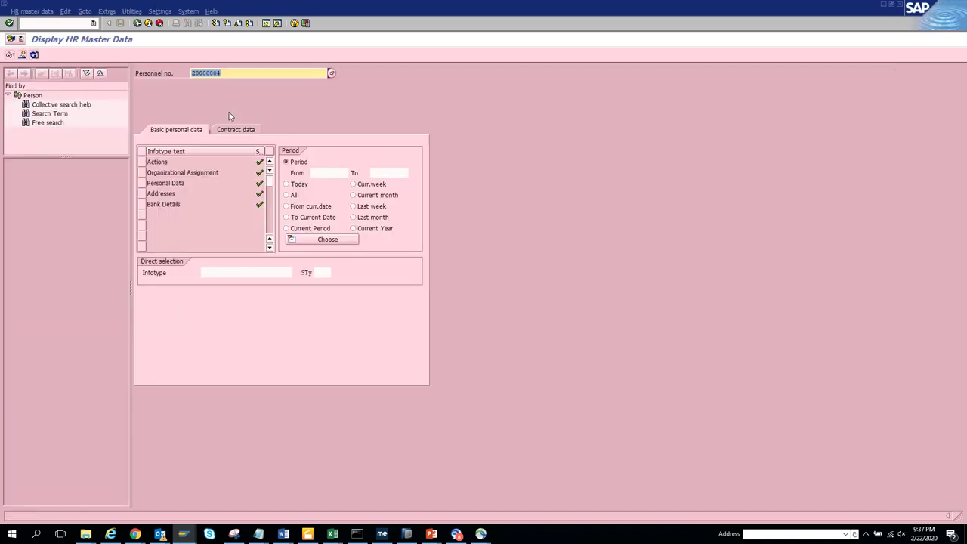
{"action": "left_click", "coordinate": [263, 274]}
{"action": "type", "text": "0"}
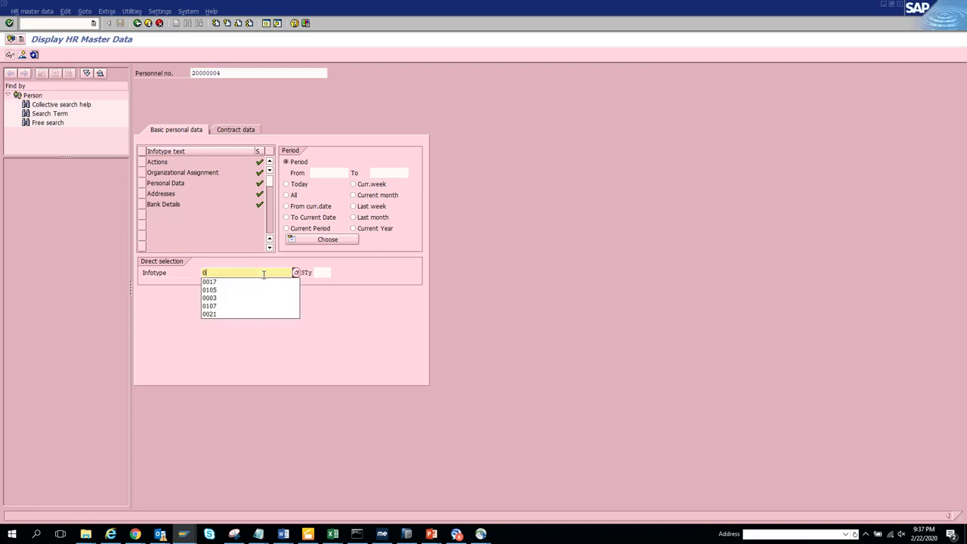
{"action": "type", "text": "105"}
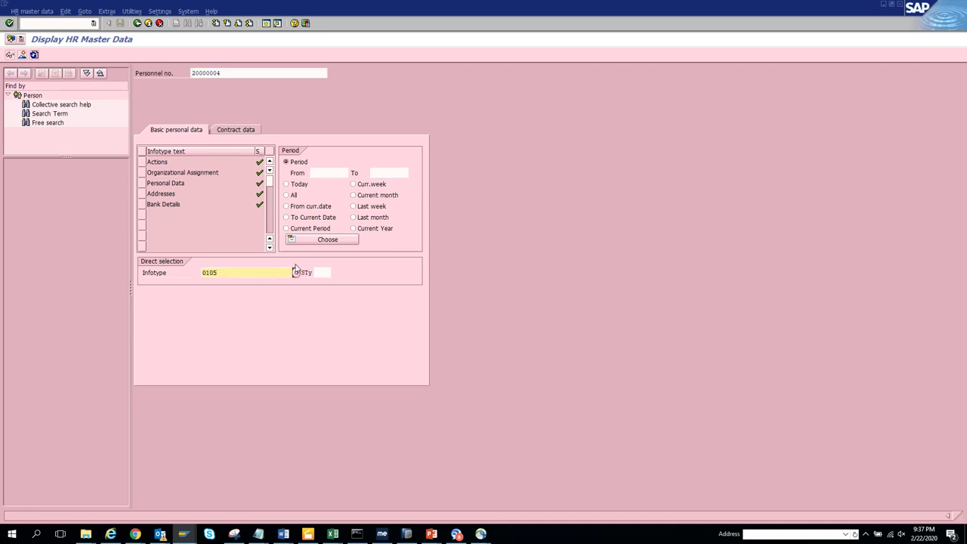
{"action": "left_click", "coordinate": [324, 272]}
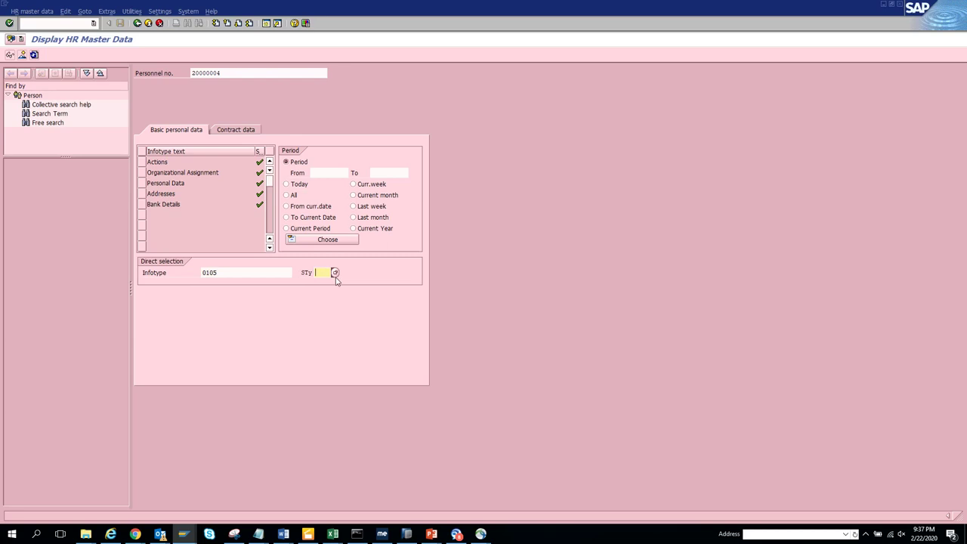
{"action": "left_click", "coordinate": [335, 273]}
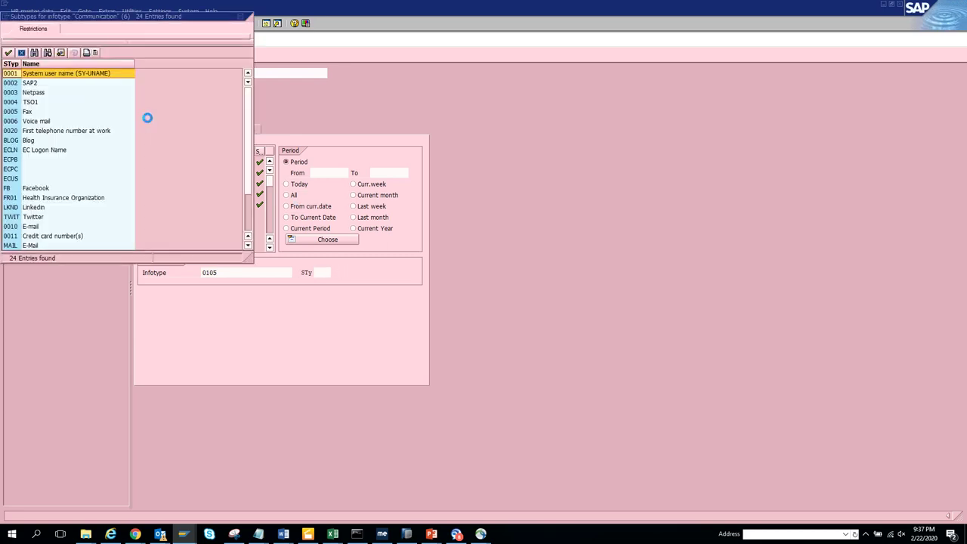
{"action": "double_click", "coordinate": [47, 74]}
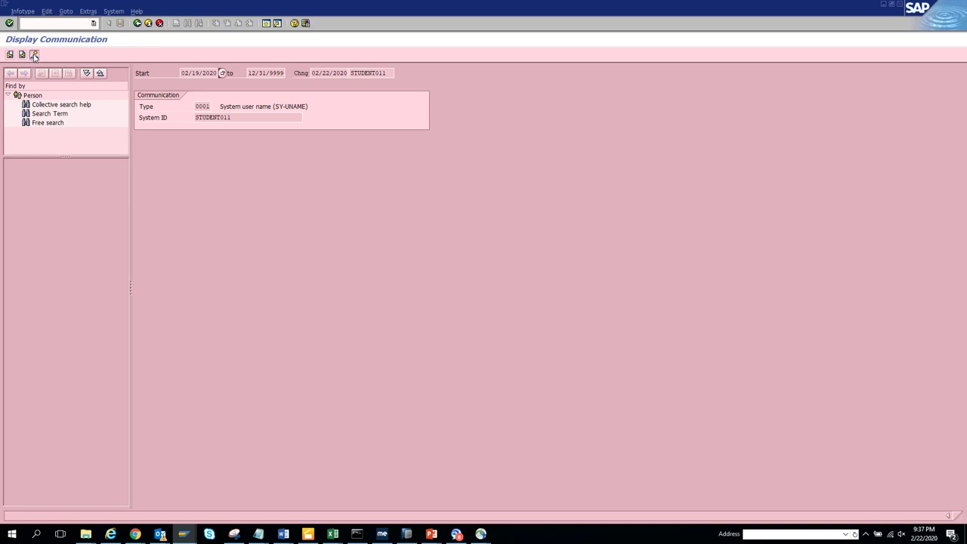
{"action": "left_click", "coordinate": [34, 55]}
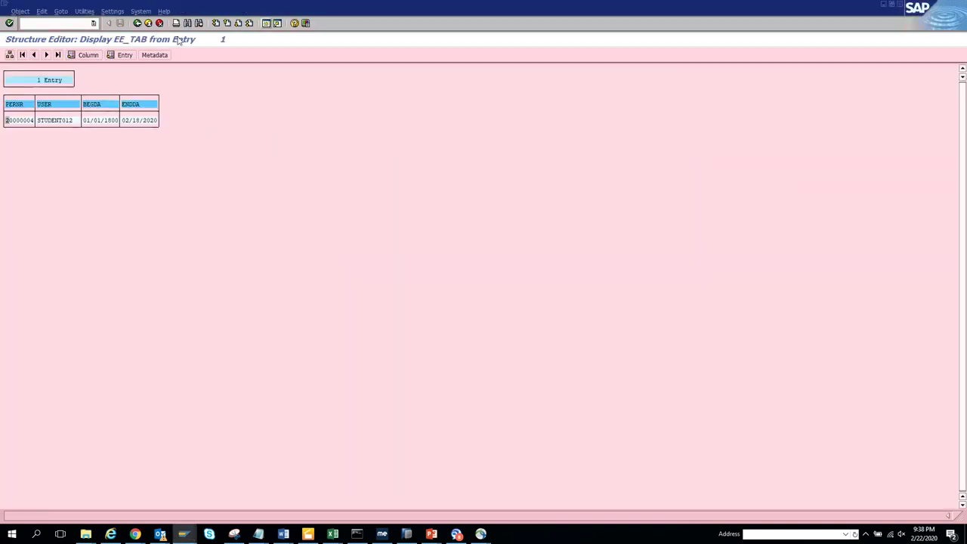
- Return to the repository's function module list and open HR_GET_USER_FROM_EMPLOYEE_DB in its test environment
{"action": "left_click", "coordinate": [138, 24]}
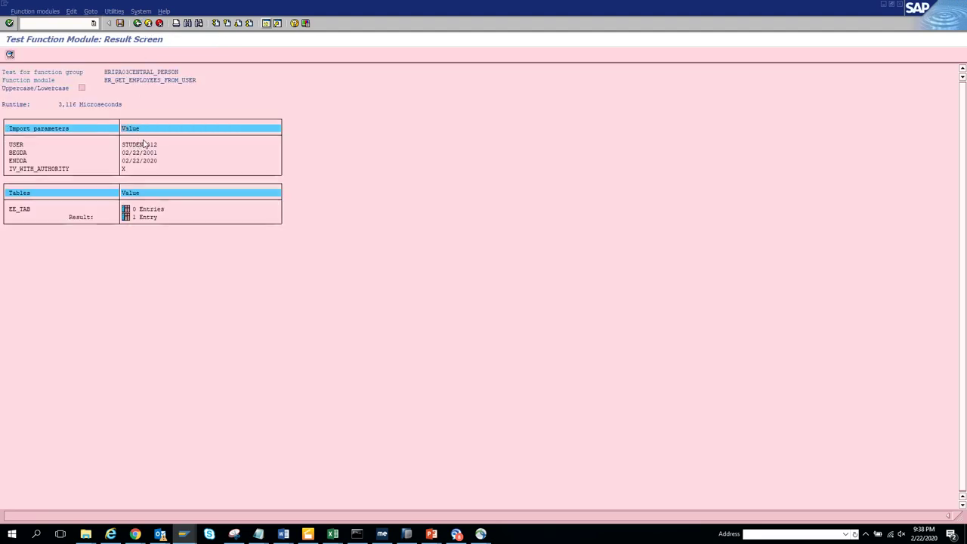
{"action": "left_click", "coordinate": [138, 23]}
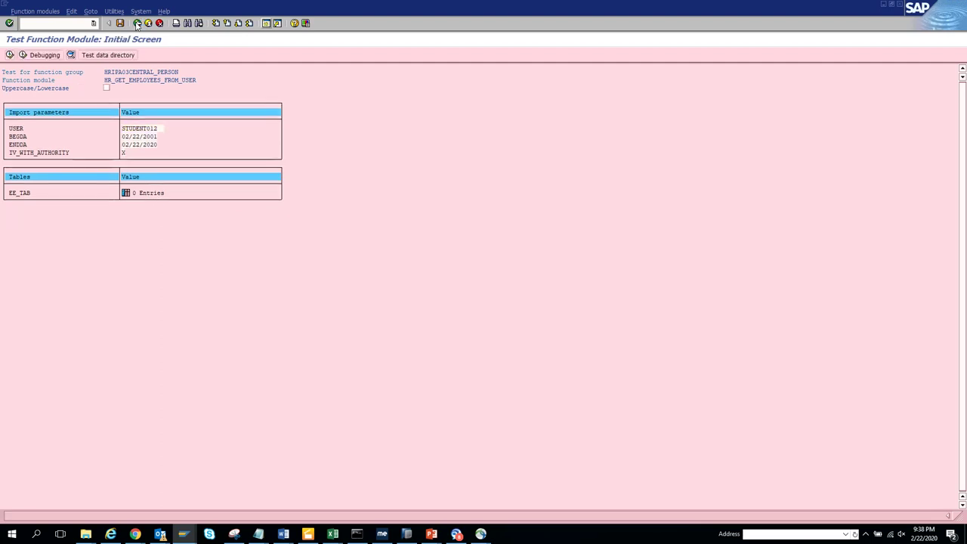
{"action": "left_click", "coordinate": [137, 24]}
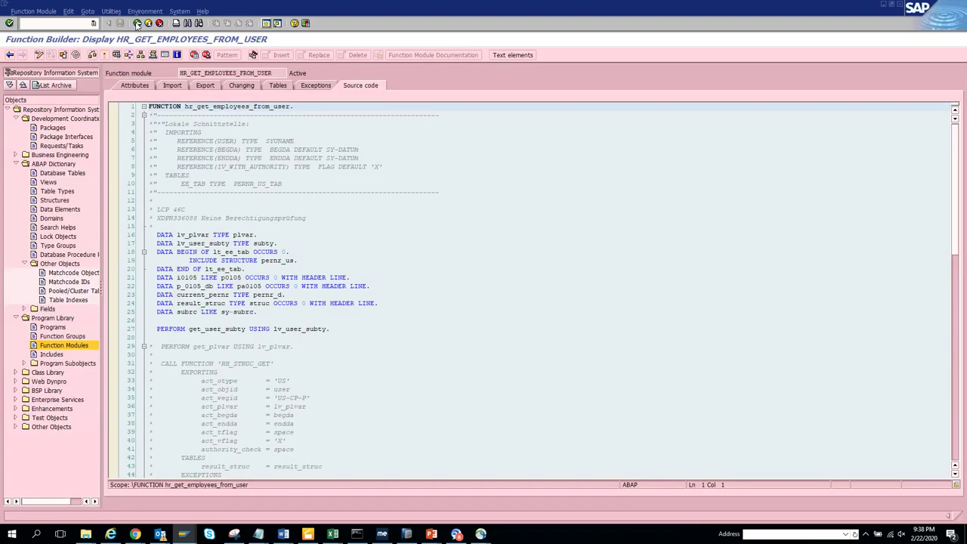
{"action": "left_click", "coordinate": [138, 23]}
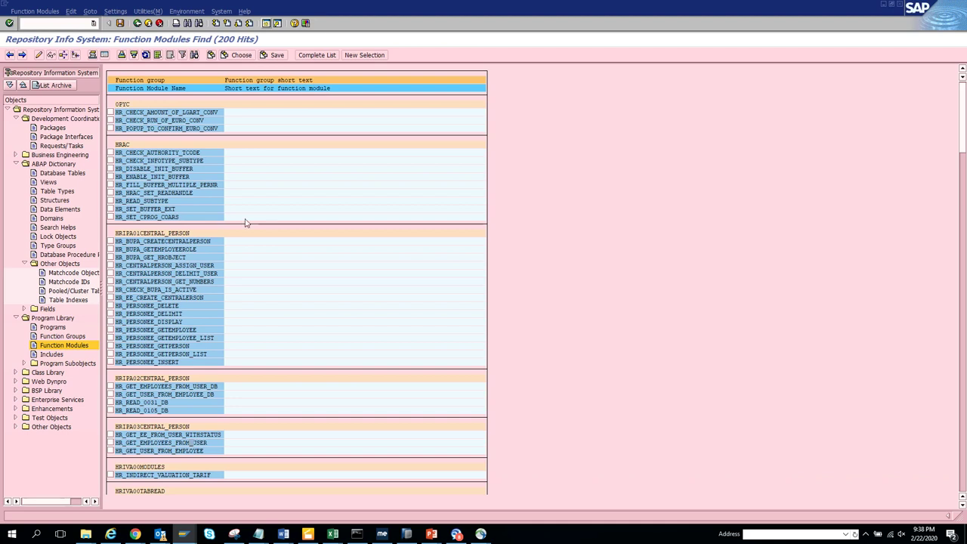
{"action": "double_click", "coordinate": [206, 395]}
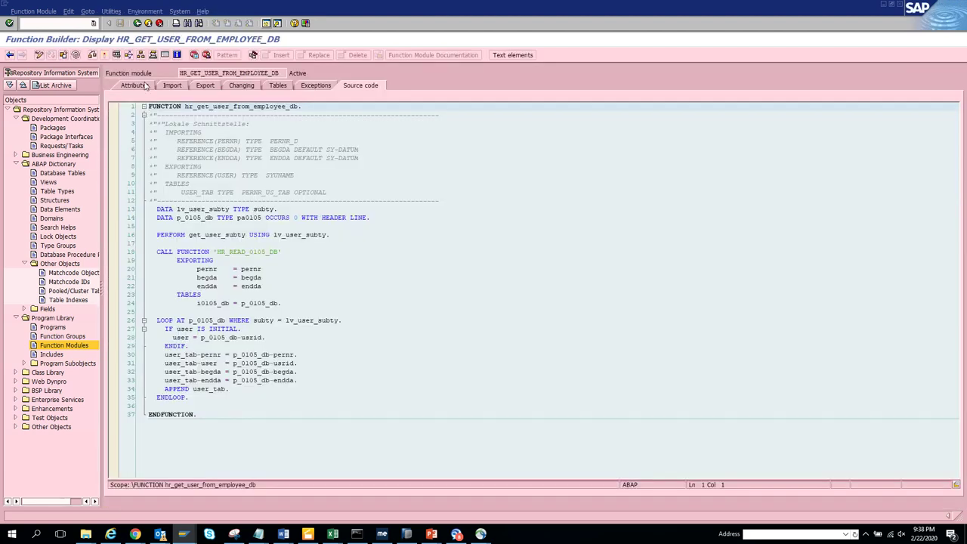
{"action": "left_click", "coordinate": [117, 56]}
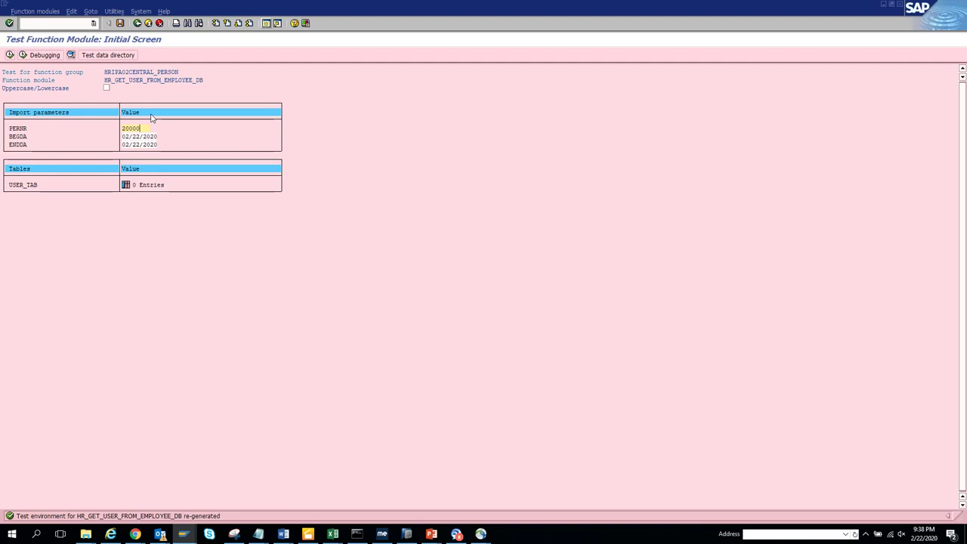
- Execute the test with PERNR set to the employee's personnel number and display the resulting USER_TAB entries
{"action": "type", "text": "004"}
{"action": "left_click", "coordinate": [10, 56]}
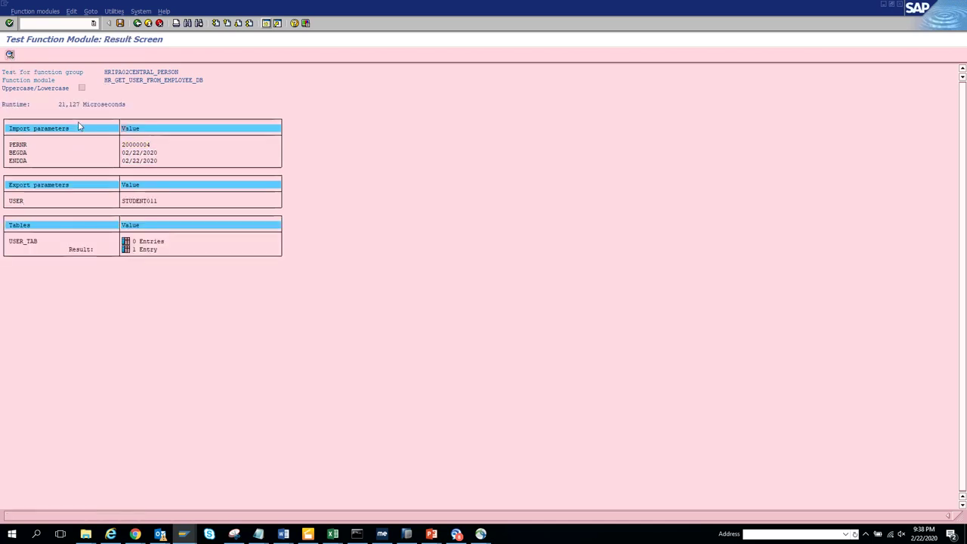
{"action": "left_click", "coordinate": [126, 249]}
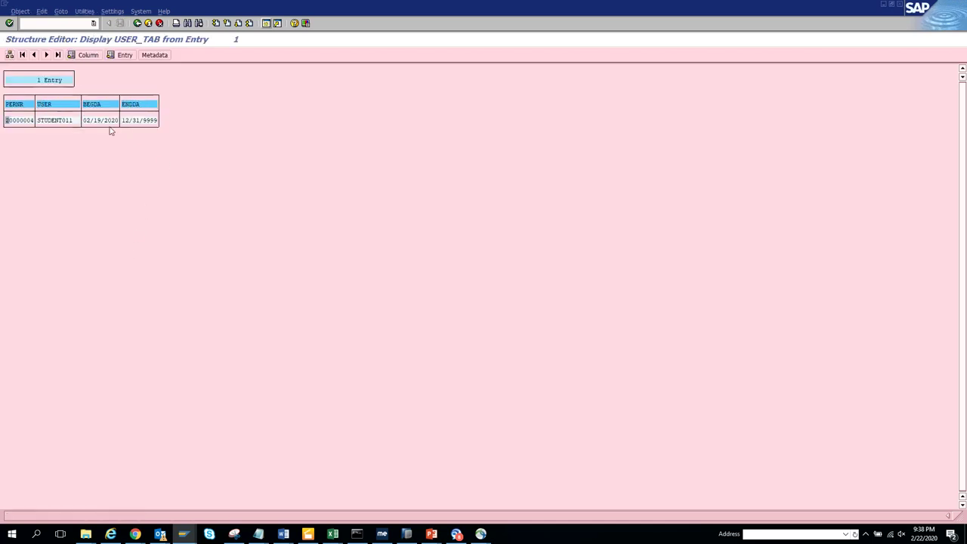
- Rerun the test for the same employee with BEGDA set to 02/22/2000 and display the USER_TAB result
{"action": "left_click", "coordinate": [138, 23]}
{"action": "left_click", "coordinate": [138, 24]}
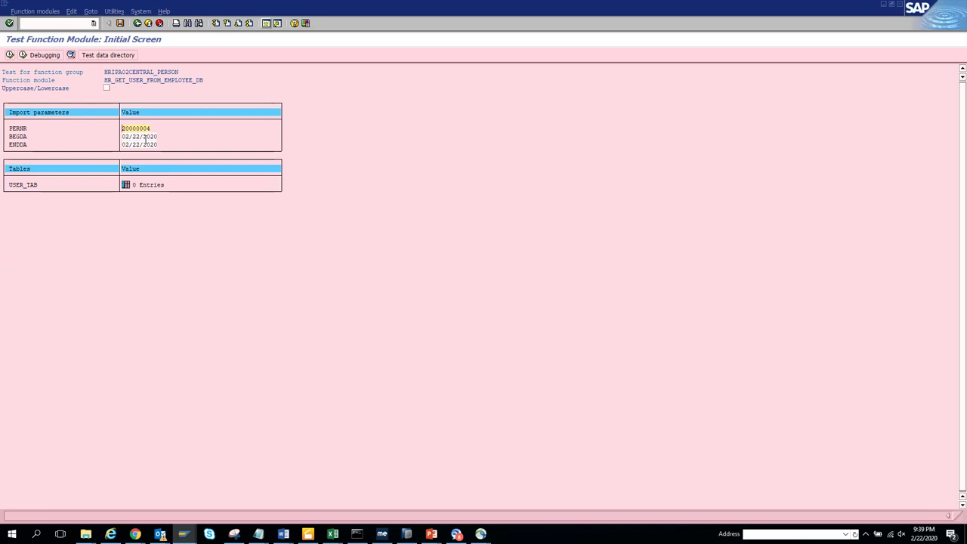
{"action": "left_click", "coordinate": [145, 136]}
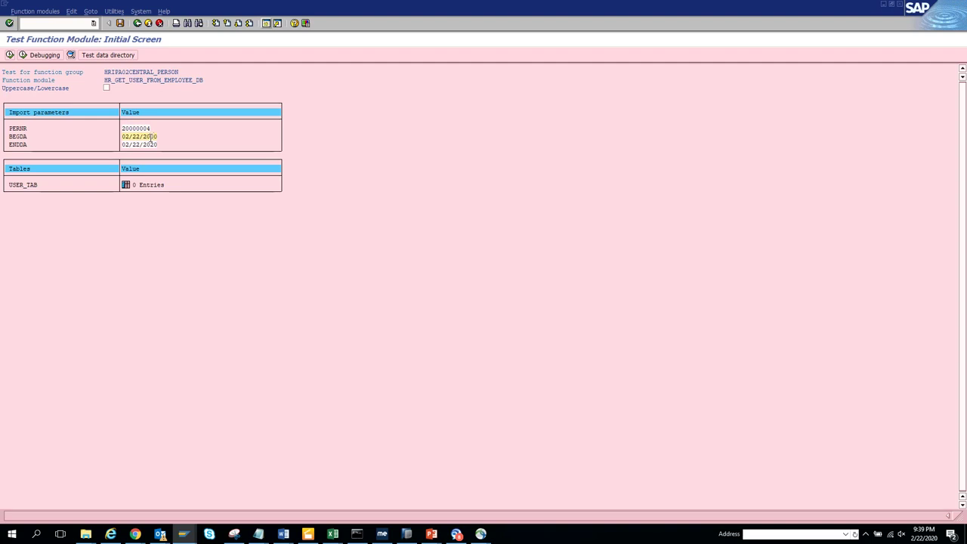
{"action": "type", "text": "0"}
{"action": "key", "text": "F8"}
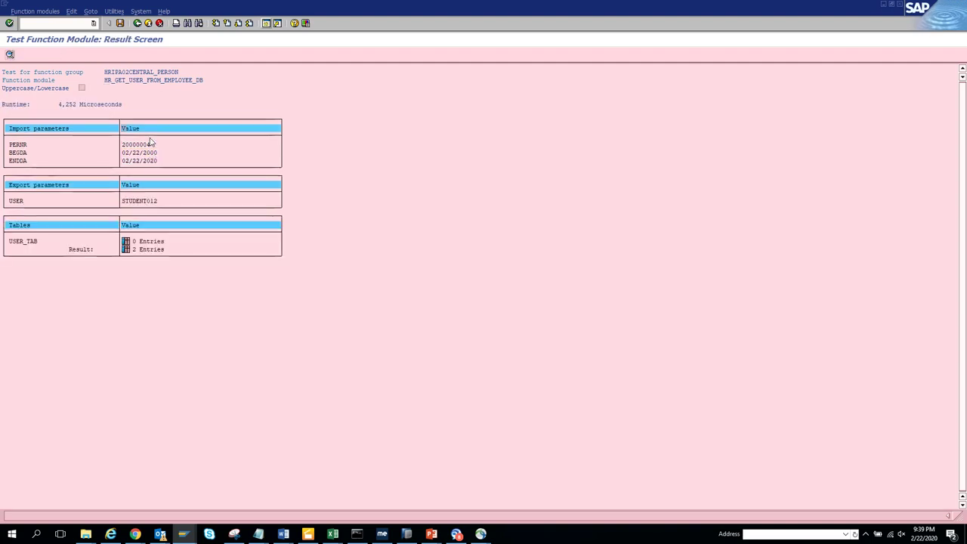
{"action": "left_click", "coordinate": [126, 250]}
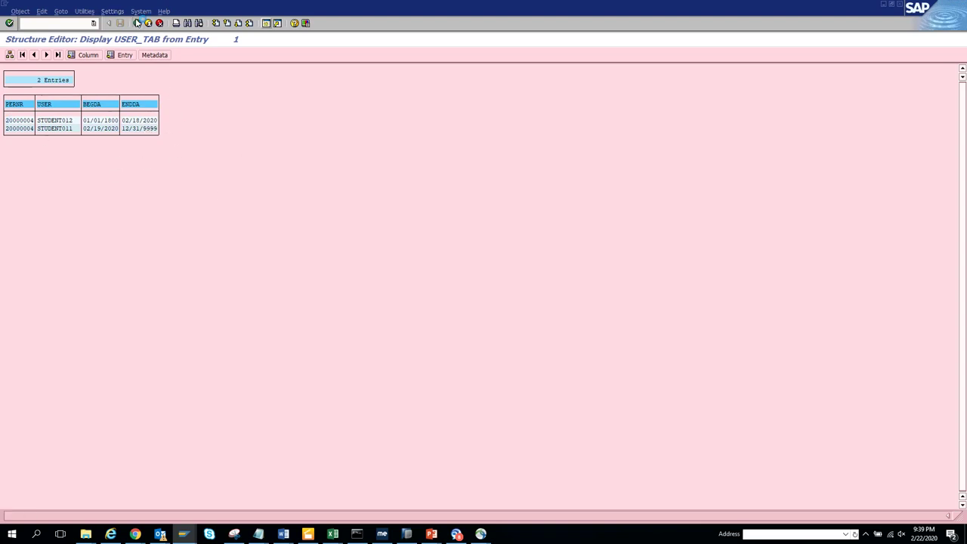
- Go back to the function module list and open HR_READ_SUBTYPE for testing
{"action": "left_click", "coordinate": [137, 22]}
{"action": "left_click", "coordinate": [137, 23]}
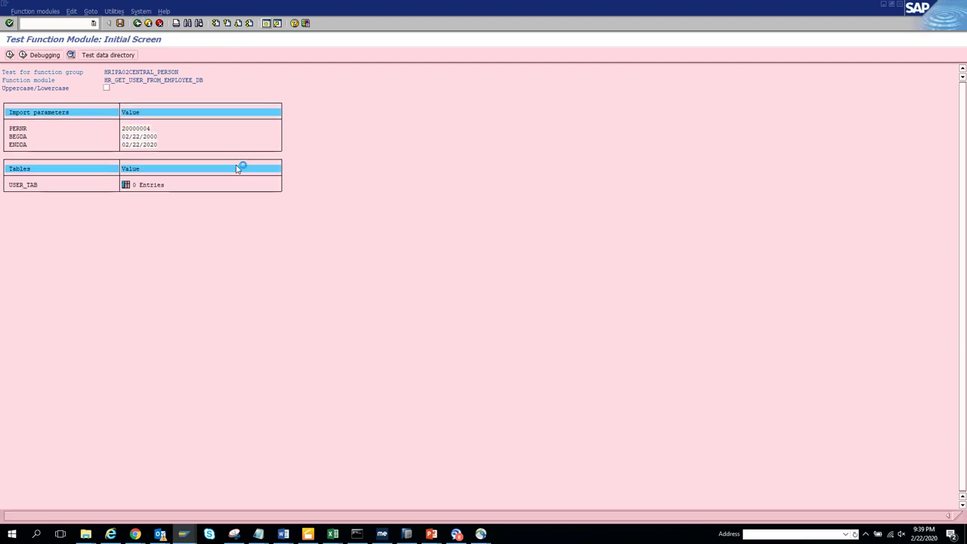
{"action": "left_click", "coordinate": [137, 22]}
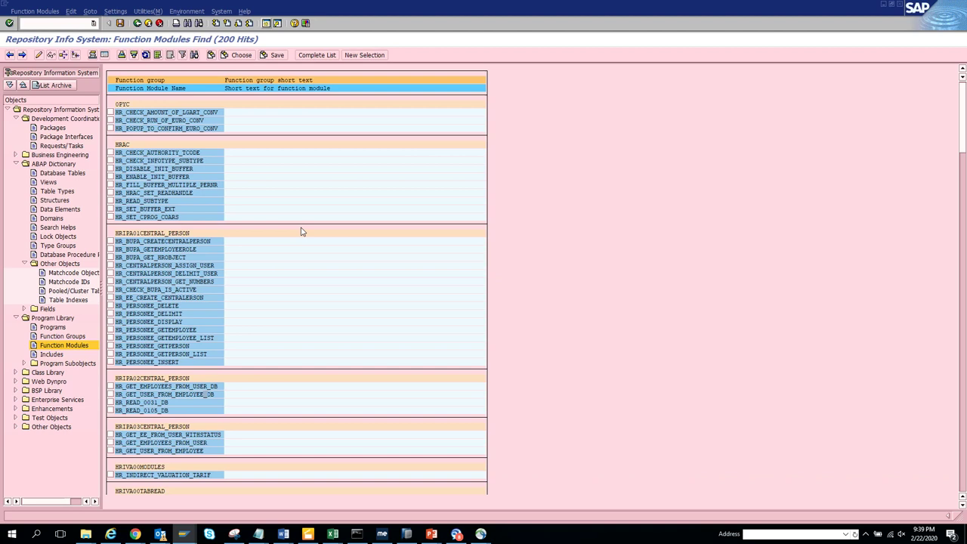
{"action": "double_click", "coordinate": [196, 199]}
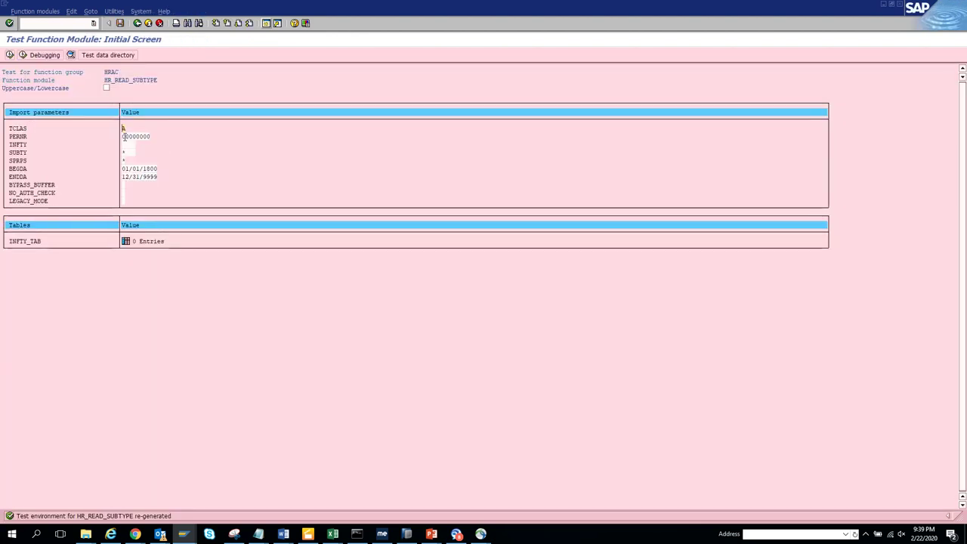
- Execute the HR_READ_SUBTYPE test with PERNR set to the employee's personnel number and INFTY set to 0105
{"action": "left_click", "coordinate": [123, 136]}
{"action": "left_click_drag", "start_coordinate": [123, 136], "coordinate": [202, 151]}
{"action": "key", "text": "Delete"}
{"action": "type", "text": "2"}
{"action": "type", "text": "000"}
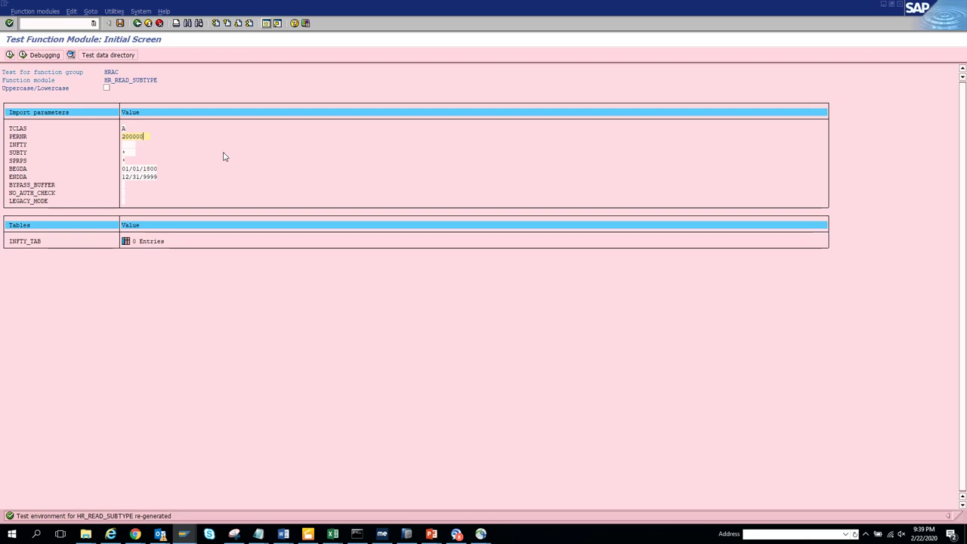
{"action": "type", "text": "04"}
{"action": "left_click", "coordinate": [9, 55]}
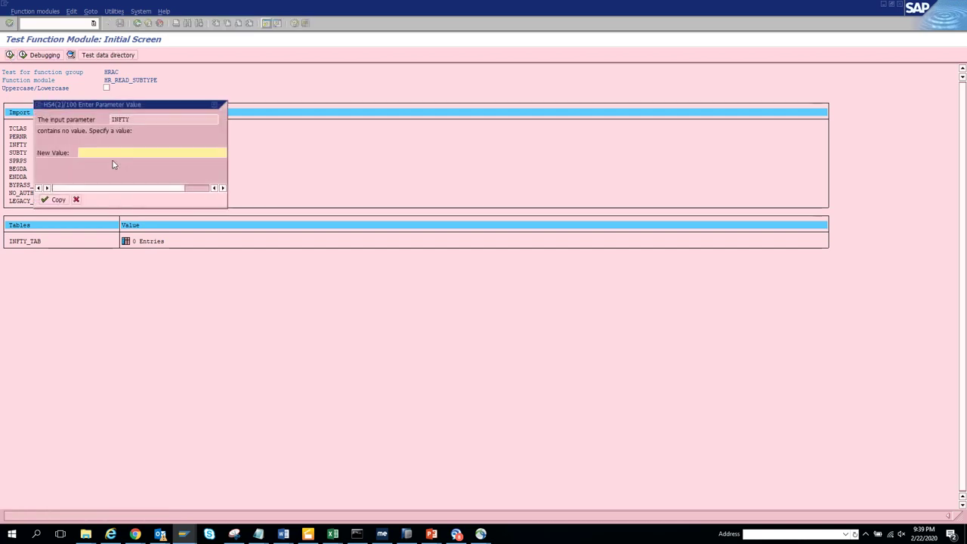
{"action": "type", "text": "01"}
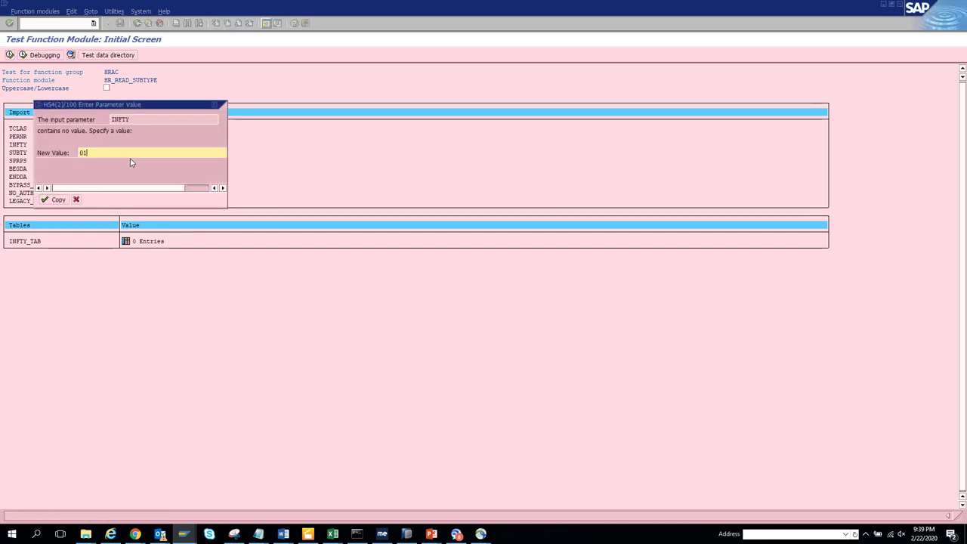
{"action": "type", "text": "05"}
{"action": "key", "text": "Return"}
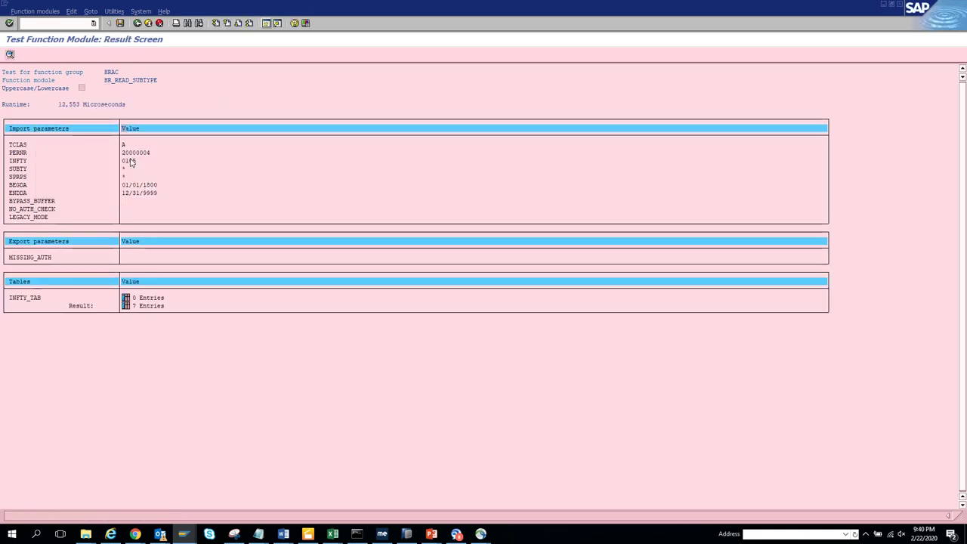
- Display the resulting INFTY_TAB entries of the test and examine the infotype 0105 records
{"action": "left_click", "coordinate": [125, 305]}
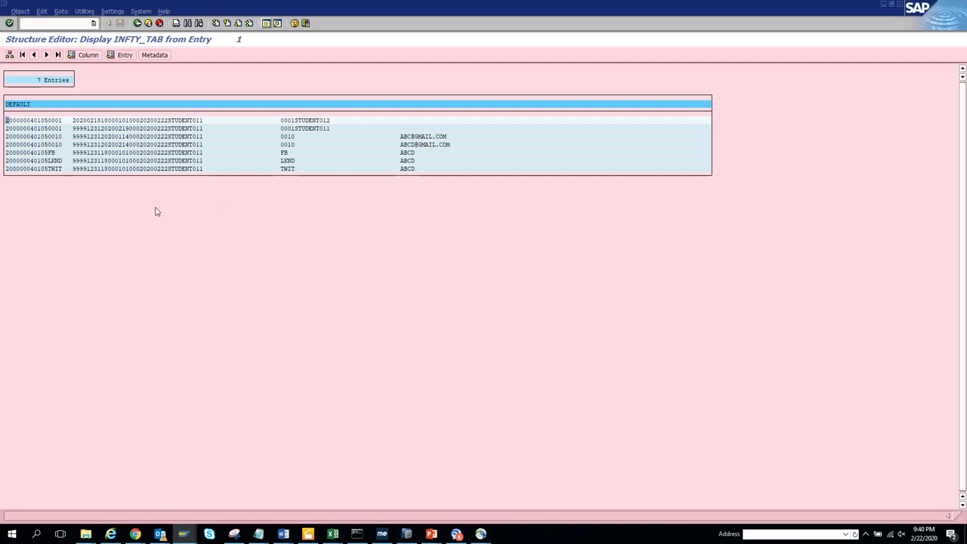
{"action": "left_click", "coordinate": [137, 23]}
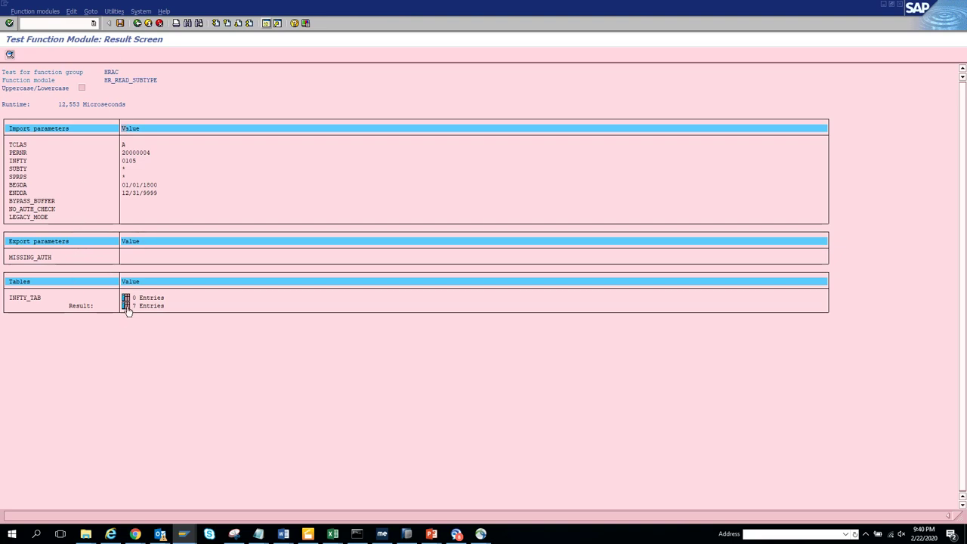
{"action": "left_click", "coordinate": [126, 306]}
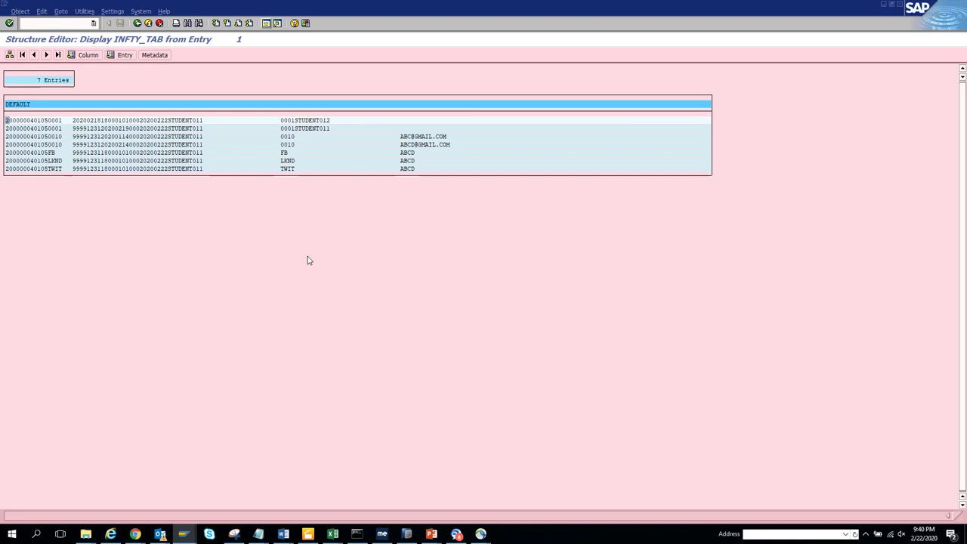
{"action": "left_click", "coordinate": [142, 23]}
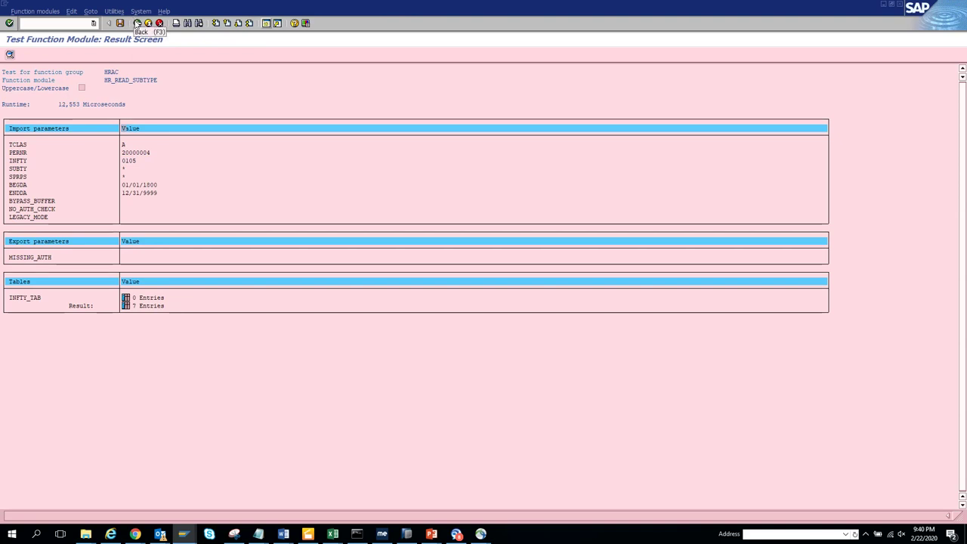
- Return to the repository's function module list and search it for "read"
{"action": "left_click", "coordinate": [138, 23]}
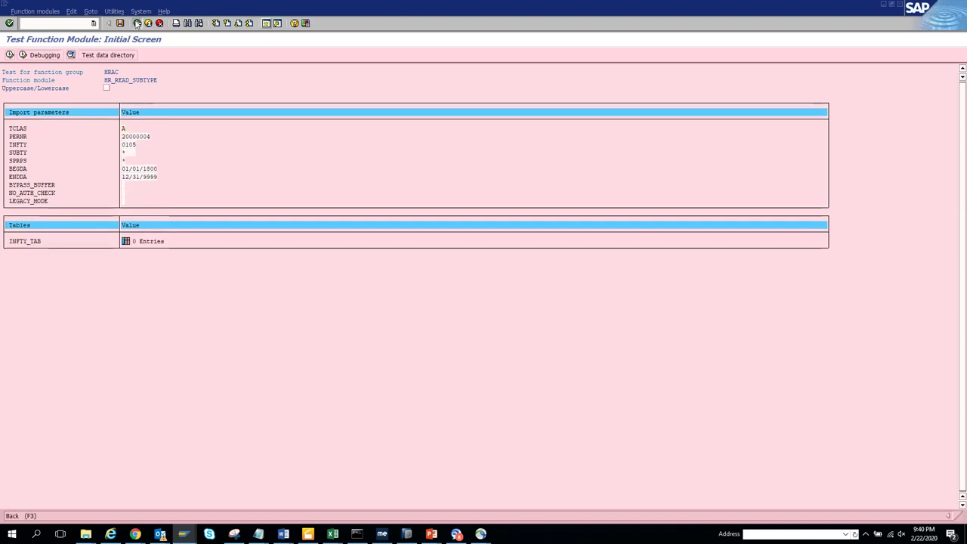
{"action": "left_click", "coordinate": [138, 23]}
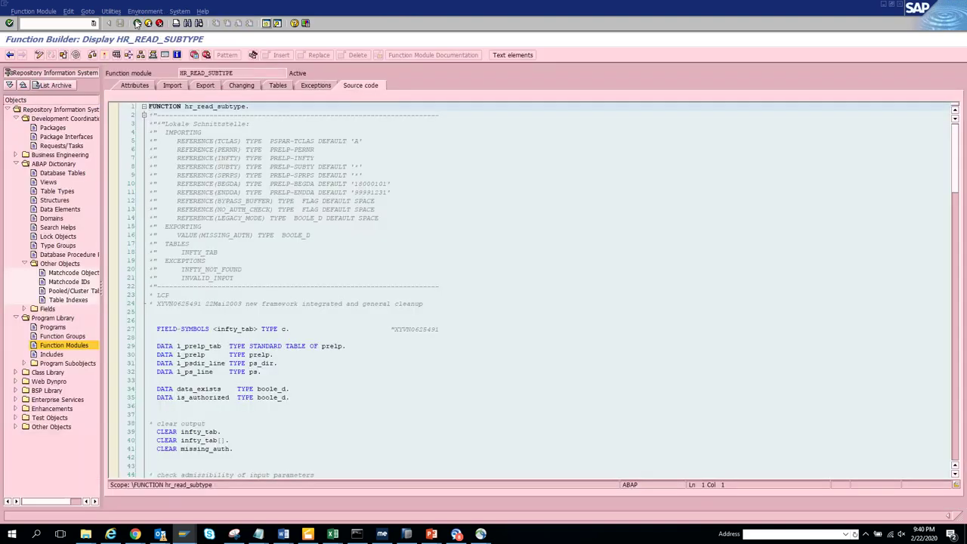
{"action": "left_click", "coordinate": [137, 24]}
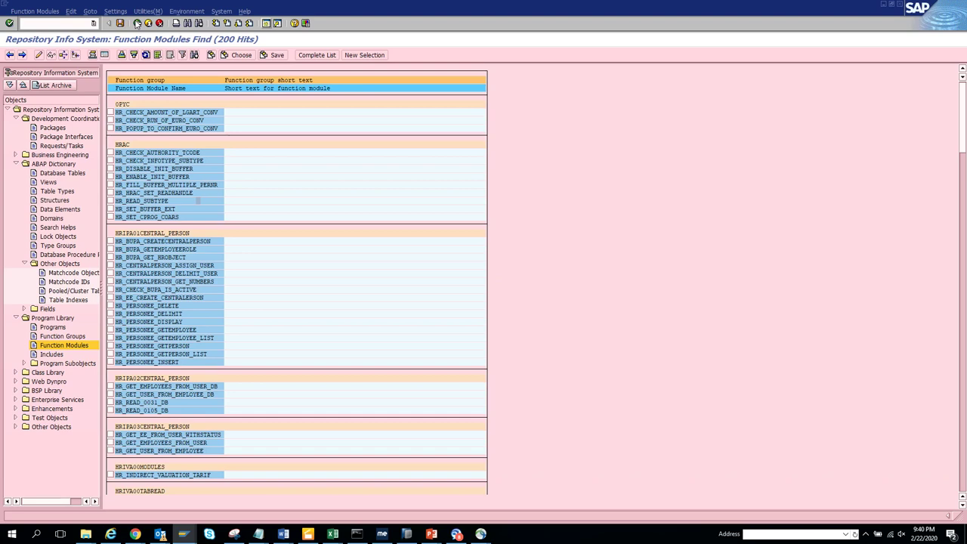
{"action": "key", "text": "Page_Down"}
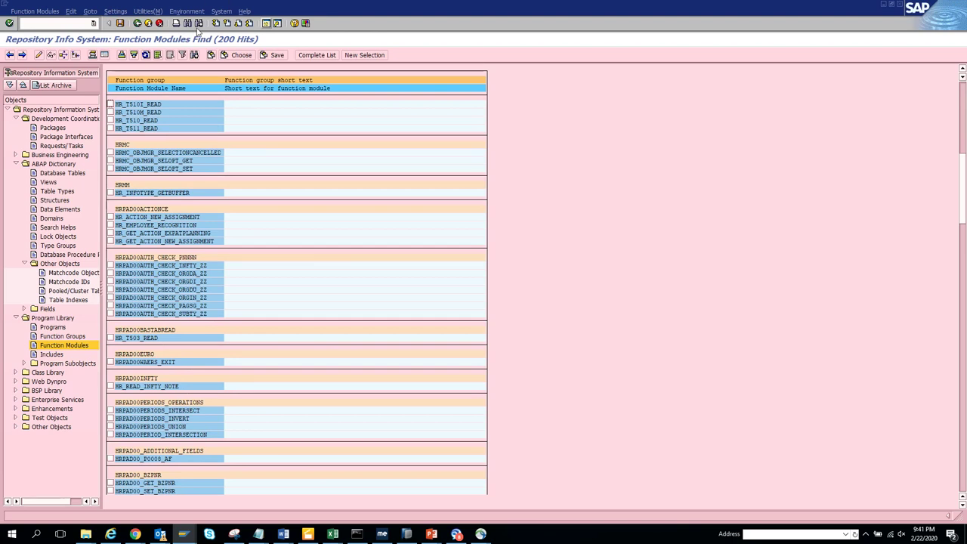
{"action": "left_click", "coordinate": [189, 24]}
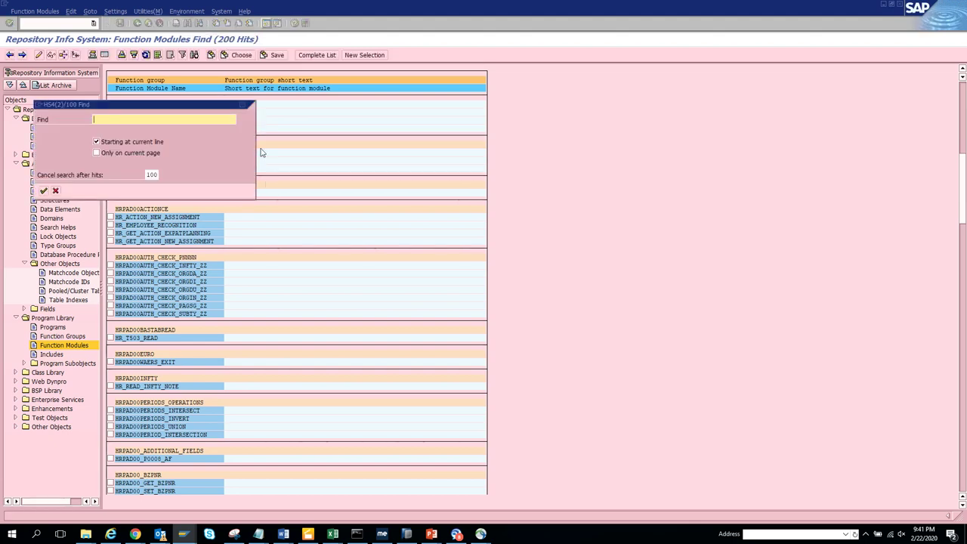
{"action": "type", "text": "read"}
{"action": "key", "text": "Return"}
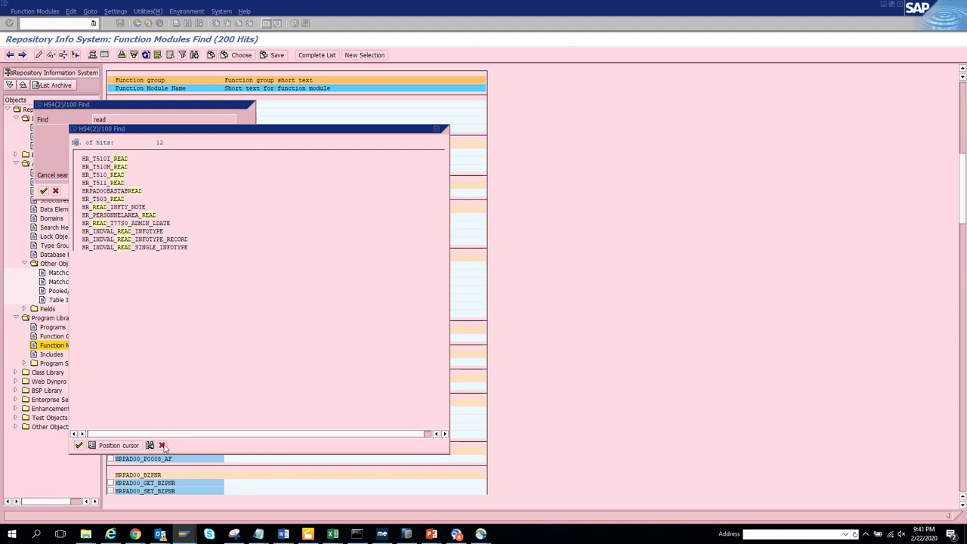
{"action": "left_click", "coordinate": [162, 446]}
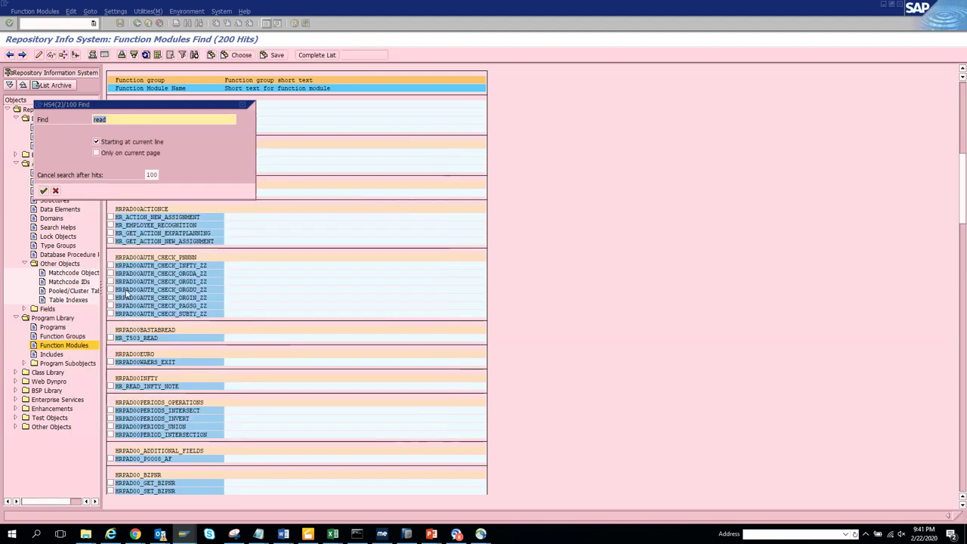
{"action": "left_click", "coordinate": [55, 190]}
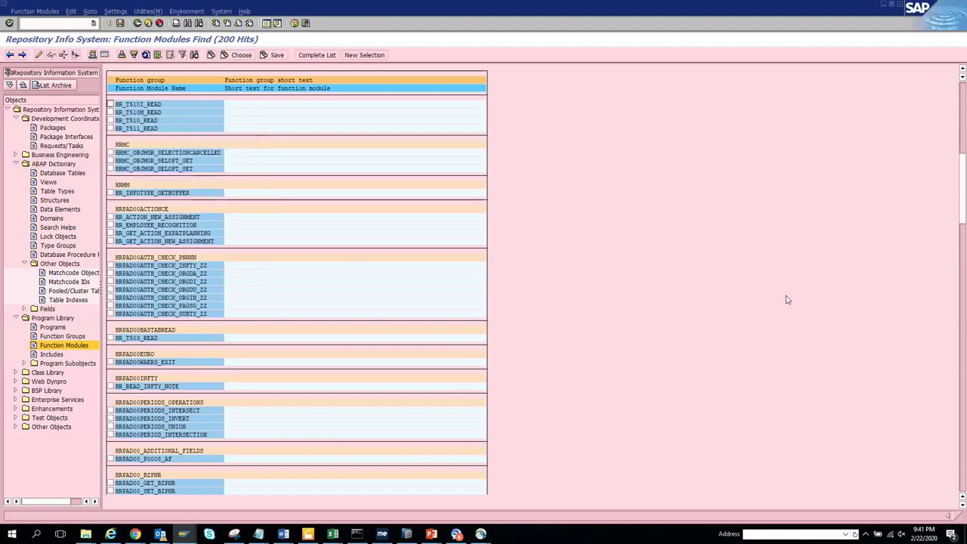
- Switch the repository search from function modules to programs and list the programs belonging to the HR package
{"action": "scroll", "coordinate": [785, 300], "scroll_direction": "down", "scroll_amount": 10}
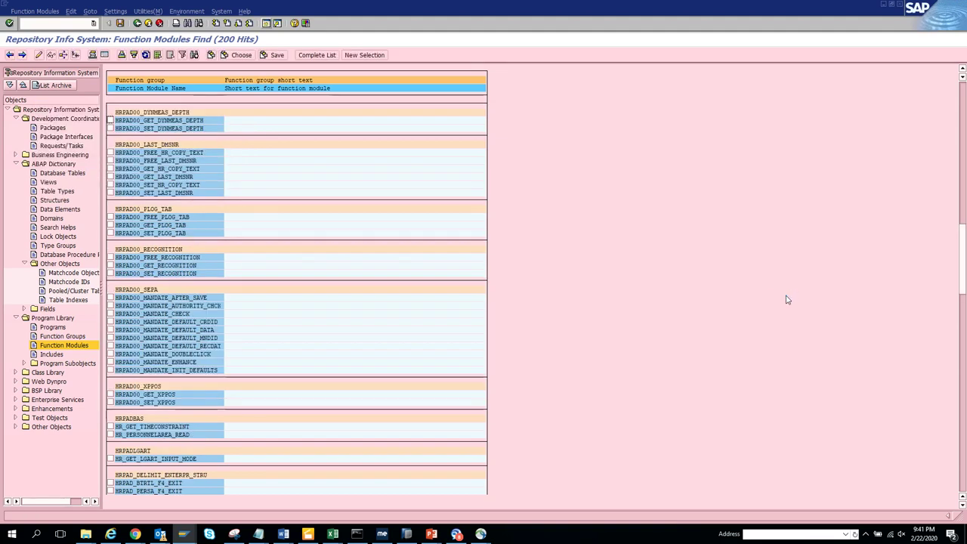
{"action": "scroll", "coordinate": [786, 300], "scroll_direction": "down", "scroll_amount": 10}
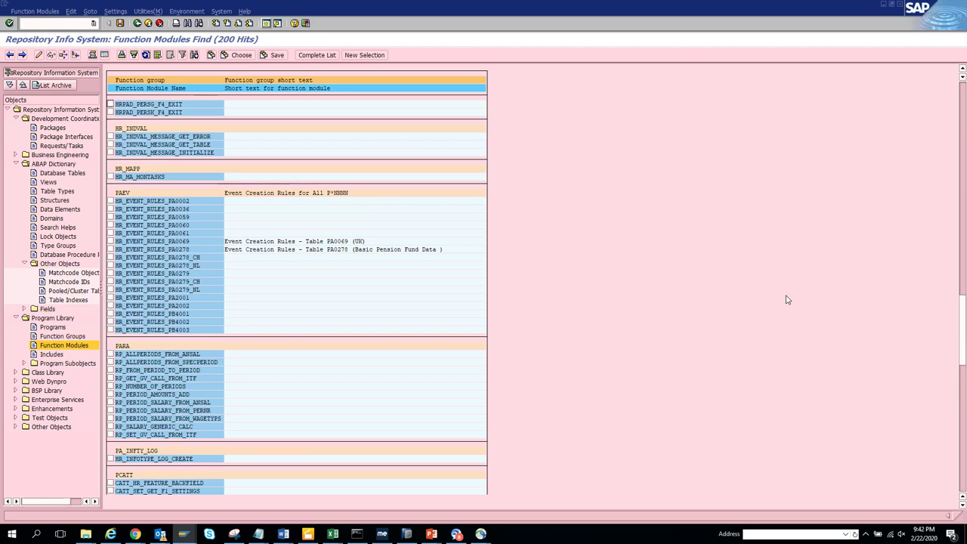
{"action": "left_click", "coordinate": [60, 328]}
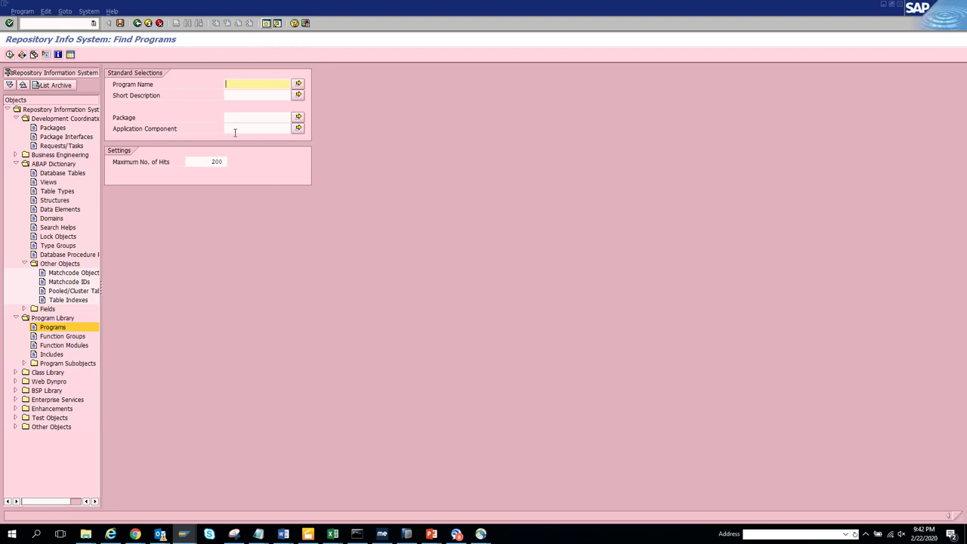
{"action": "left_click", "coordinate": [245, 119]}
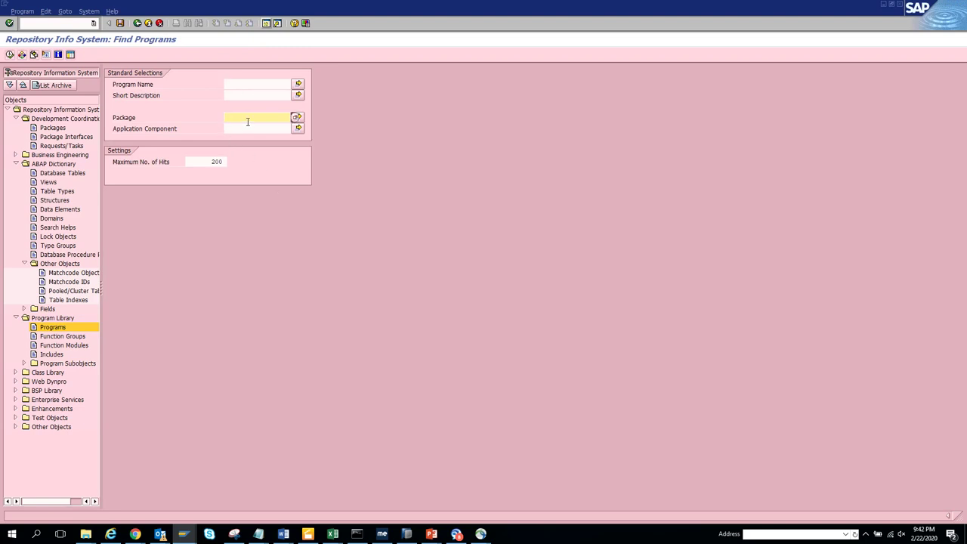
{"action": "left_click", "coordinate": [246, 119]}
{"action": "left_click", "coordinate": [245, 127]}
{"action": "left_click", "coordinate": [10, 54]}
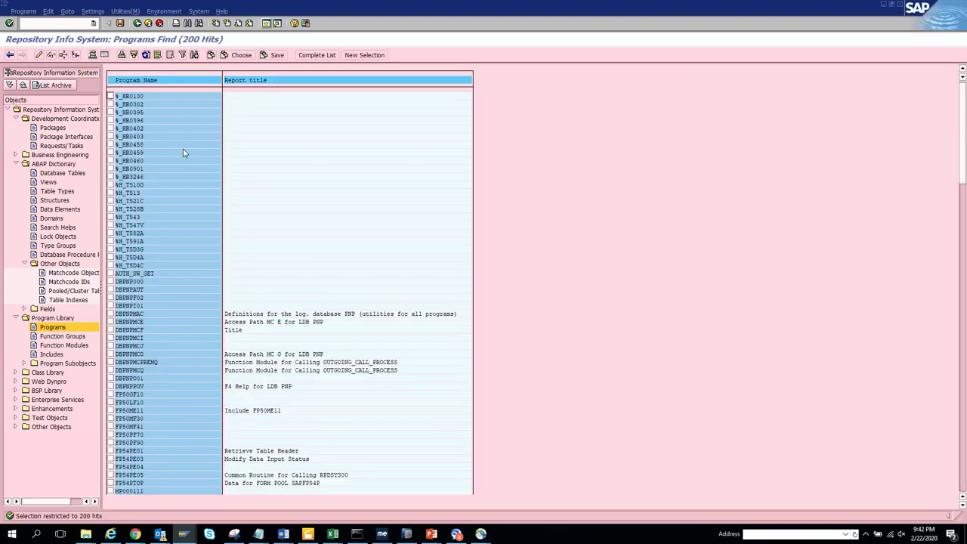
- Open report RPDEM021 from the program list and start it to reach its selection screen
{"action": "scroll", "coordinate": [183, 154], "scroll_direction": "down", "scroll_amount": 3}
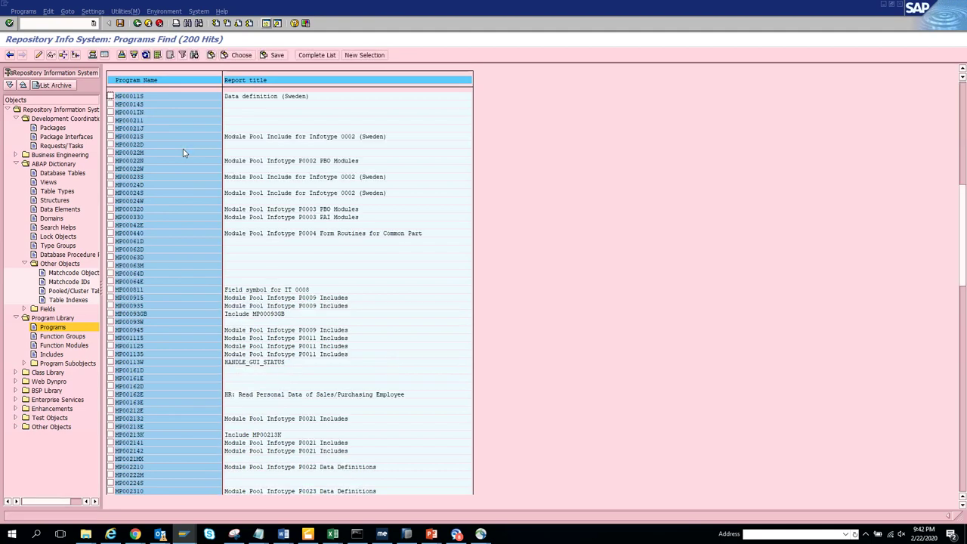
{"action": "scroll", "coordinate": [183, 154], "scroll_direction": "down", "scroll_amount": 3}
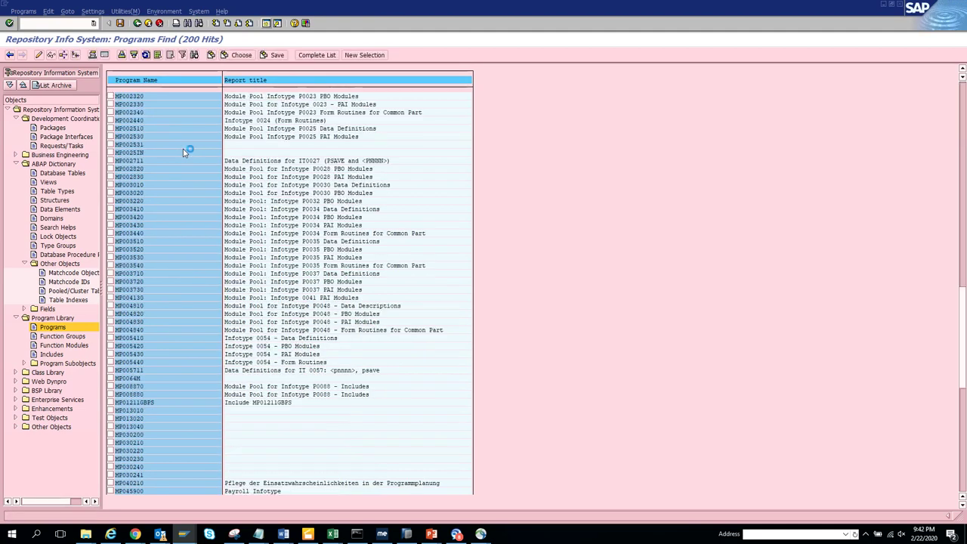
{"action": "scroll", "coordinate": [183, 153], "scroll_direction": "down", "scroll_amount": 3}
{"action": "scroll", "coordinate": [183, 154], "scroll_direction": "down", "scroll_amount": 3}
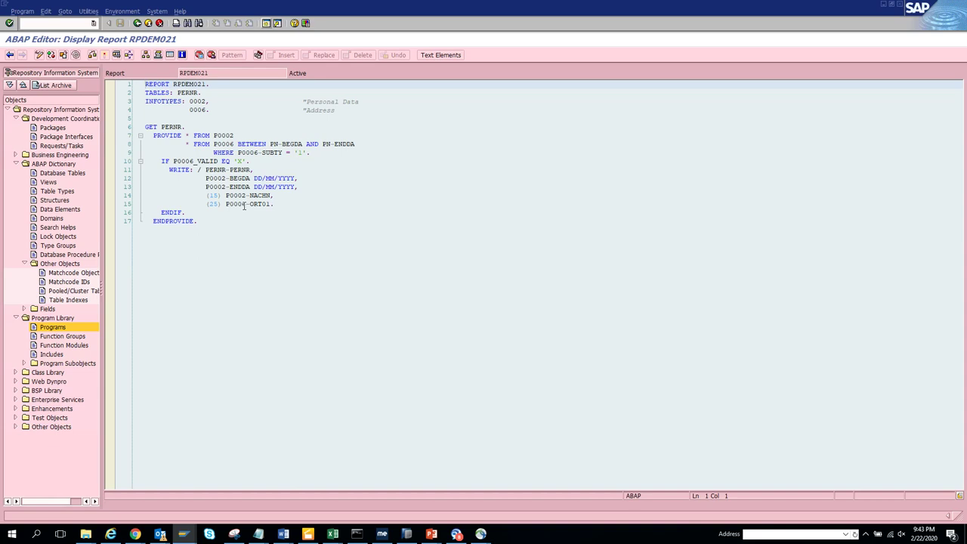
{"action": "key", "text": "F8"}
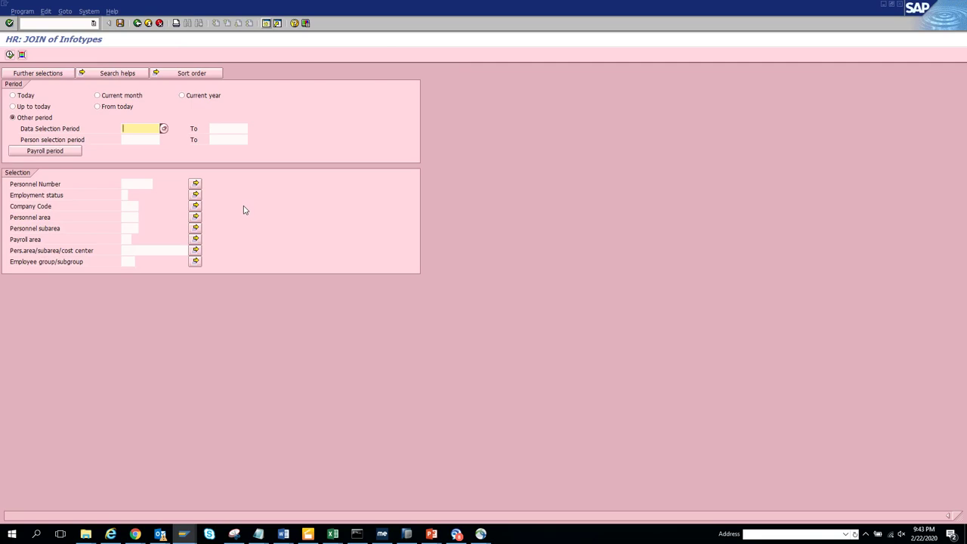
- Run the infotype join report for the employee's personnel number, view its output and return to the selection screen
{"action": "left_click", "coordinate": [133, 182]}
{"action": "type", "text": "2000000"}
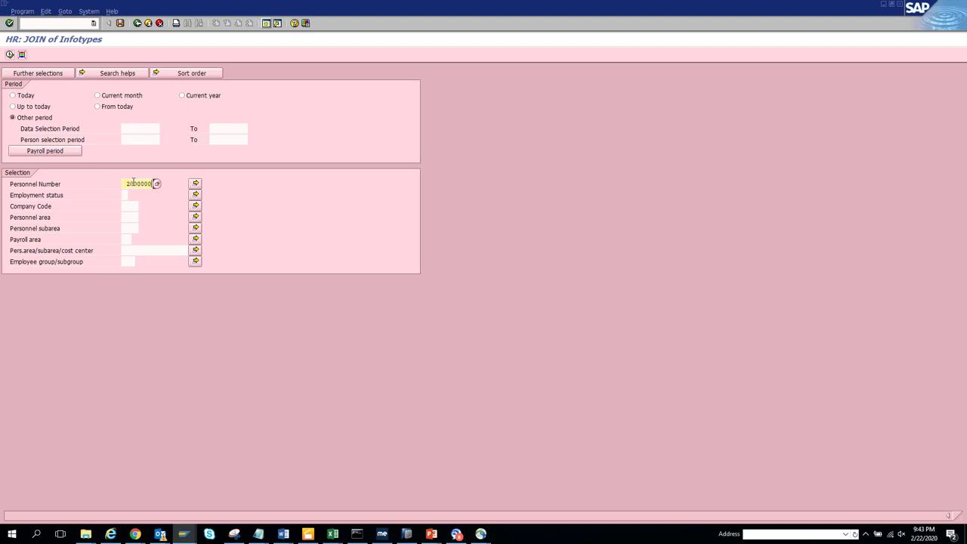
{"action": "type", "text": "4"}
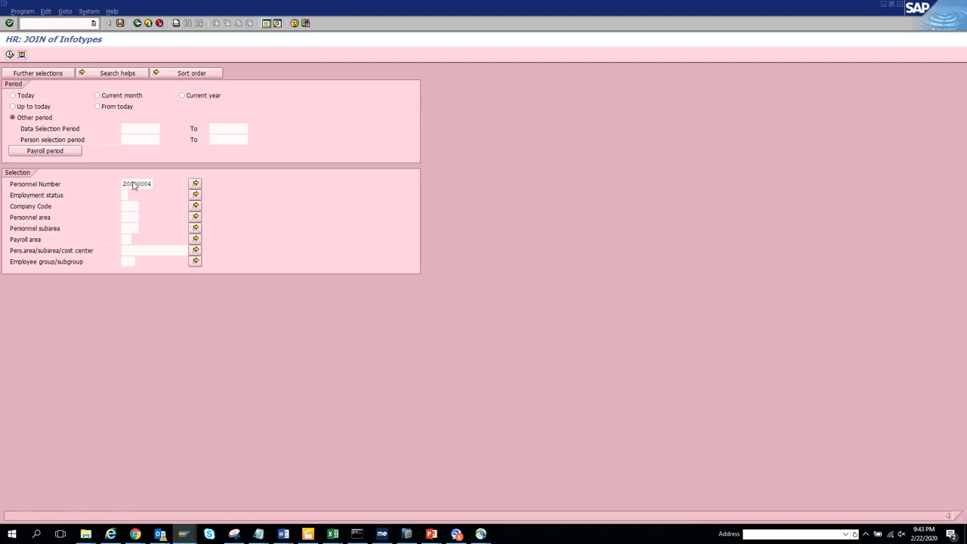
{"action": "key", "text": "F8"}
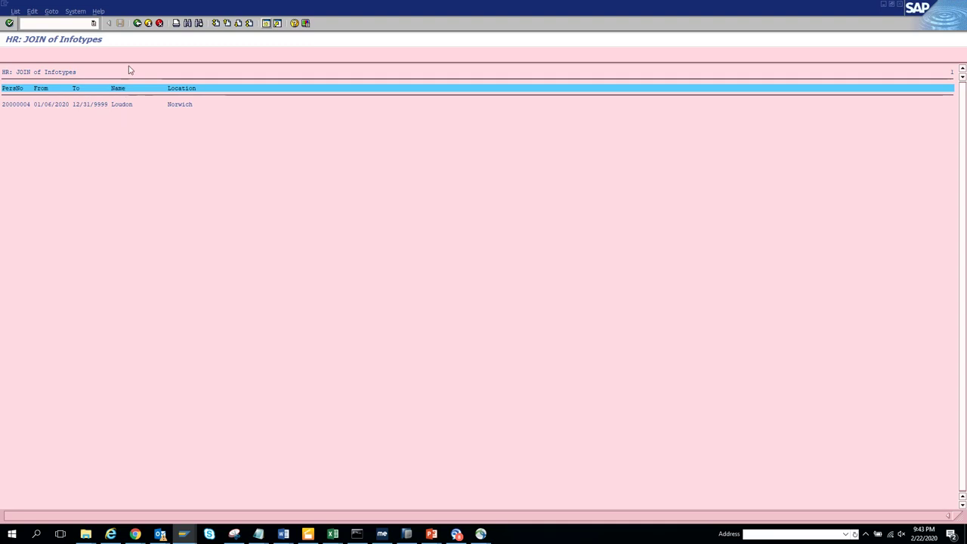
{"action": "left_click", "coordinate": [137, 23]}
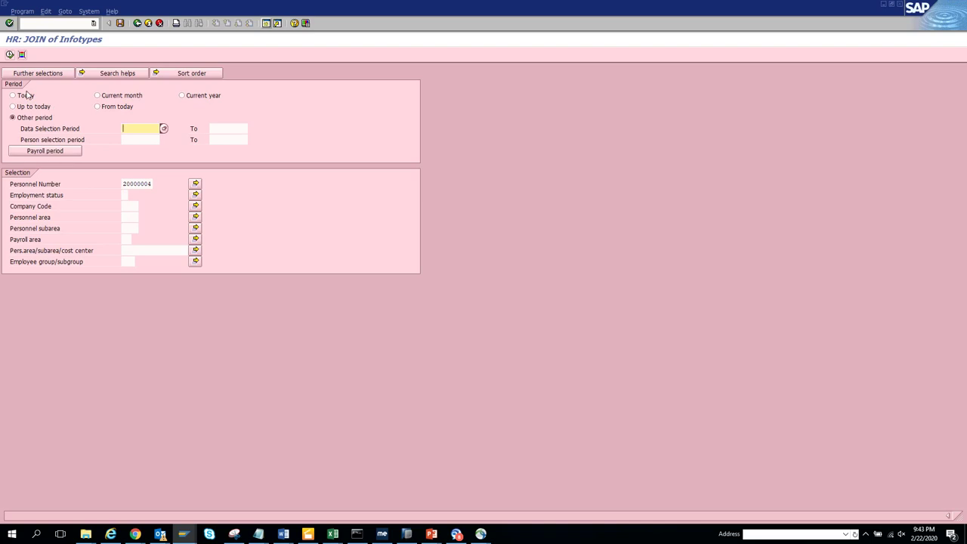
- Add Organizational unit and Position to the report's selection fields
{"action": "left_click", "coordinate": [59, 72]}
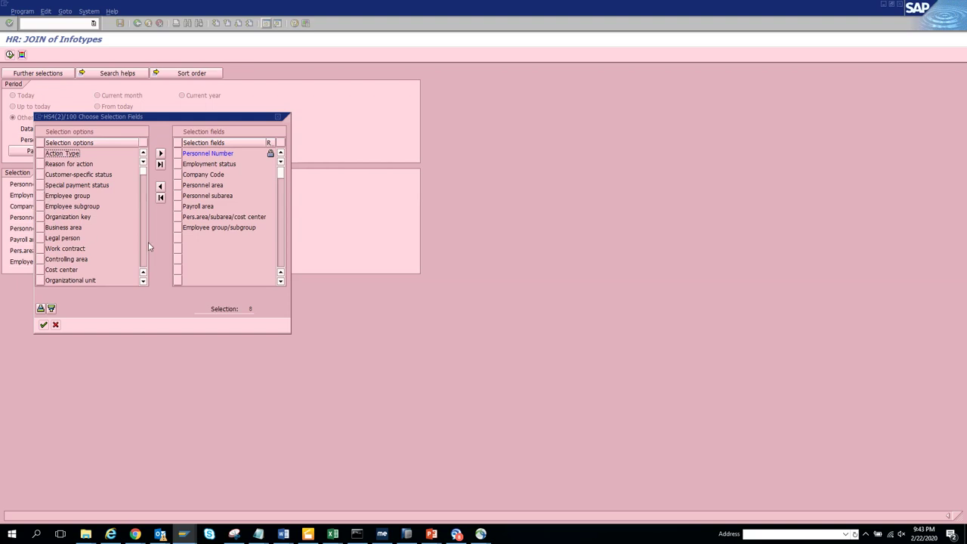
{"action": "left_click", "coordinate": [43, 280]}
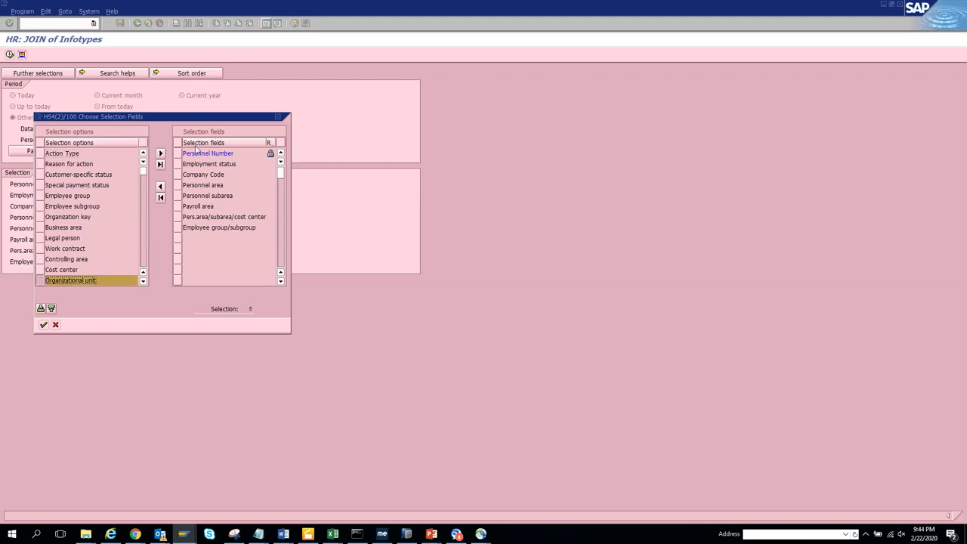
{"action": "left_click", "coordinate": [159, 153]}
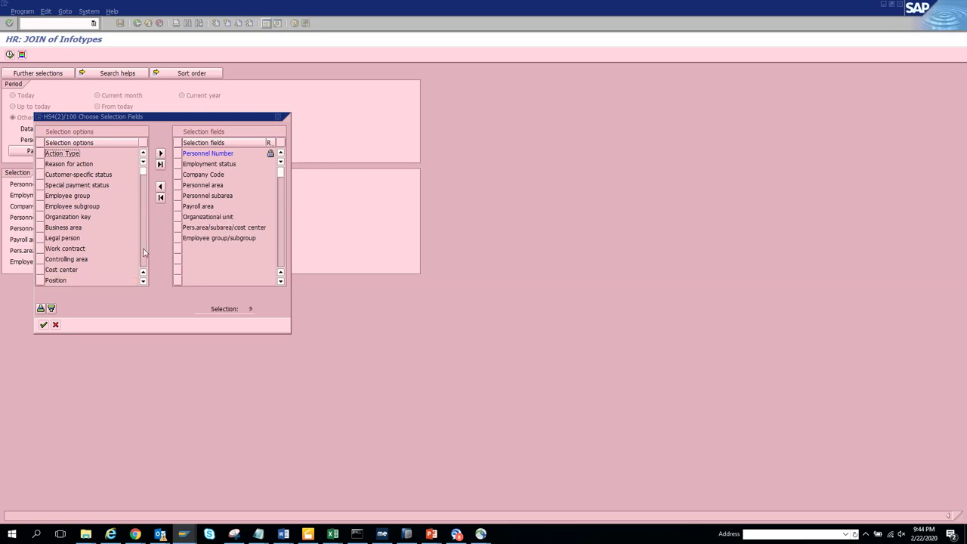
{"action": "left_click", "coordinate": [42, 282]}
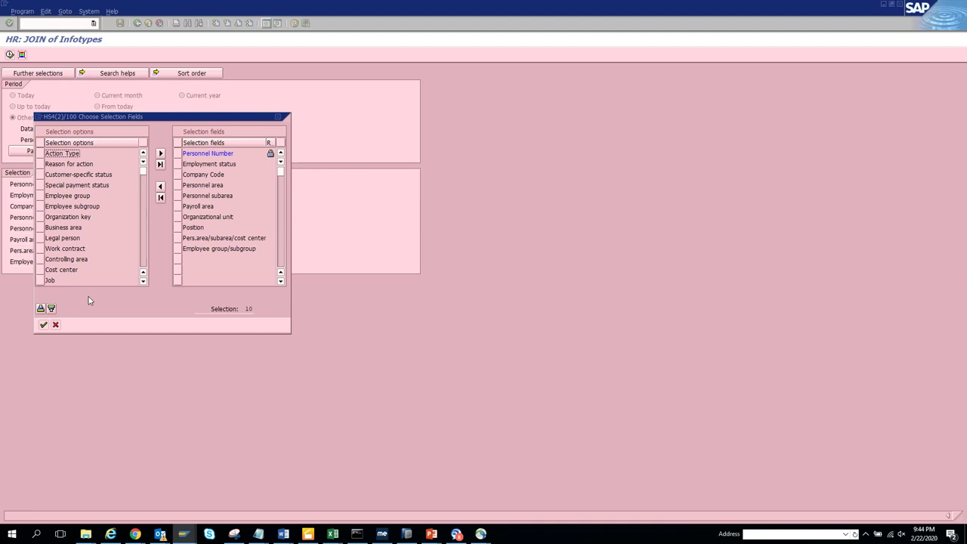
{"action": "left_click", "coordinate": [43, 325]}
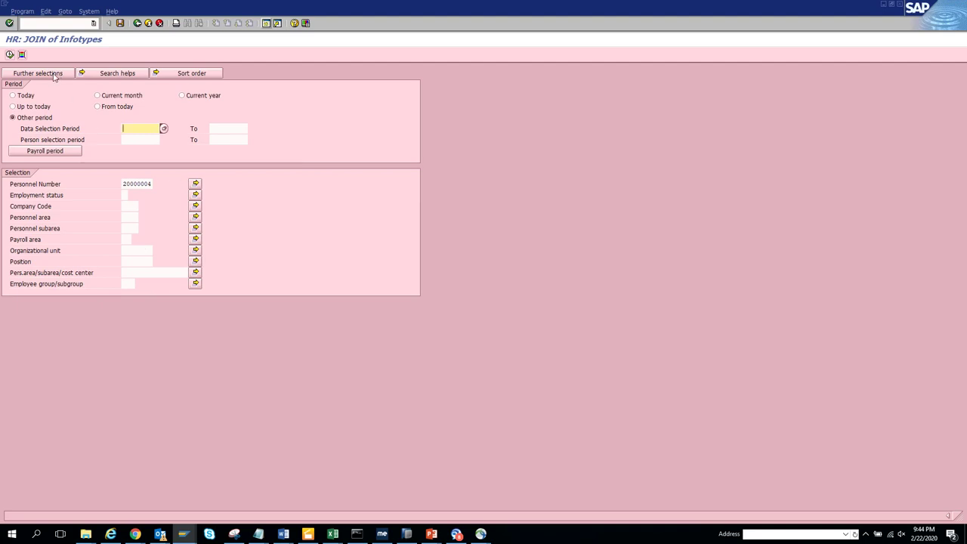
- Review the search helps available for the infotype join report and return to its selection screen
{"action": "left_click", "coordinate": [113, 73]}
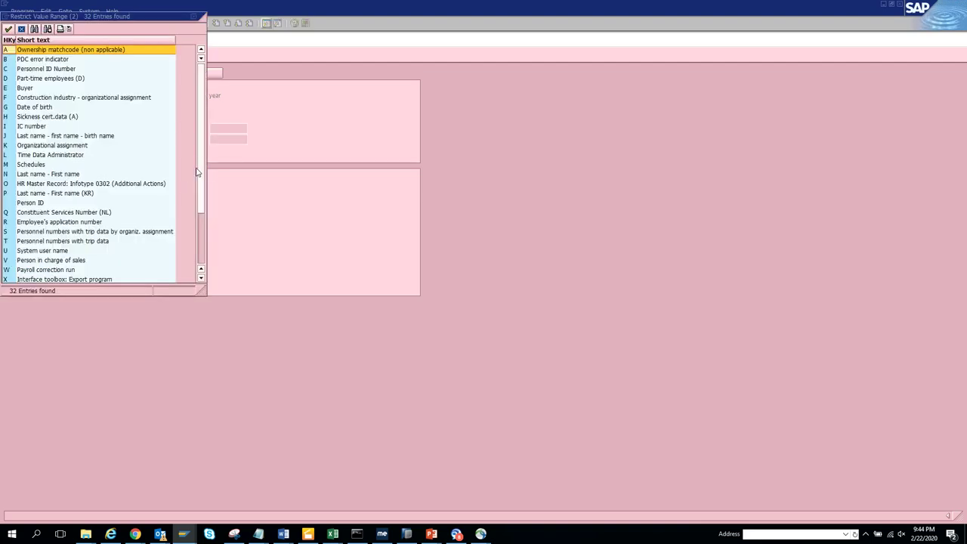
{"action": "left_click", "coordinate": [201, 235]}
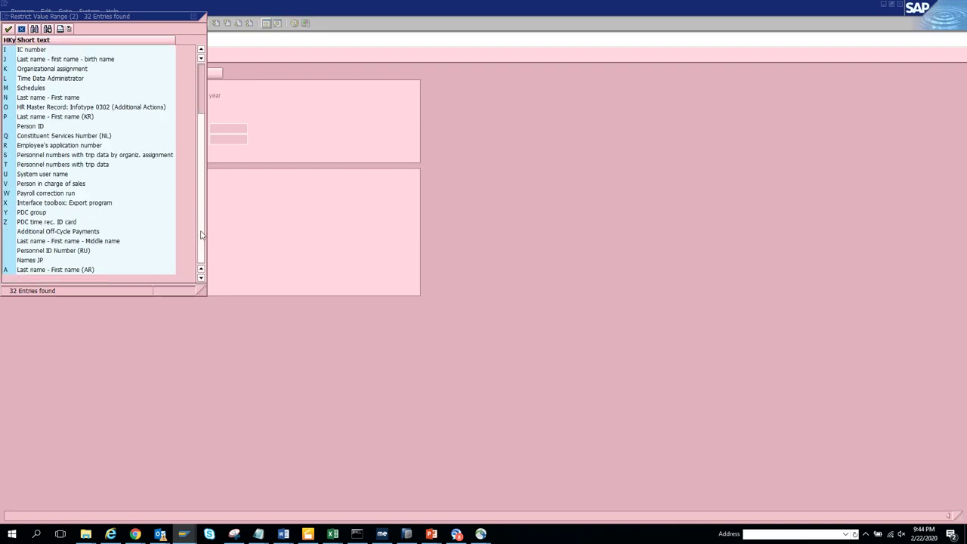
{"action": "scroll", "coordinate": [201, 235], "scroll_direction": "up", "scroll_amount": 3}
{"action": "left_click", "coordinate": [9, 29]}
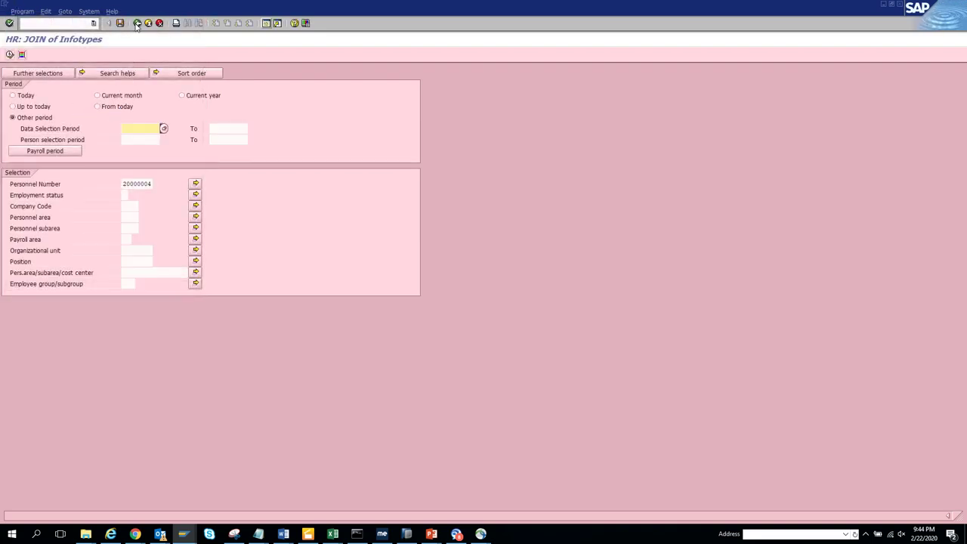
- Leave report RPDEM021 and browse the HR package's program list back up to its first entries
{"action": "left_click", "coordinate": [137, 23]}
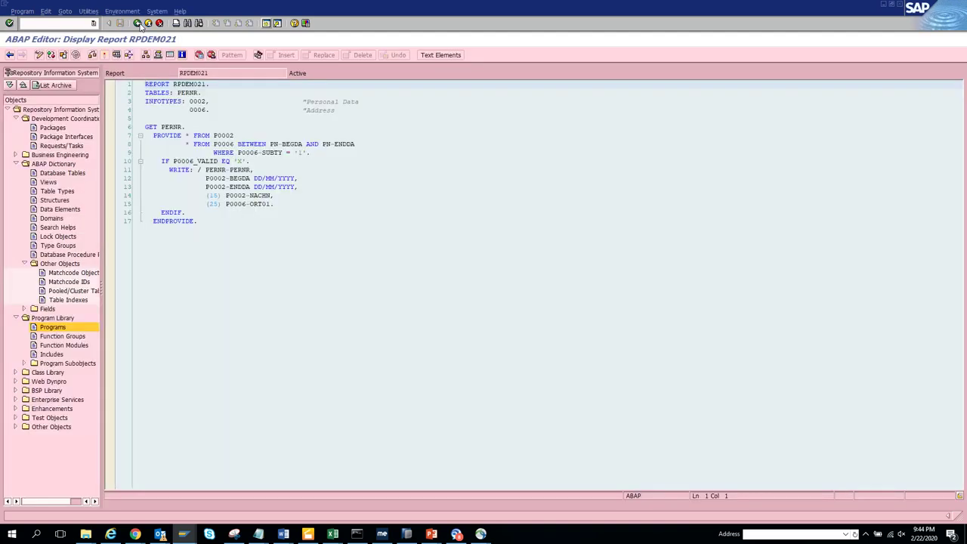
{"action": "left_click", "coordinate": [138, 24]}
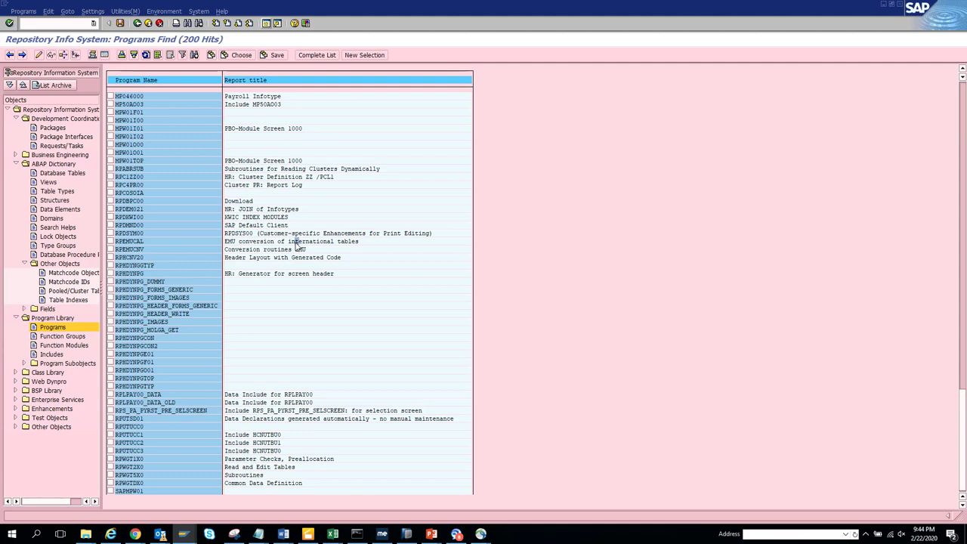
{"action": "scroll", "coordinate": [297, 245], "scroll_direction": "up", "scroll_amount": 10}
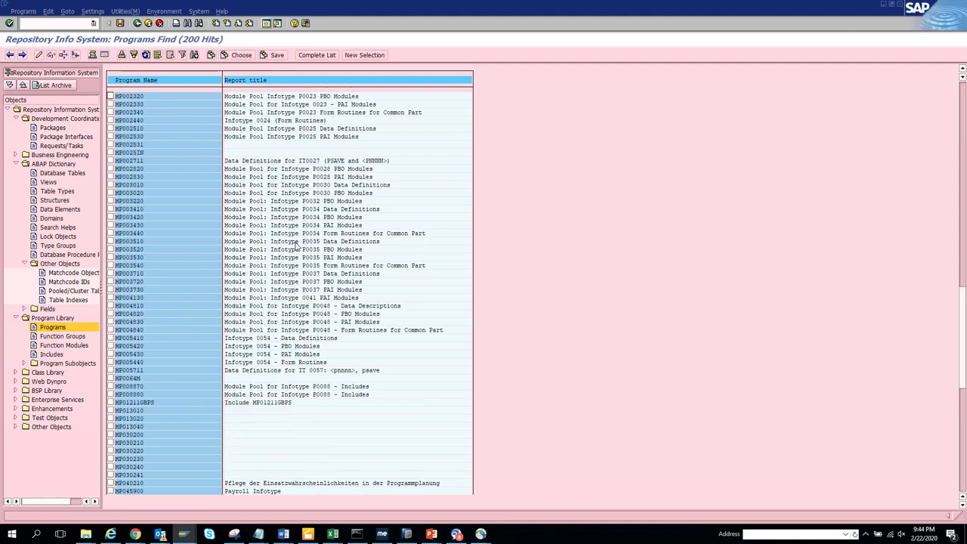
{"action": "scroll", "coordinate": [297, 246], "scroll_direction": "up", "scroll_amount": 10}
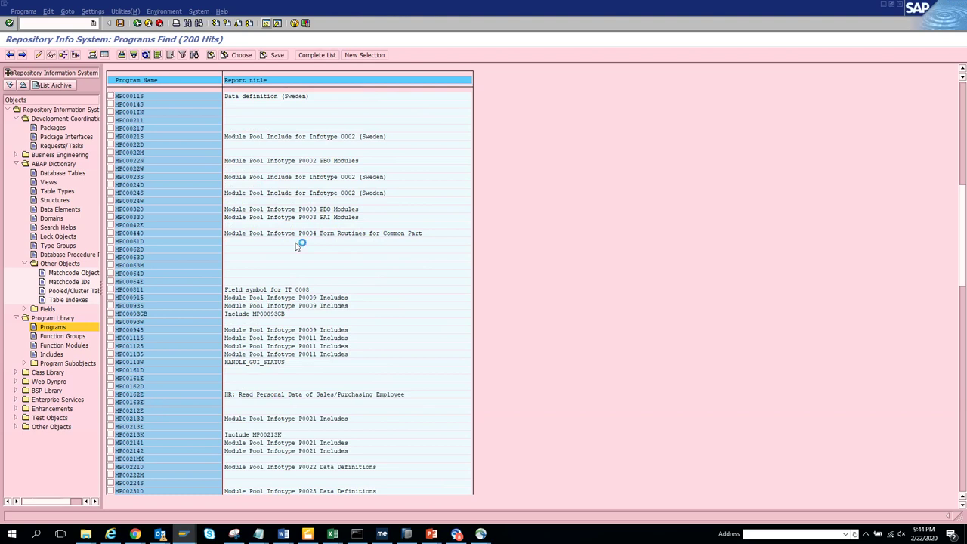
{"action": "scroll", "coordinate": [297, 246], "scroll_direction": "up", "scroll_amount": 10}
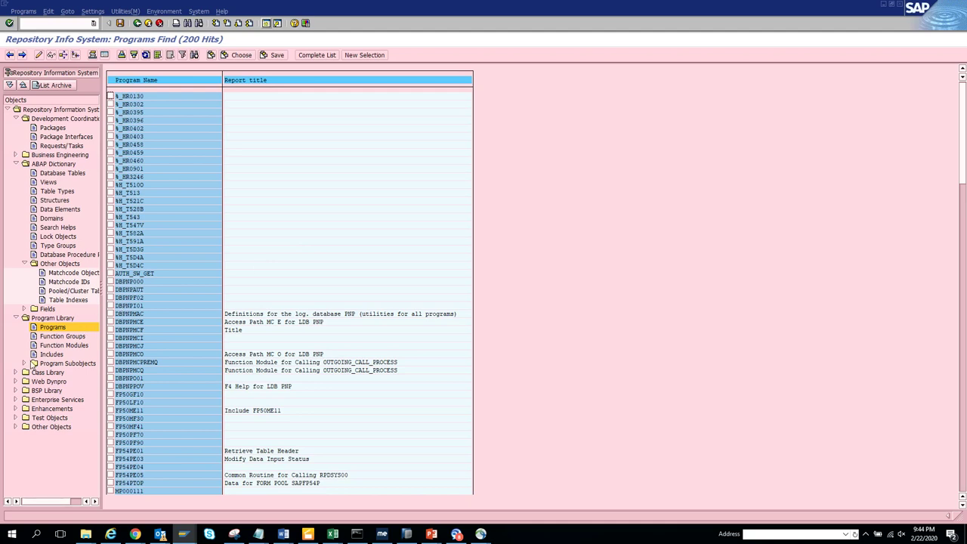
- List the Business Add-In definitions that belong to package PBAS in the repository
{"action": "left_click", "coordinate": [16, 409]}
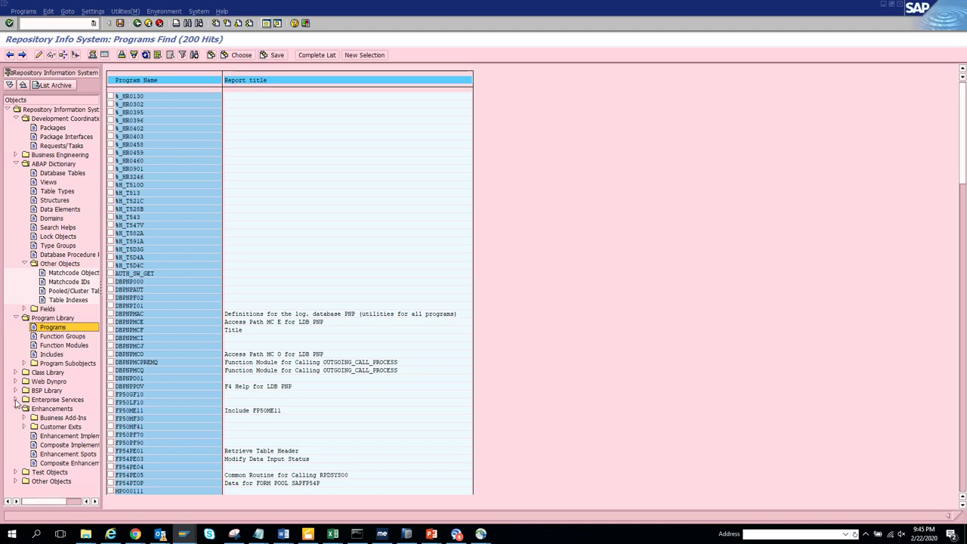
{"action": "left_click", "coordinate": [24, 419]}
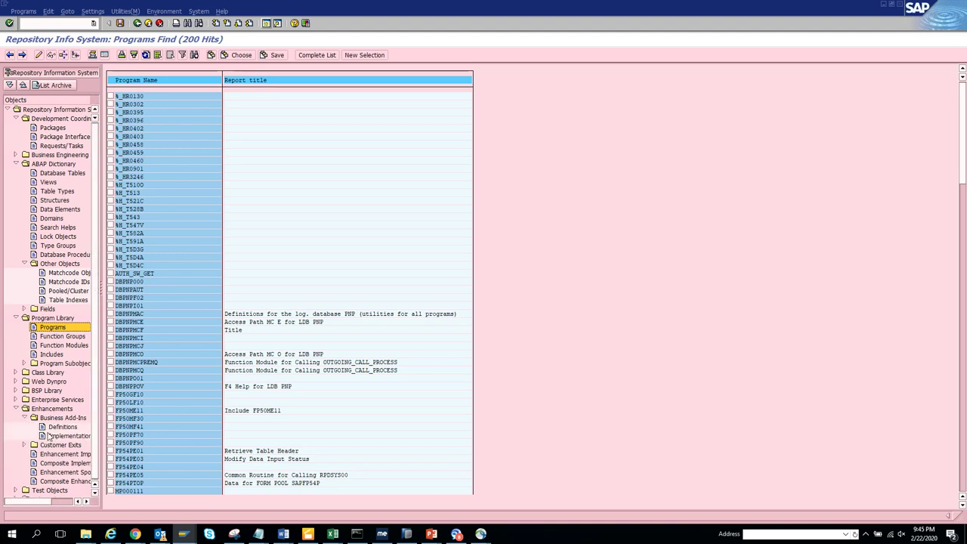
{"action": "left_click", "coordinate": [58, 428]}
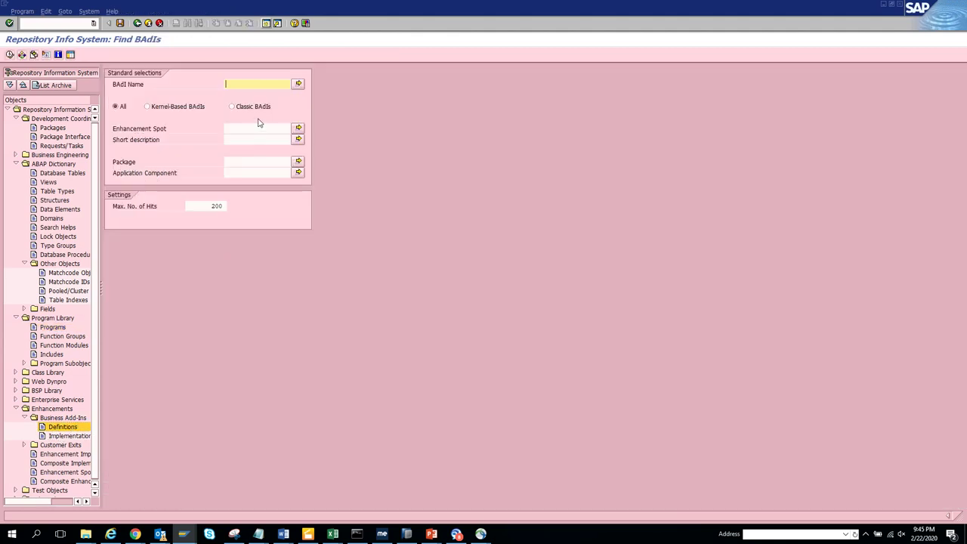
{"action": "left_click", "coordinate": [246, 162]}
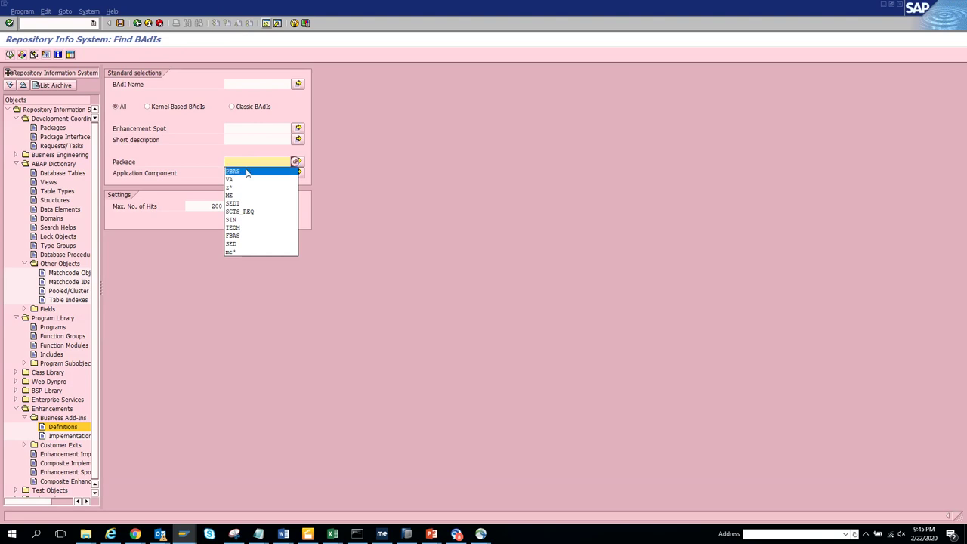
{"action": "left_click", "coordinate": [248, 171]}
{"action": "left_click", "coordinate": [9, 56]}
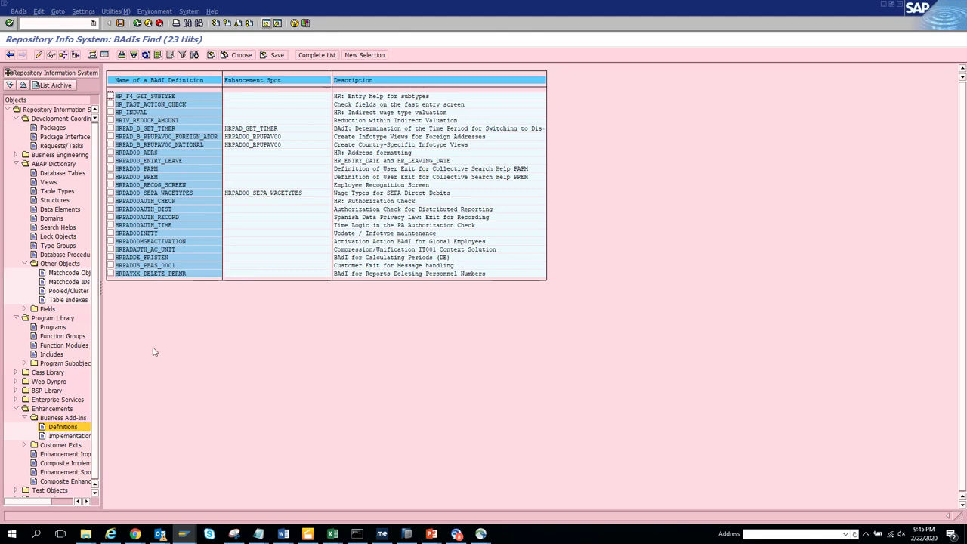
- List the customer exit enhancements that belong to package PBAS in the repository
{"action": "left_click", "coordinate": [23, 445]}
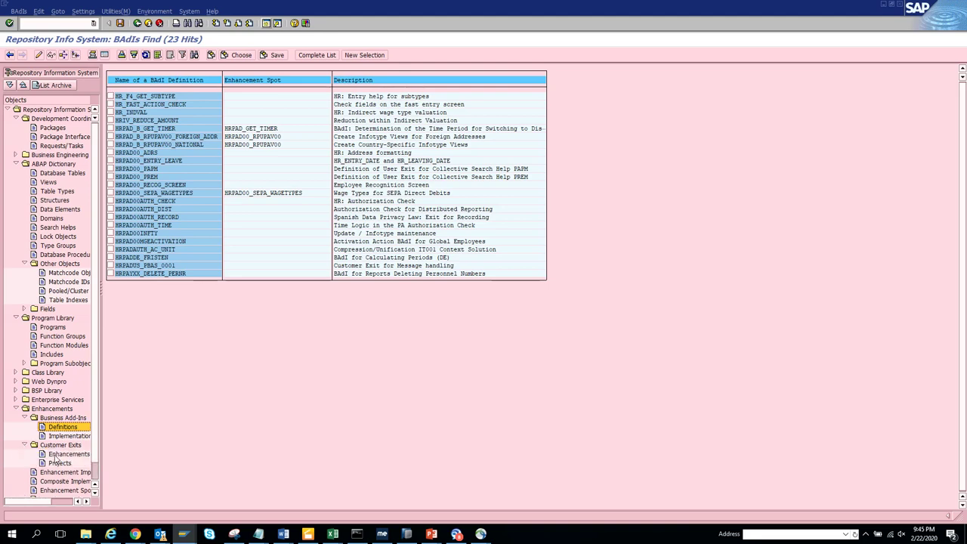
{"action": "double_click", "coordinate": [59, 455]}
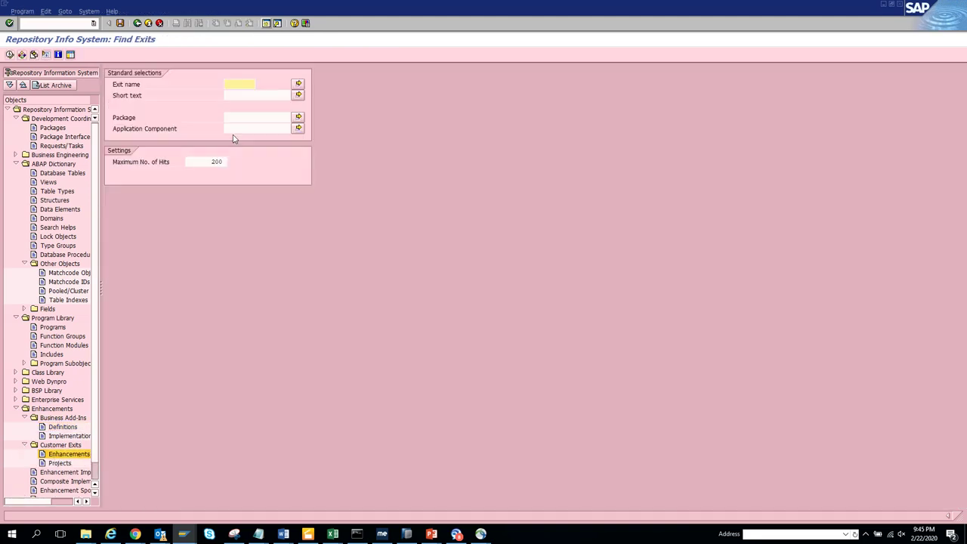
{"action": "left_click", "coordinate": [250, 118]}
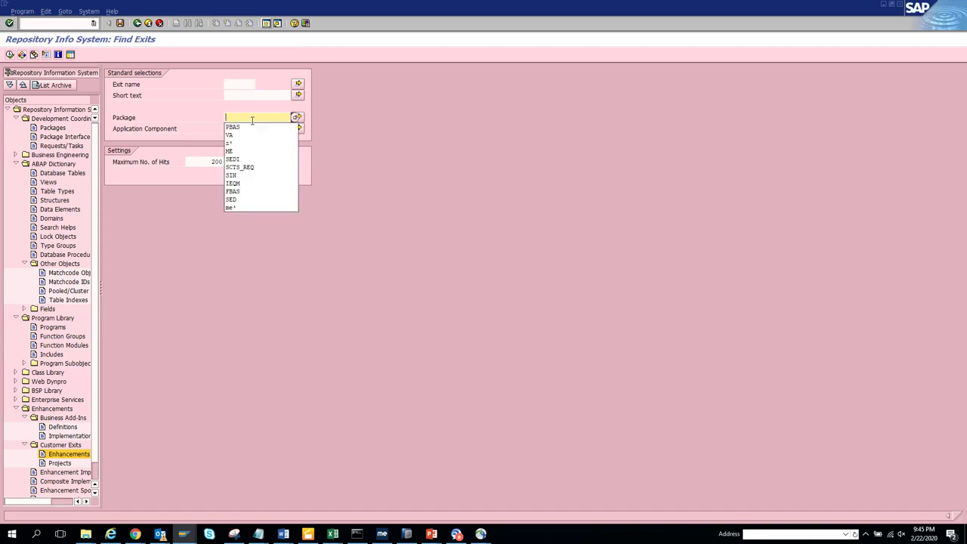
{"action": "left_click", "coordinate": [250, 127]}
{"action": "left_click", "coordinate": [9, 55]}
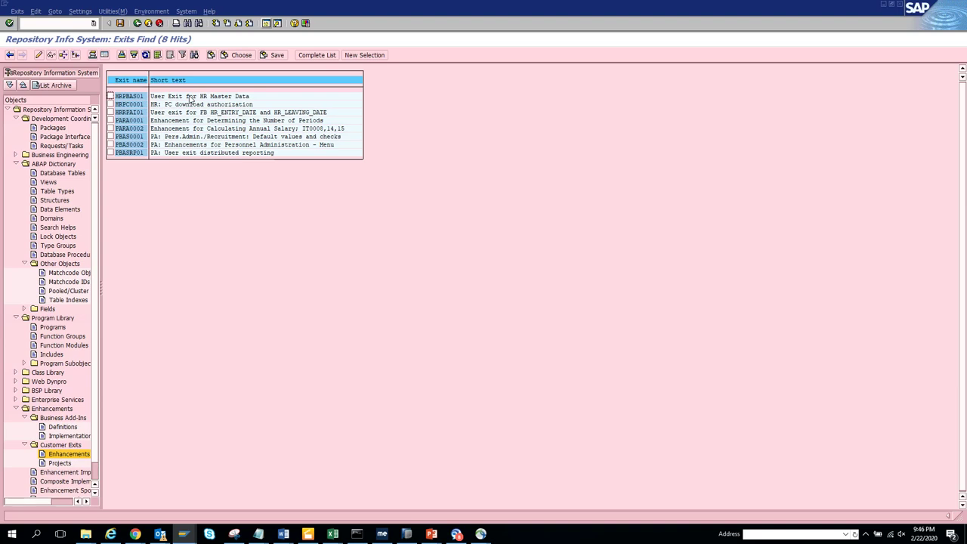
- Start a root organizational object valid 02/22/2020 to 12/31/9999 with transaction PPOC in a new session, and exit the transaction
{"action": "key", "text": "alt+Tab"}
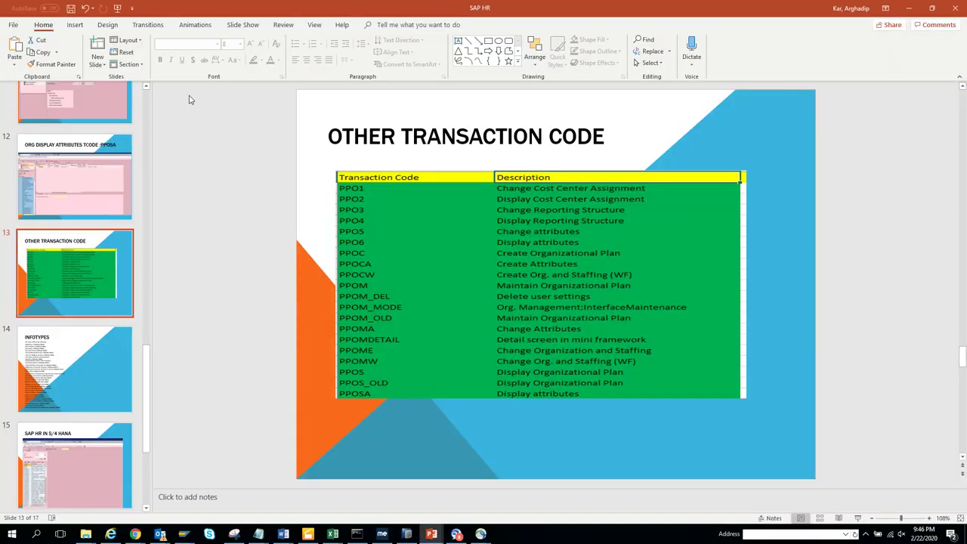
{"action": "key", "text": "alt+Tab"}
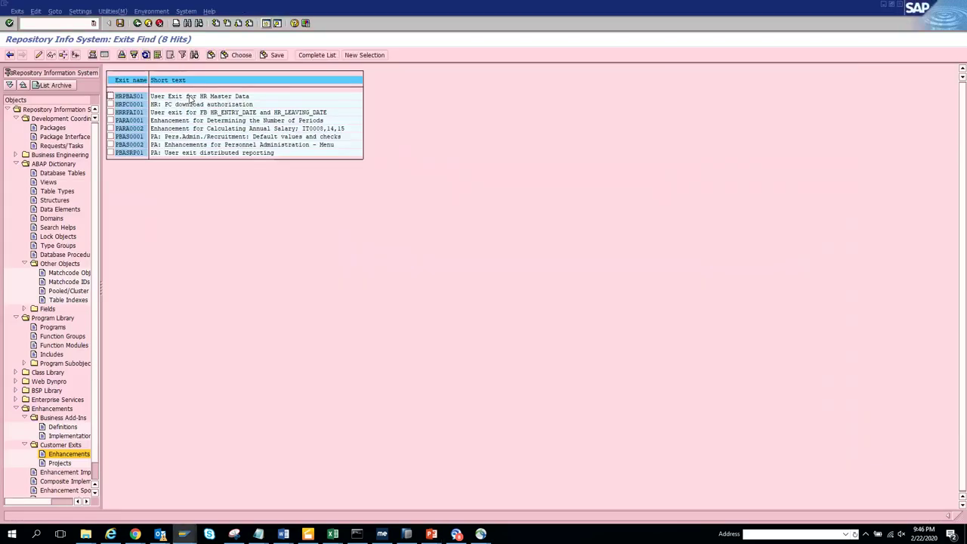
{"action": "left_click", "coordinate": [52, 24]}
{"action": "type", "text": "/nppoc"}
{"action": "key", "text": "Return"}
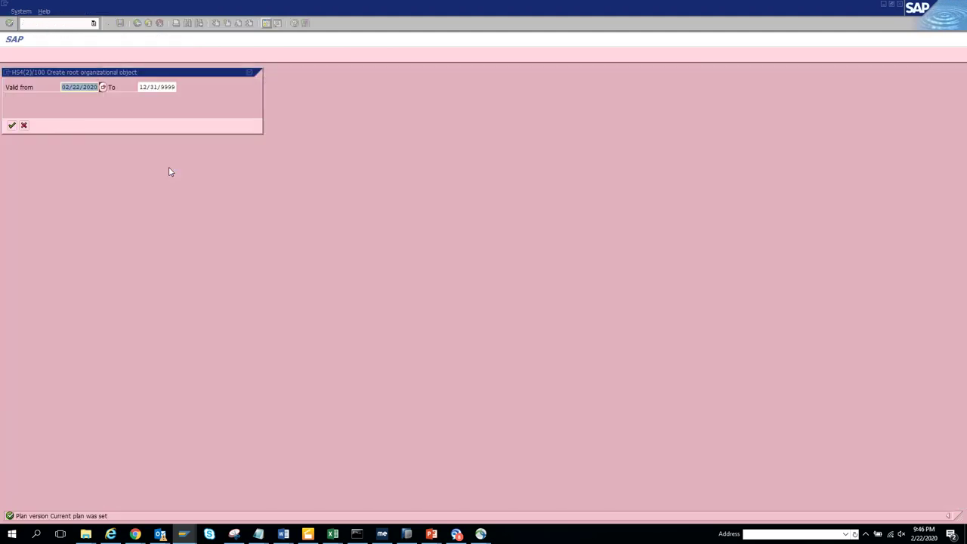
{"action": "key", "text": "Return"}
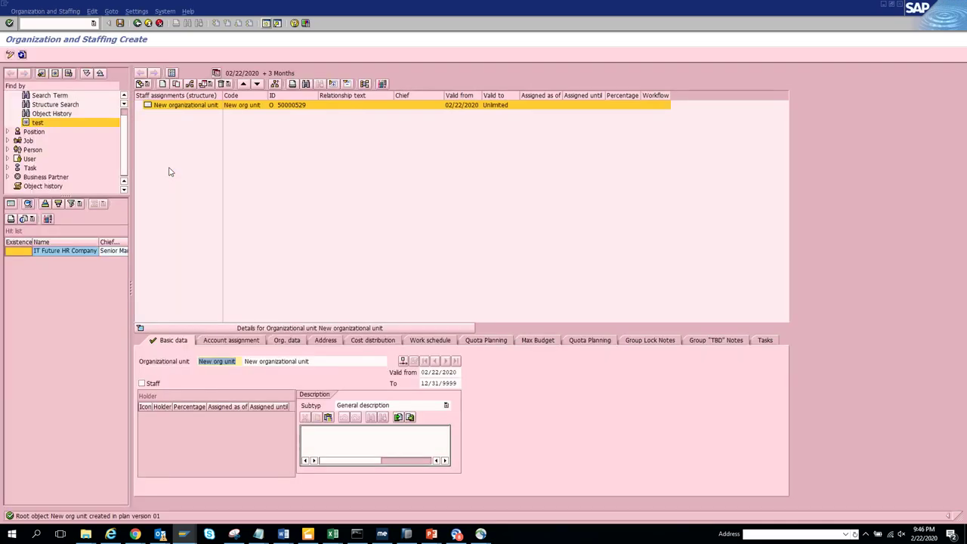
{"action": "left_click", "coordinate": [147, 22]}
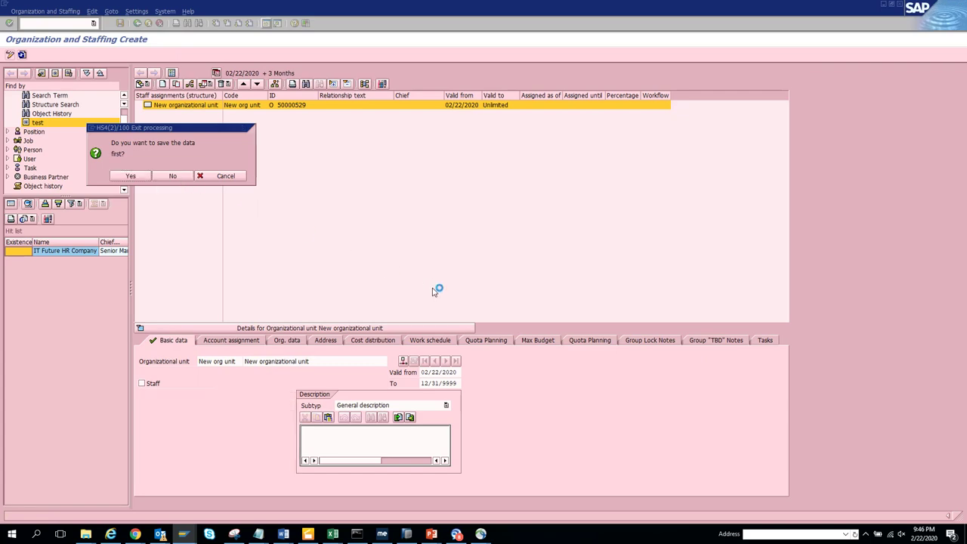
- Check the transaction code slide and open the selection screen of table HRS1000 in the Data Browser (SE16)
{"action": "key", "text": "alt+Tab"}
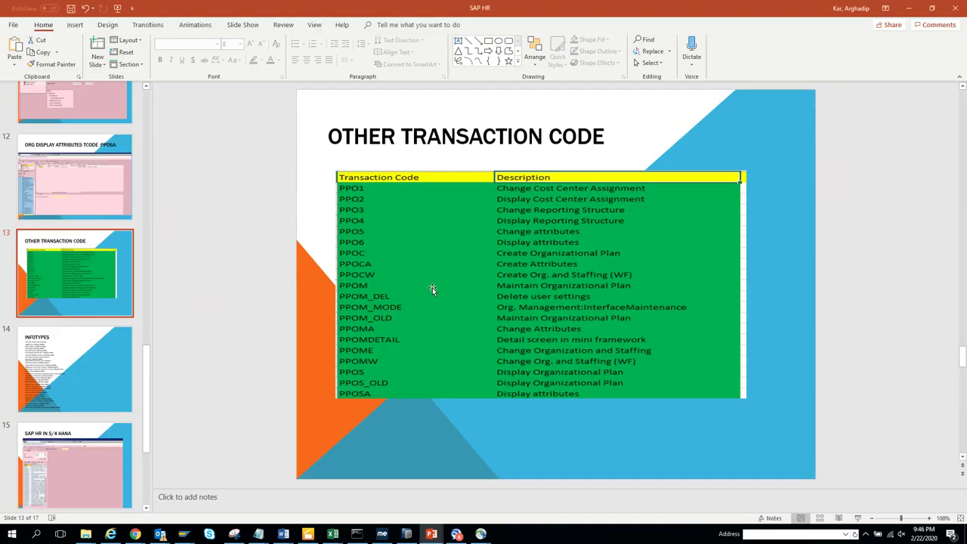
{"action": "key", "text": "alt+Tab"}
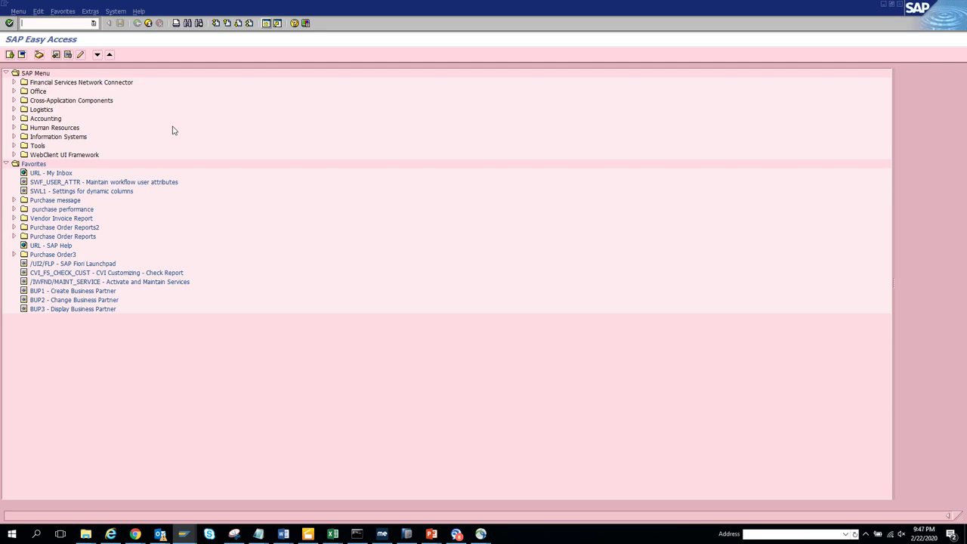
{"action": "type", "text": "se"}
{"action": "type", "text": "9"}
{"action": "key", "text": "Return"}
{"action": "type", "text": "se16"}
{"action": "key", "text": "Return"}
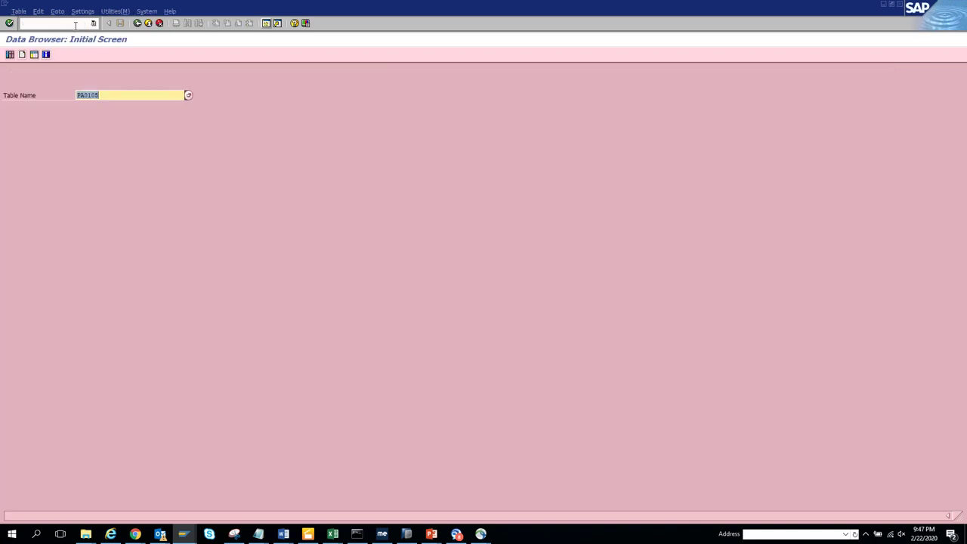
{"action": "type", "text": "hr"}
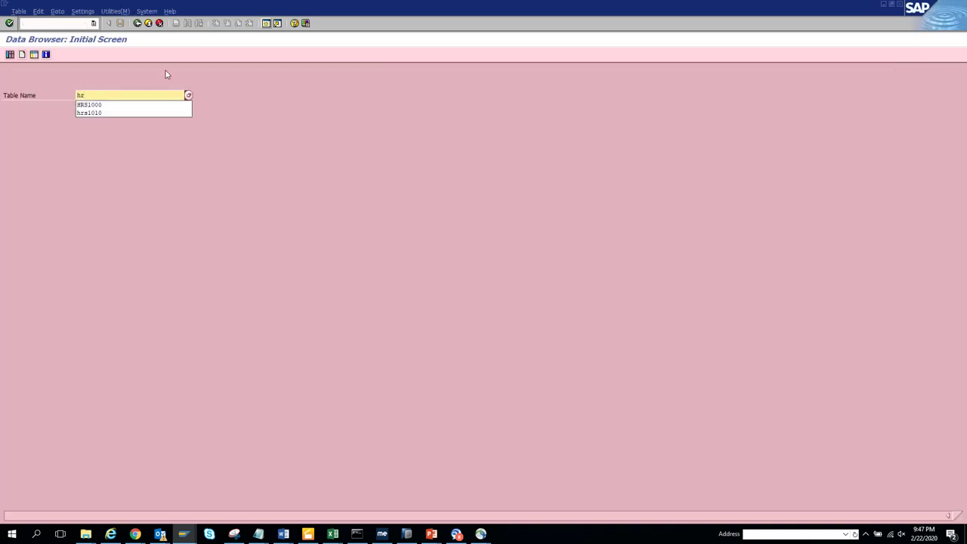
{"action": "left_click", "coordinate": [122, 104]}
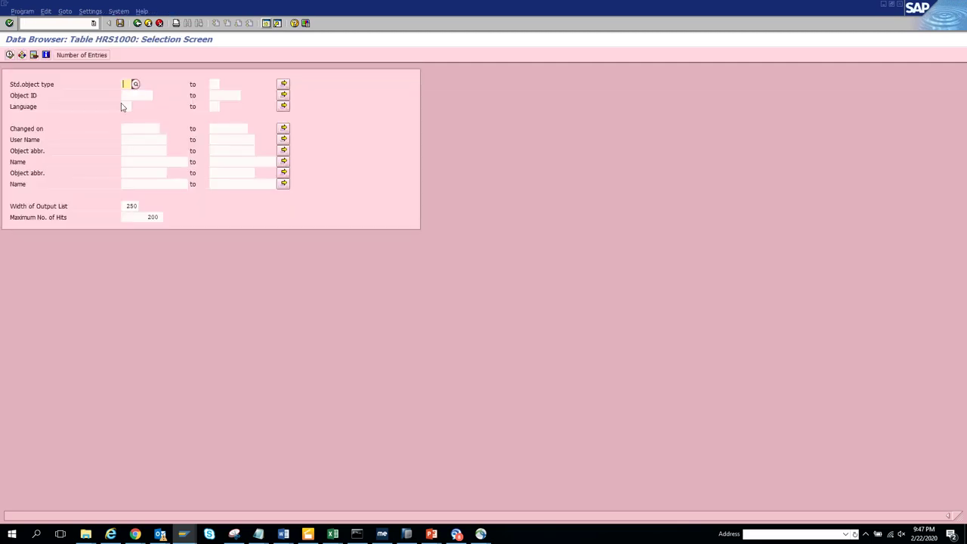
- List the HRS1000 entries whose object abbreviation matches *hr*, with the maximum number of hits cleared
{"action": "left_click_drag", "start_coordinate": [147, 217], "coordinate": [219, 211]}
{"action": "key", "text": "BackSpace"}
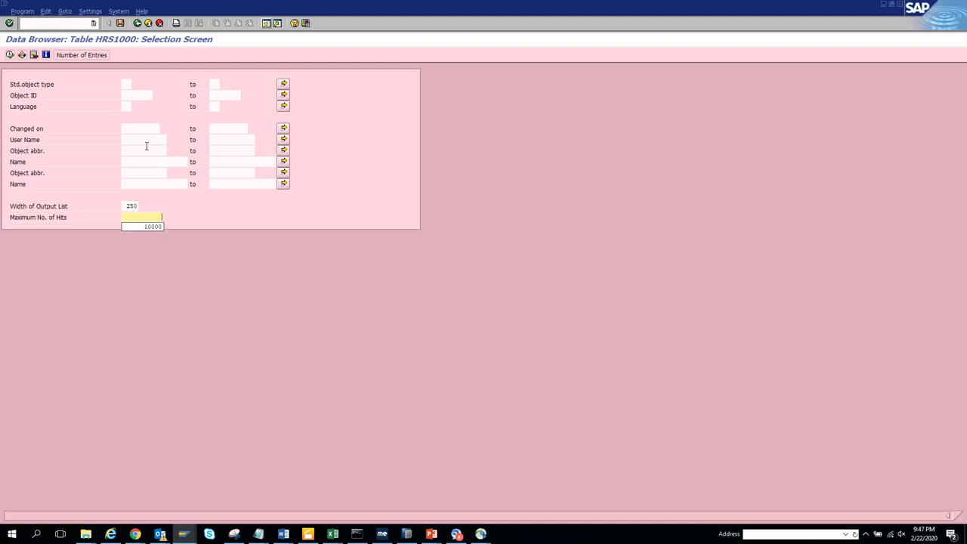
{"action": "left_click", "coordinate": [147, 151]}
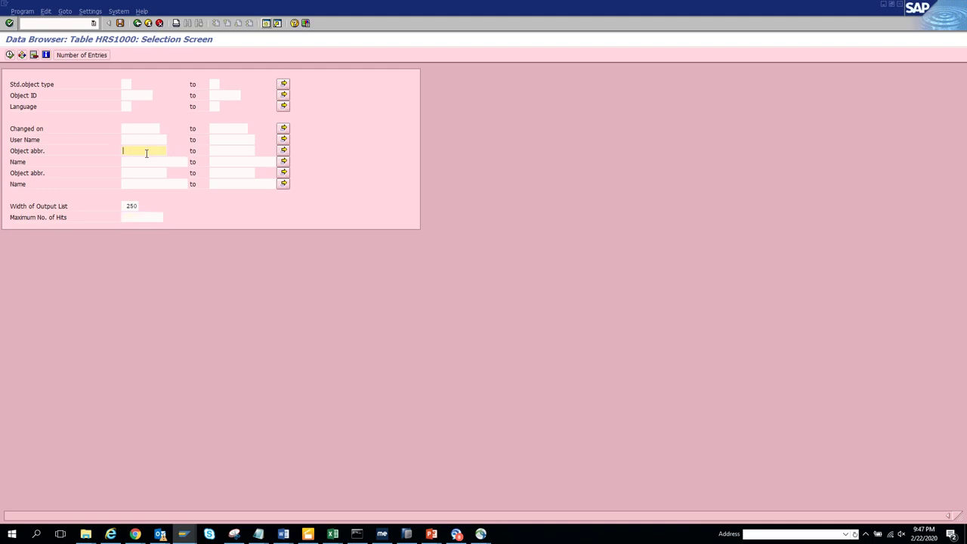
{"action": "type", "text": "*hr*"}
{"action": "key", "text": "F8"}
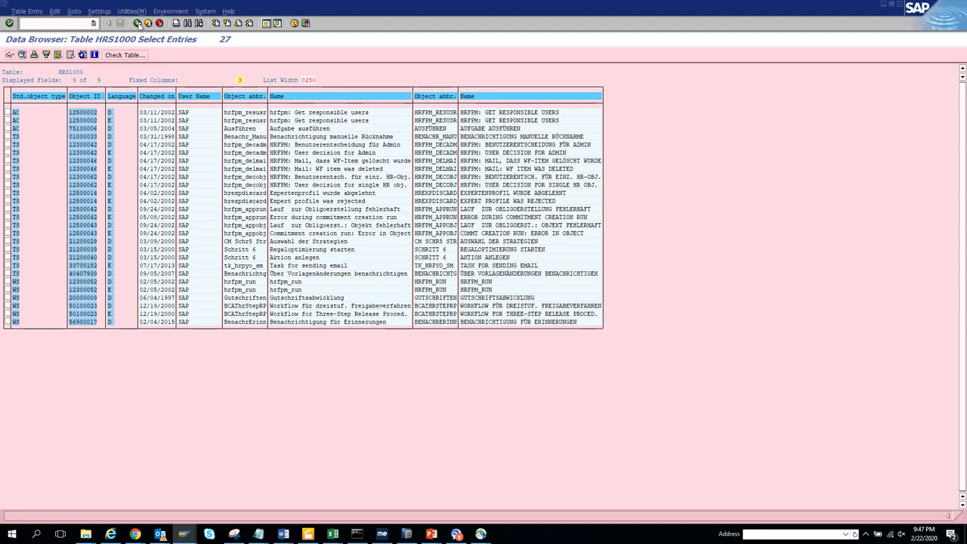
- List all HRS1000 entries for language EN, with the object abbreviation filter cleared
{"action": "key", "text": "F3"}
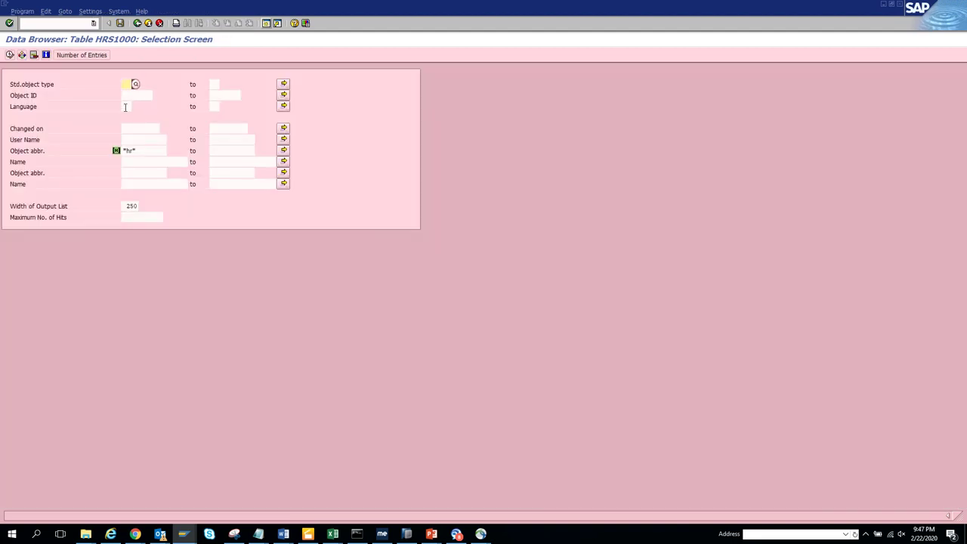
{"action": "left_click", "coordinate": [126, 106]}
{"action": "type", "text": "EN"}
{"action": "double_click", "coordinate": [144, 151]}
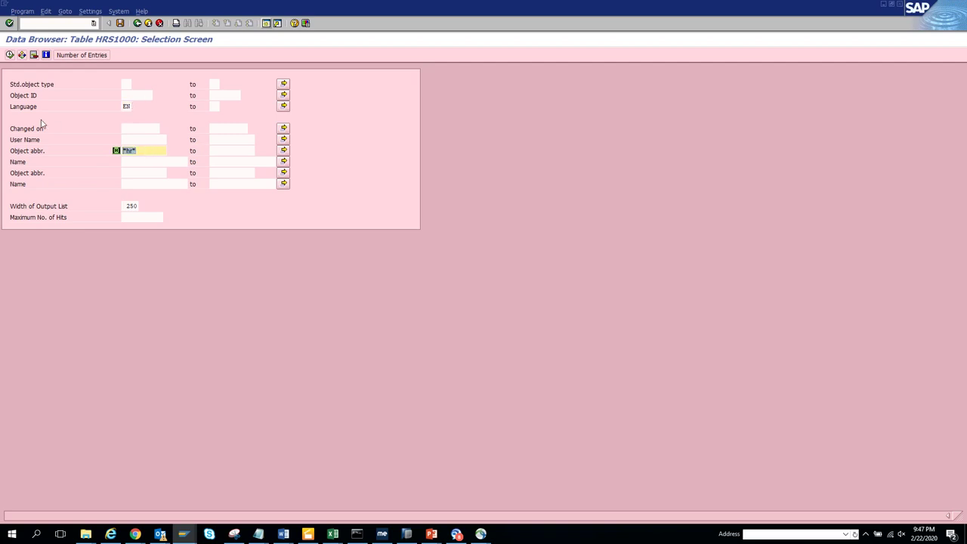
{"action": "key", "text": "BackSpace"}
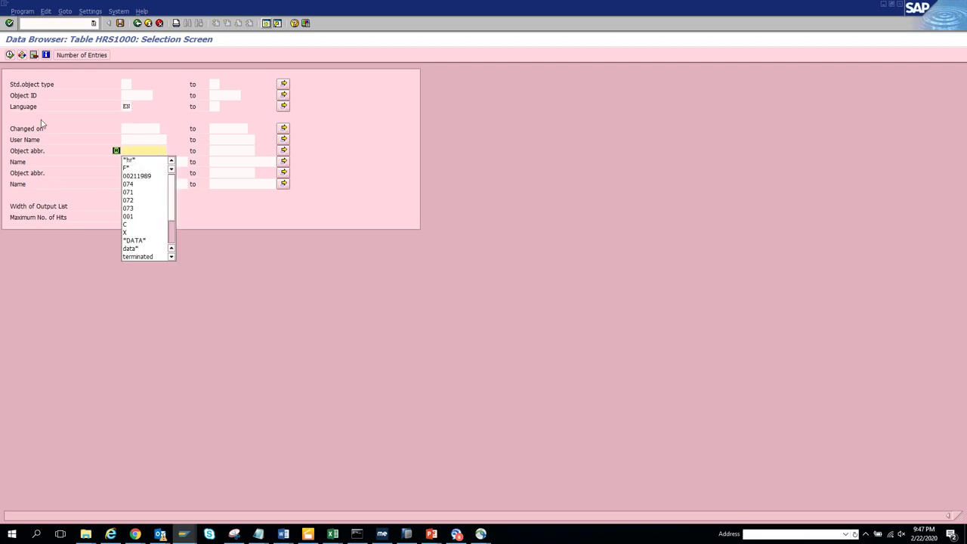
{"action": "key", "text": "super+p"}
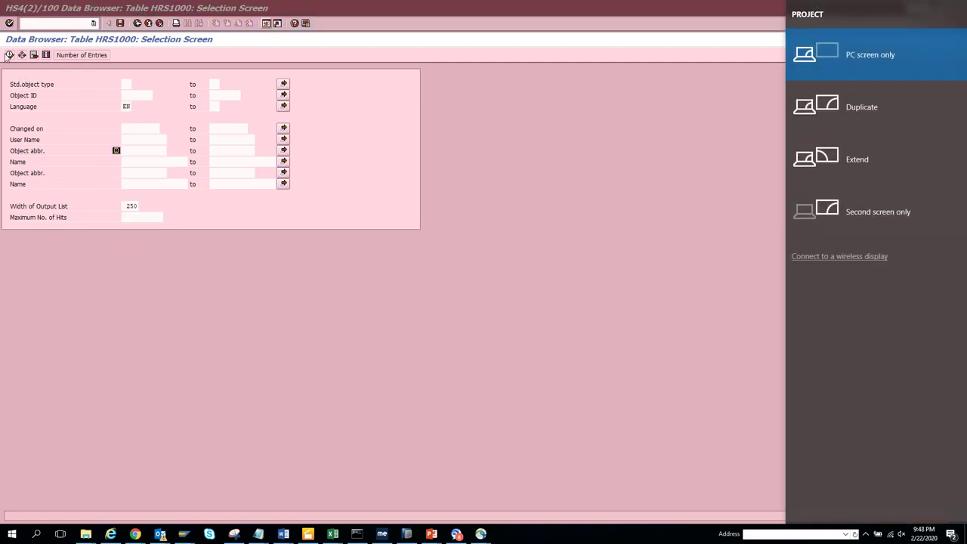
{"action": "left_click", "coordinate": [5, 58]}
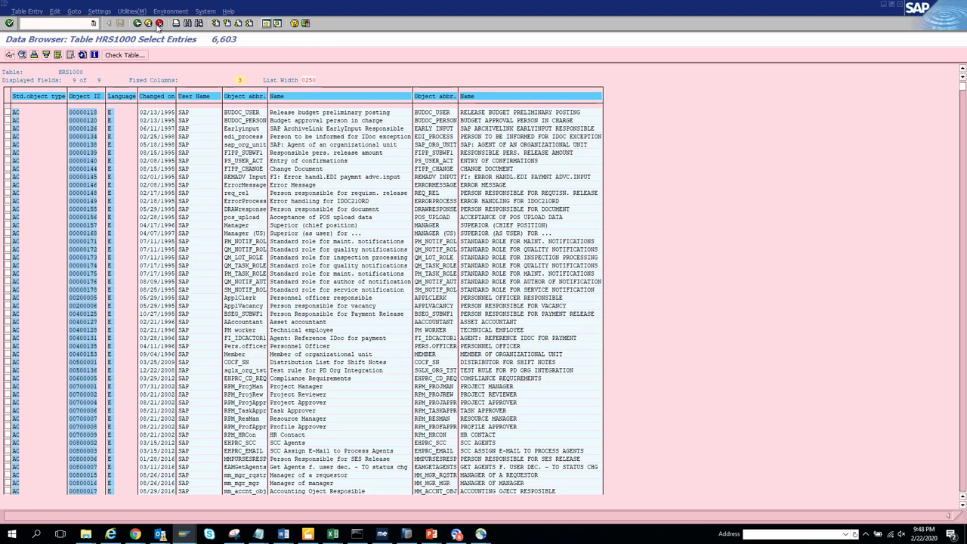
- List the HRS1000 entries for standard object type WS in language EN
{"action": "left_click", "coordinate": [137, 23]}
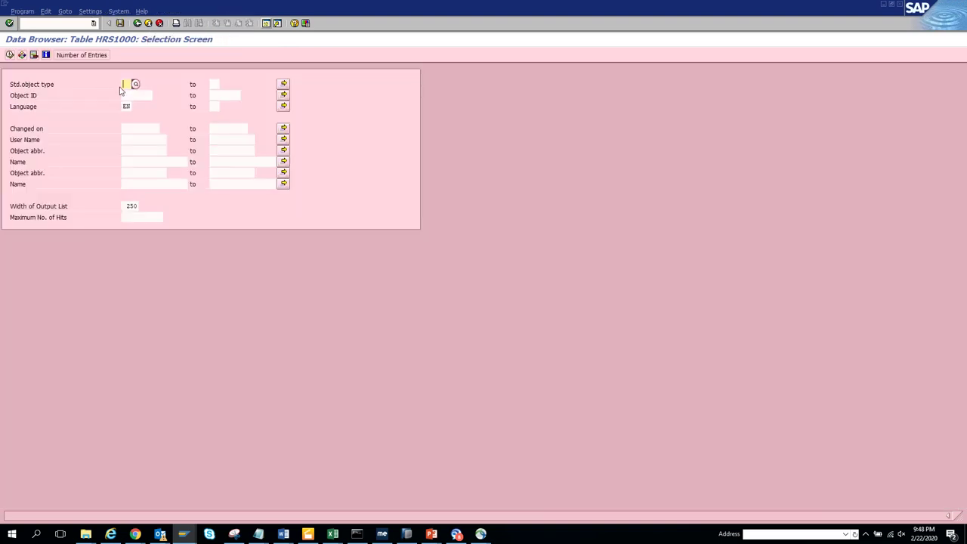
{"action": "left_click", "coordinate": [126, 84]}
{"action": "left_click", "coordinate": [10, 54]}
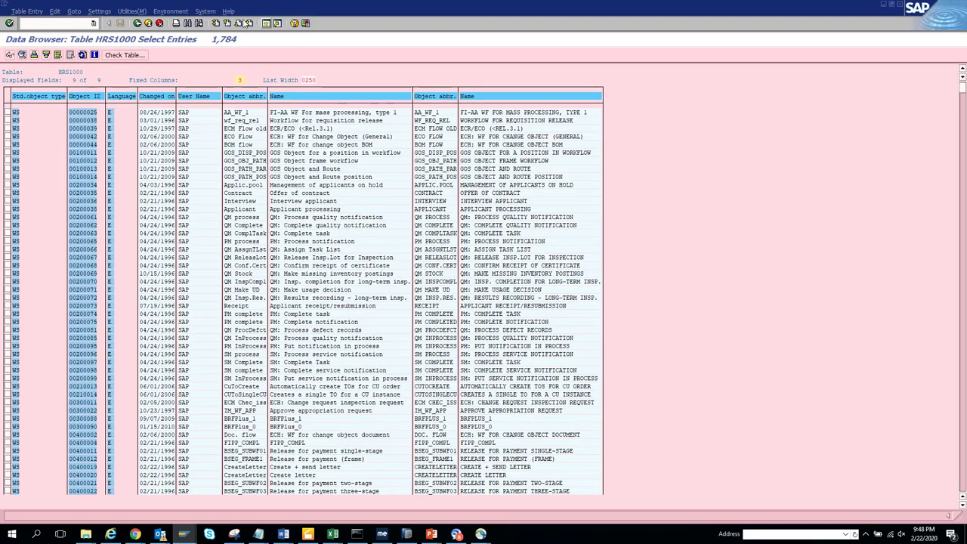
- Search the entry list for HR and jump to the WS entry 00400231, PF: Salary change
{"action": "left_click", "coordinate": [188, 24]}
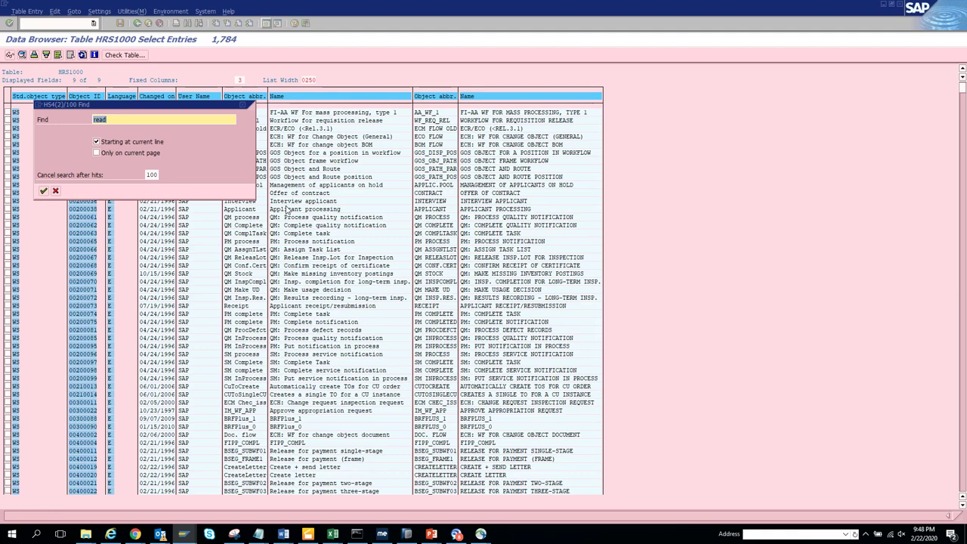
{"action": "type", "text": "HR"}
{"action": "key", "text": "Return"}
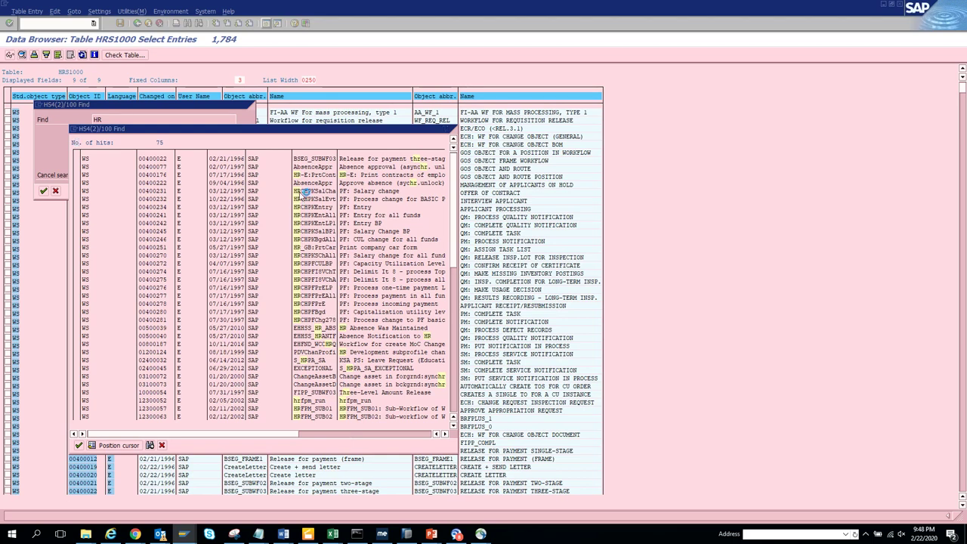
{"action": "double_click", "coordinate": [306, 192]}
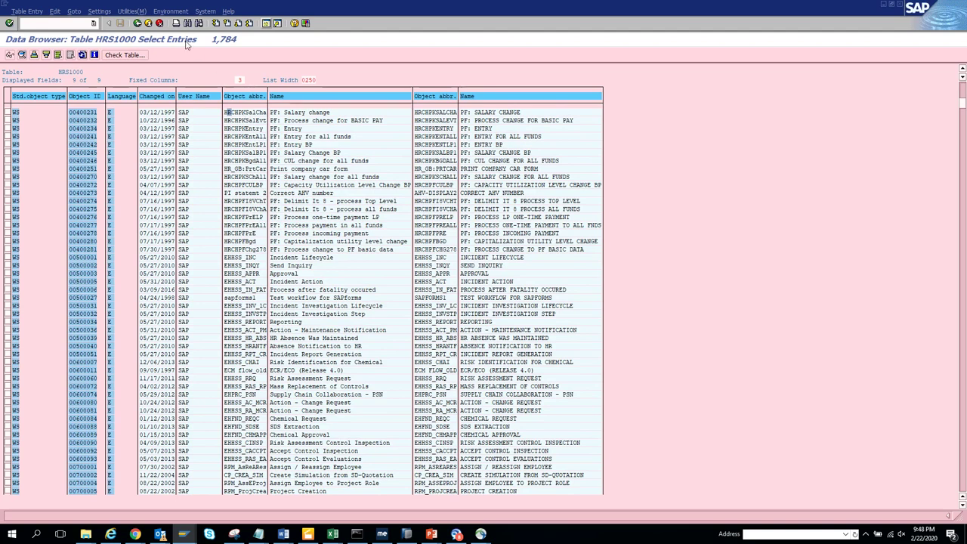
- List the WS entries whose object abbreviation matches HR*, and open entry 00400245, PF: Salary Change BP, selecting its object ID
{"action": "left_click", "coordinate": [139, 24]}
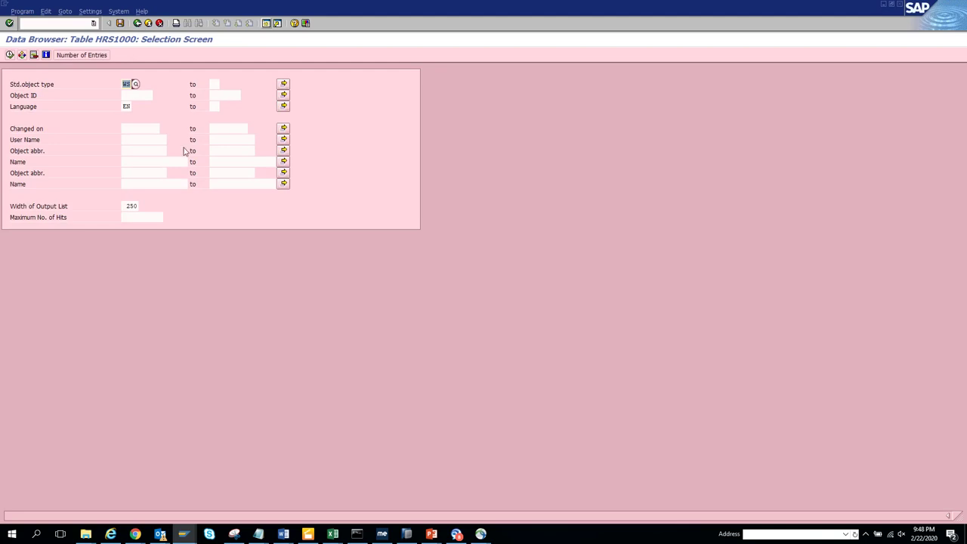
{"action": "left_click", "coordinate": [142, 150]}
{"action": "type", "text": "HR"}
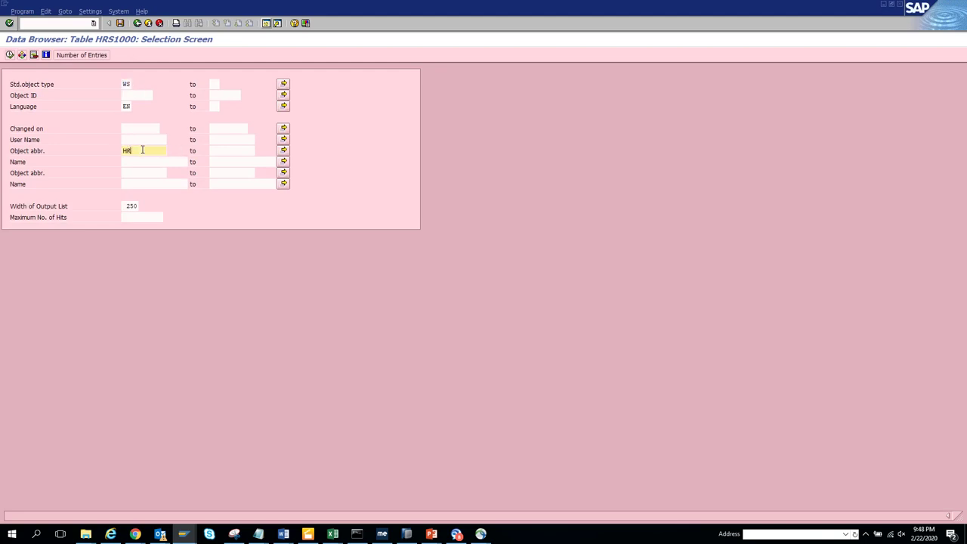
{"action": "type", "text": "*"}
{"action": "left_click", "coordinate": [10, 54]}
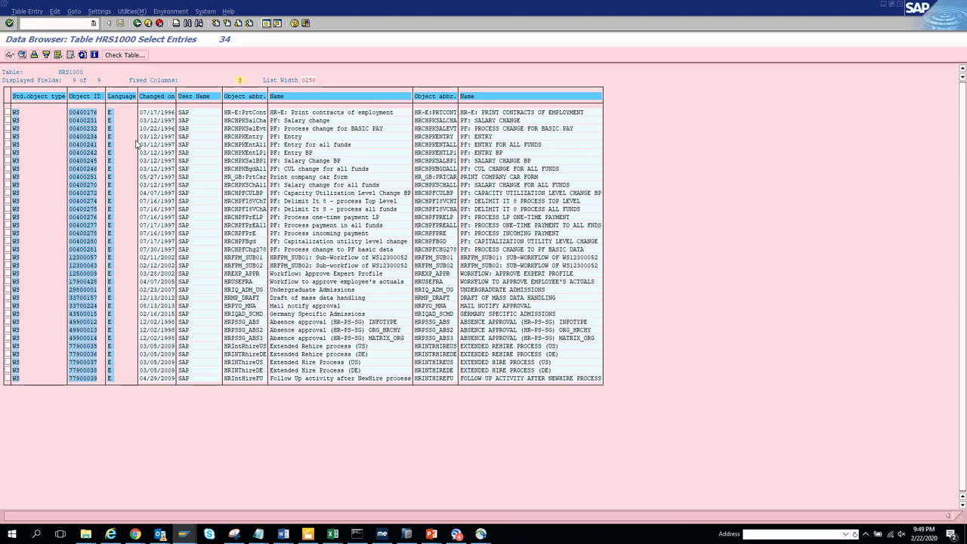
{"action": "double_click", "coordinate": [81, 161]}
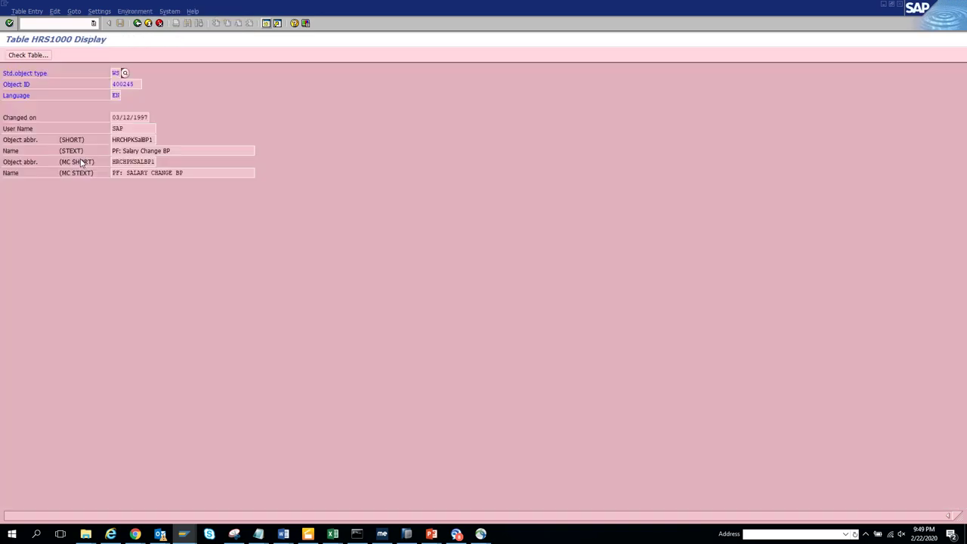
{"action": "double_click", "coordinate": [140, 84]}
- Display the workflow template 400245 with transaction PFTC_DIS in a new session
{"action": "left_click", "coordinate": [266, 23]}
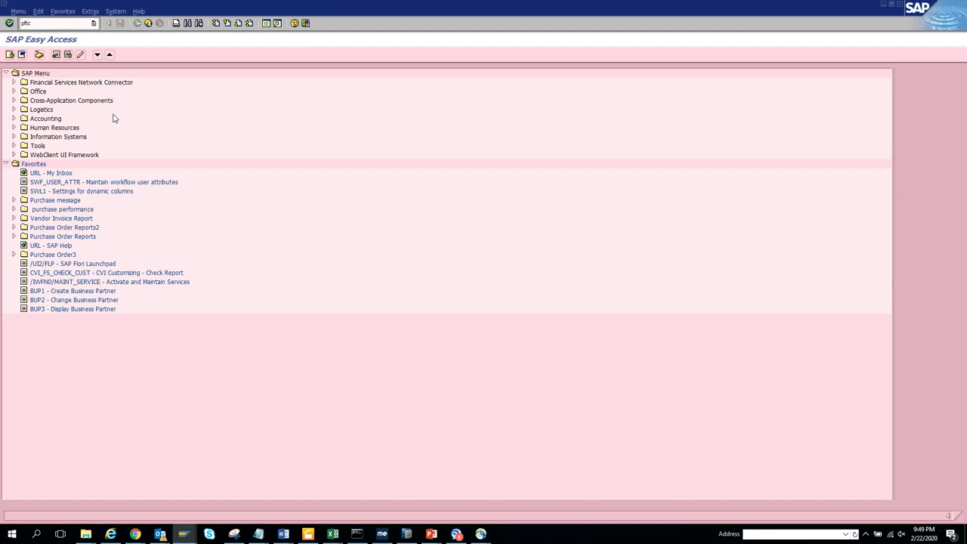
{"action": "type", "text": "pftc_dis"}
{"action": "key", "text": "Return"}
{"action": "key", "text": "w"}
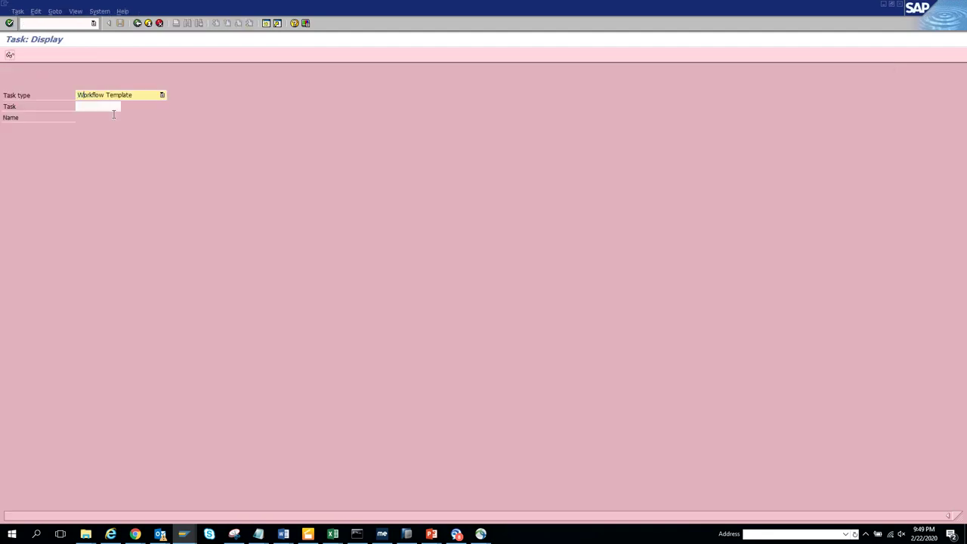
{"action": "left_click", "coordinate": [107, 107]}
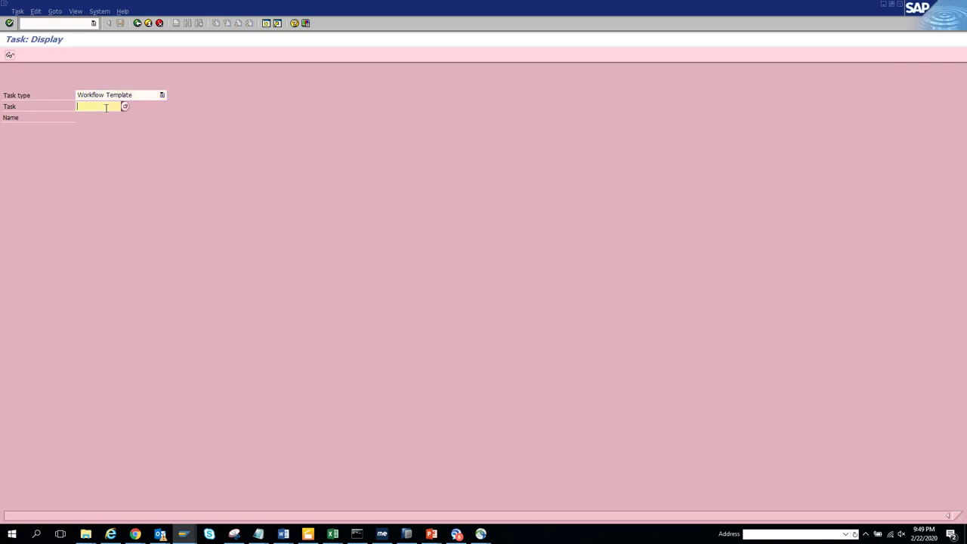
{"action": "type", "text": "400245"}
{"action": "left_click", "coordinate": [10, 55]}
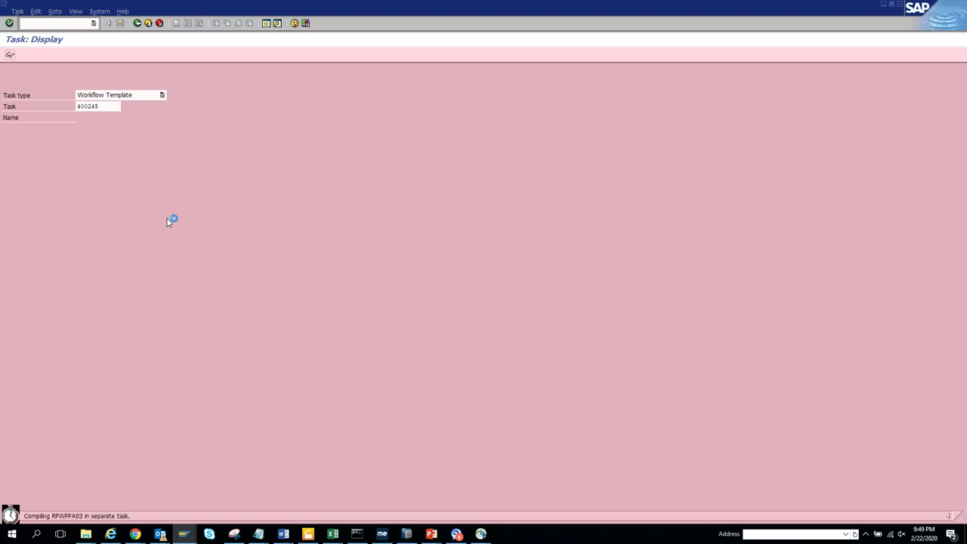
{"action": "left_click", "coordinate": [3, 4]}
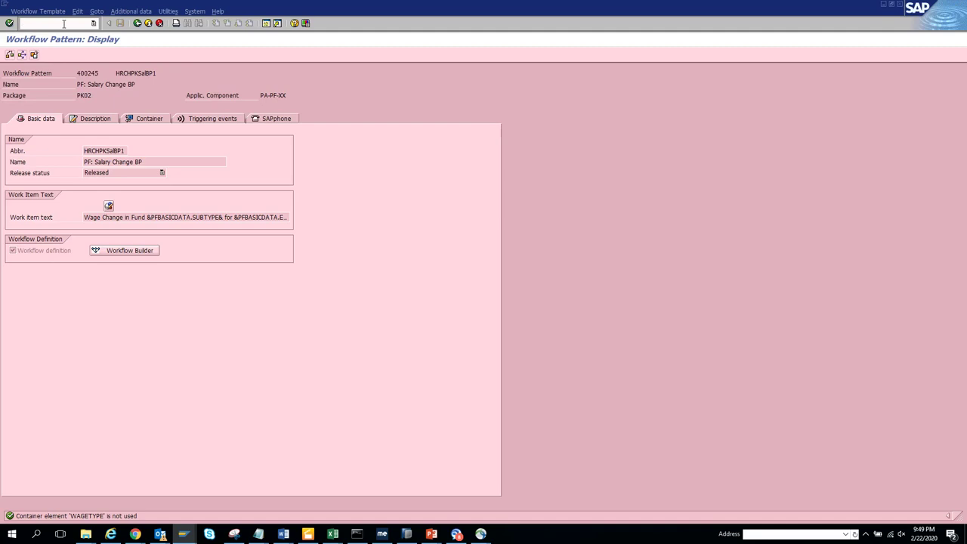
- Restart transaction PFTC_DIS, display workflow template 00400245 again and open its definition in the Workflow Builder
{"action": "left_click", "coordinate": [64, 24]}
{"action": "type", "text": "/npftc_dis"}
{"action": "key", "text": "Return"}
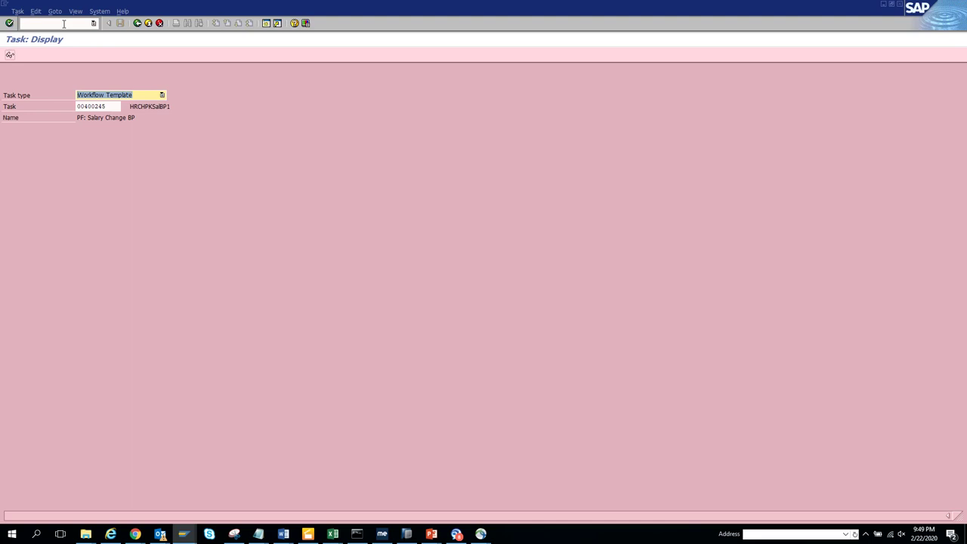
{"action": "left_click", "coordinate": [10, 55]}
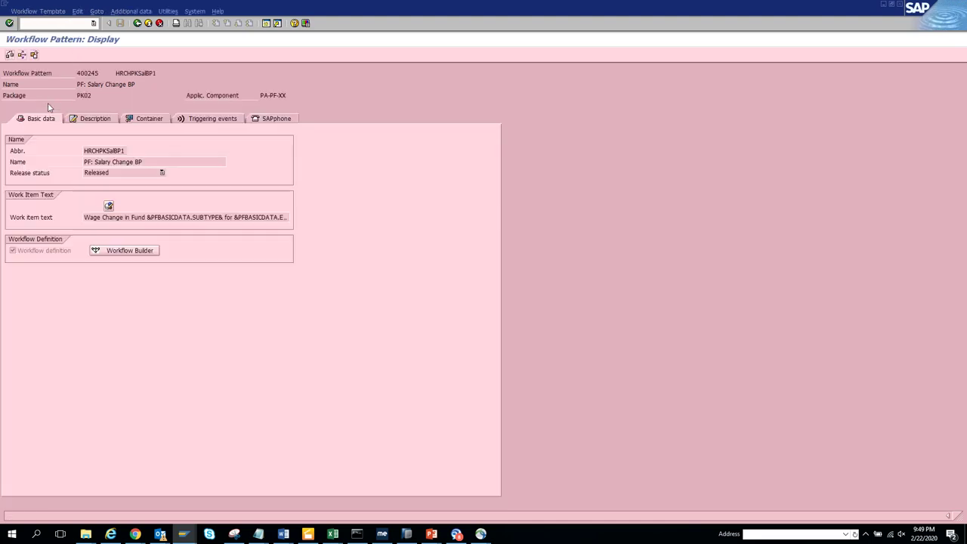
{"action": "left_click", "coordinate": [152, 253]}
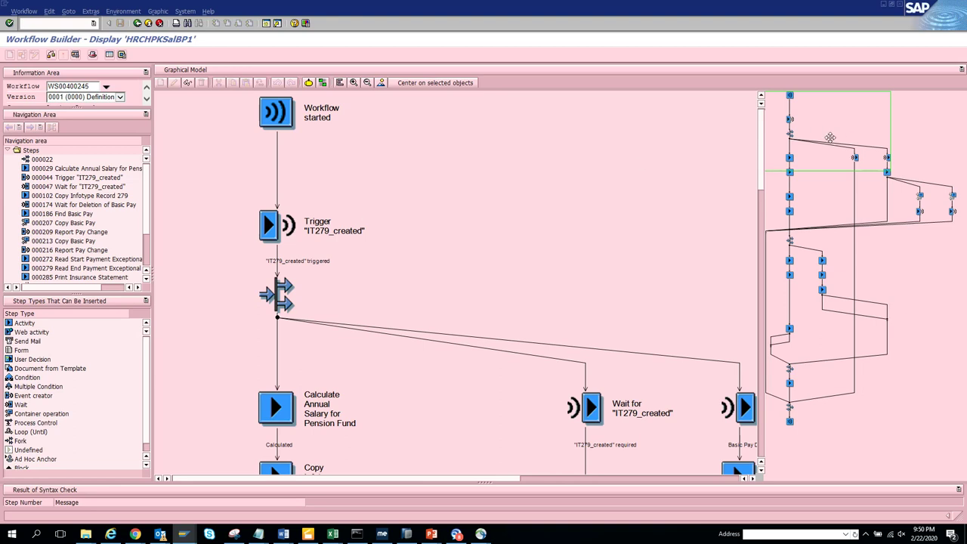
- View the details of the Enter Exceptional Contribution EE activity and return to the workflow model
{"action": "left_click_drag", "start_coordinate": [829, 138], "coordinate": [833, 333]}
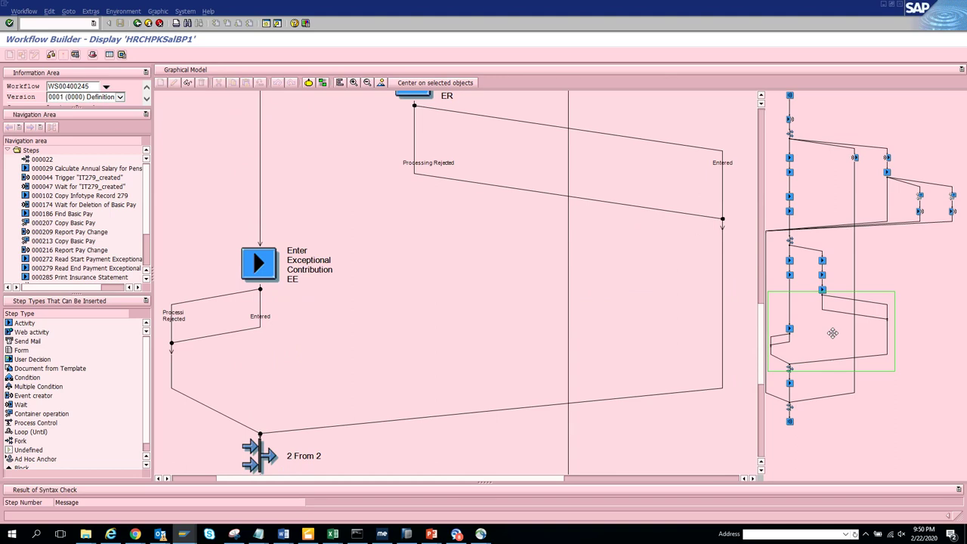
{"action": "left_click", "coordinate": [337, 273]}
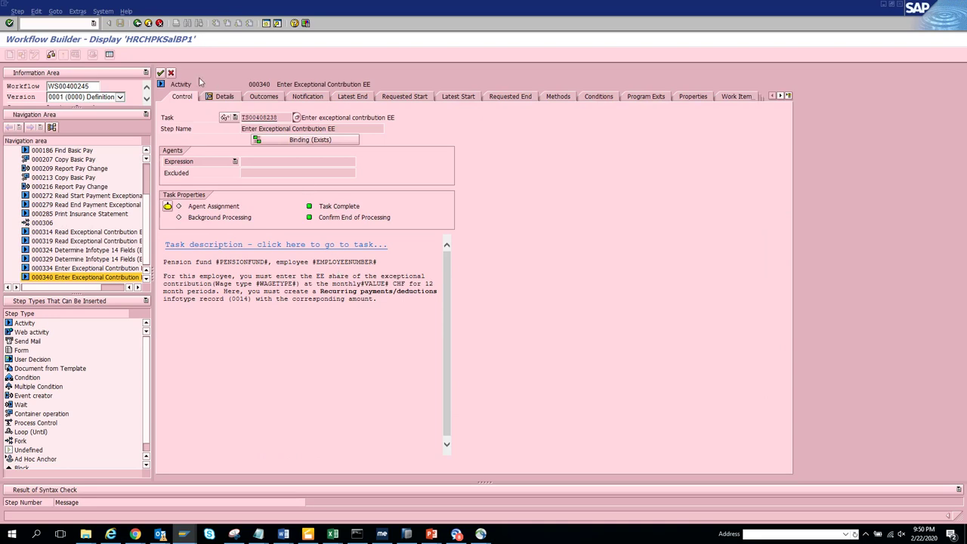
{"action": "left_click", "coordinate": [161, 72]}
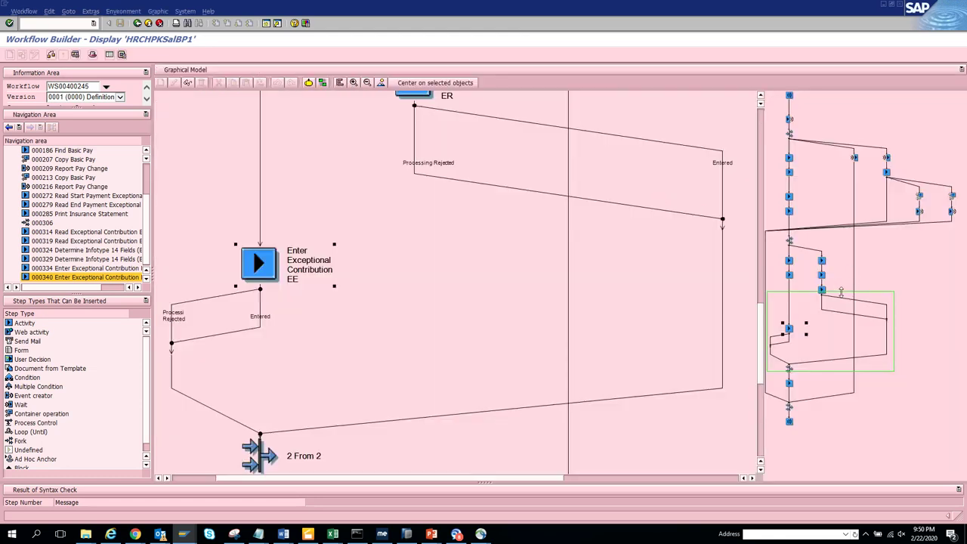
- View the details of the Find Basic Pay activity, return to the model and point out the User Decision and Activity step types
{"action": "left_click_drag", "start_coordinate": [823, 316], "coordinate": [839, 189]}
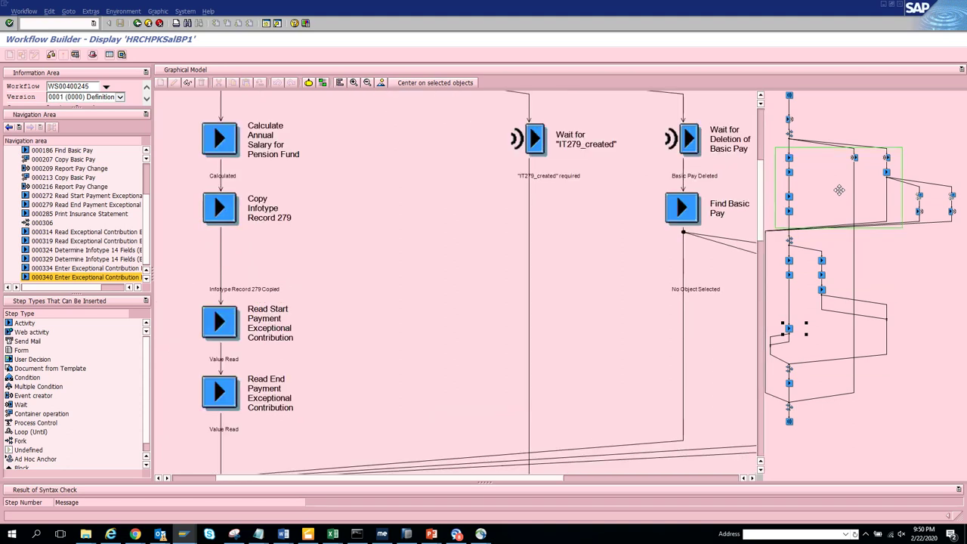
{"action": "left_click", "coordinate": [734, 218]}
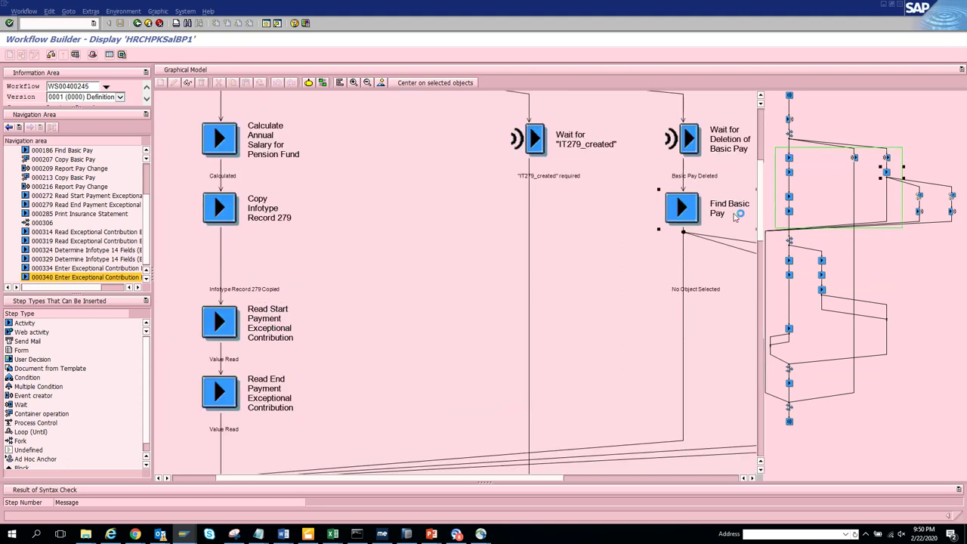
{"action": "double_click", "coordinate": [733, 218]}
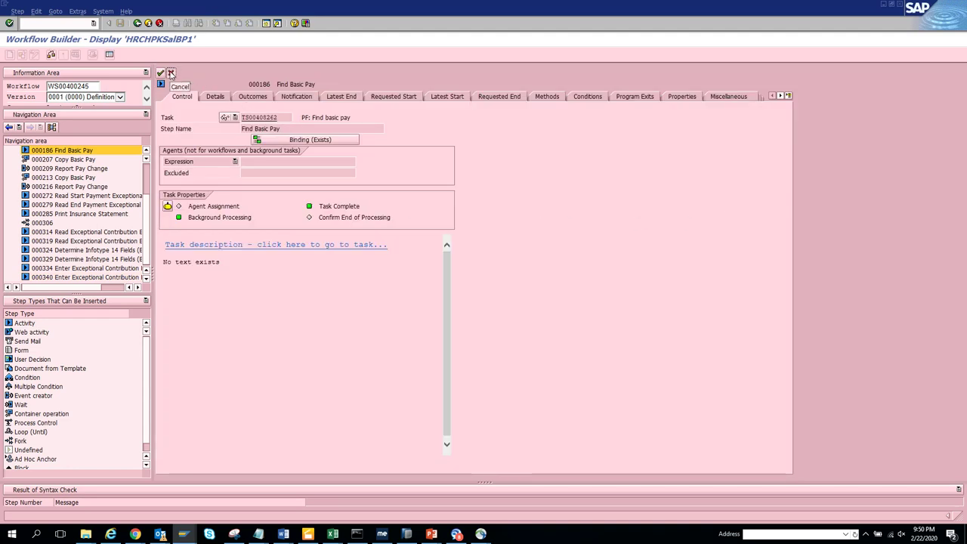
{"action": "left_click", "coordinate": [33, 362]}
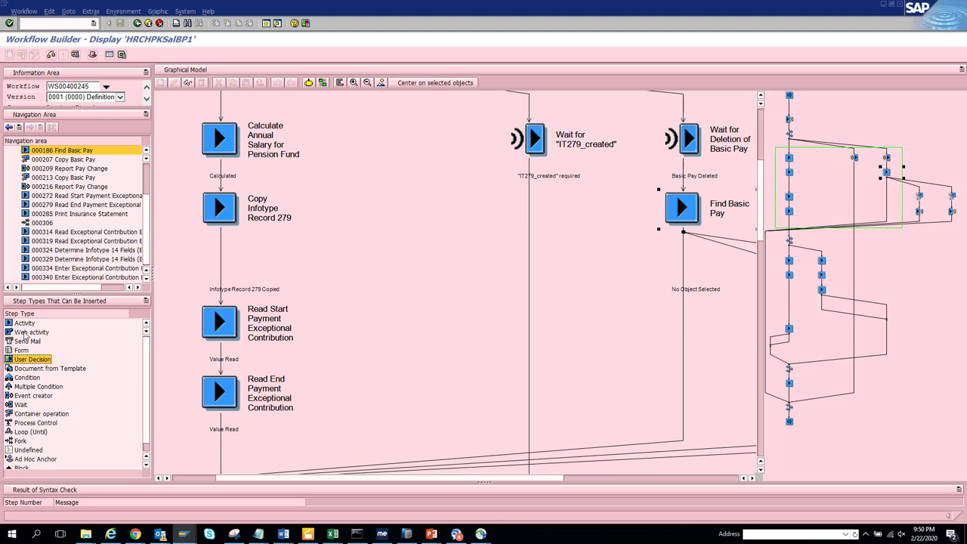
{"action": "left_click", "coordinate": [30, 323]}
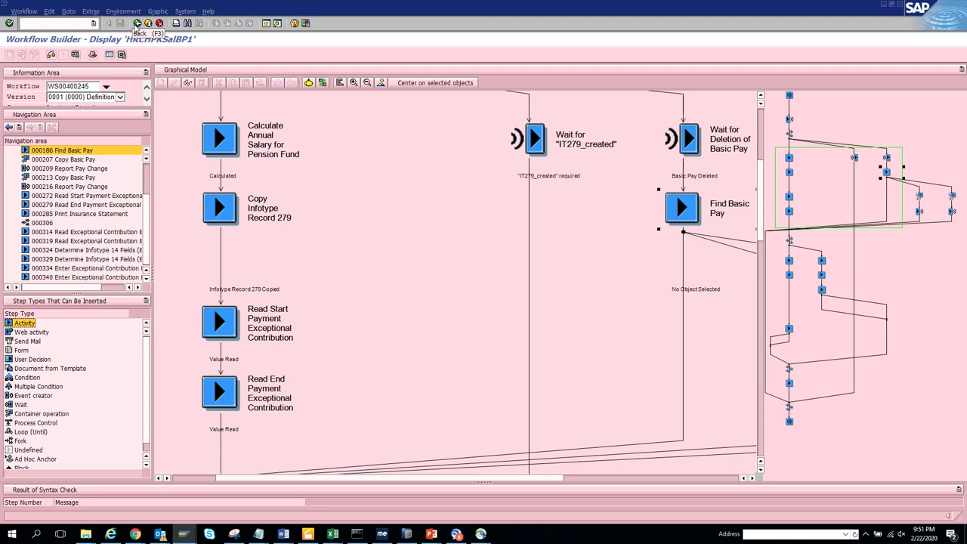
- Leave the Workflow Builder, return to the initial task display and enter 20000081 as the workflow template
{"action": "left_click", "coordinate": [136, 23]}
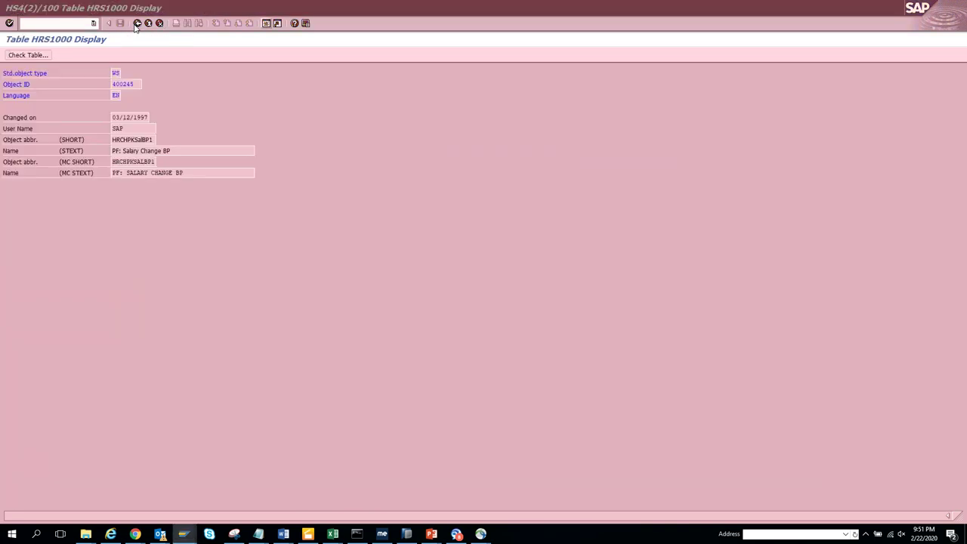
{"action": "left_click", "coordinate": [137, 24]}
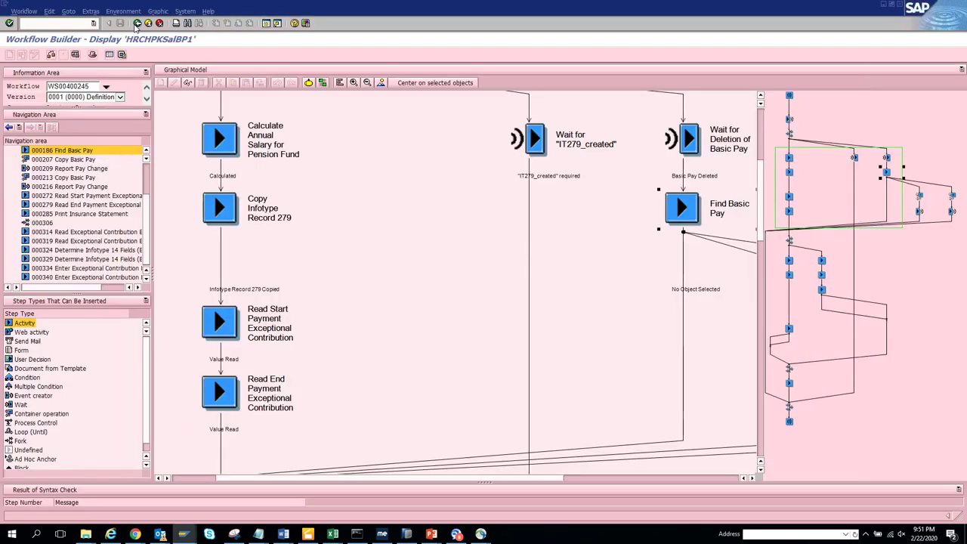
{"action": "key", "text": "alt+Tab"}
{"action": "left_click", "coordinate": [137, 24]}
{"action": "left_click", "coordinate": [136, 24]}
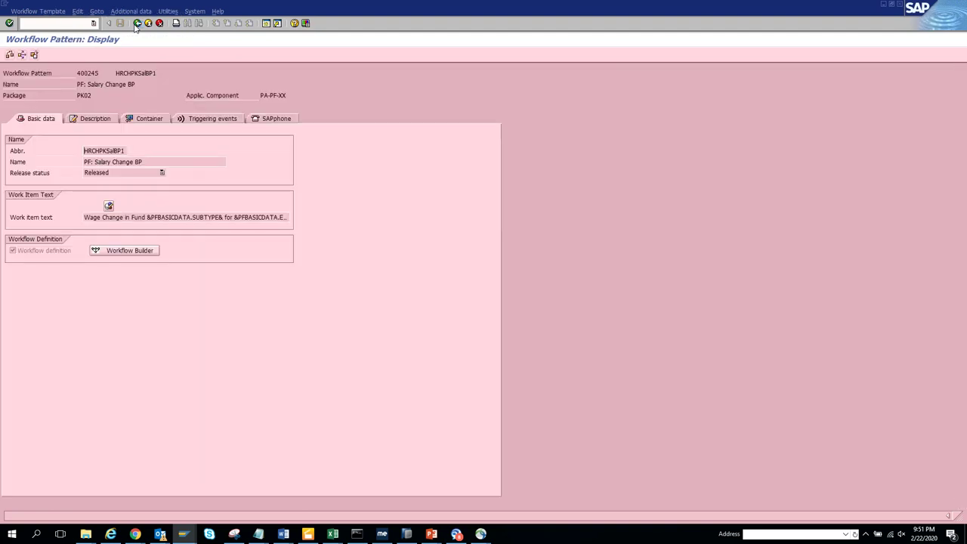
{"action": "left_click", "coordinate": [136, 23]}
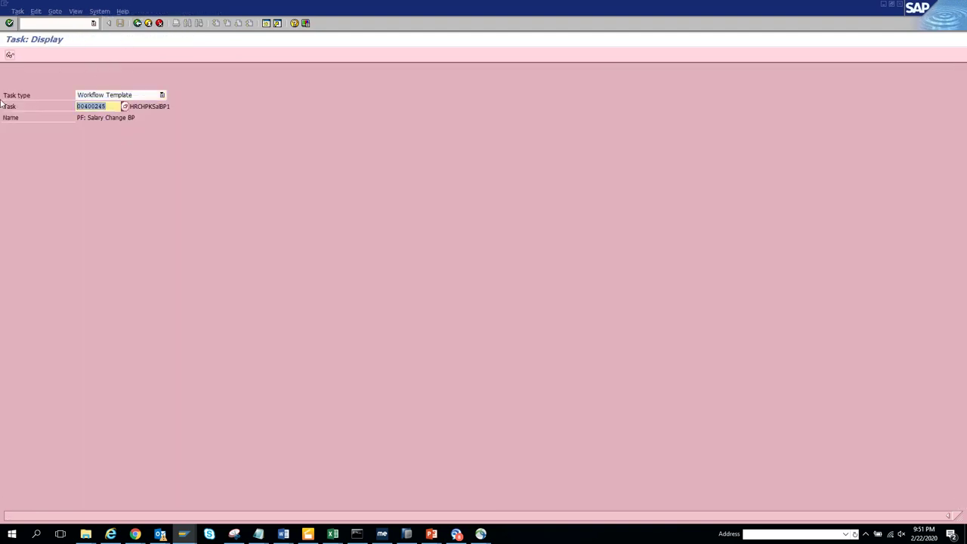
{"action": "type", "text": "20000081"}
{"action": "key", "text": "Return"}
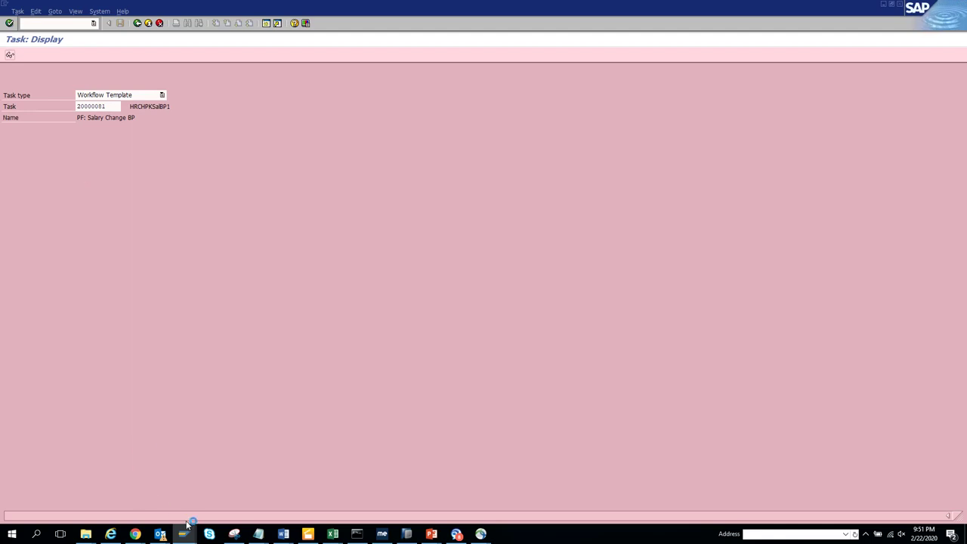
- Switch to the session showing the HRS1000 entry, go back to the Data Browser's initial screen and open table HRP1001
{"action": "mouse_move", "coordinate": [185, 529]}
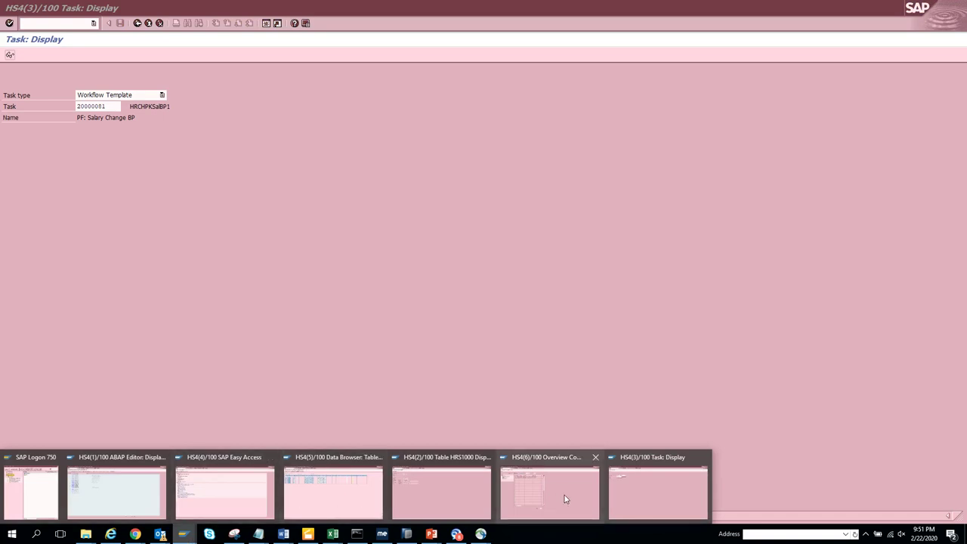
{"action": "left_click", "coordinate": [442, 488]}
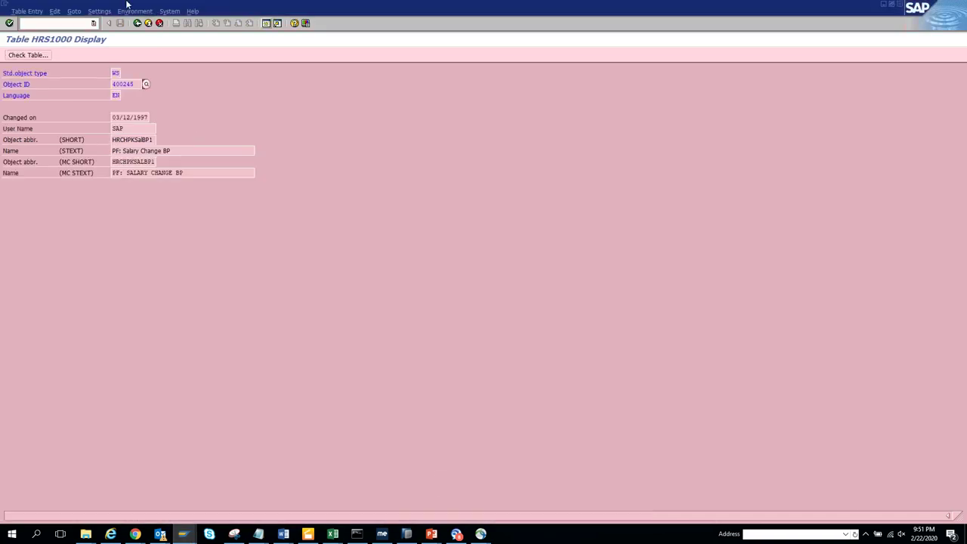
{"action": "left_click", "coordinate": [138, 23]}
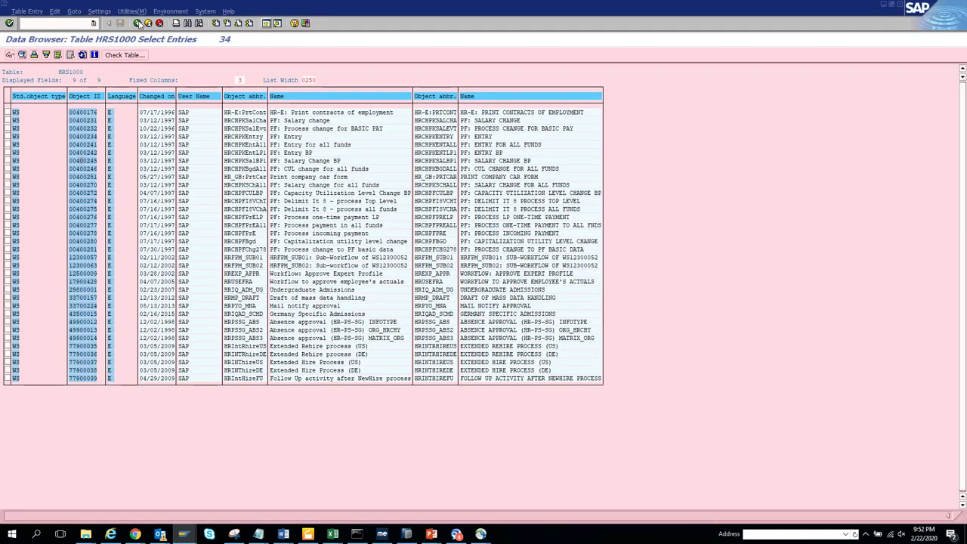
{"action": "left_click", "coordinate": [138, 22]}
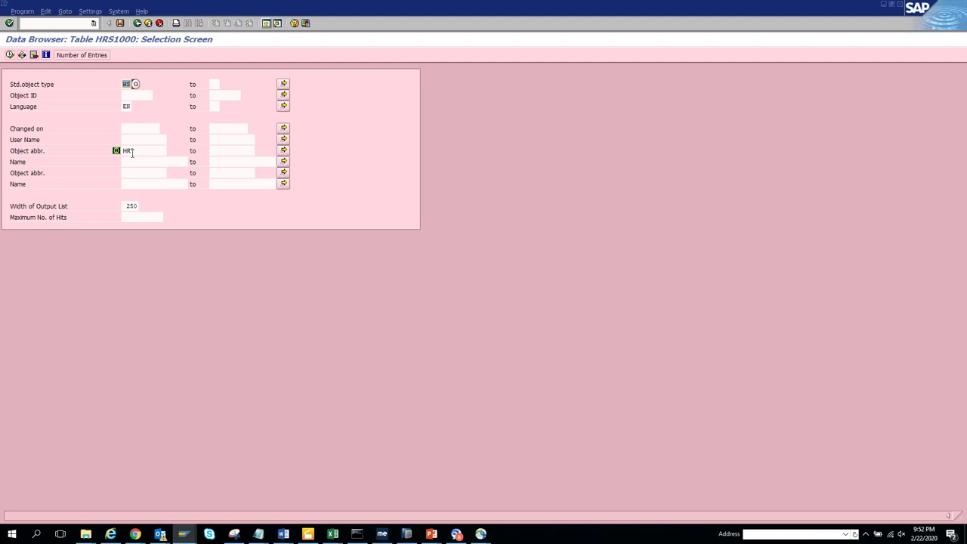
{"action": "left_click", "coordinate": [137, 22]}
{"action": "left_click", "coordinate": [99, 95]}
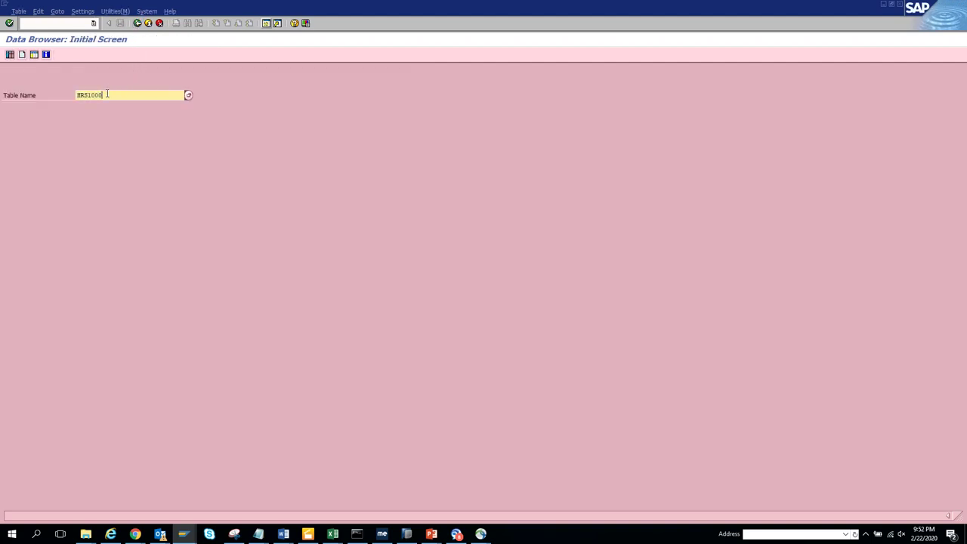
{"action": "left_click_drag", "start_coordinate": [99, 95], "coordinate": [85, 96]}
{"action": "type", "text": "P1001"}
{"action": "key", "text": "Return"}
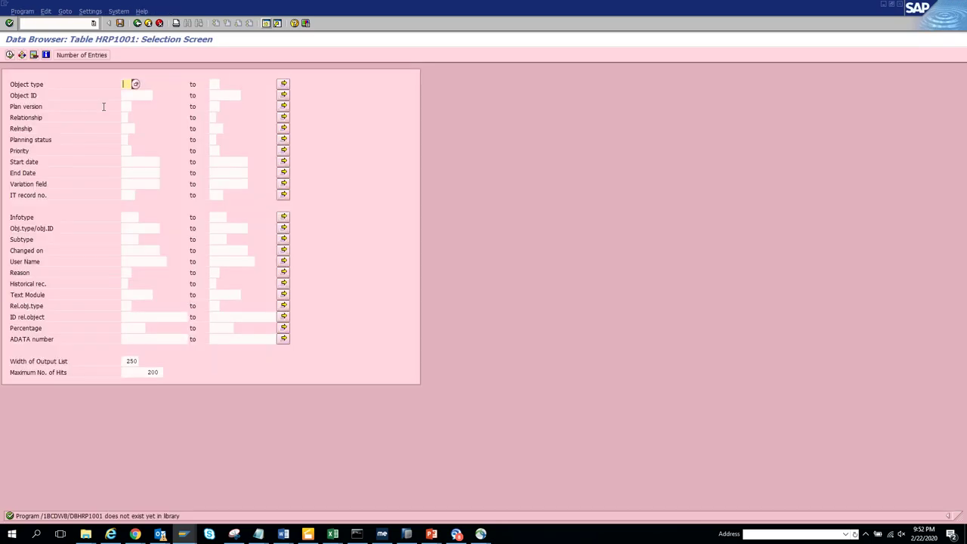
- List the HRP1001 entries for object type P
{"action": "type", "text": "S"}
{"action": "key", "text": "BackSpace"}
{"action": "type", "text": "P"}
{"action": "left_click", "coordinate": [9, 54]}
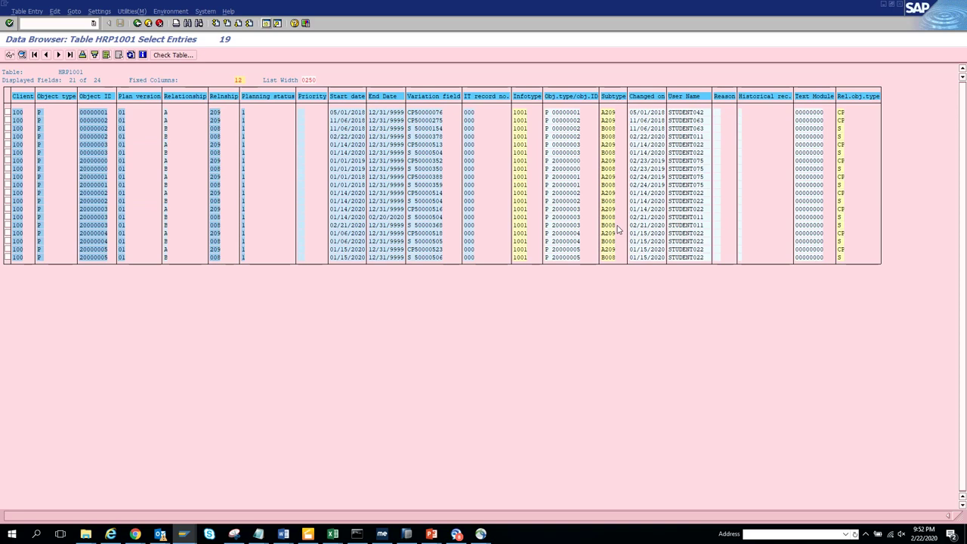
{"action": "key", "text": "alt+Tab"}
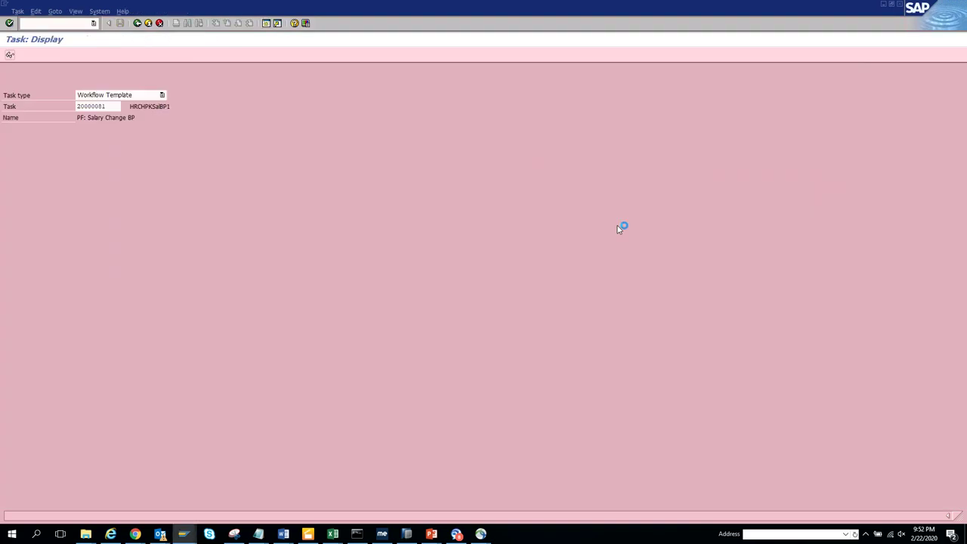
{"action": "key", "text": "alt+Tab"}
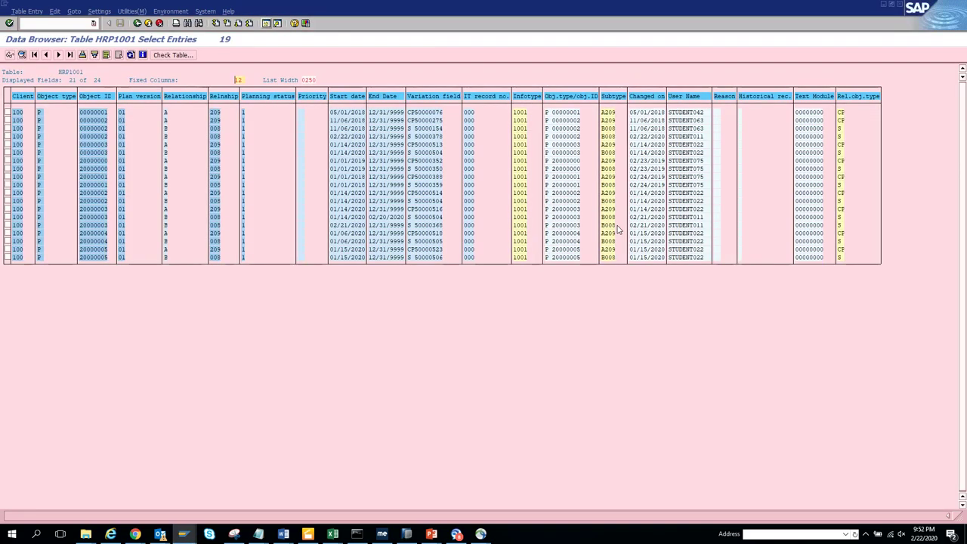
- List the HRP1001 entries for object type S, return to the selection and list those for object type O
{"action": "left_click", "coordinate": [137, 22]}
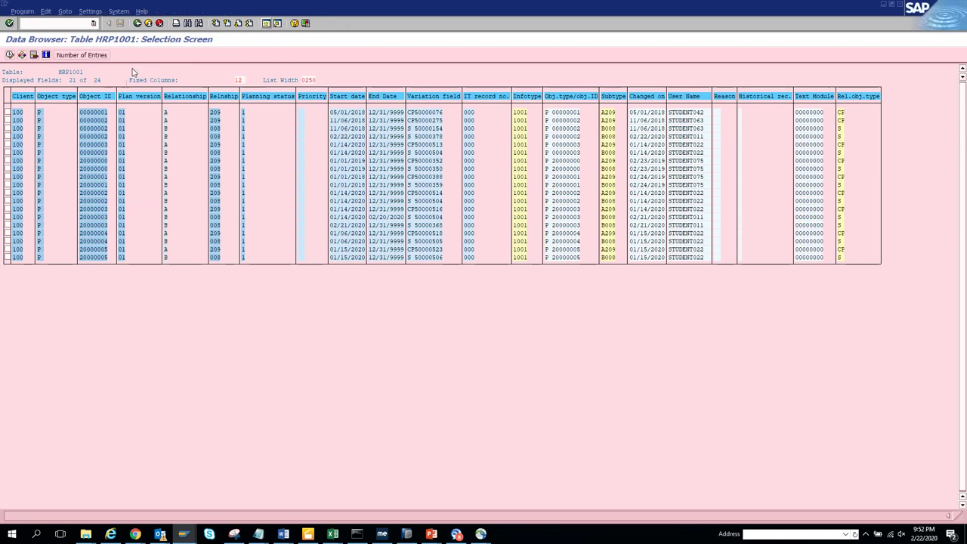
{"action": "left_click", "coordinate": [125, 84]}
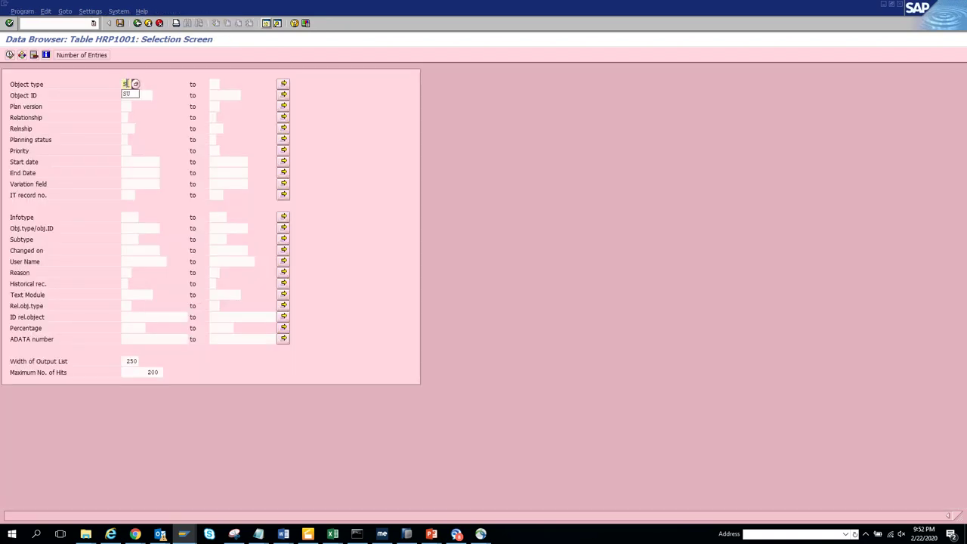
{"action": "type", "text": "S"}
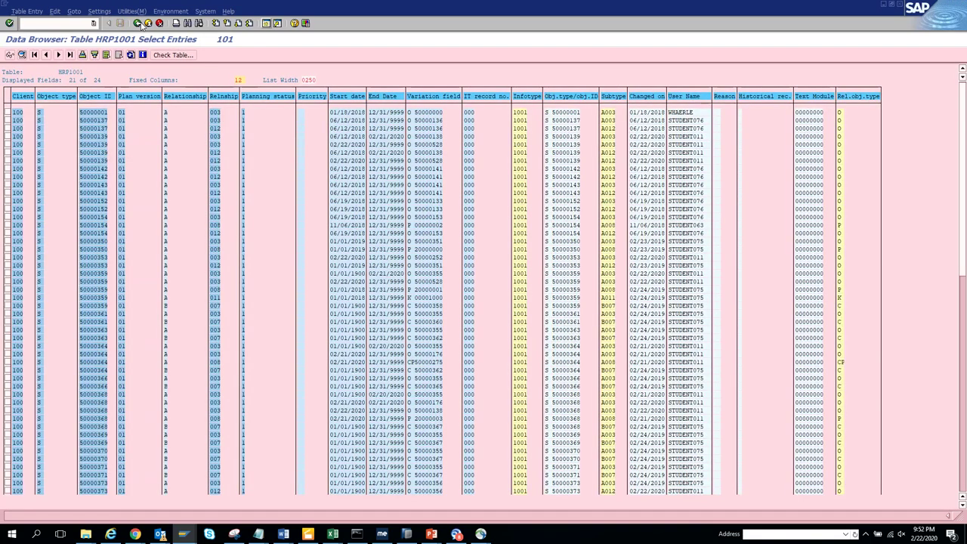
{"action": "left_click", "coordinate": [139, 24]}
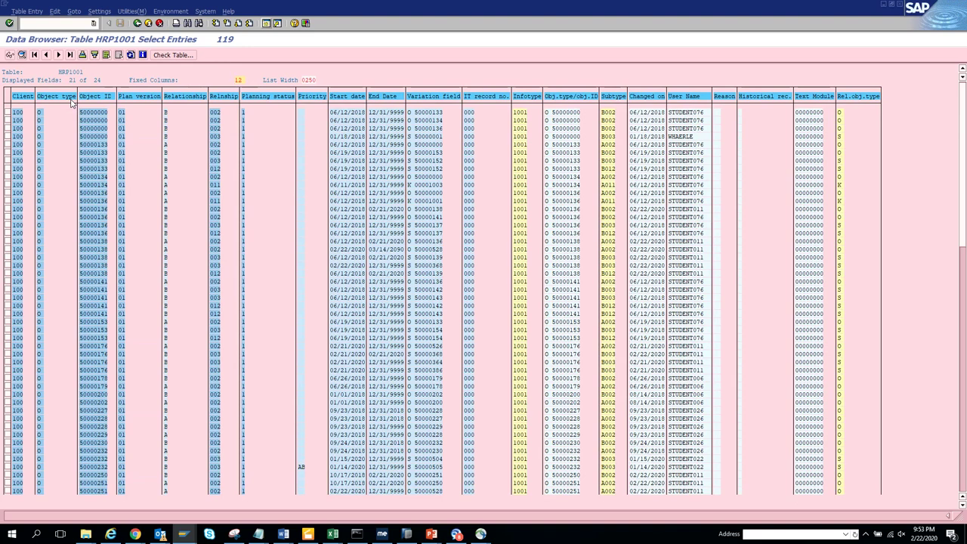
- Switch to the SAP Easy Access session and start transaction PPOSW
{"action": "left_click", "coordinate": [184, 535]}
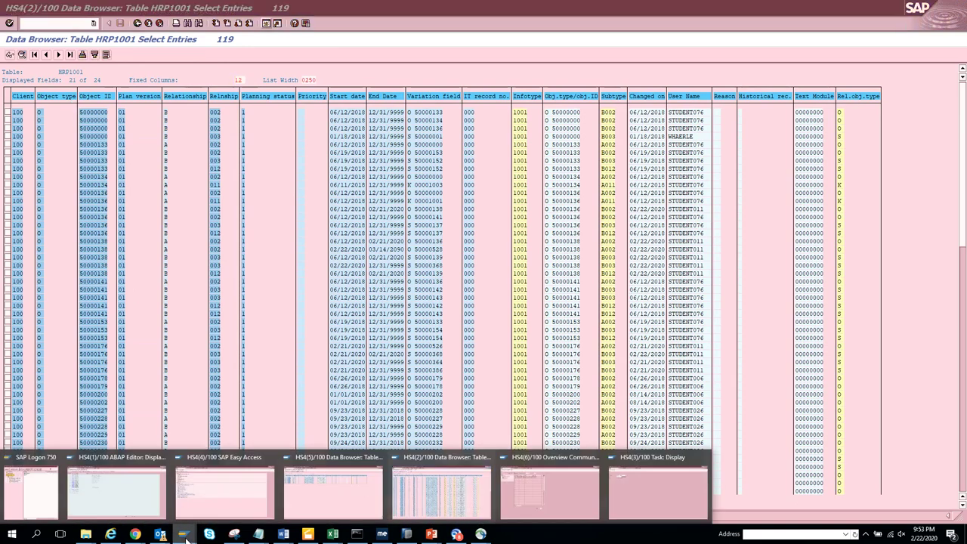
{"action": "left_click", "coordinate": [217, 514]}
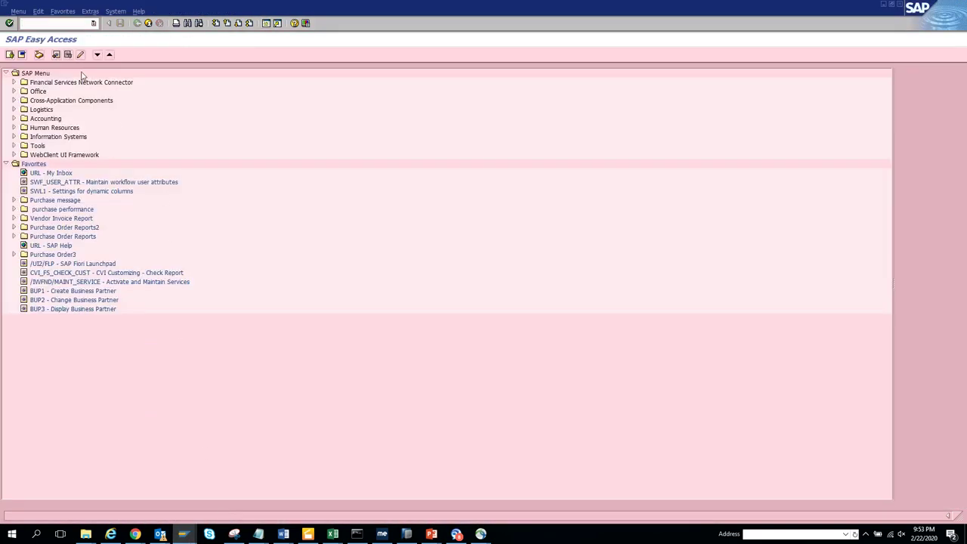
{"action": "type", "text": "pposw"}
{"action": "key", "text": "Return"}
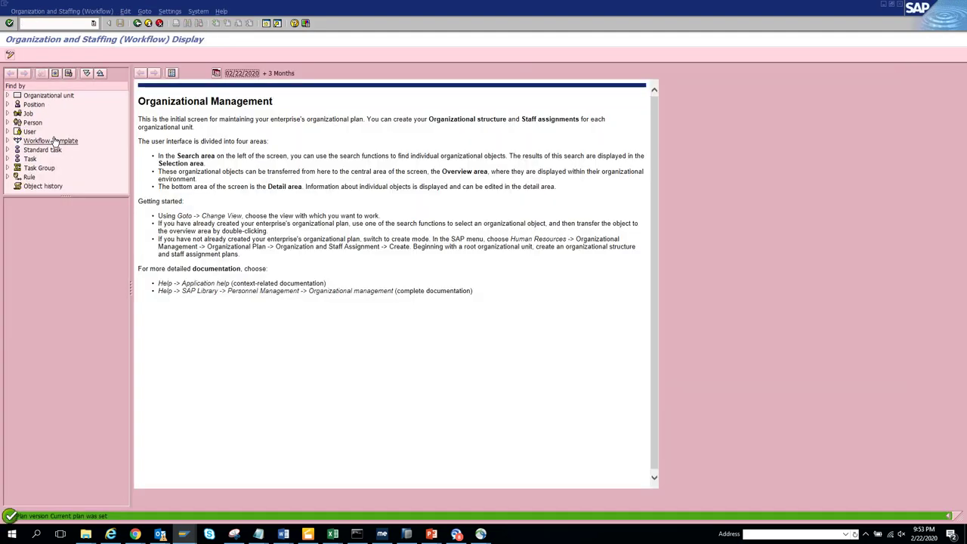
- Run the saved organizational unit search "test" and display the structure of IT Future HR Company
{"action": "left_click", "coordinate": [7, 95]}
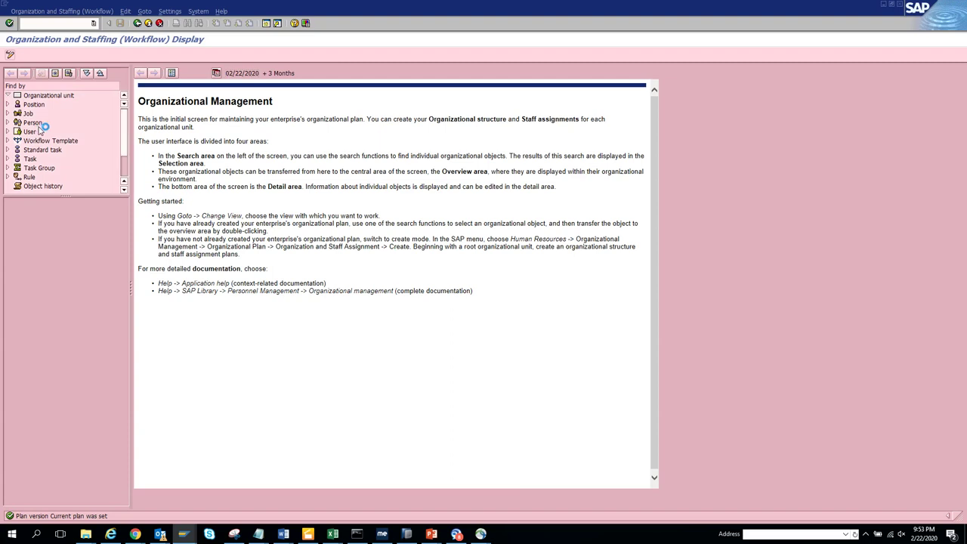
{"action": "left_click", "coordinate": [37, 141]}
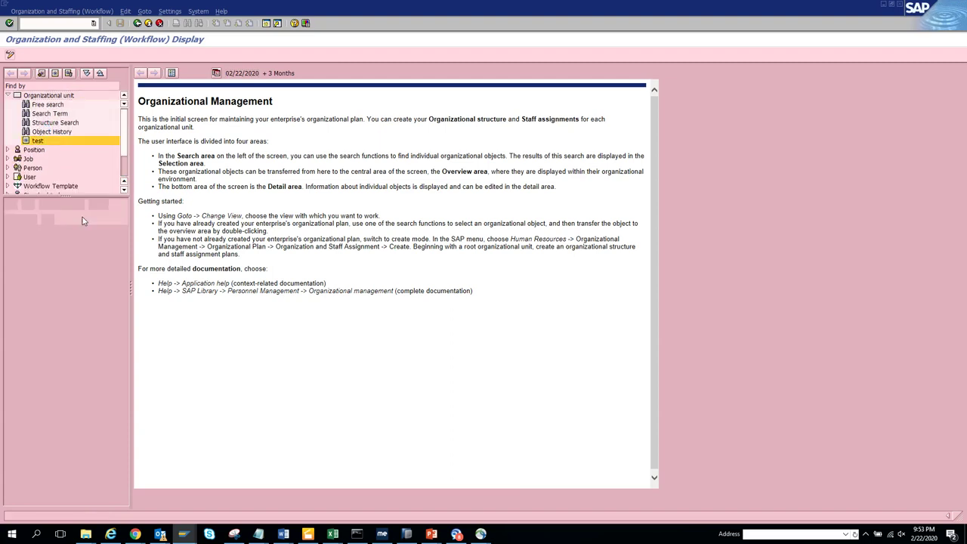
{"action": "left_click", "coordinate": [75, 254]}
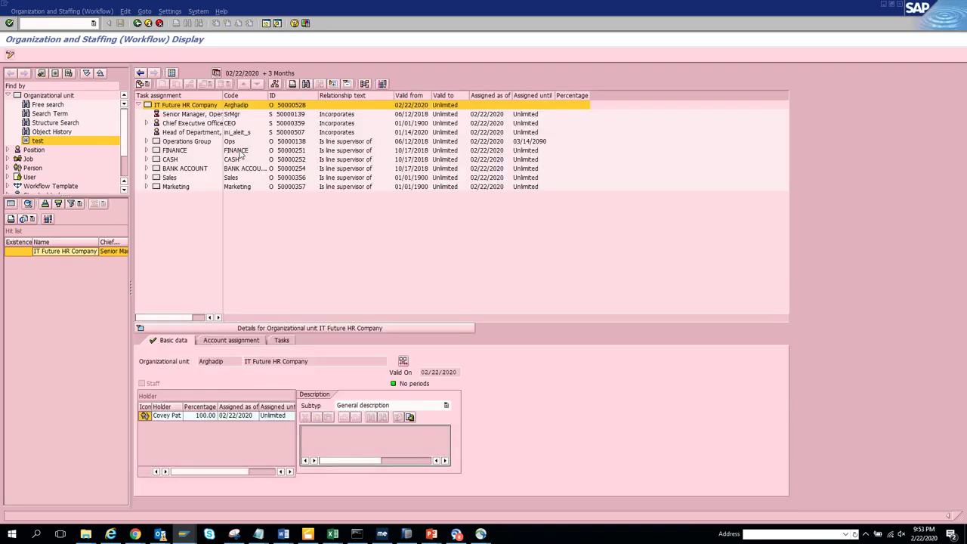
- Compare the company structure with the HRP1001 list, and restrict the list to object type O with object ID 50000528
{"action": "key", "text": "alt+Tab"}
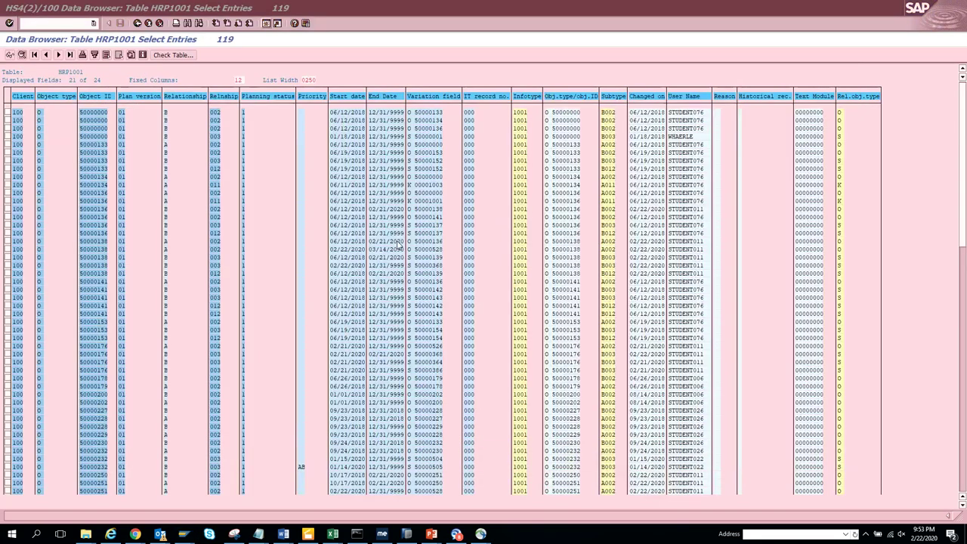
{"action": "key", "text": "alt+Tab"}
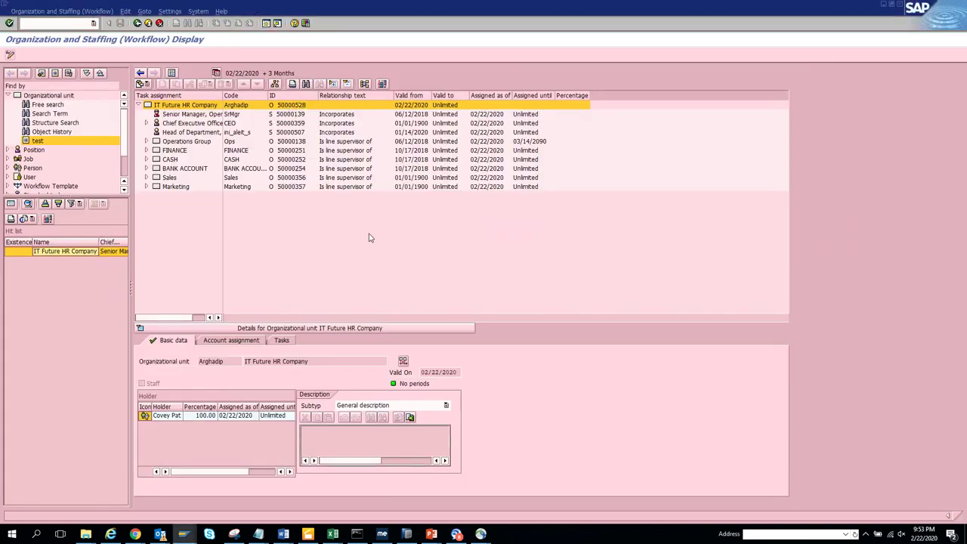
{"action": "key", "text": "alt+Tab"}
{"action": "key", "text": "alt+Tab"}
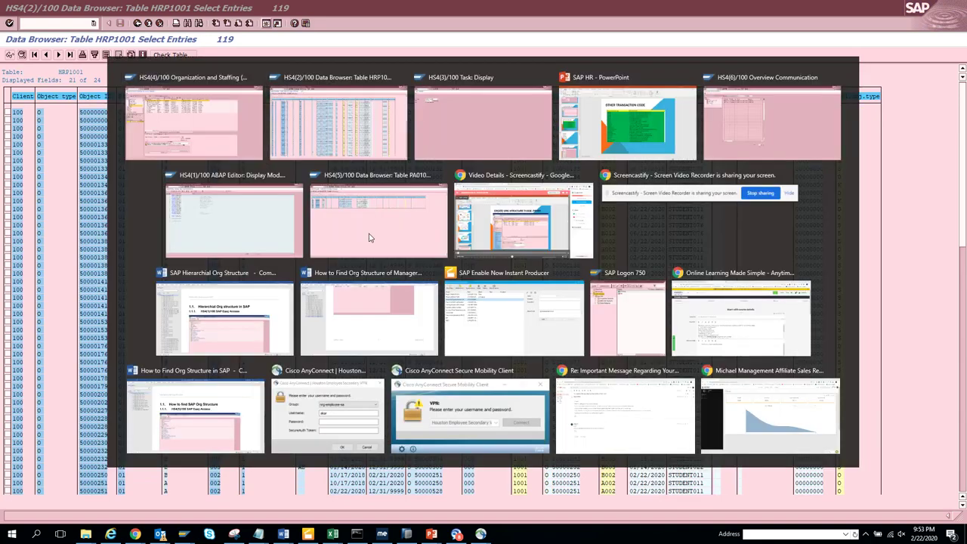
{"action": "key", "text": "alt+Tab"}
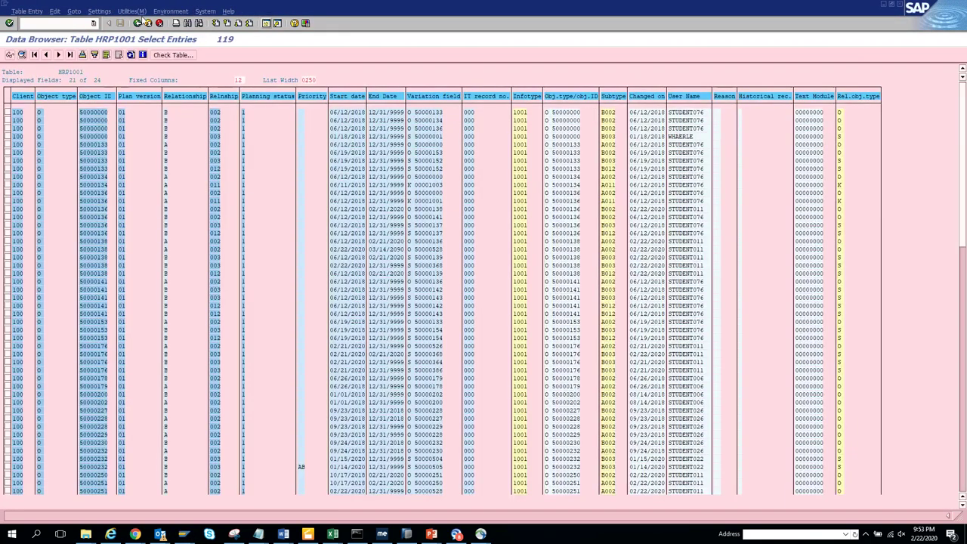
{"action": "key", "text": "F3"}
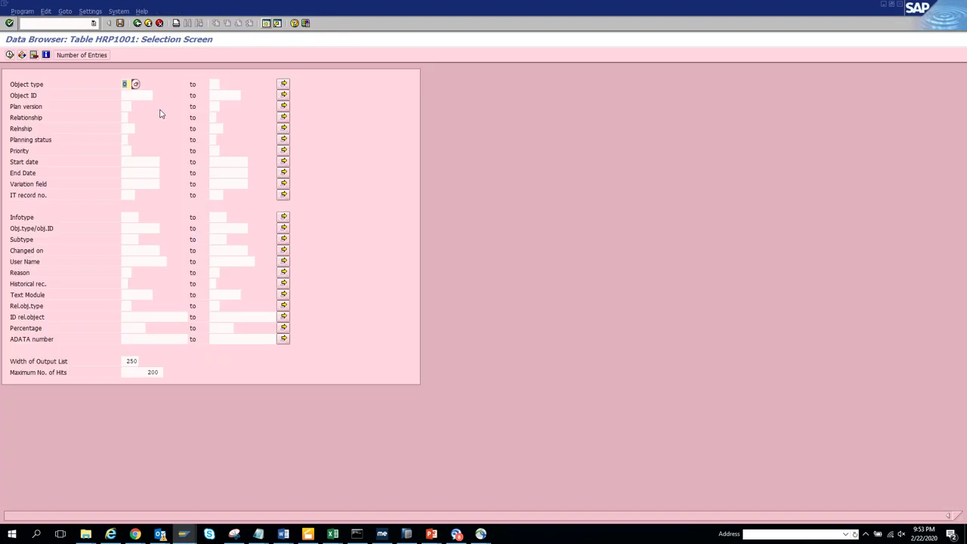
{"action": "left_click", "coordinate": [127, 97]}
{"action": "type", "text": "50000"}
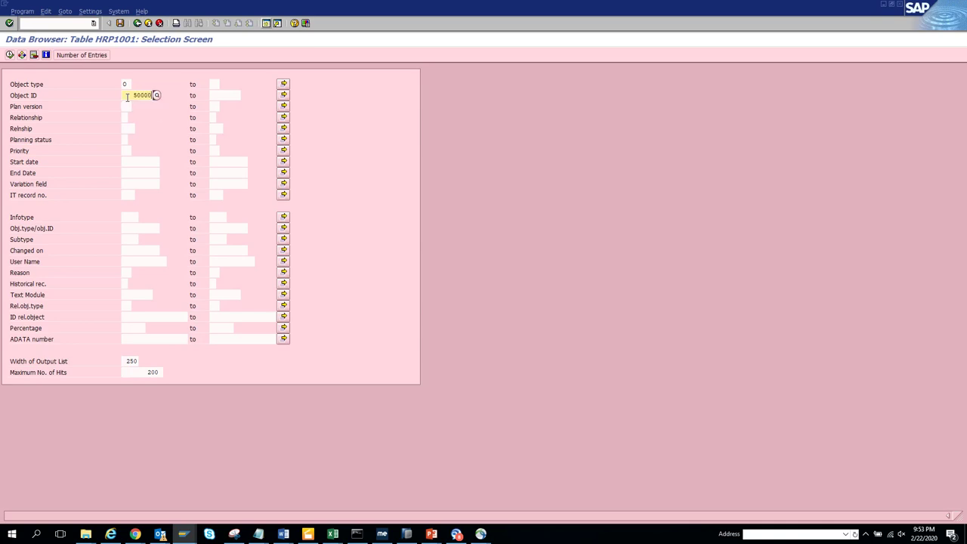
{"action": "type", "text": "528"}
{"action": "left_click", "coordinate": [10, 56]}
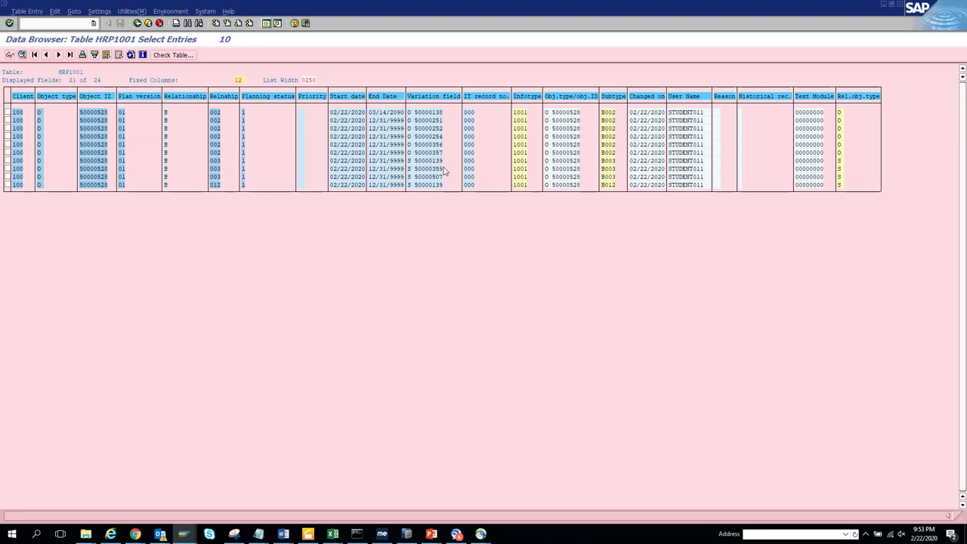
- Open the HRP1001 entry linking to organizational unit 50000251 and look up relationship 002 in its list of possible values
{"action": "double_click", "coordinate": [609, 121]}
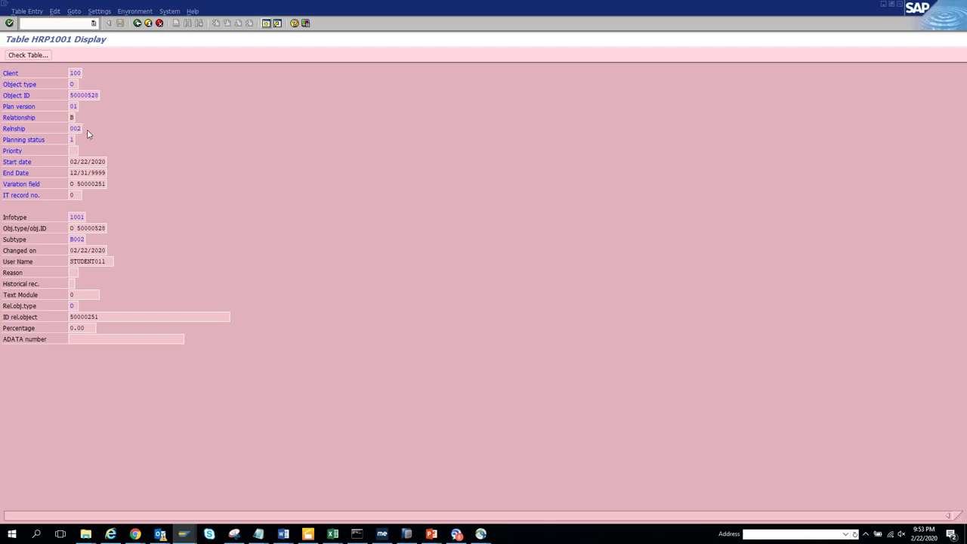
{"action": "key", "text": "F4"}
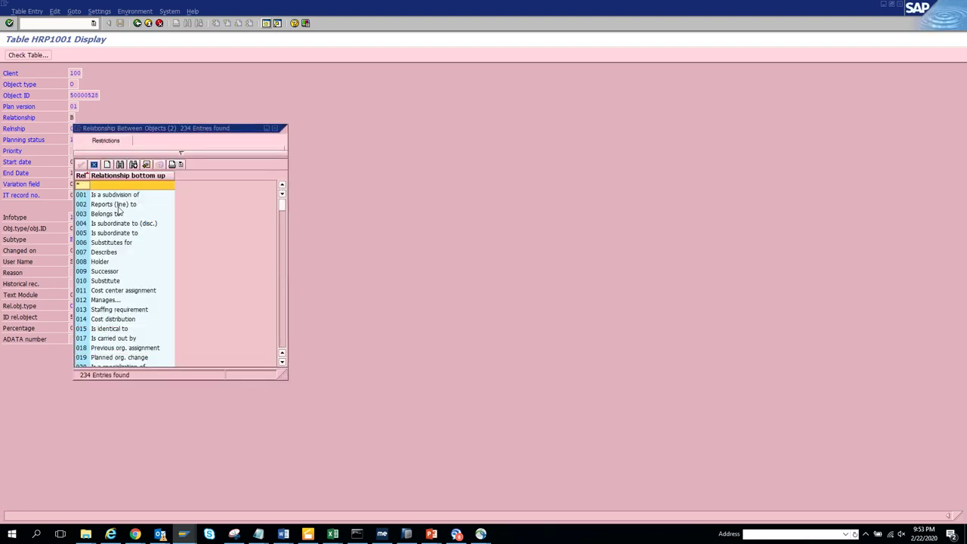
{"action": "double_click", "coordinate": [118, 207]}
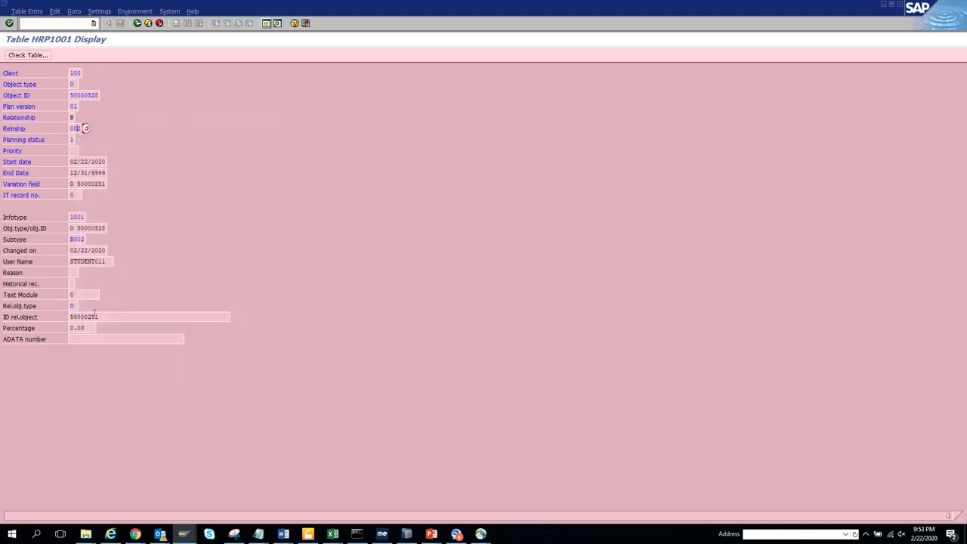
- Compare the entry with the structure of IT Future HR Company and return to the HRP1001 entry list
{"action": "key", "text": "F3"}
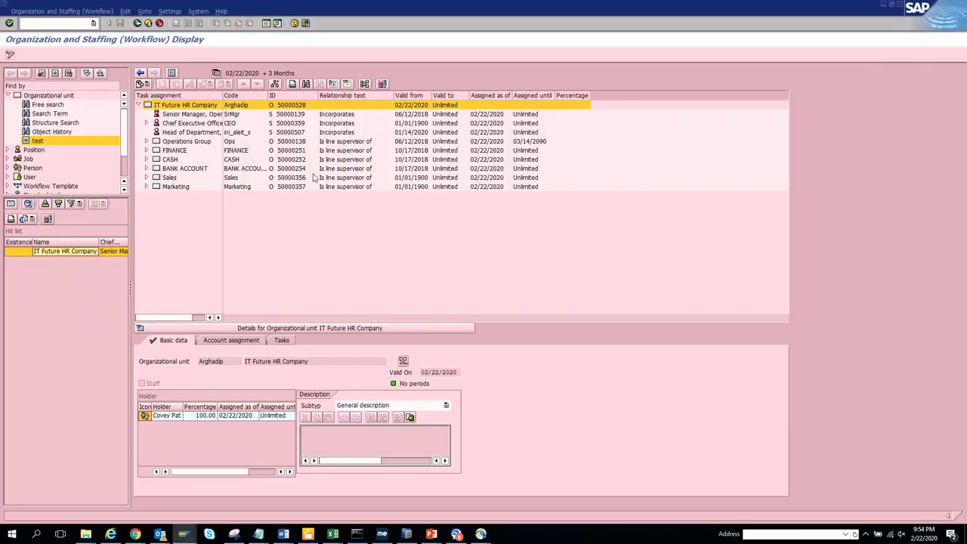
{"action": "key", "text": "shift+F4"}
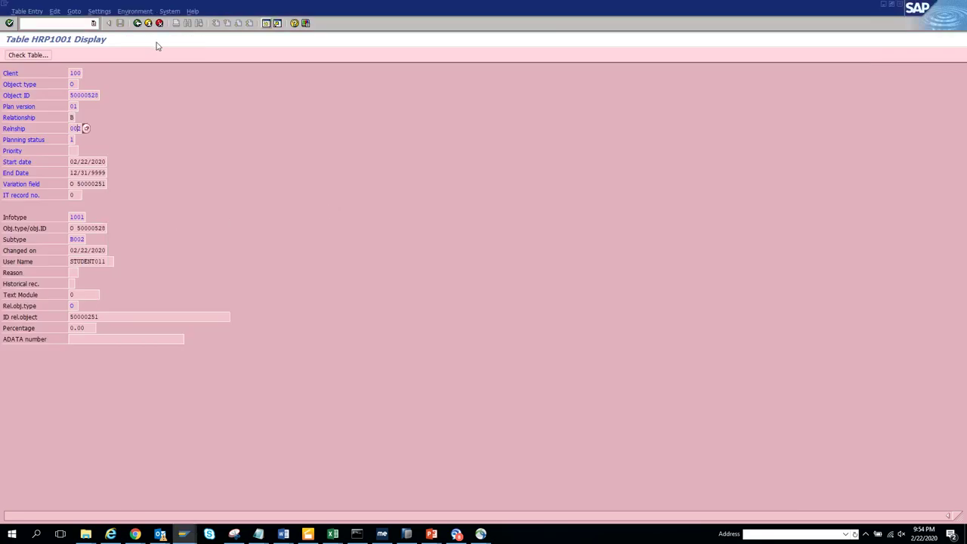
{"action": "left_click", "coordinate": [137, 24]}
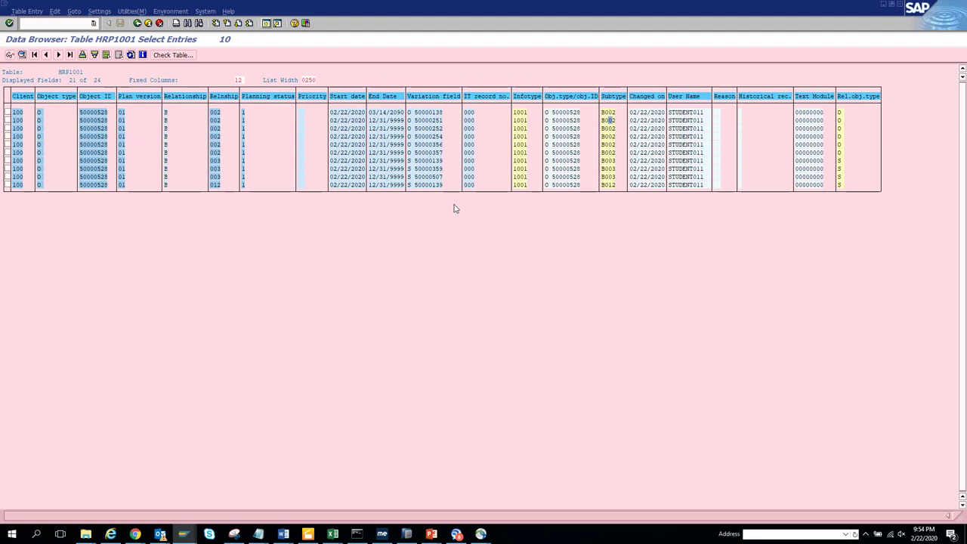
- Display workflow template 20000081, check the HRP1001 entries for organizational unit 50000528 again and return to the template
{"action": "key", "text": "alt+Tab"}
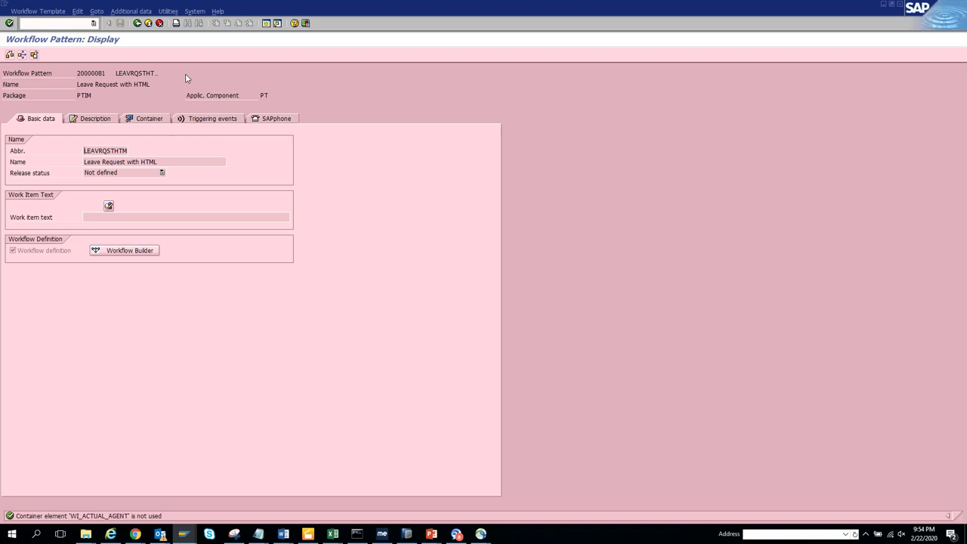
{"action": "key", "text": "alt+Tab"}
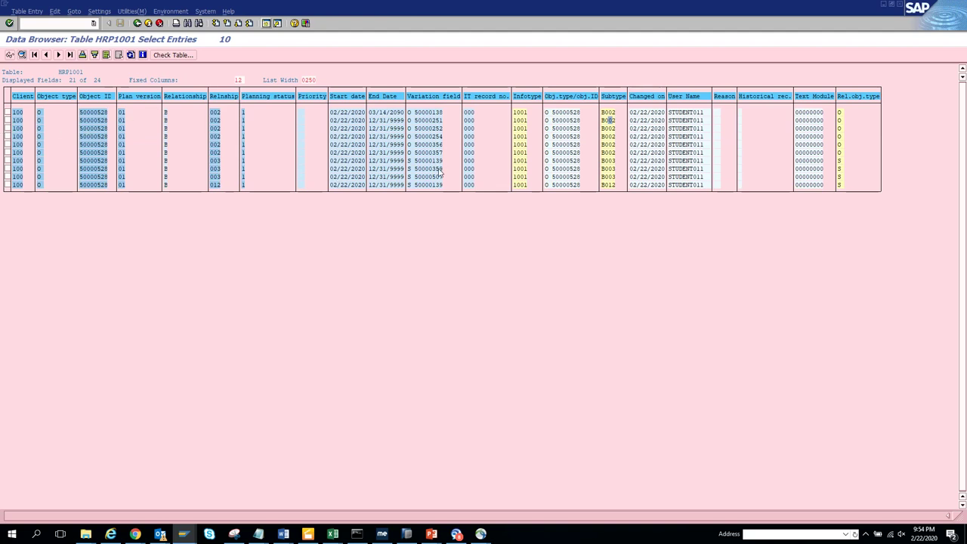
{"action": "key", "text": "alt+Tab"}
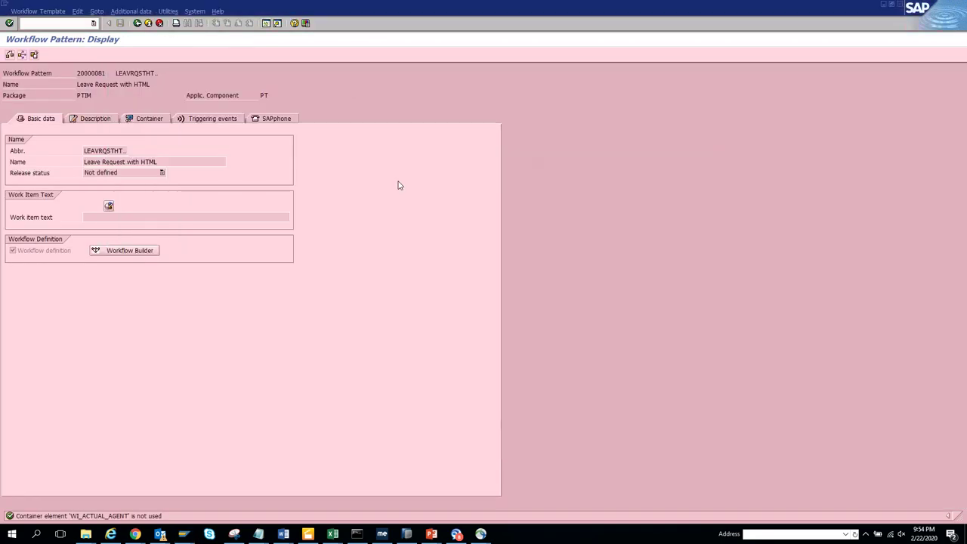
- Review the structure of IT Future HR Company and return to the HRP1001 entries for organizational unit 50000528
{"action": "key", "text": "alt+Tab"}
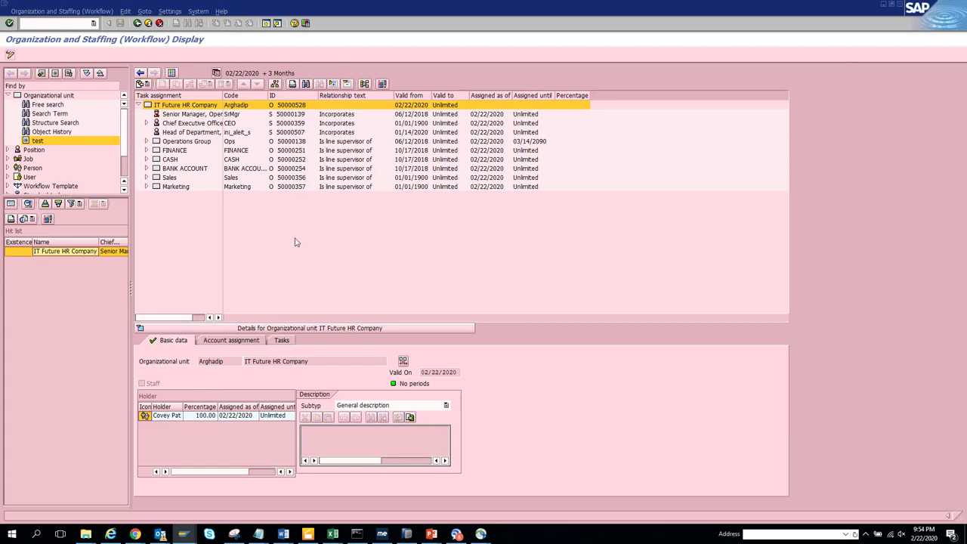
{"action": "key", "text": "alt+Tab"}
{"action": "key", "text": "alt+Tab"}
{"action": "key", "text": "alt+Tab"}
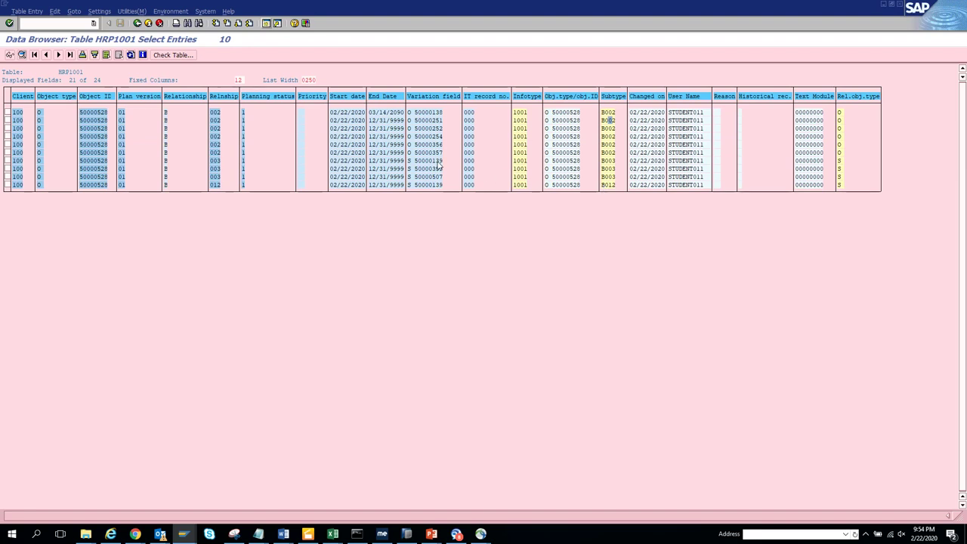
- Open the HRP1001 entry with subtype B012, look up relationship 012 in the possible values, and return to the company structure
{"action": "left_click", "coordinate": [608, 185]}
{"action": "double_click", "coordinate": [608, 185]}
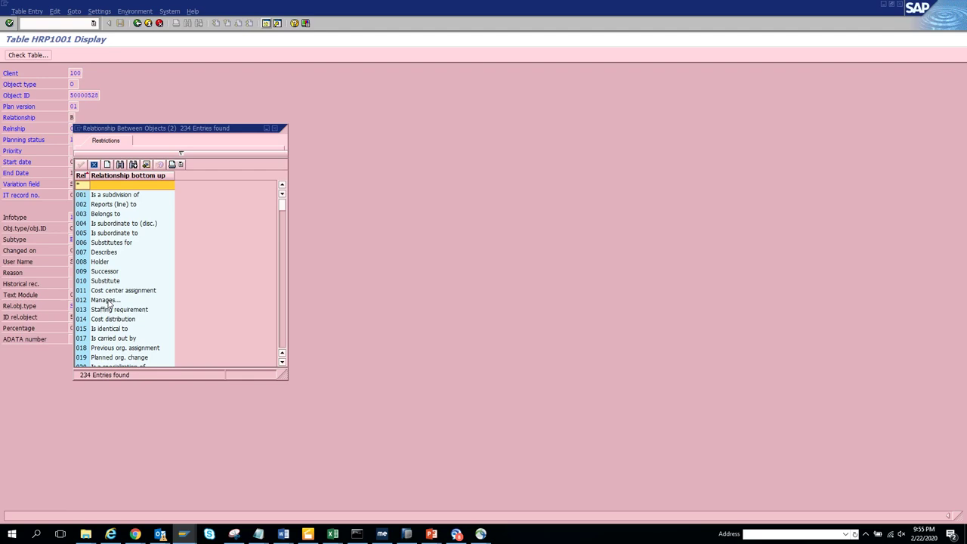
{"action": "key", "text": "alt+Tab"}
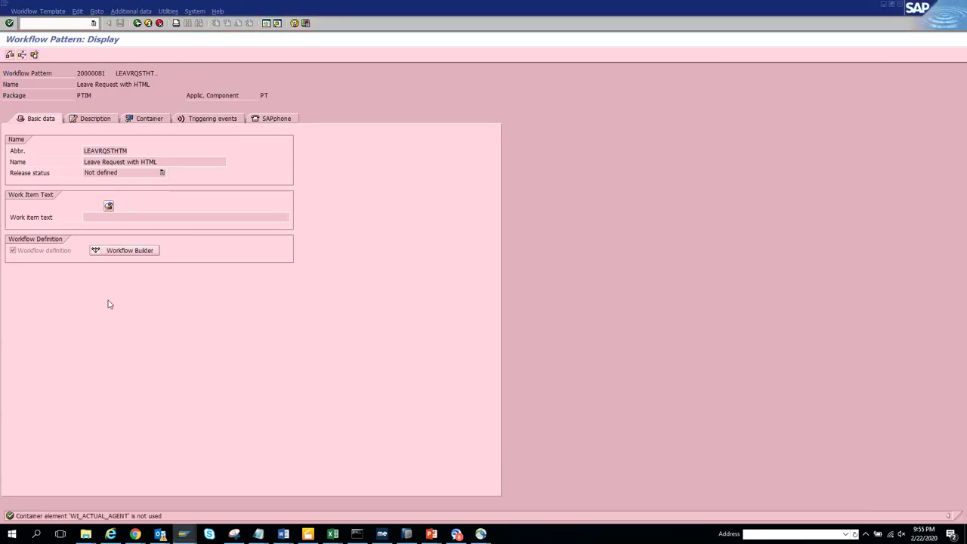
{"action": "key", "text": "alt+Tab"}
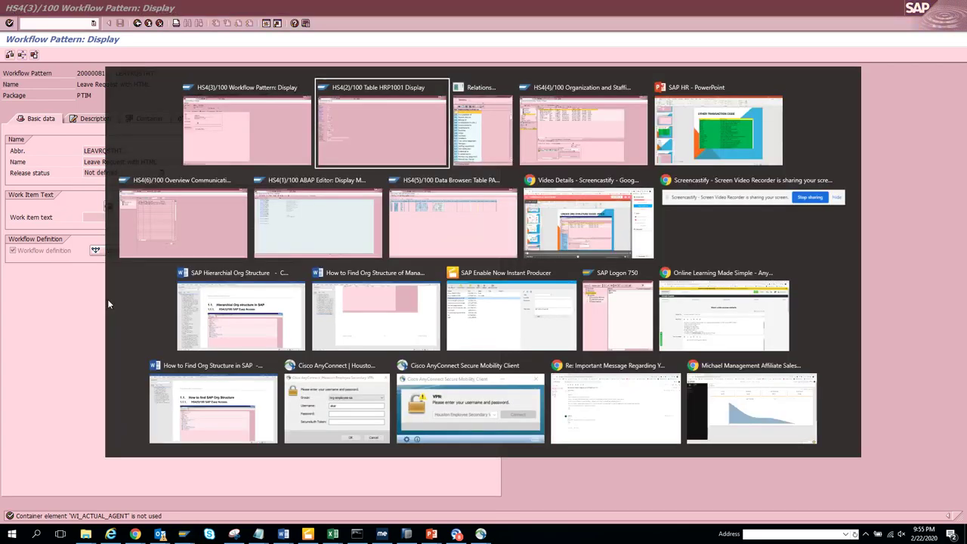
{"action": "key", "text": "alt+Tab"}
{"action": "key", "text": "alt+Tab"}
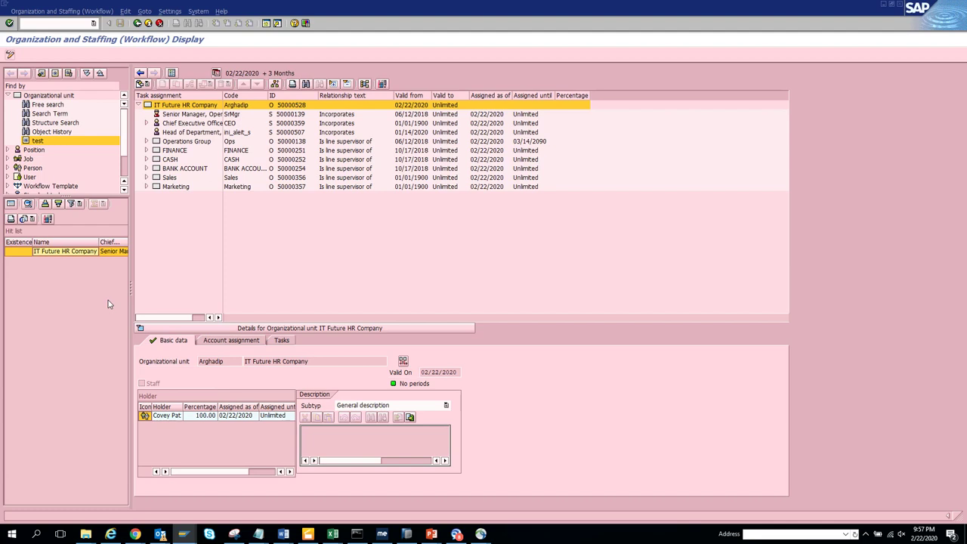
{"action": "key", "text": "alt+Tab"}
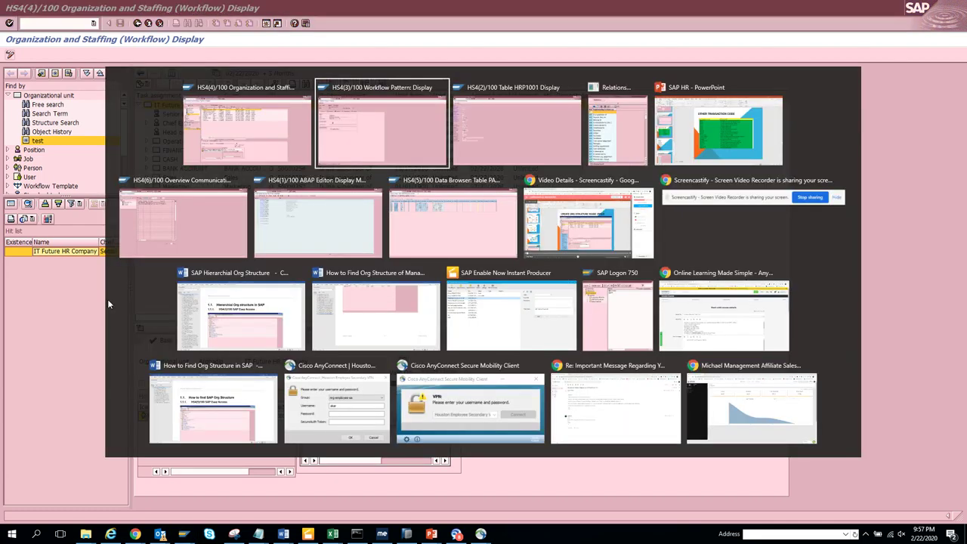
{"action": "key", "text": "Tab"}
{"action": "key", "text": "Tab"}
{"action": "key", "text": "Tab"}
{"action": "key", "text": "Tab"}
{"action": "key", "text": "Tab"}
{"action": "key", "text": "Tab"}
{"action": "key", "text": "Tab"}
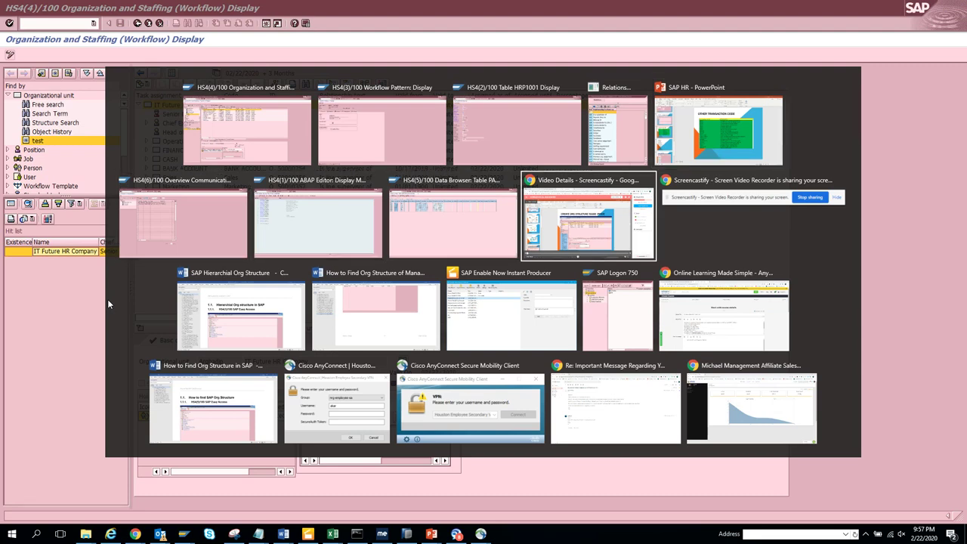
{"action": "key", "text": "Escape"}
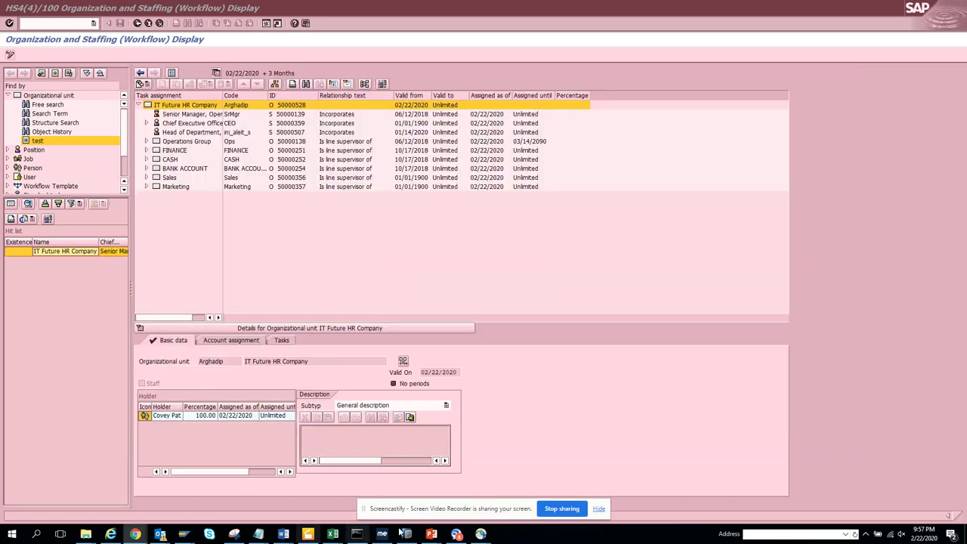